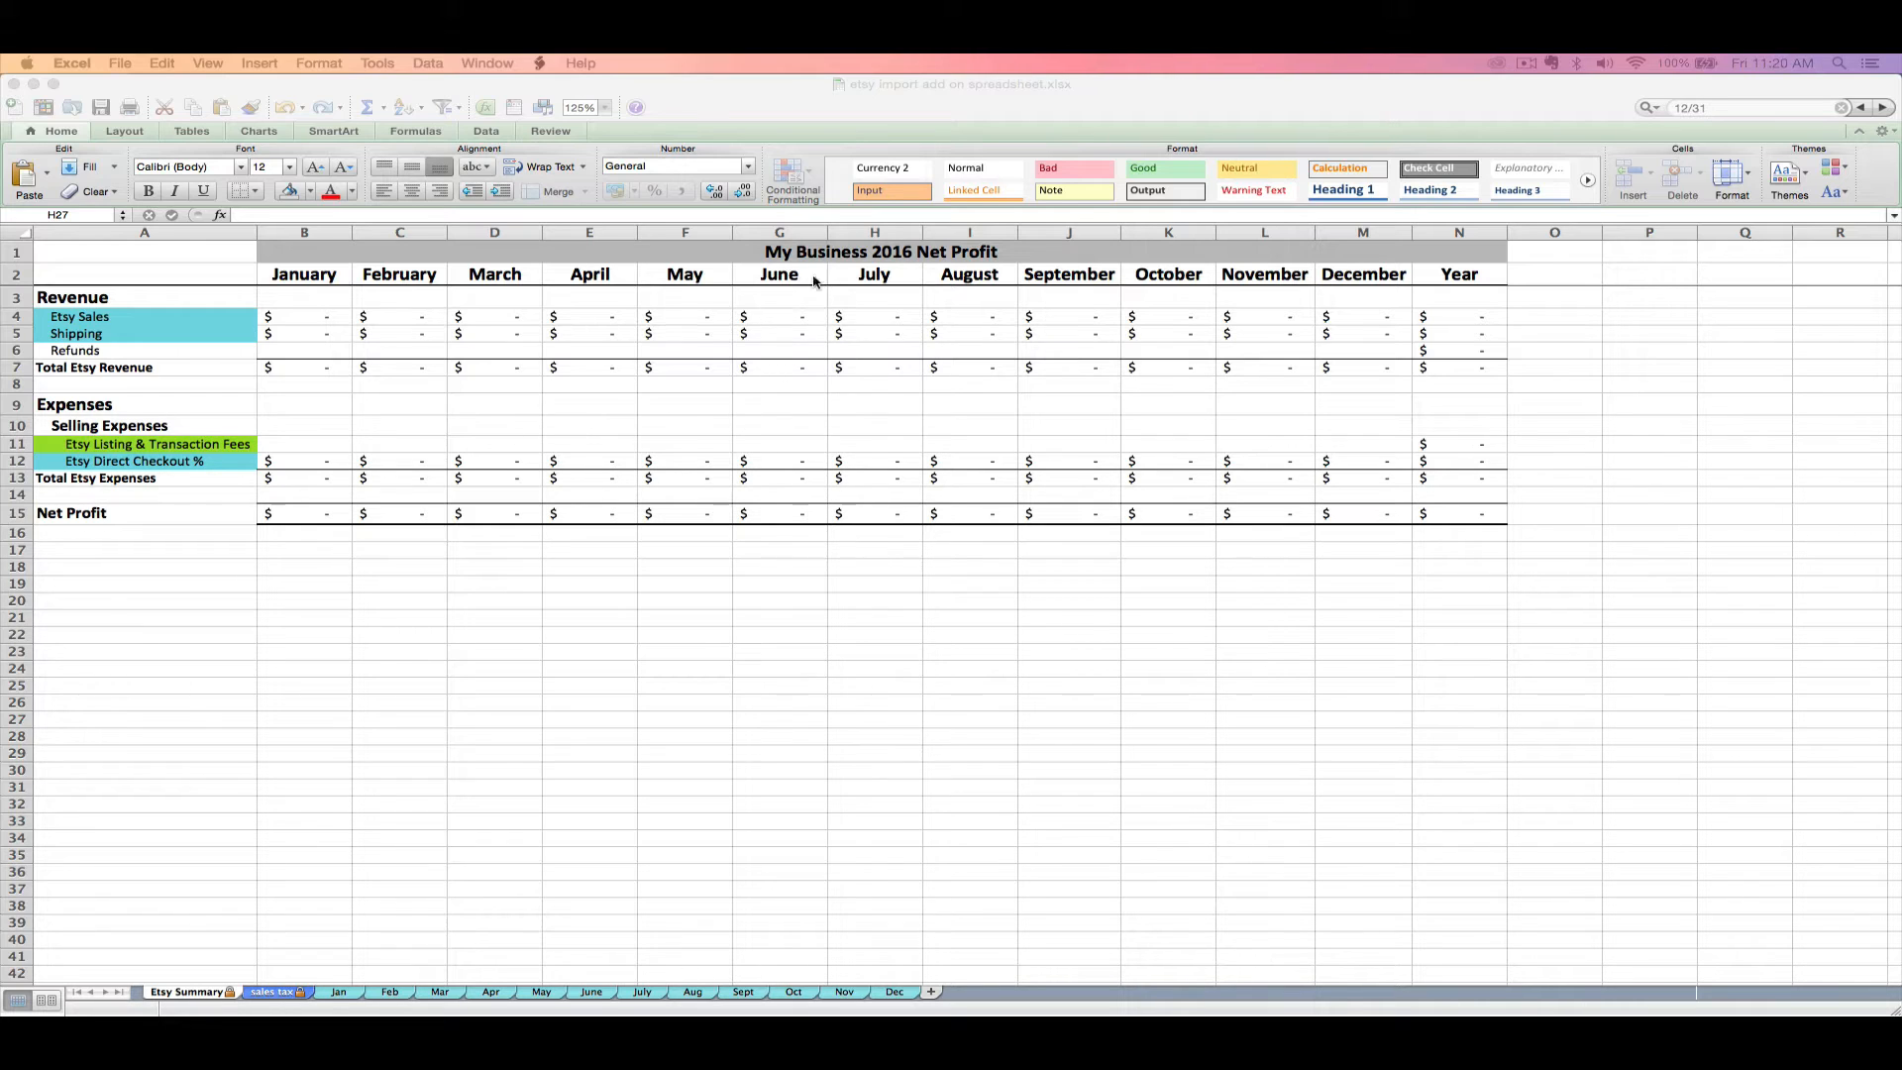
left_click(849, 256)
left_click(849, 256)
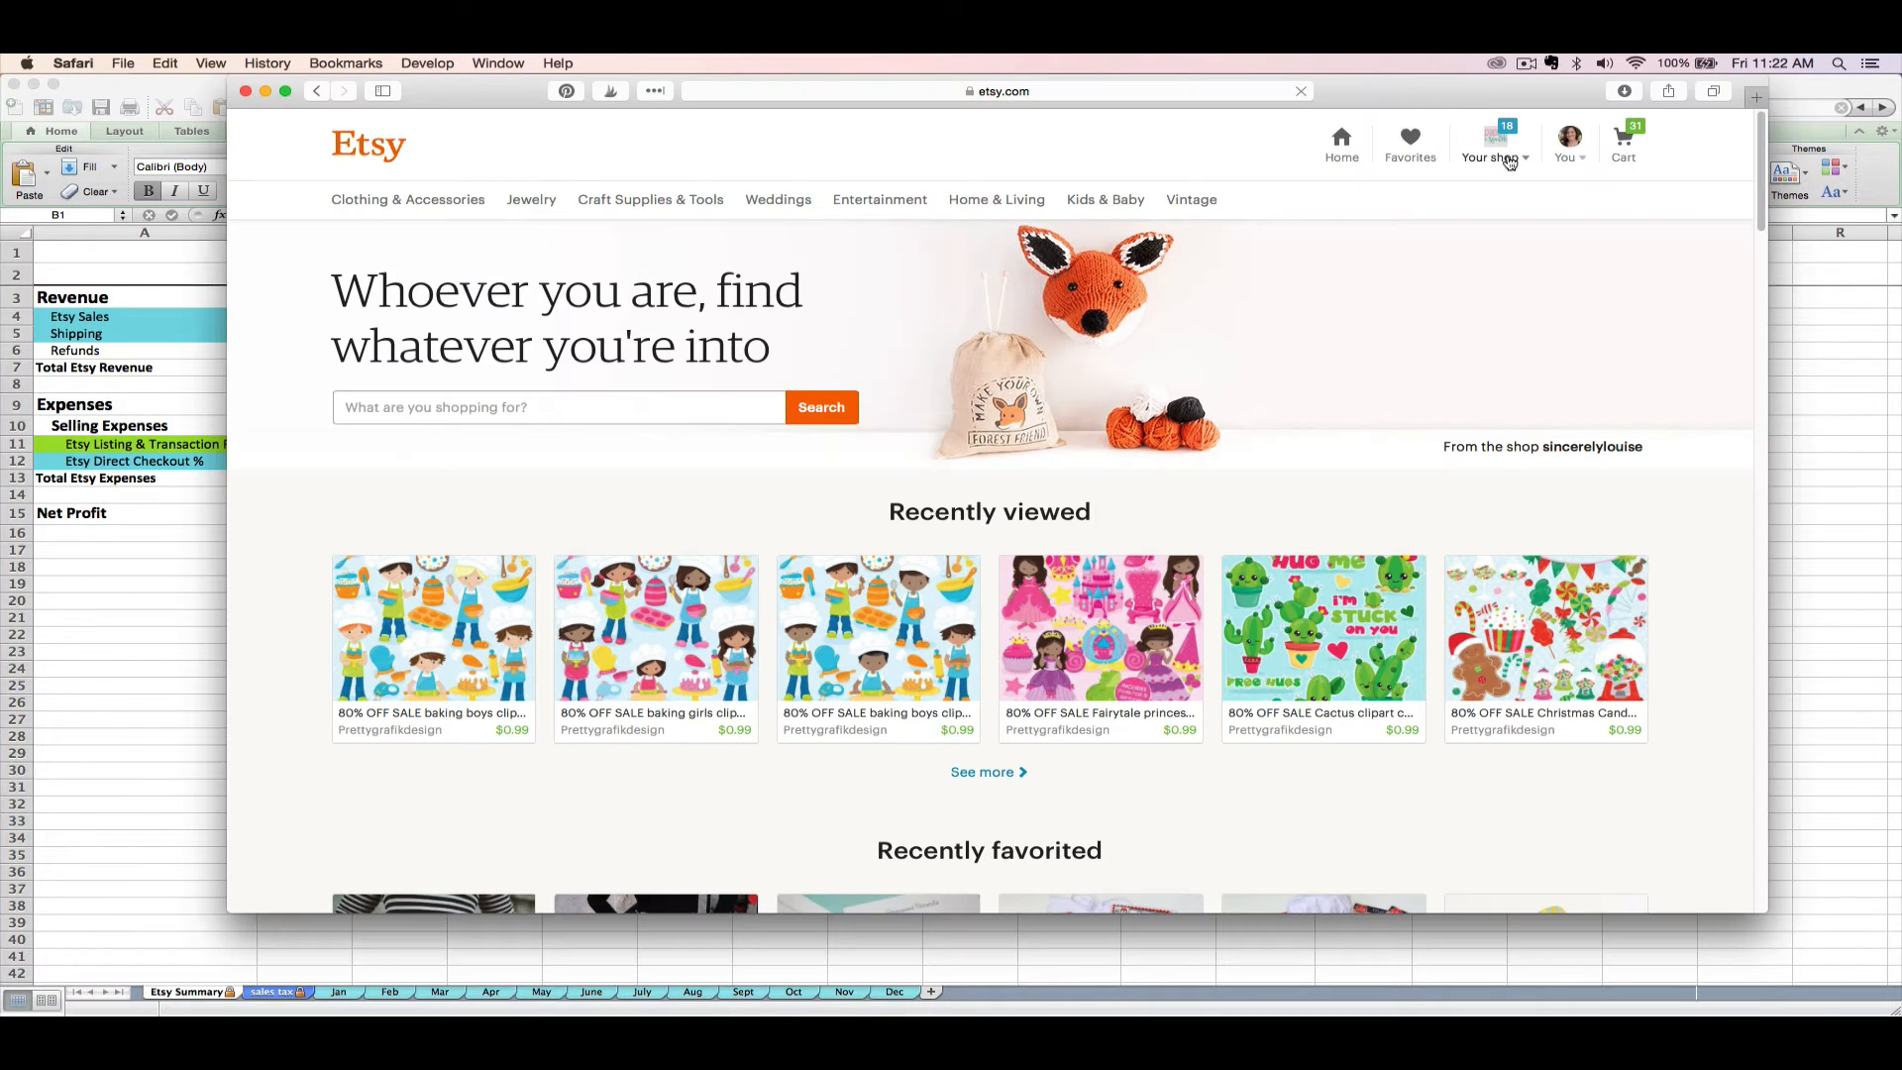
Step: In the Etsy shop in Safari, go to the shop's orders and open the CSV download page for order details
left_click(1510, 163)
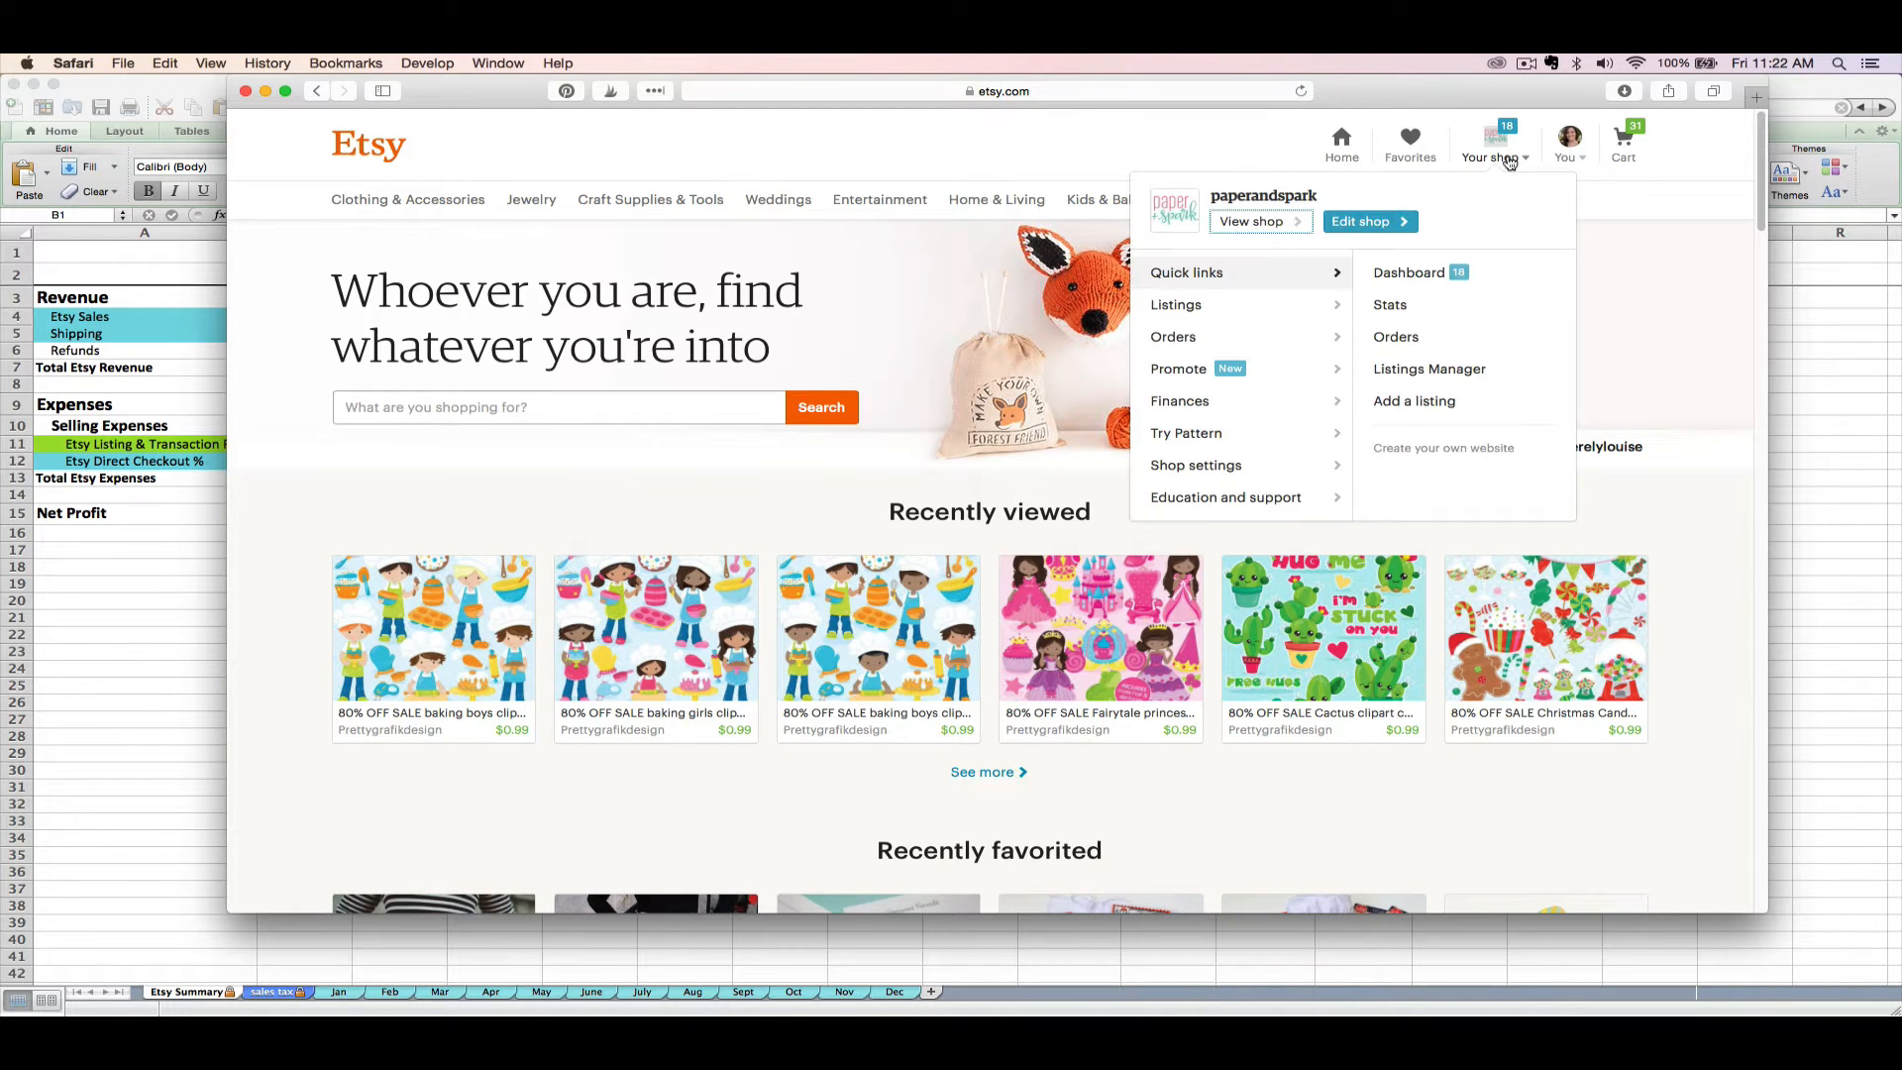
left_click(1391, 339)
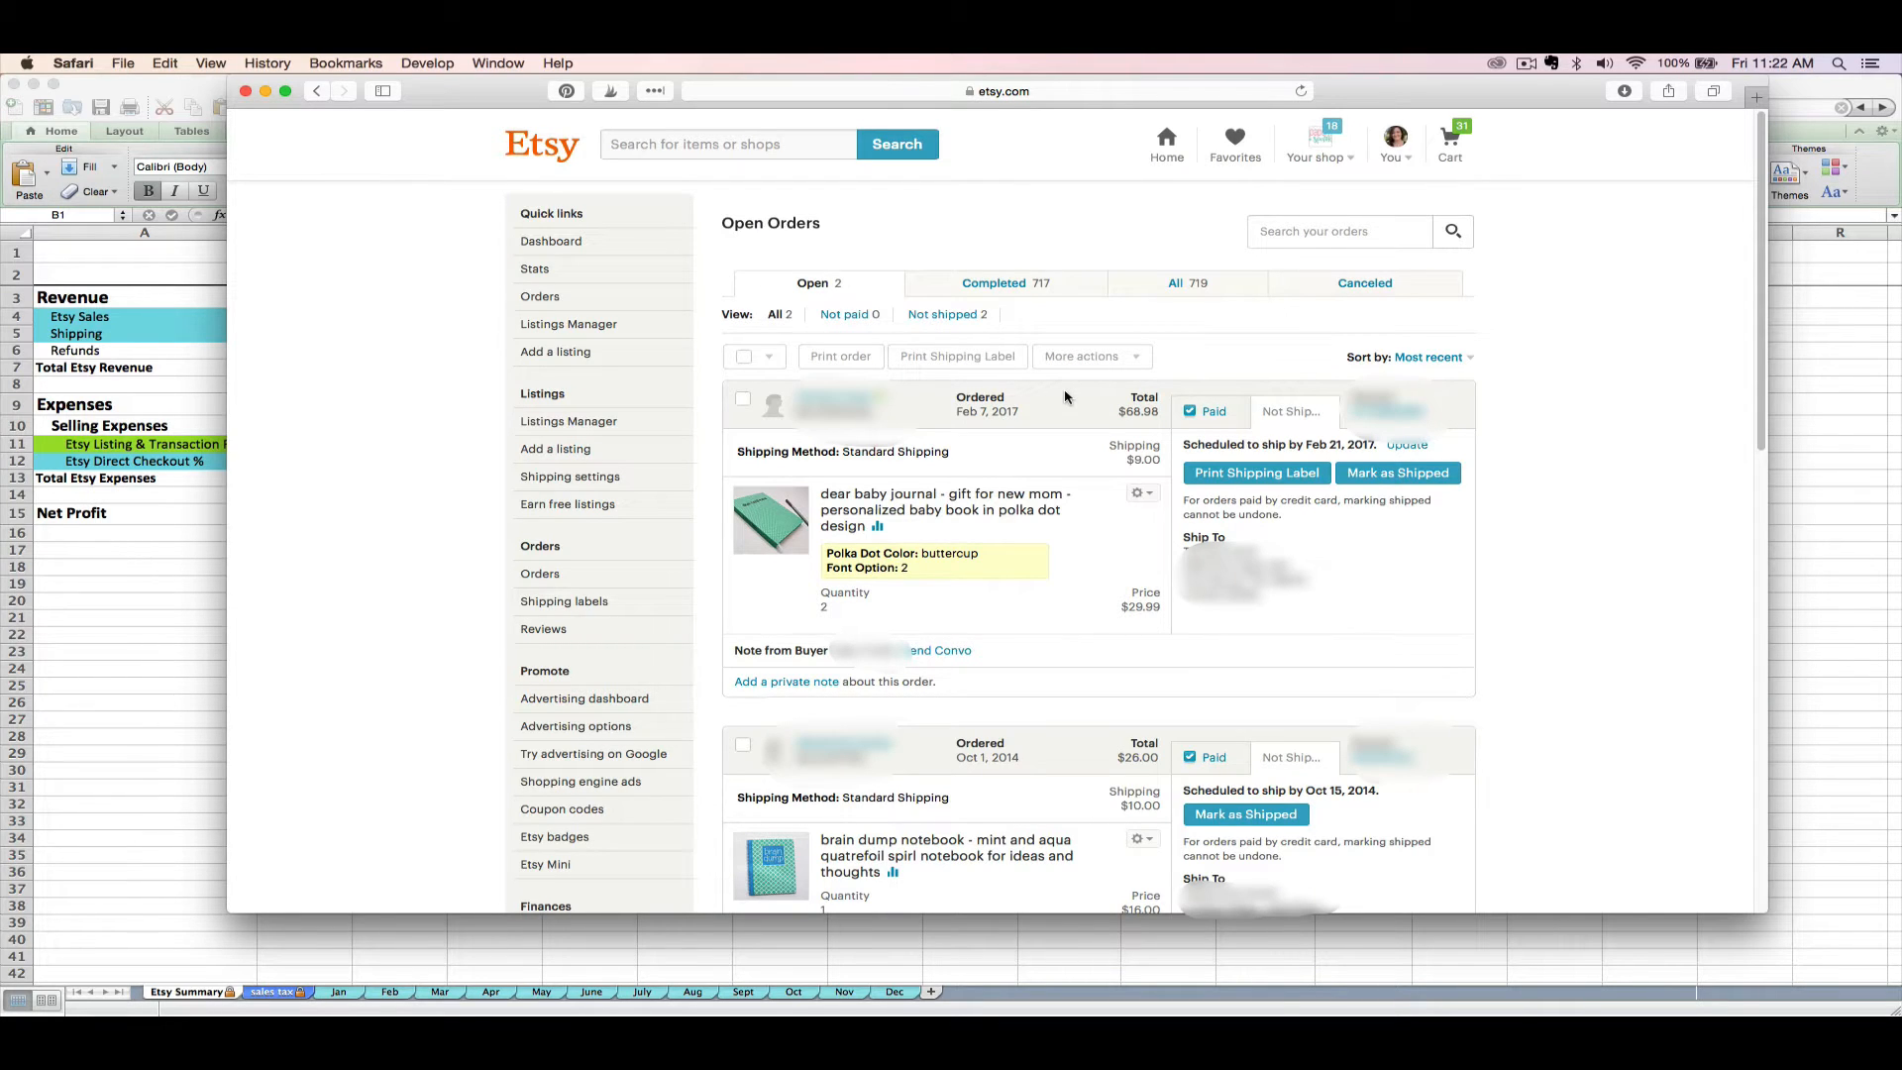
scroll(1618, 336, "down", 10)
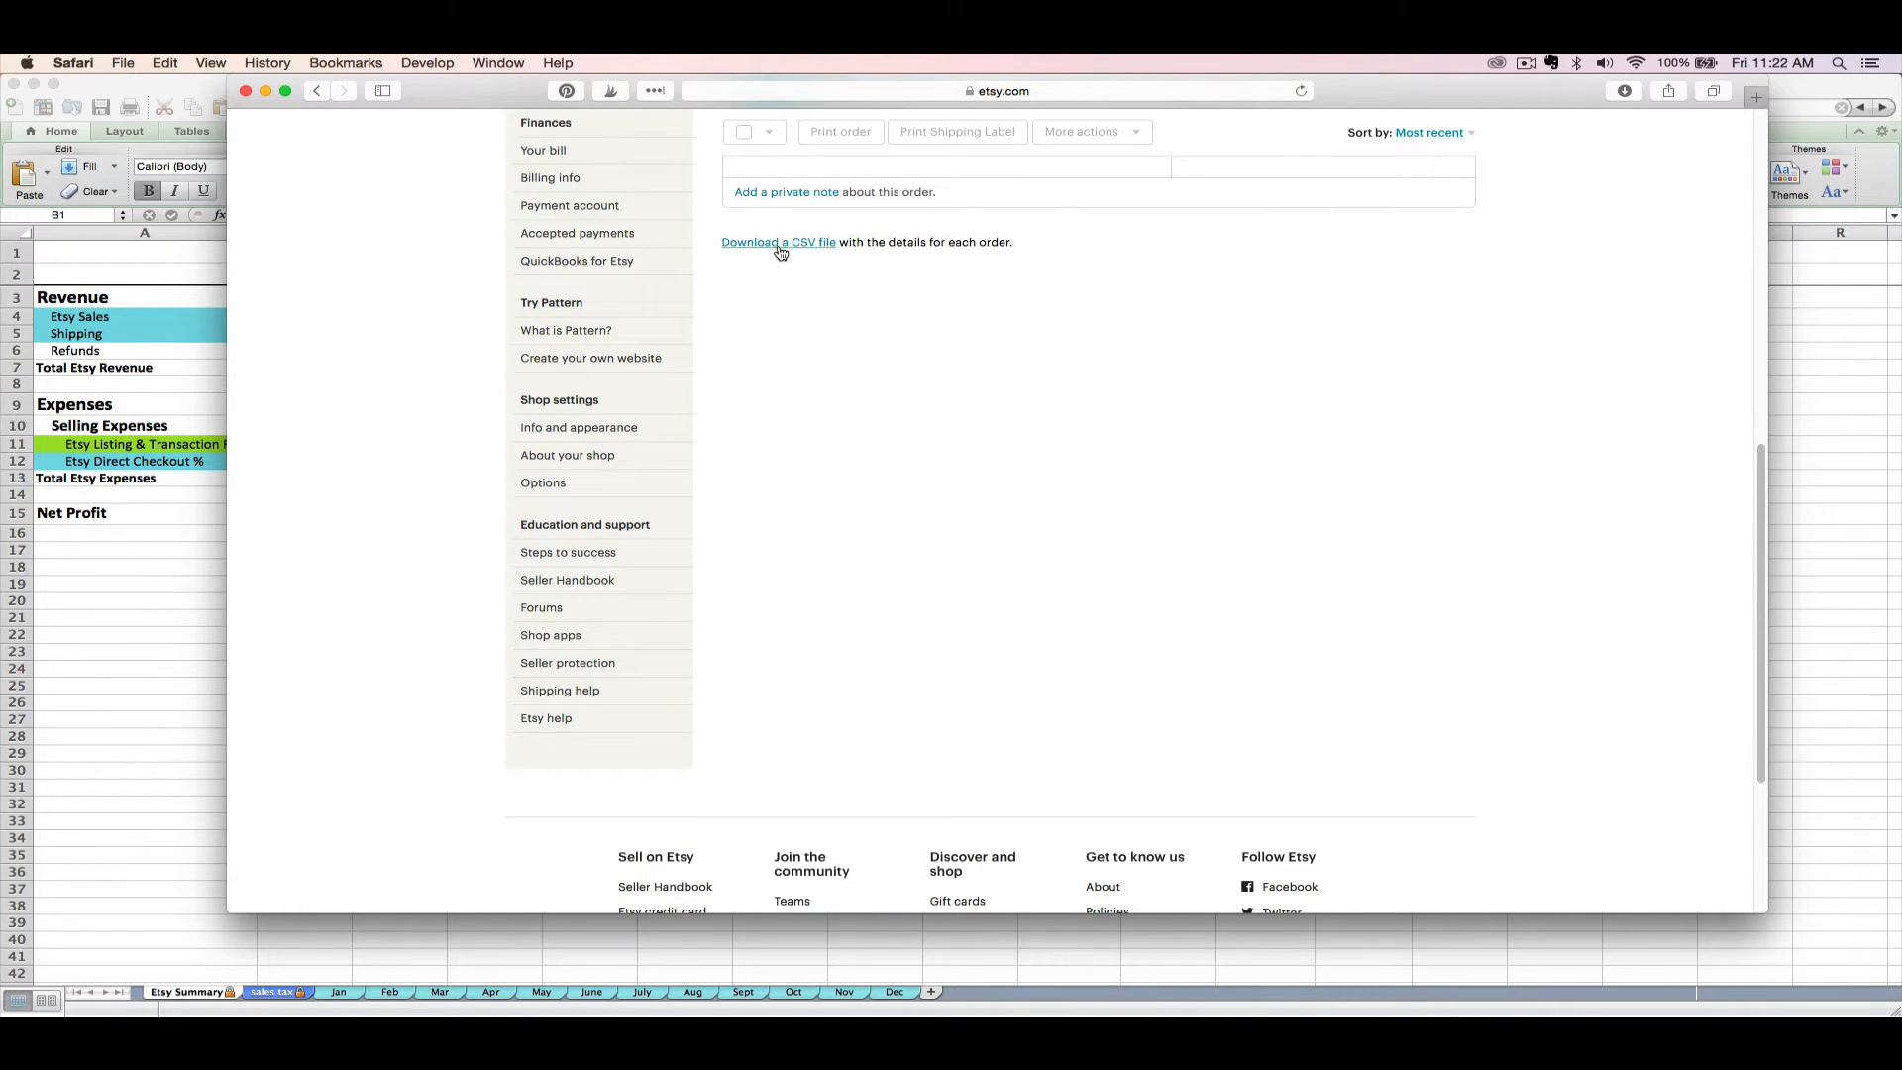
left_click(776, 248)
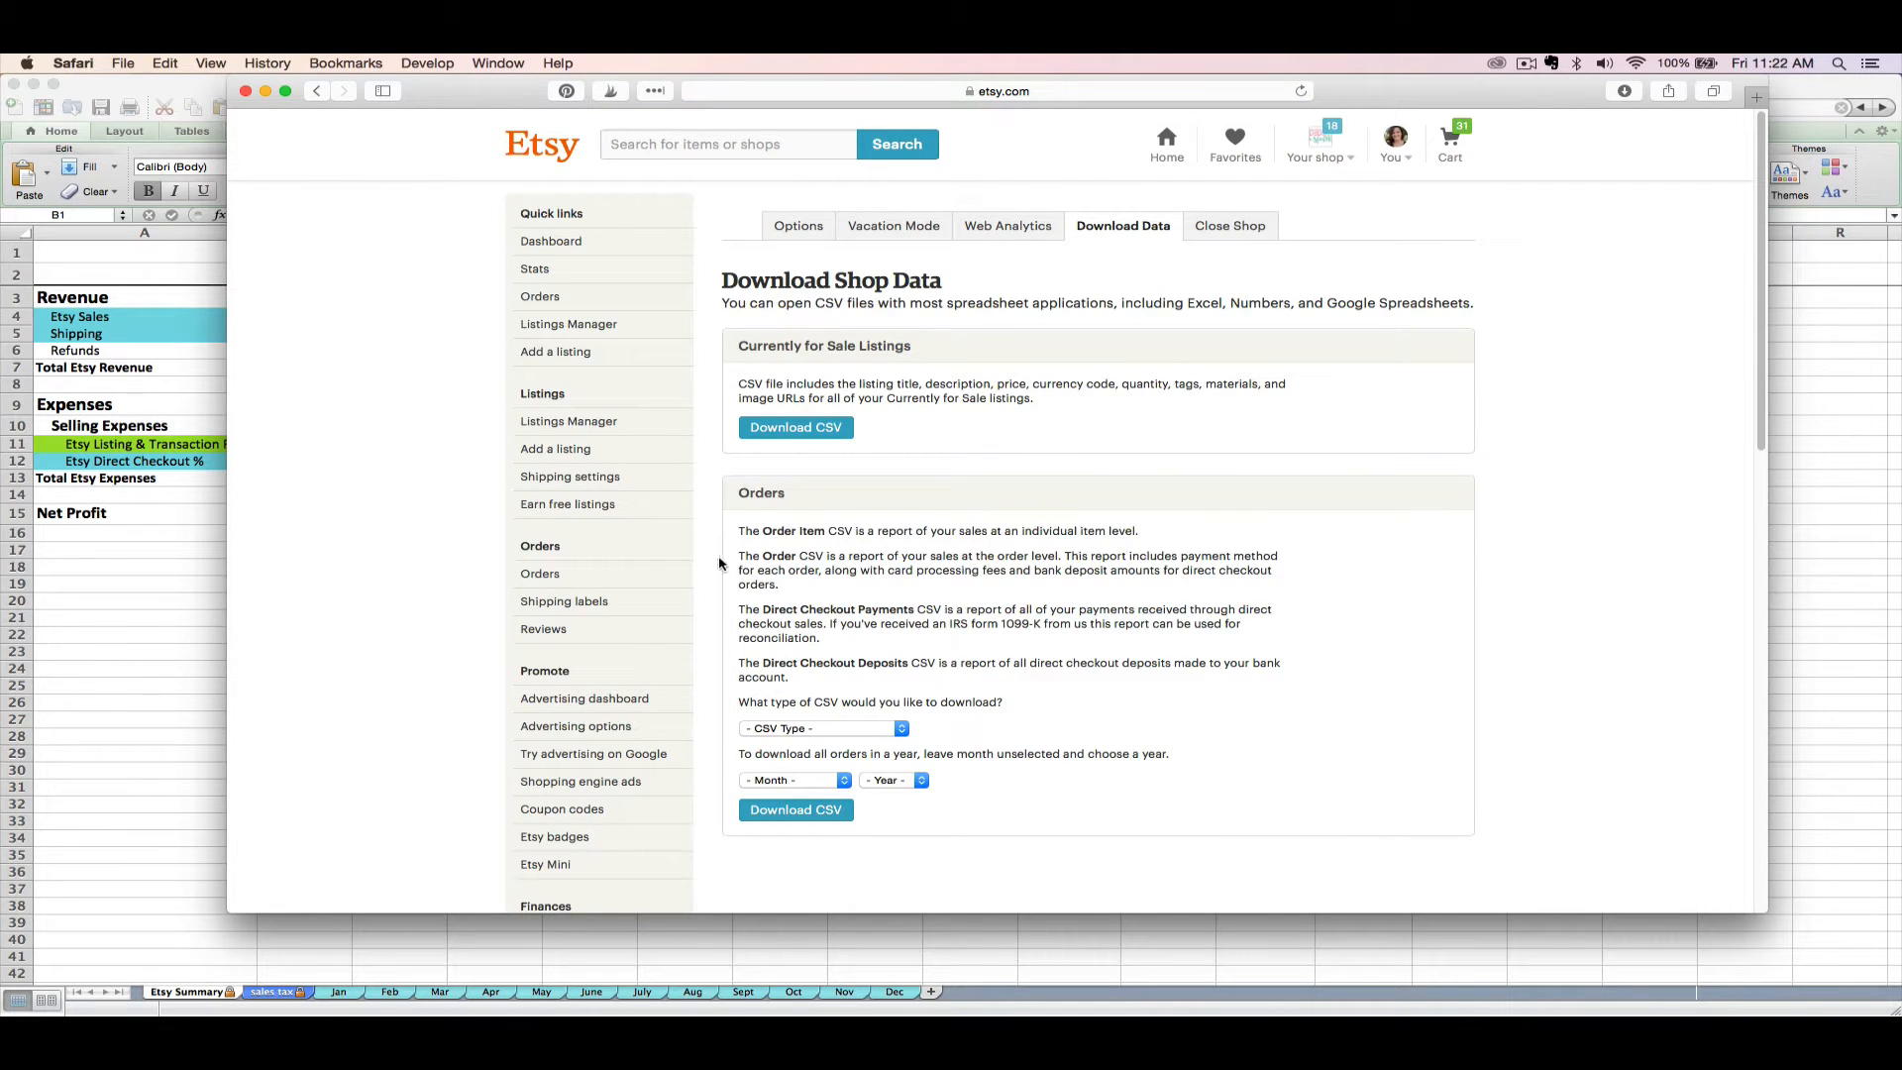
Step: Download the Orders CSV for January 2016 and open the downloaded EtsySoldOrders2016-1.csv file in Excel
left_click(803, 730)
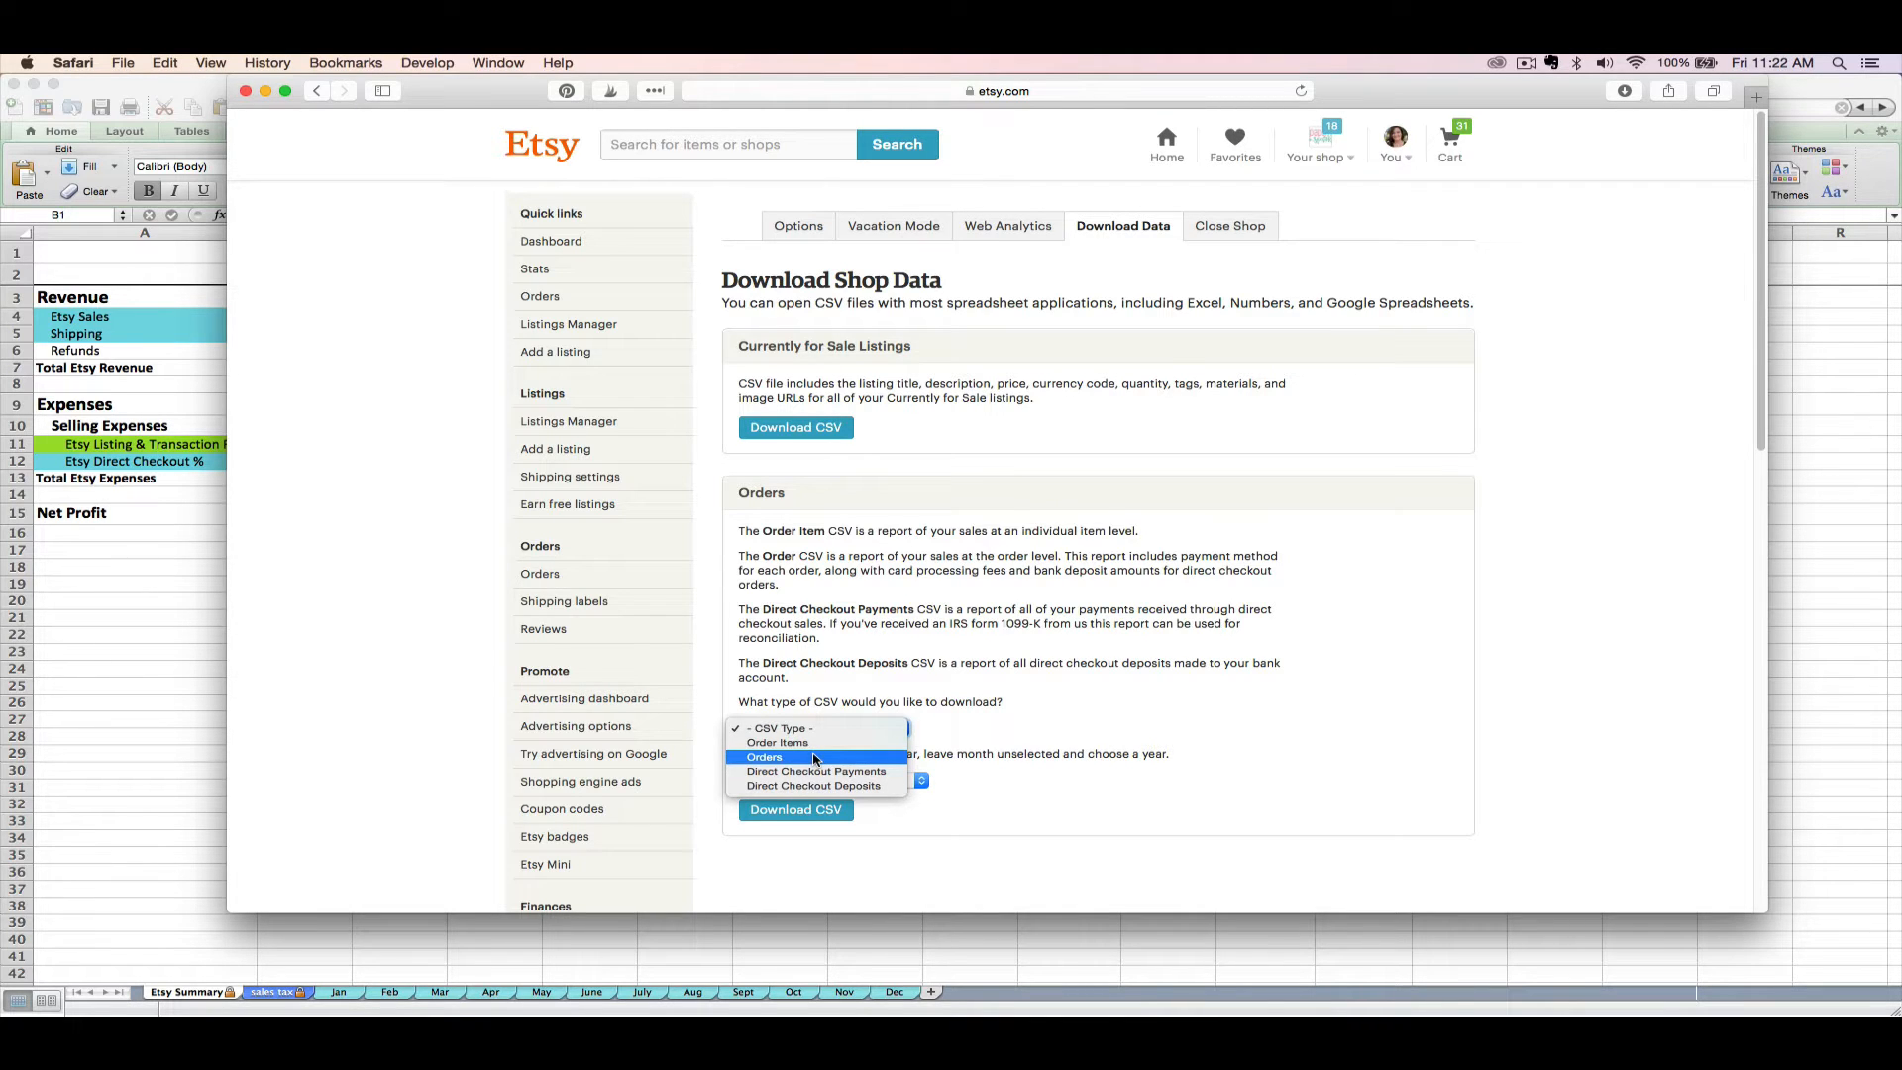
left_click(816, 759)
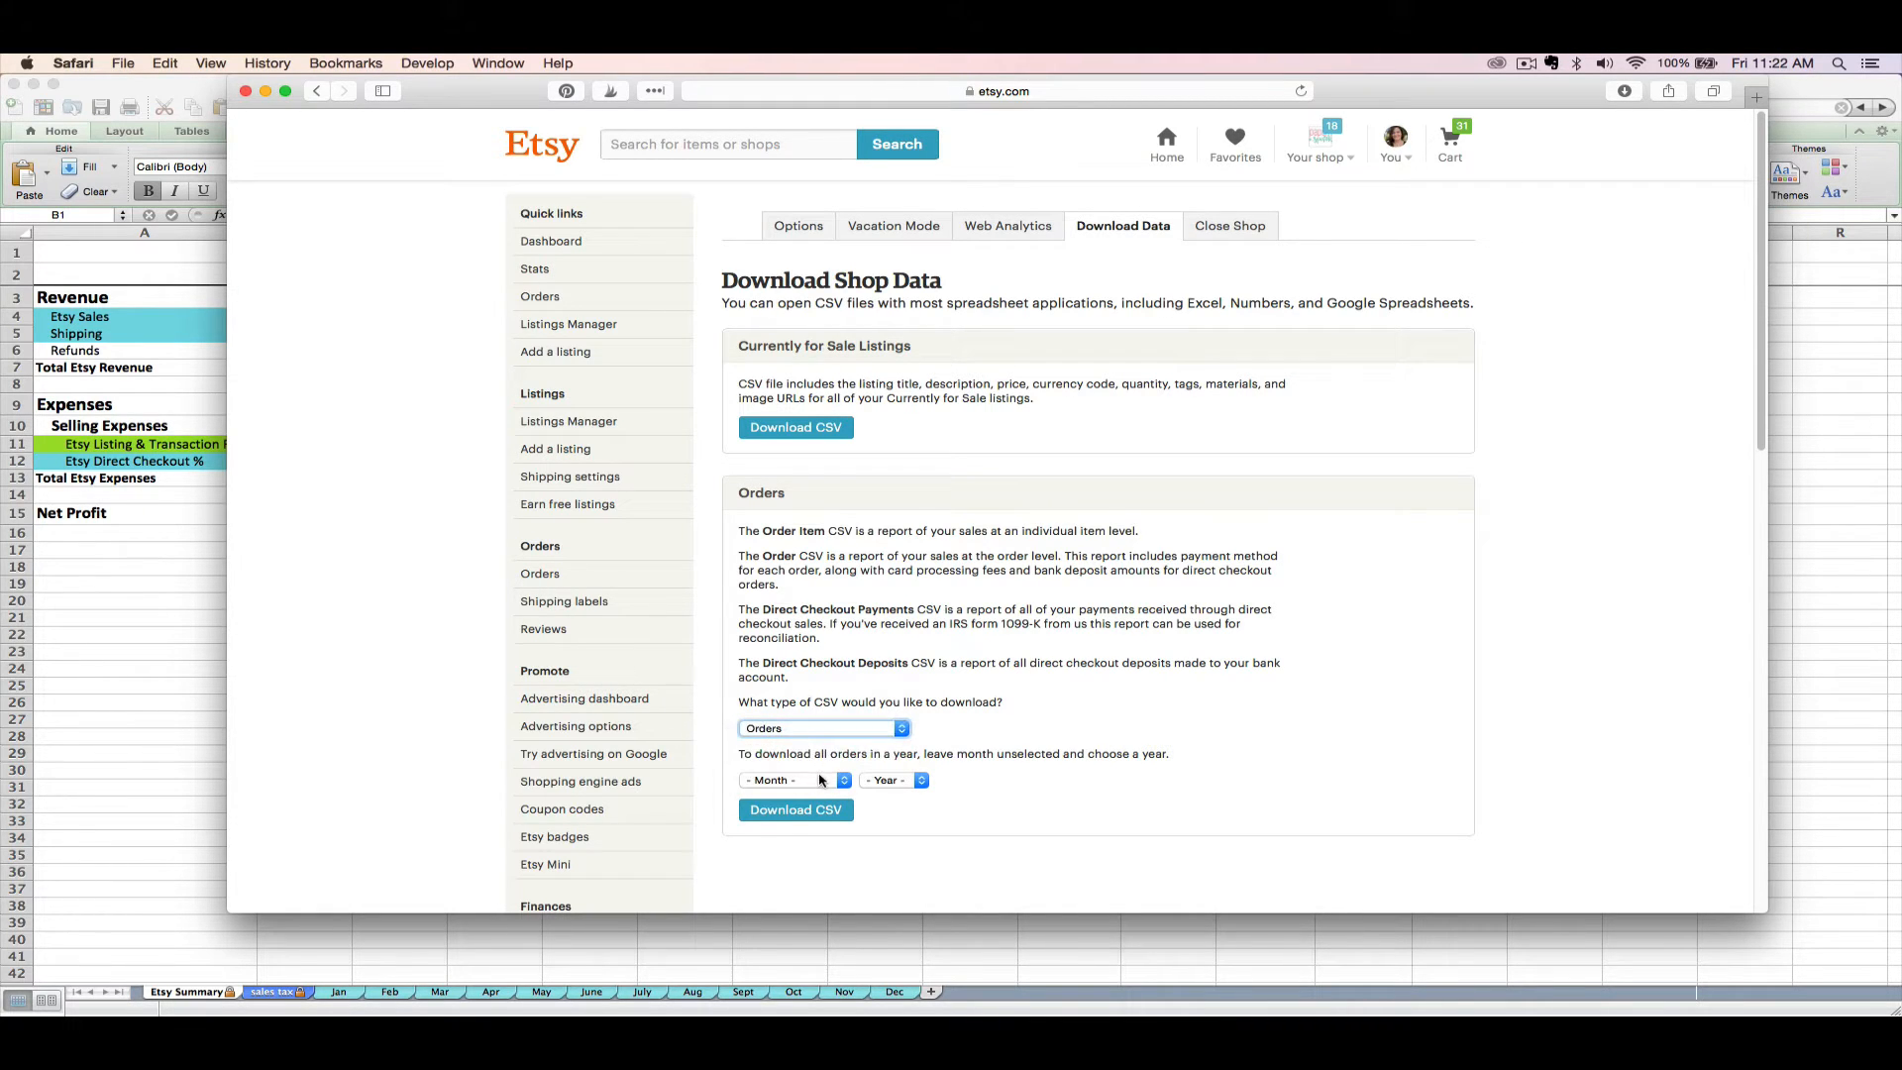
left_click(819, 783)
left_click(818, 794)
left_click(894, 782)
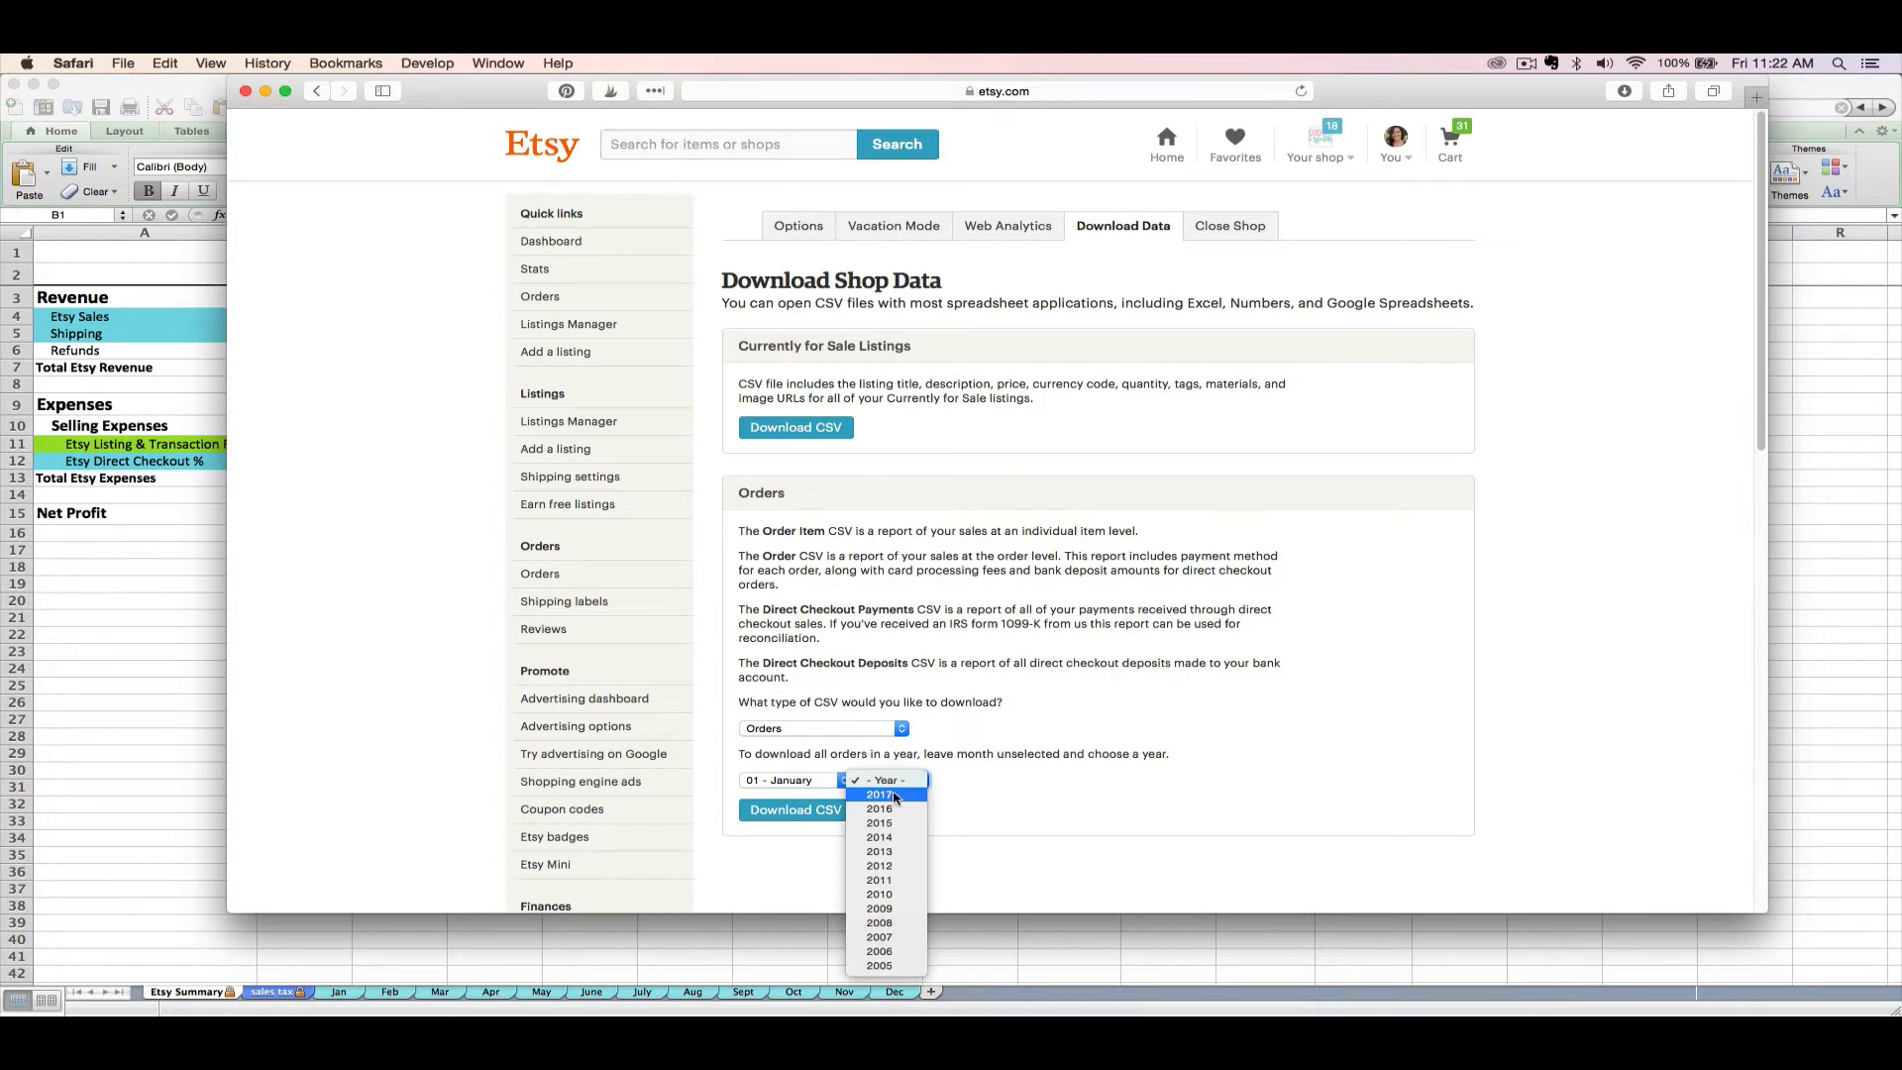
left_click(900, 809)
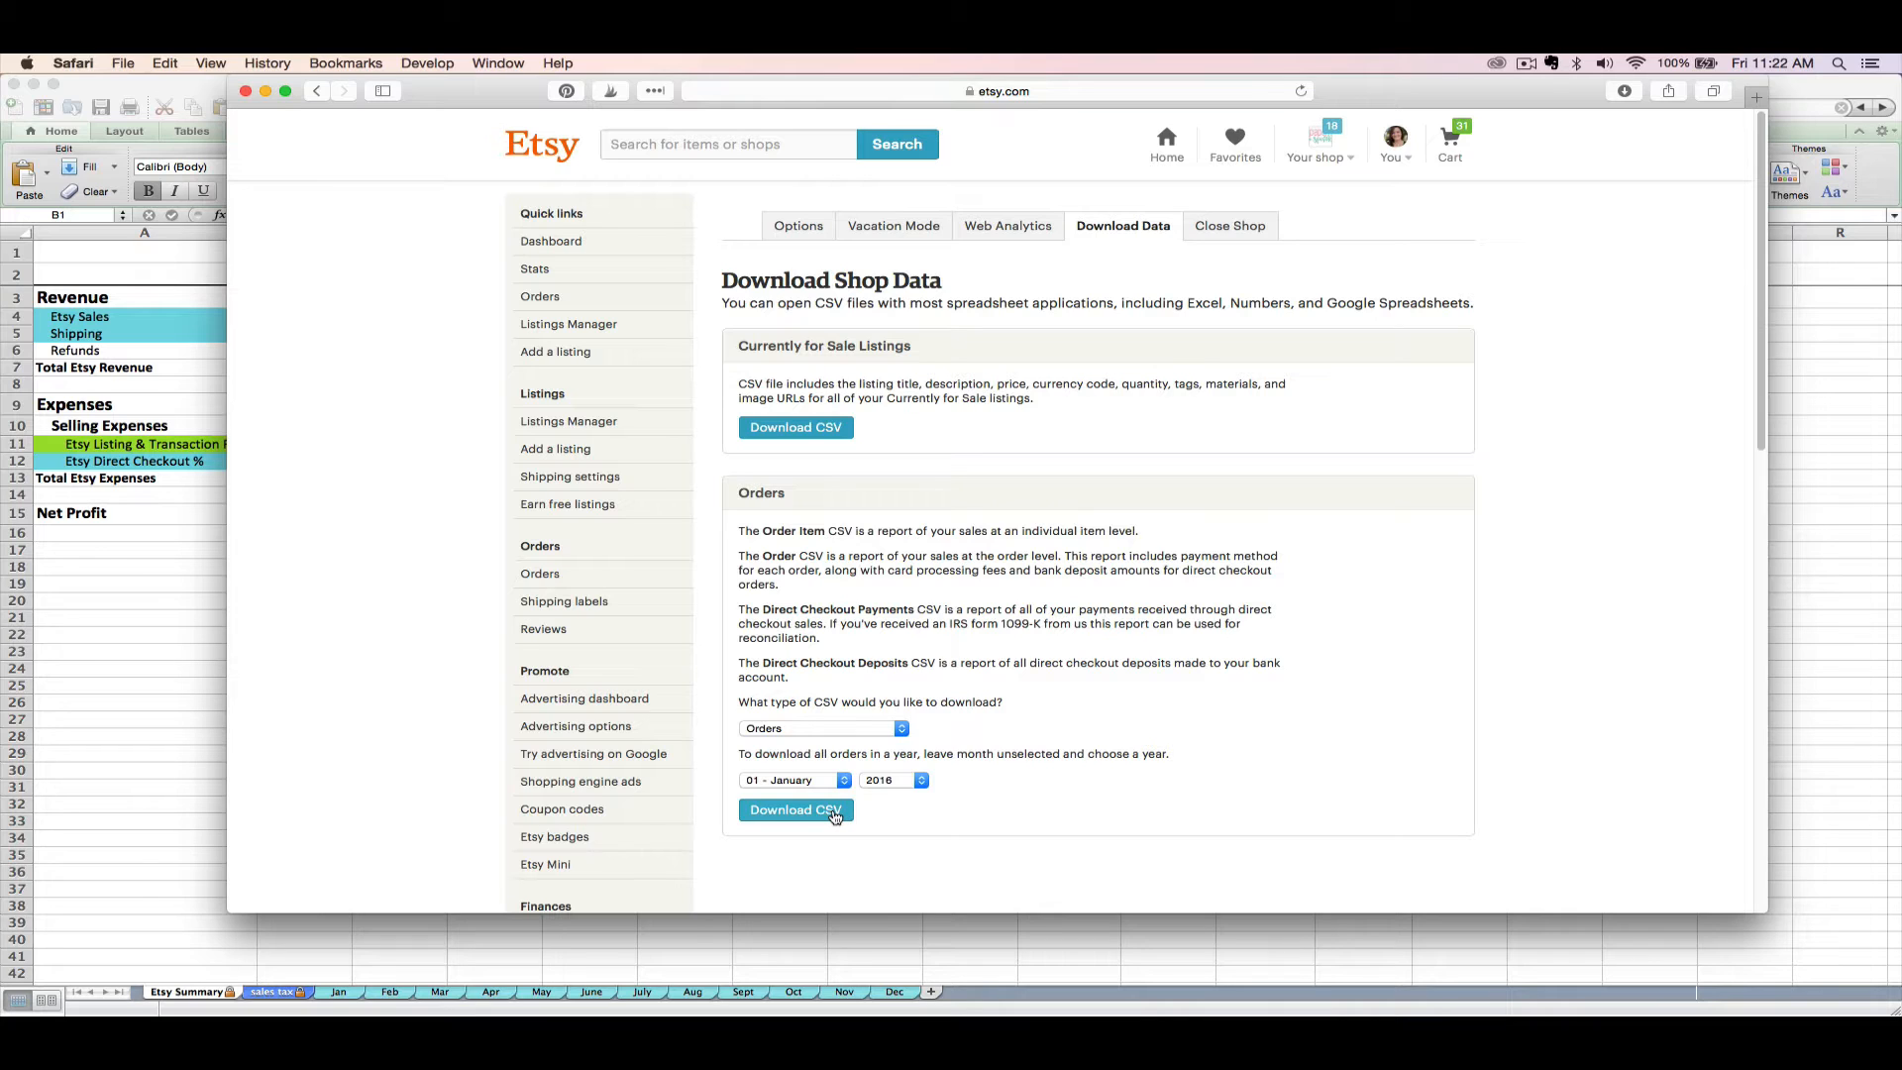
left_click(835, 812)
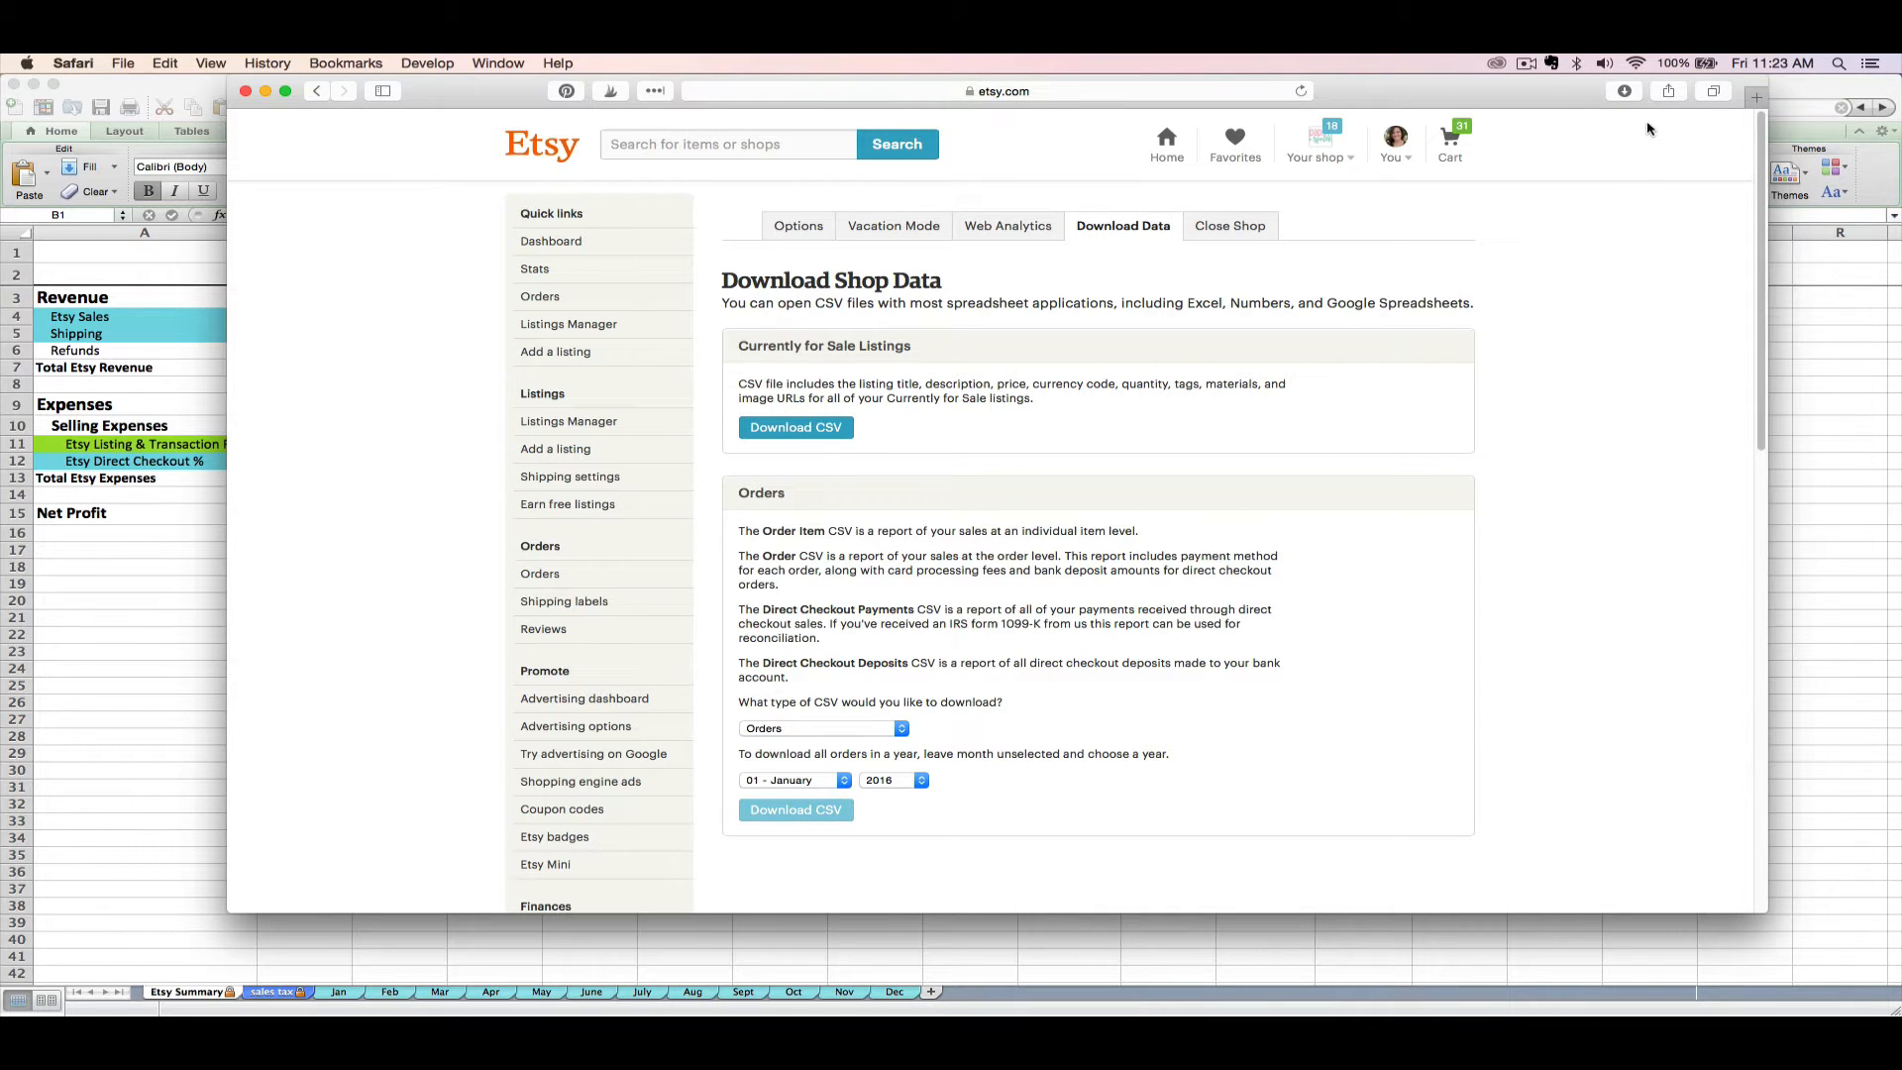
left_click(1622, 94)
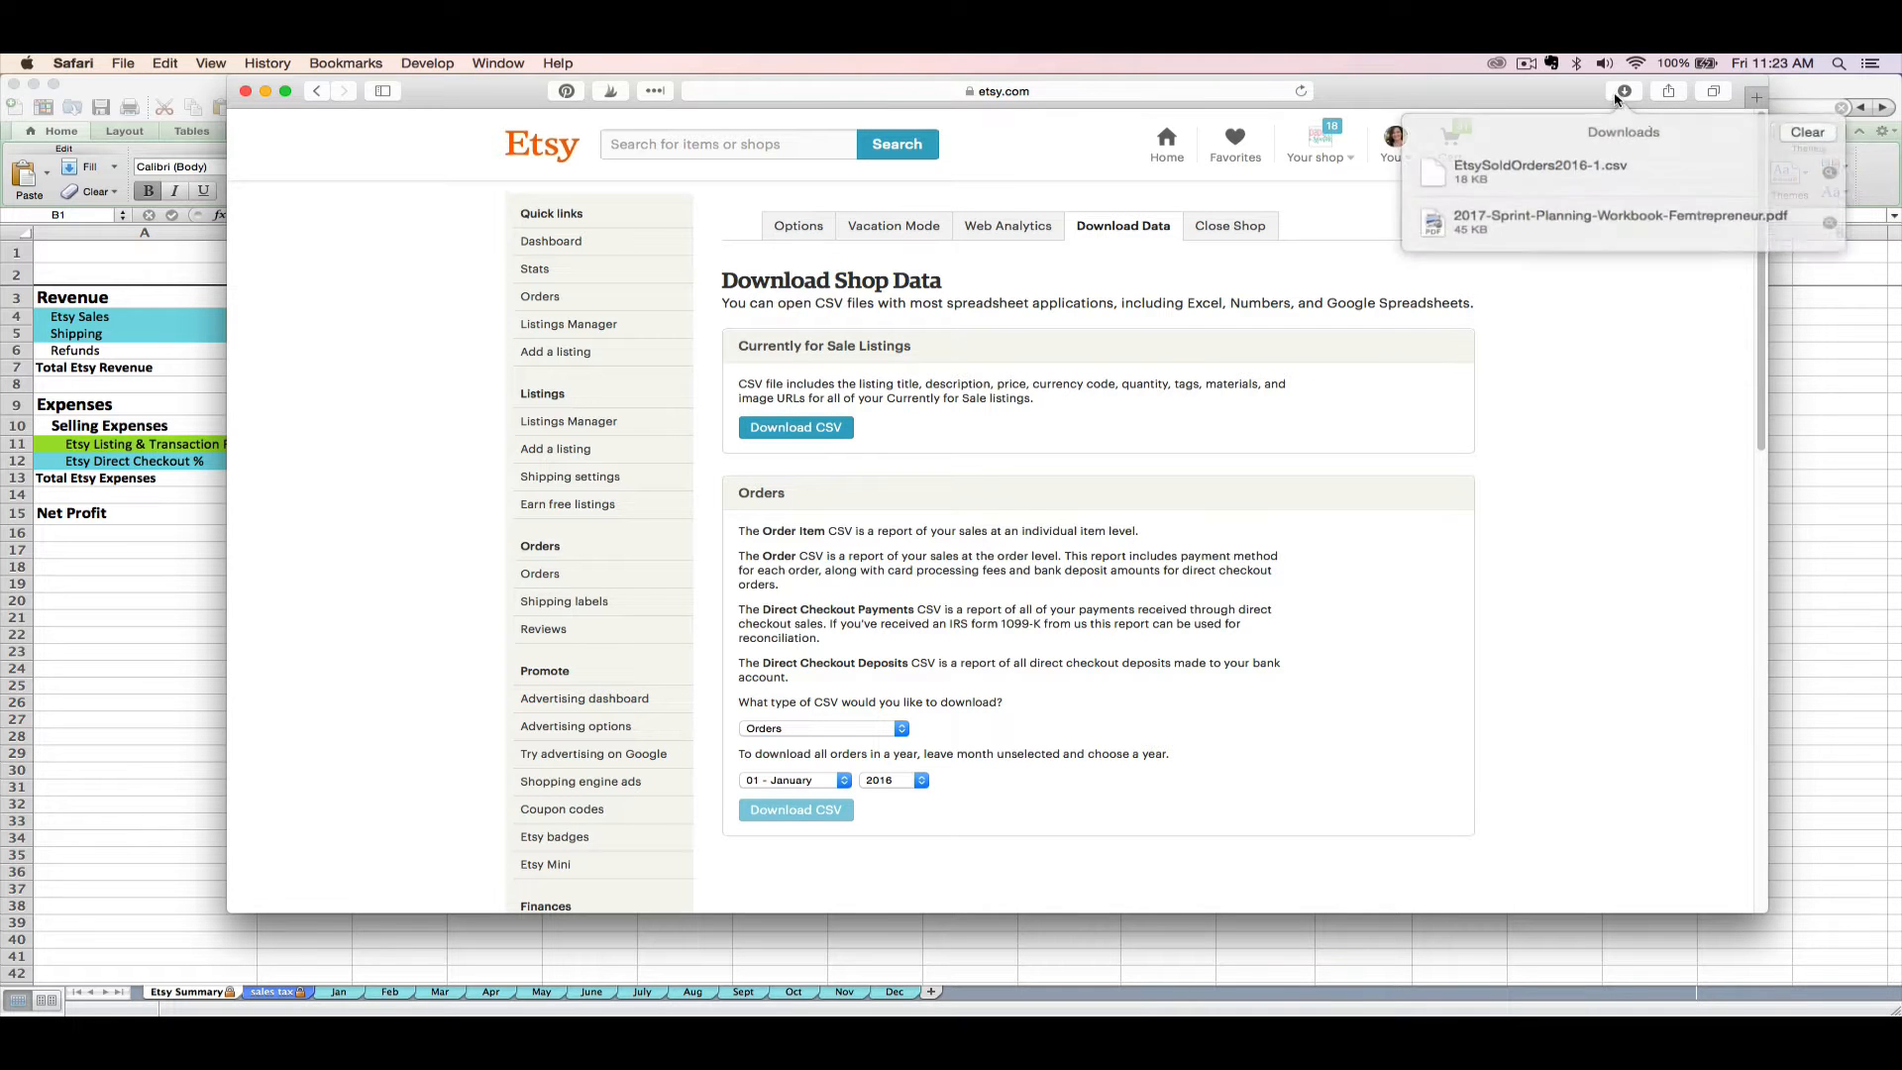
double_click(1564, 168)
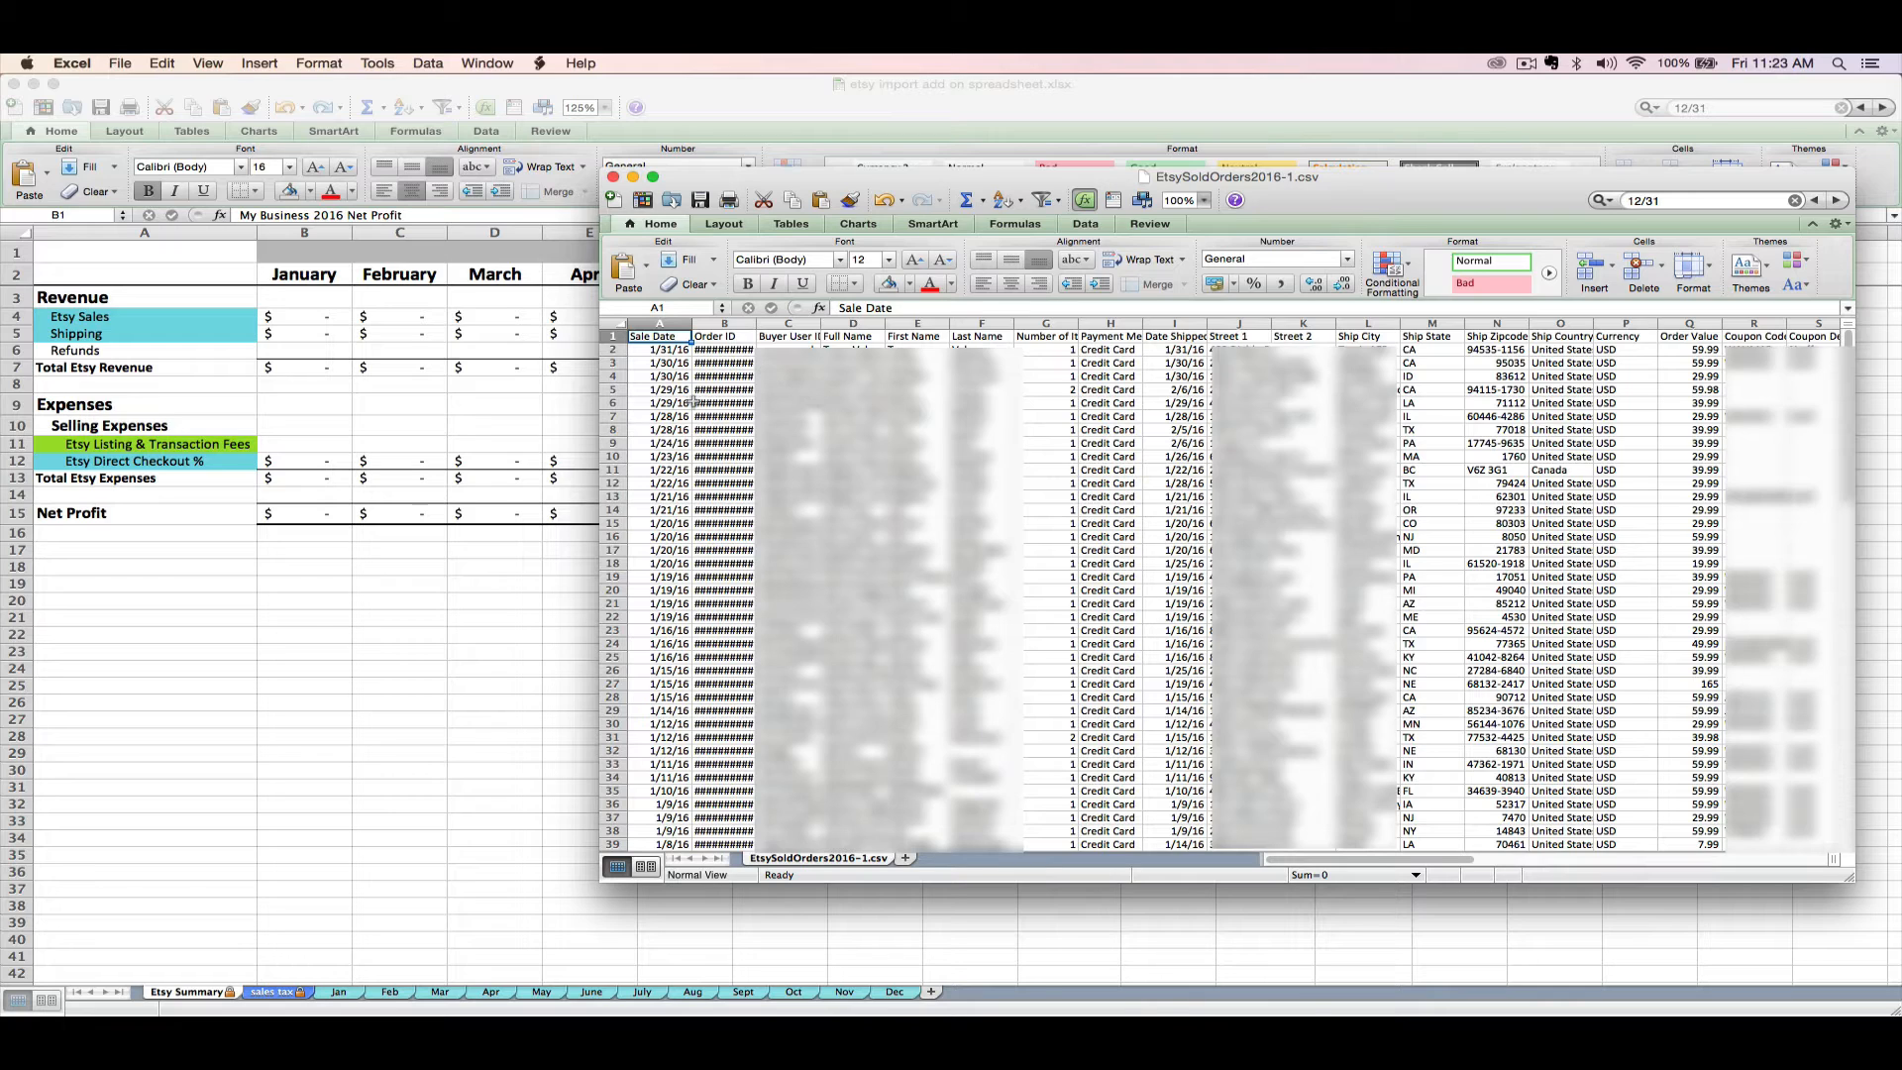
Step: Copy all order rows of the CSV, rows 2 to 77, leaving out the header row
left_click(616, 350)
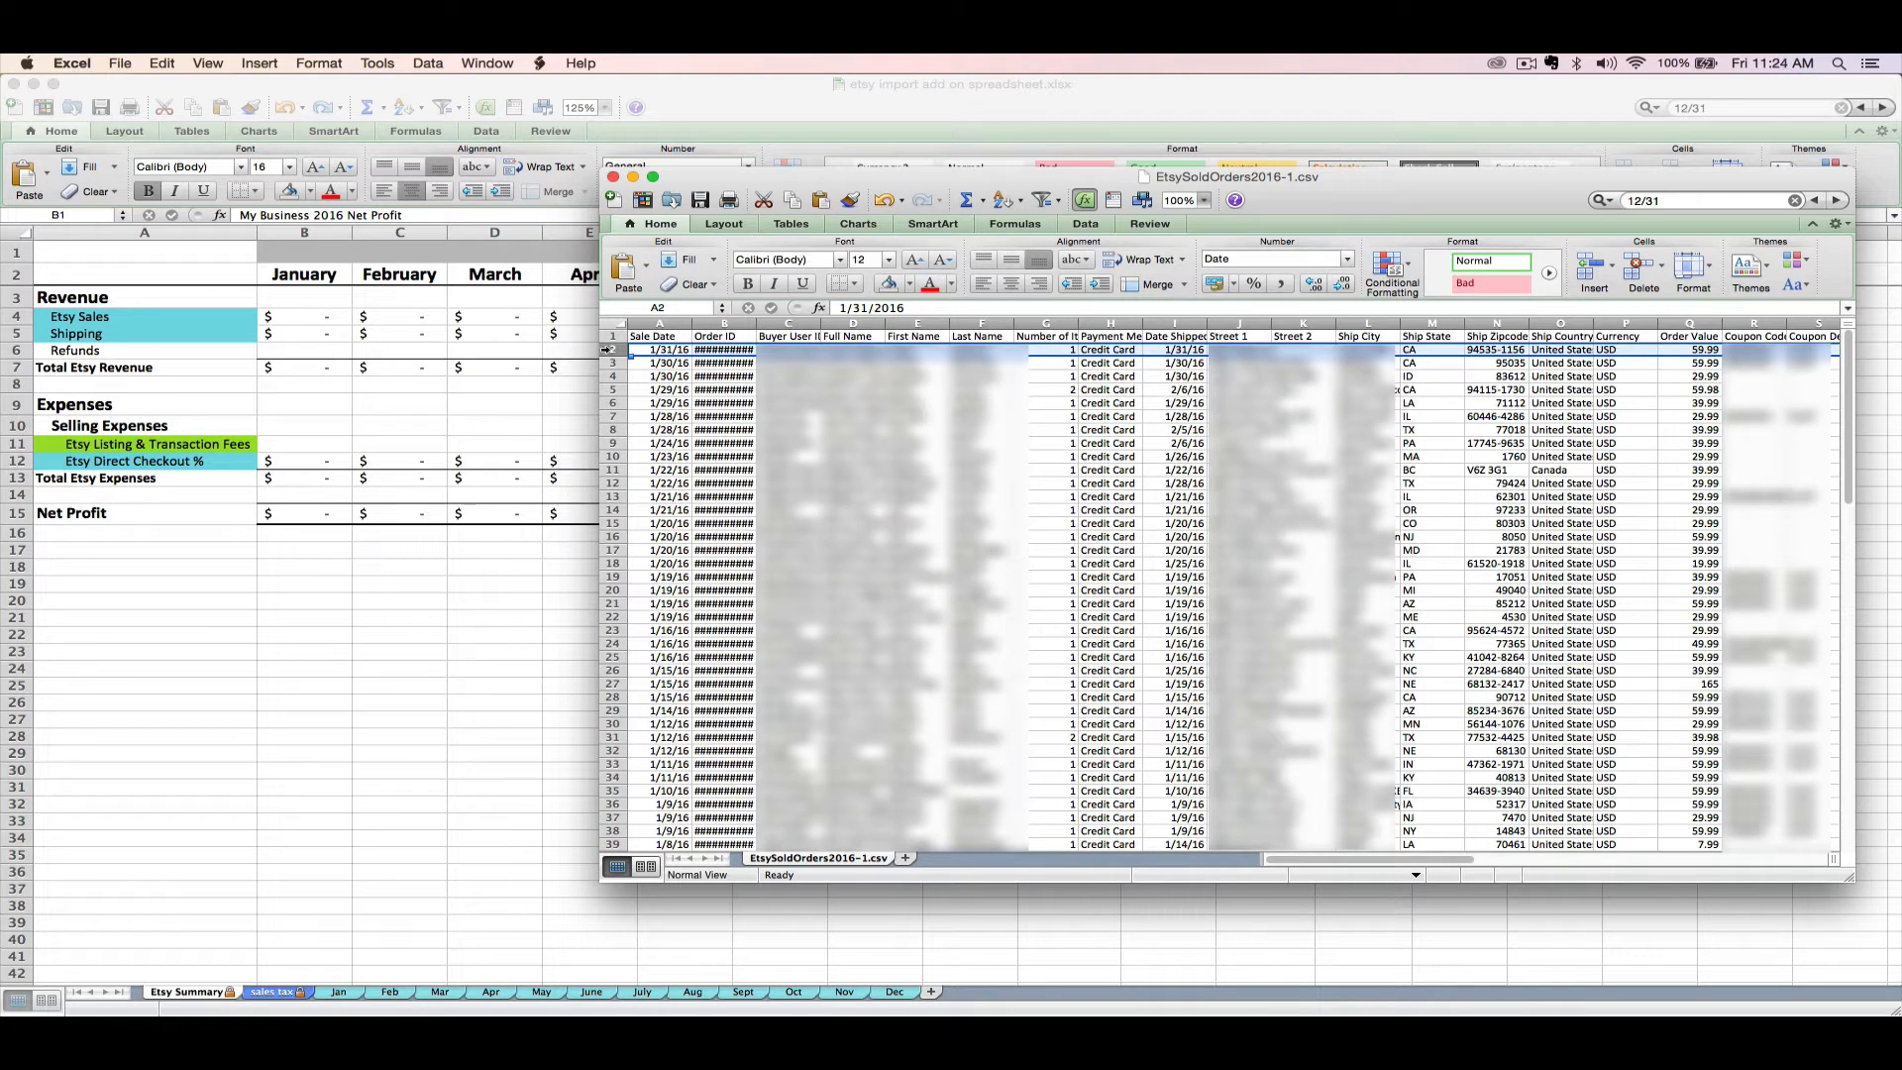
left_click(608, 348)
left_click_drag(607, 355, 614, 764)
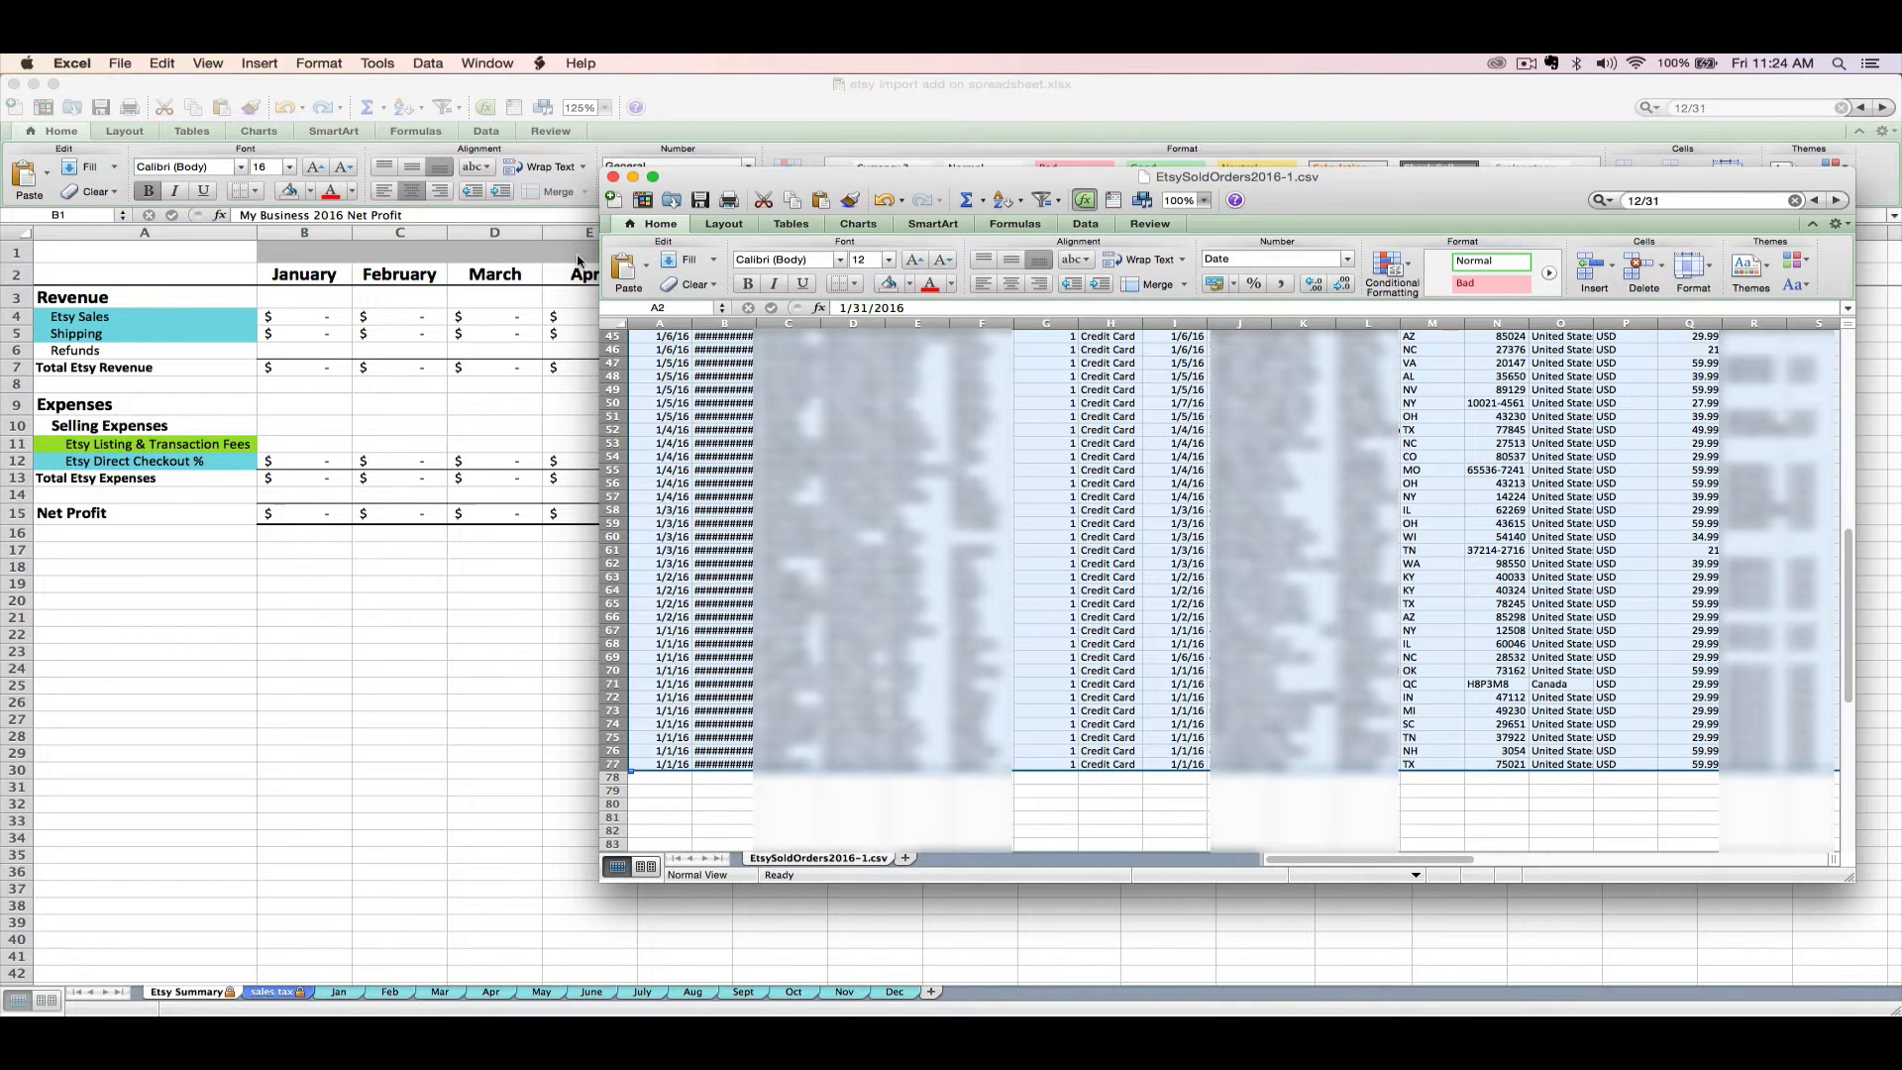
left_click(162, 63)
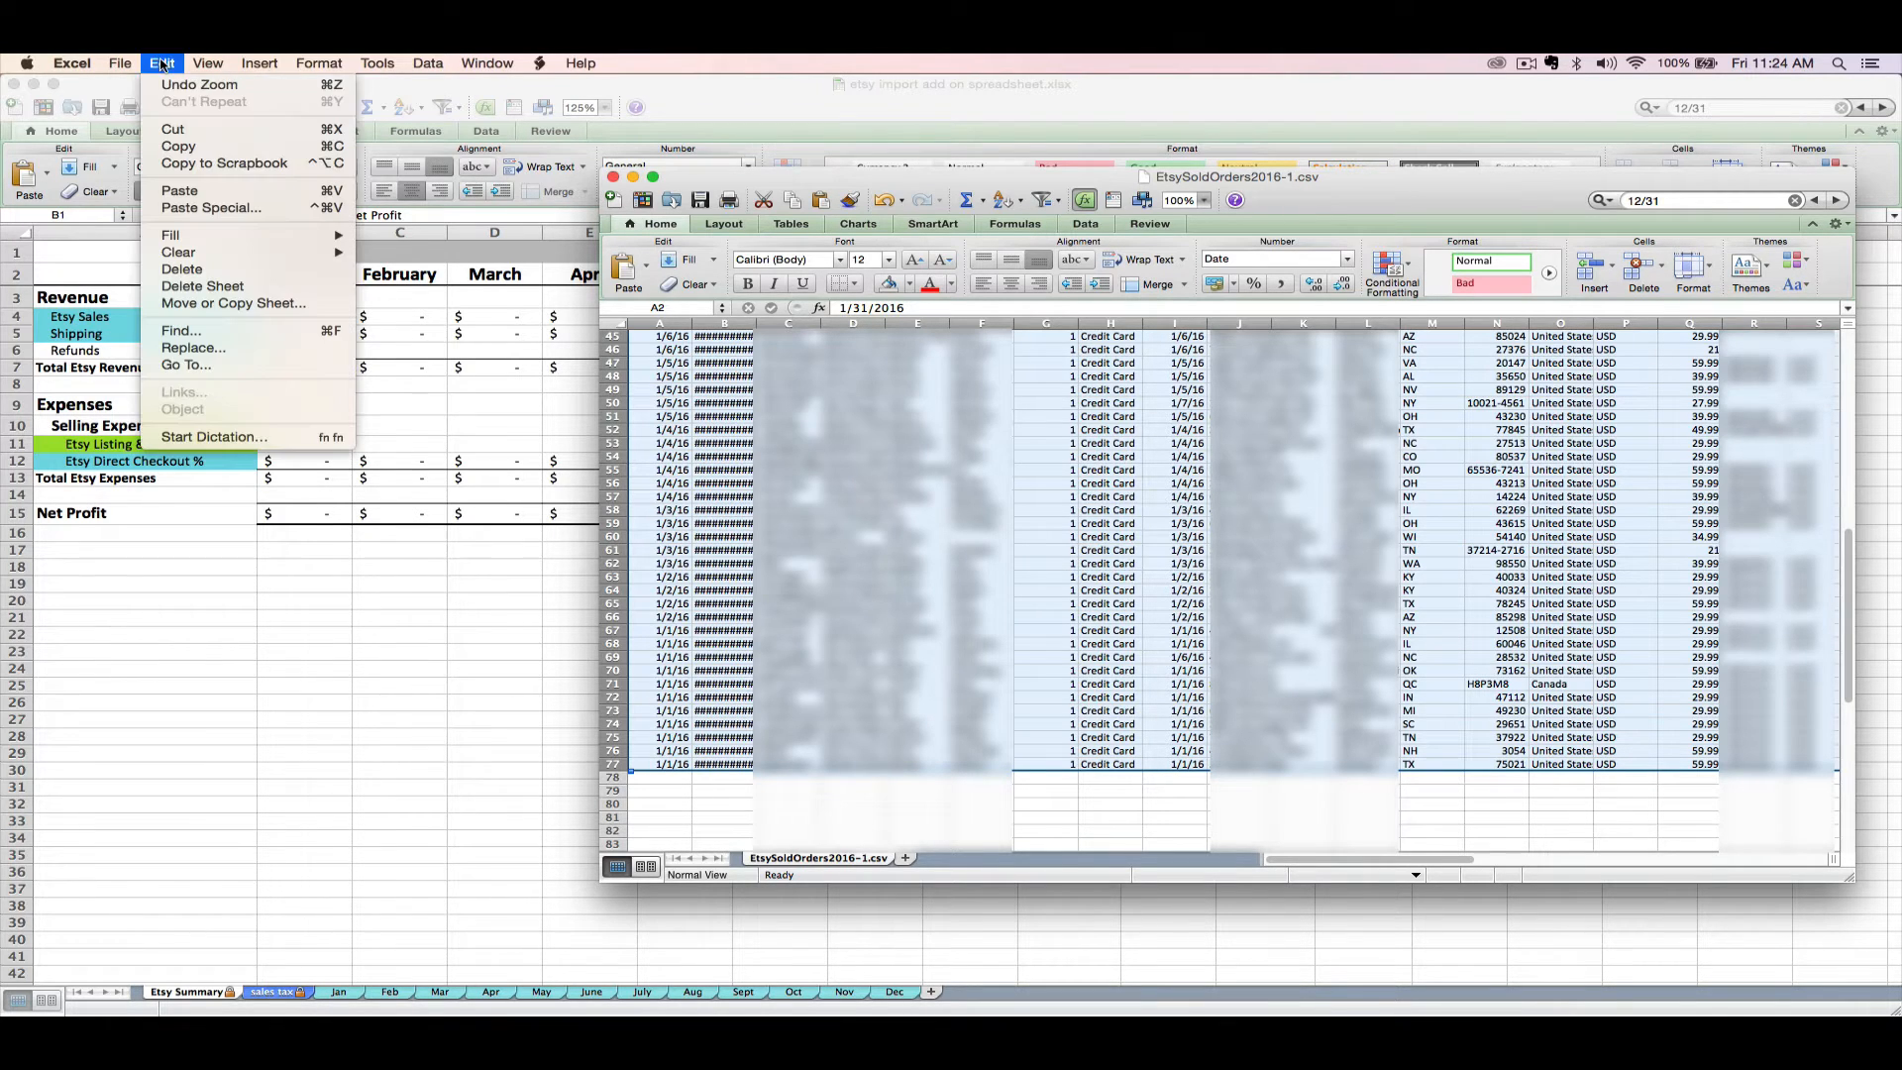
left_click(179, 145)
right_click(817, 476)
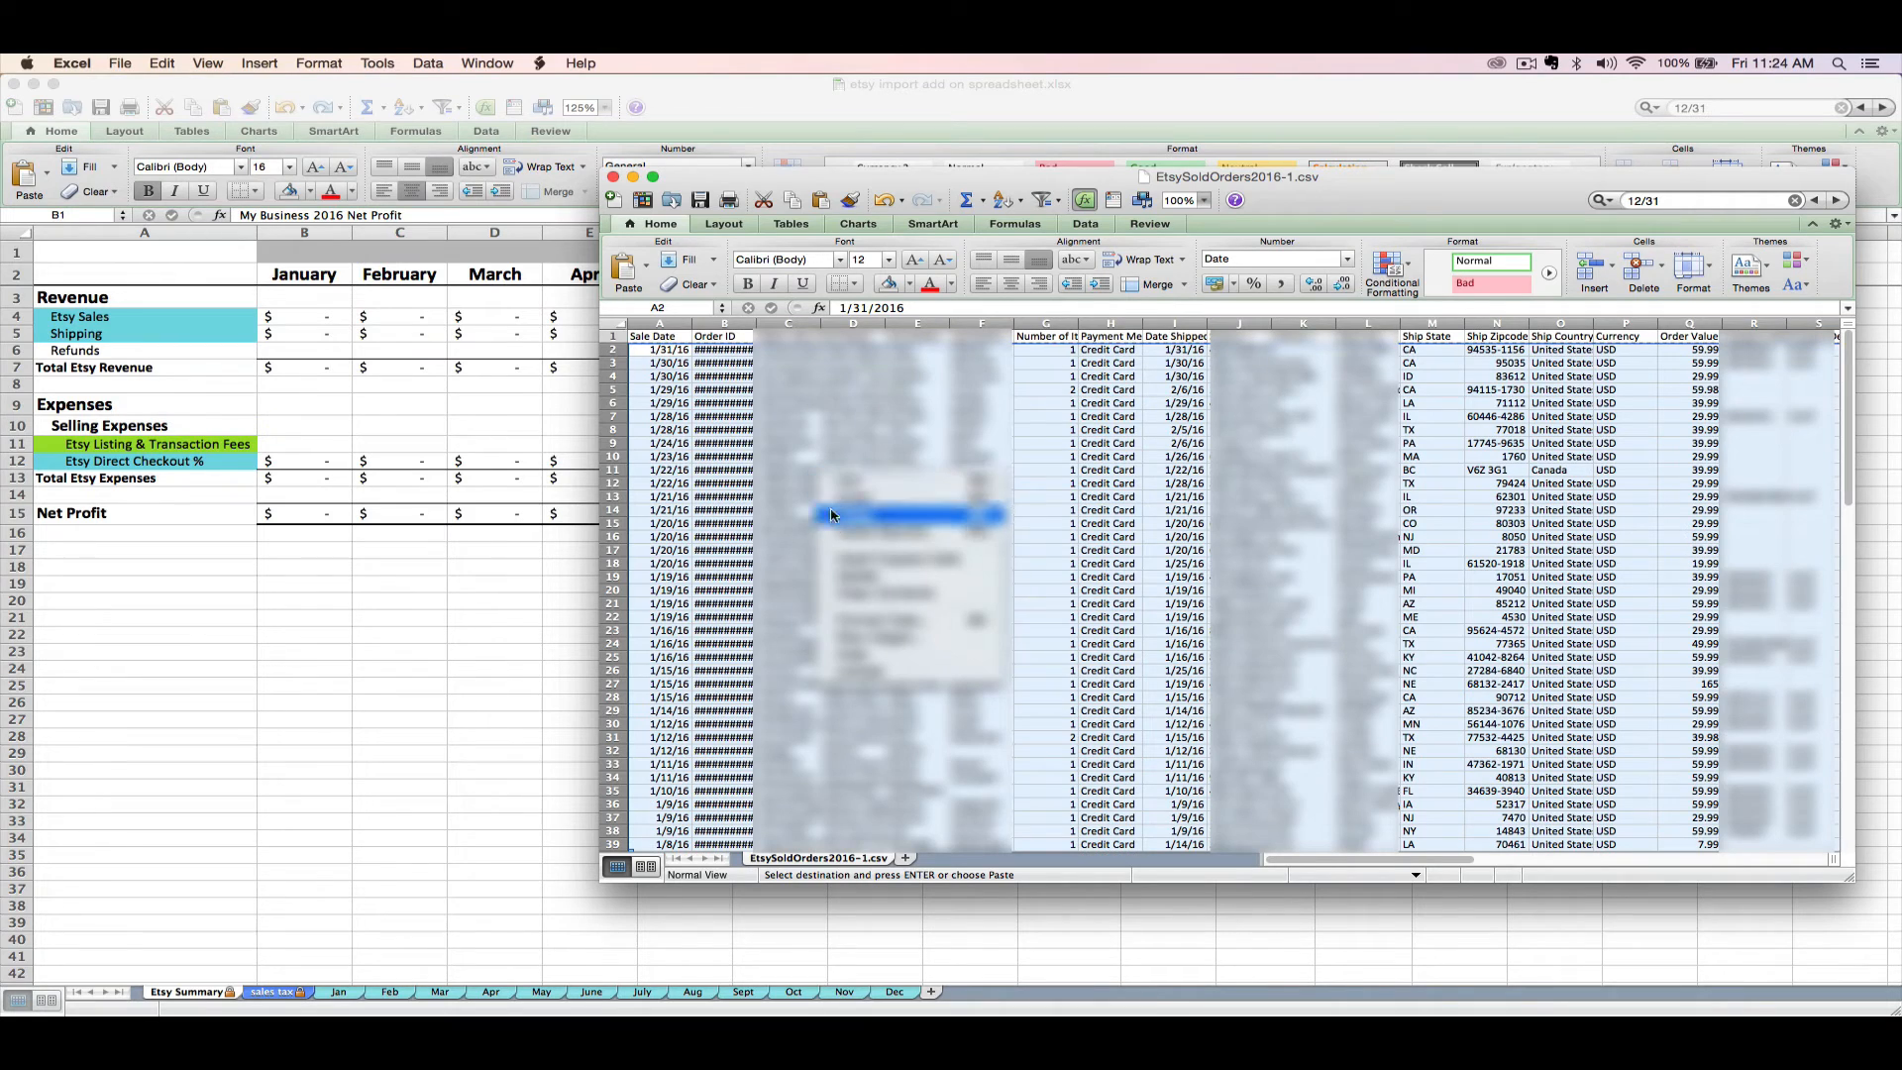
left_click(839, 503)
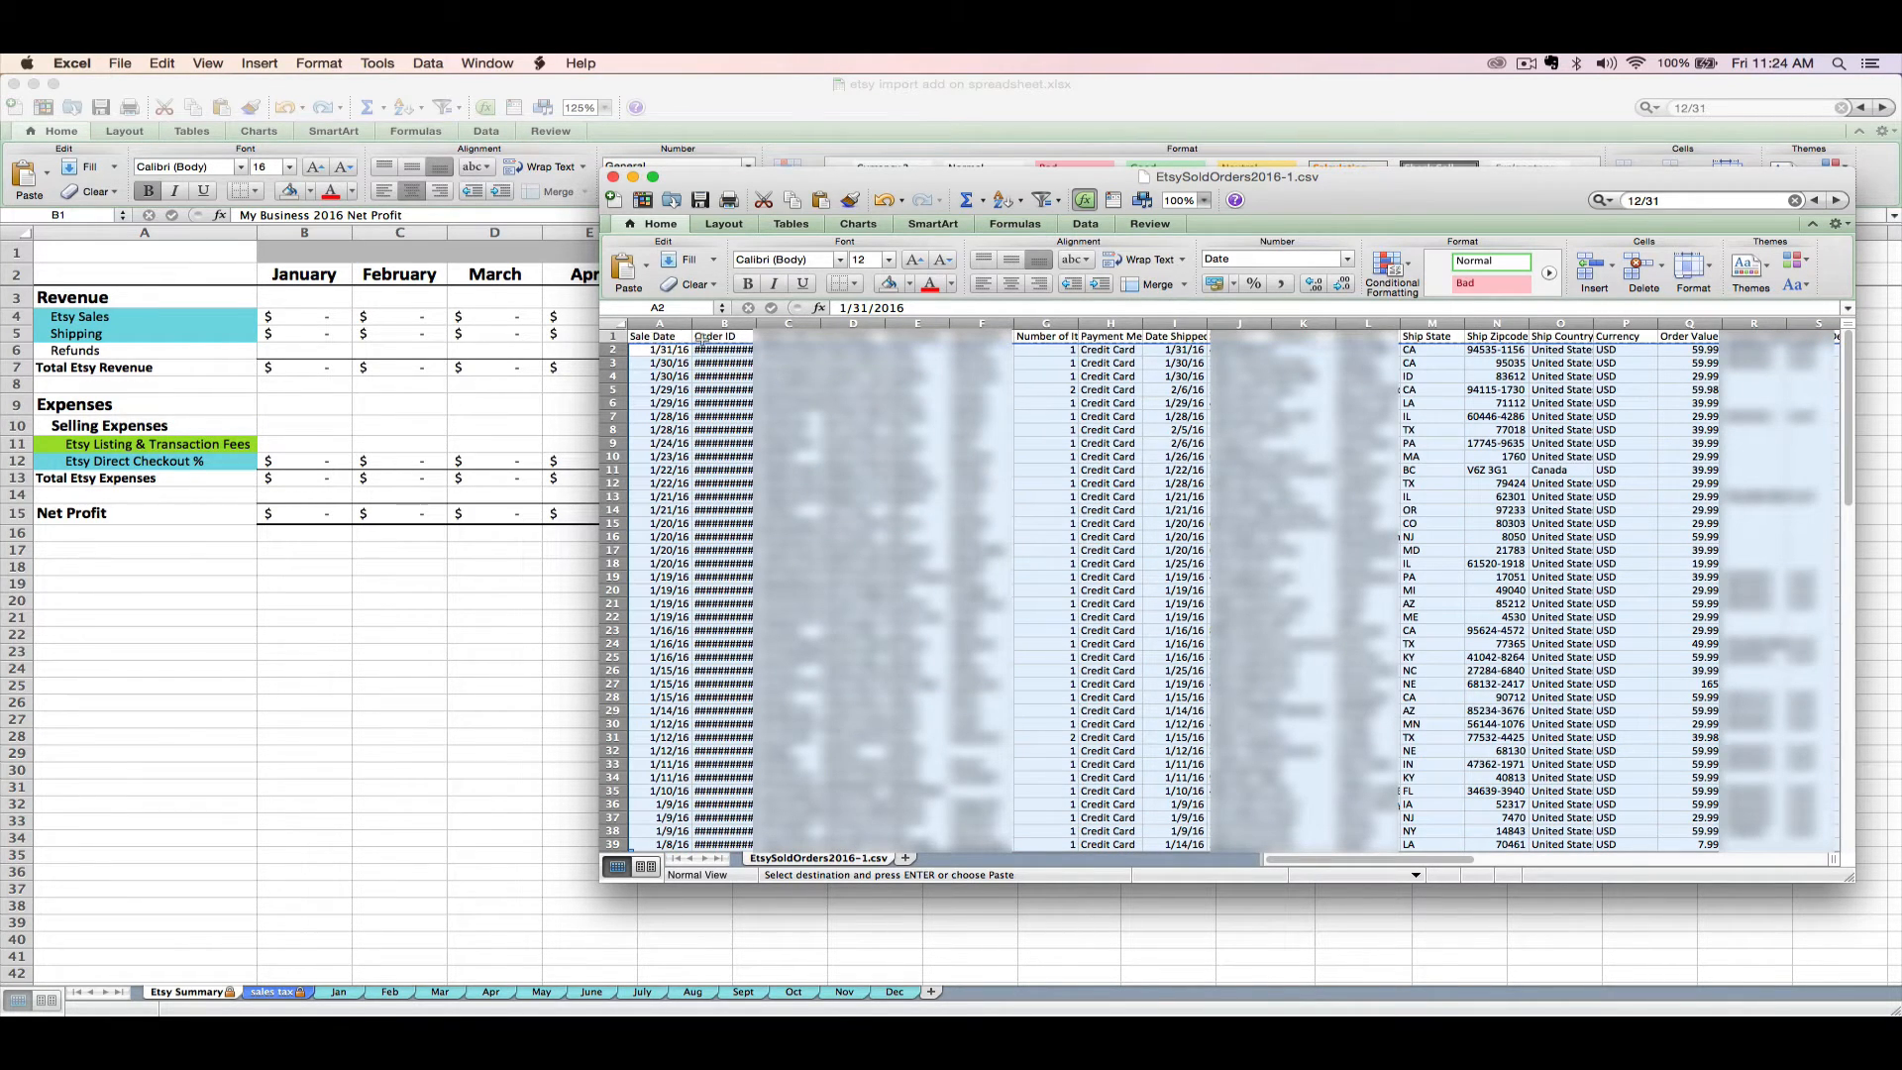
Step: Paste the copied orders into the Jan sheet of the etsy import add on spreadsheet workbook, starting at row 2 below the headers
left_click(386, 756)
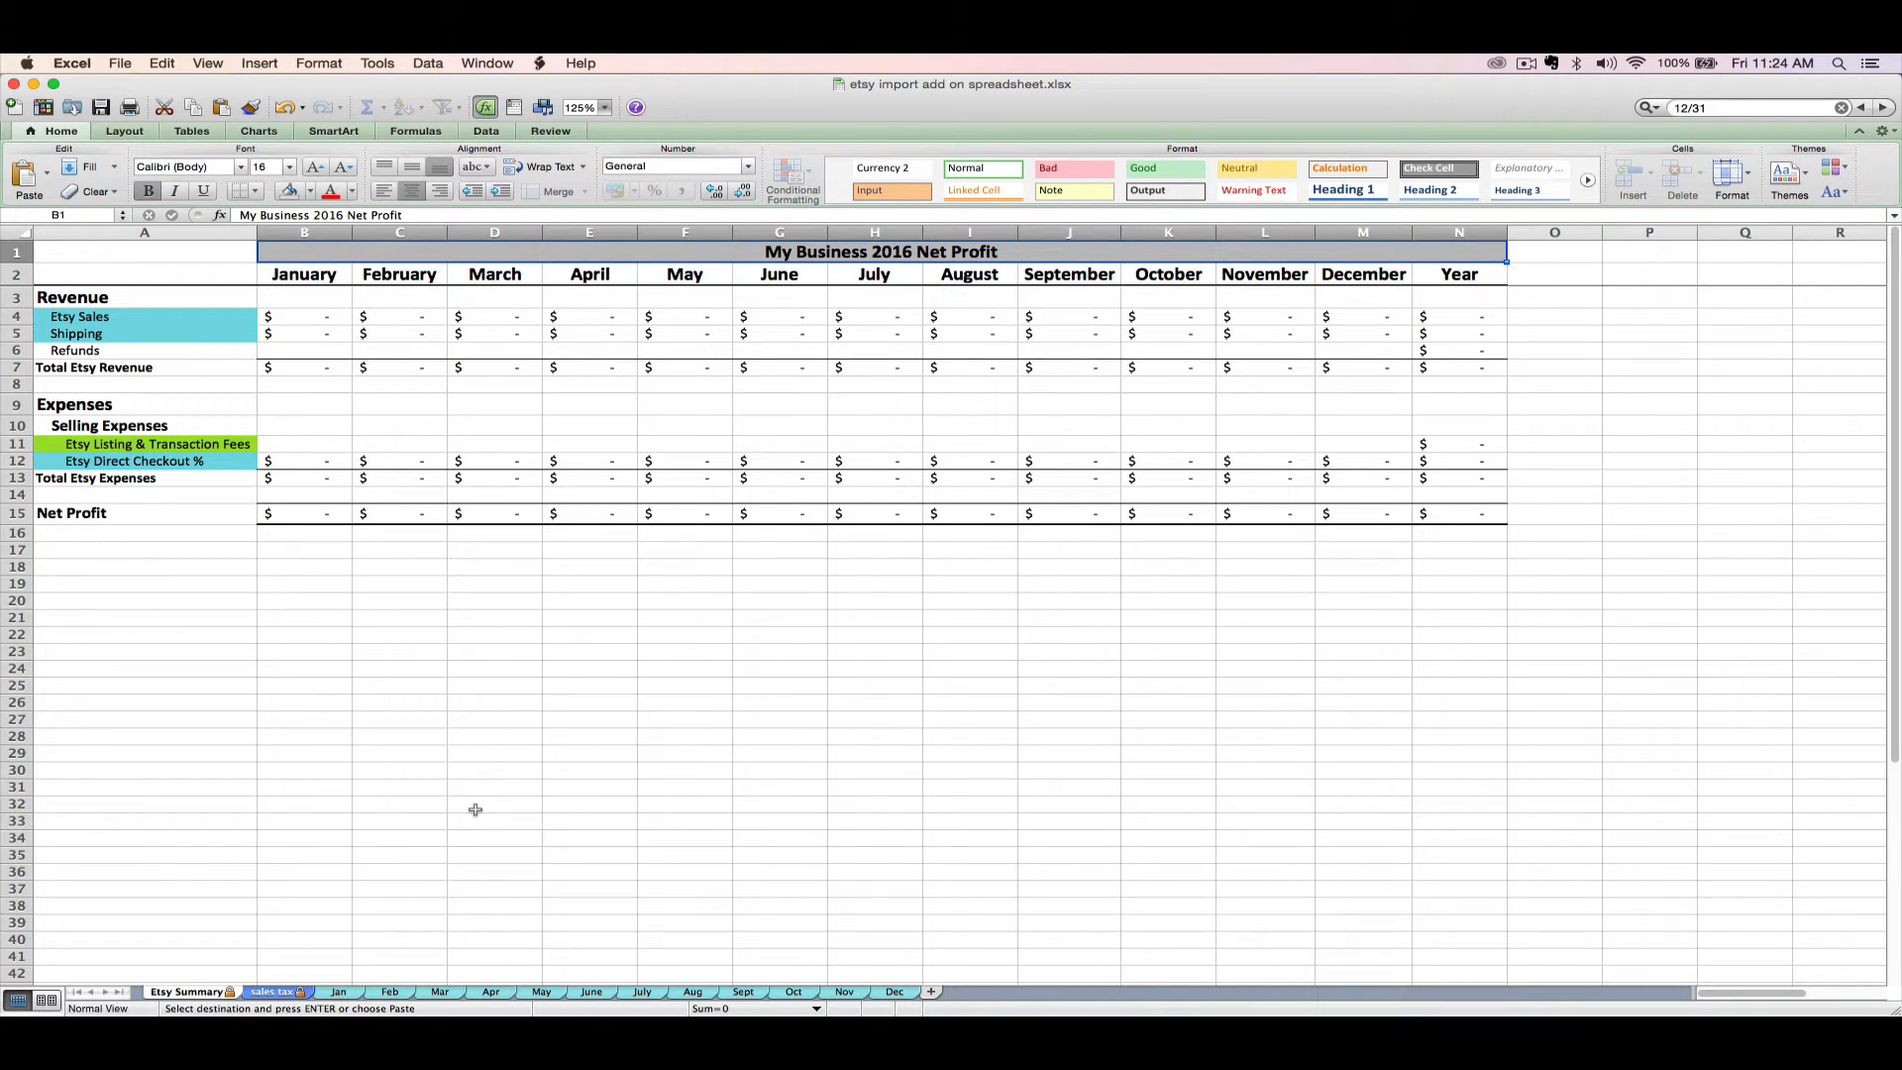
left_click(337, 993)
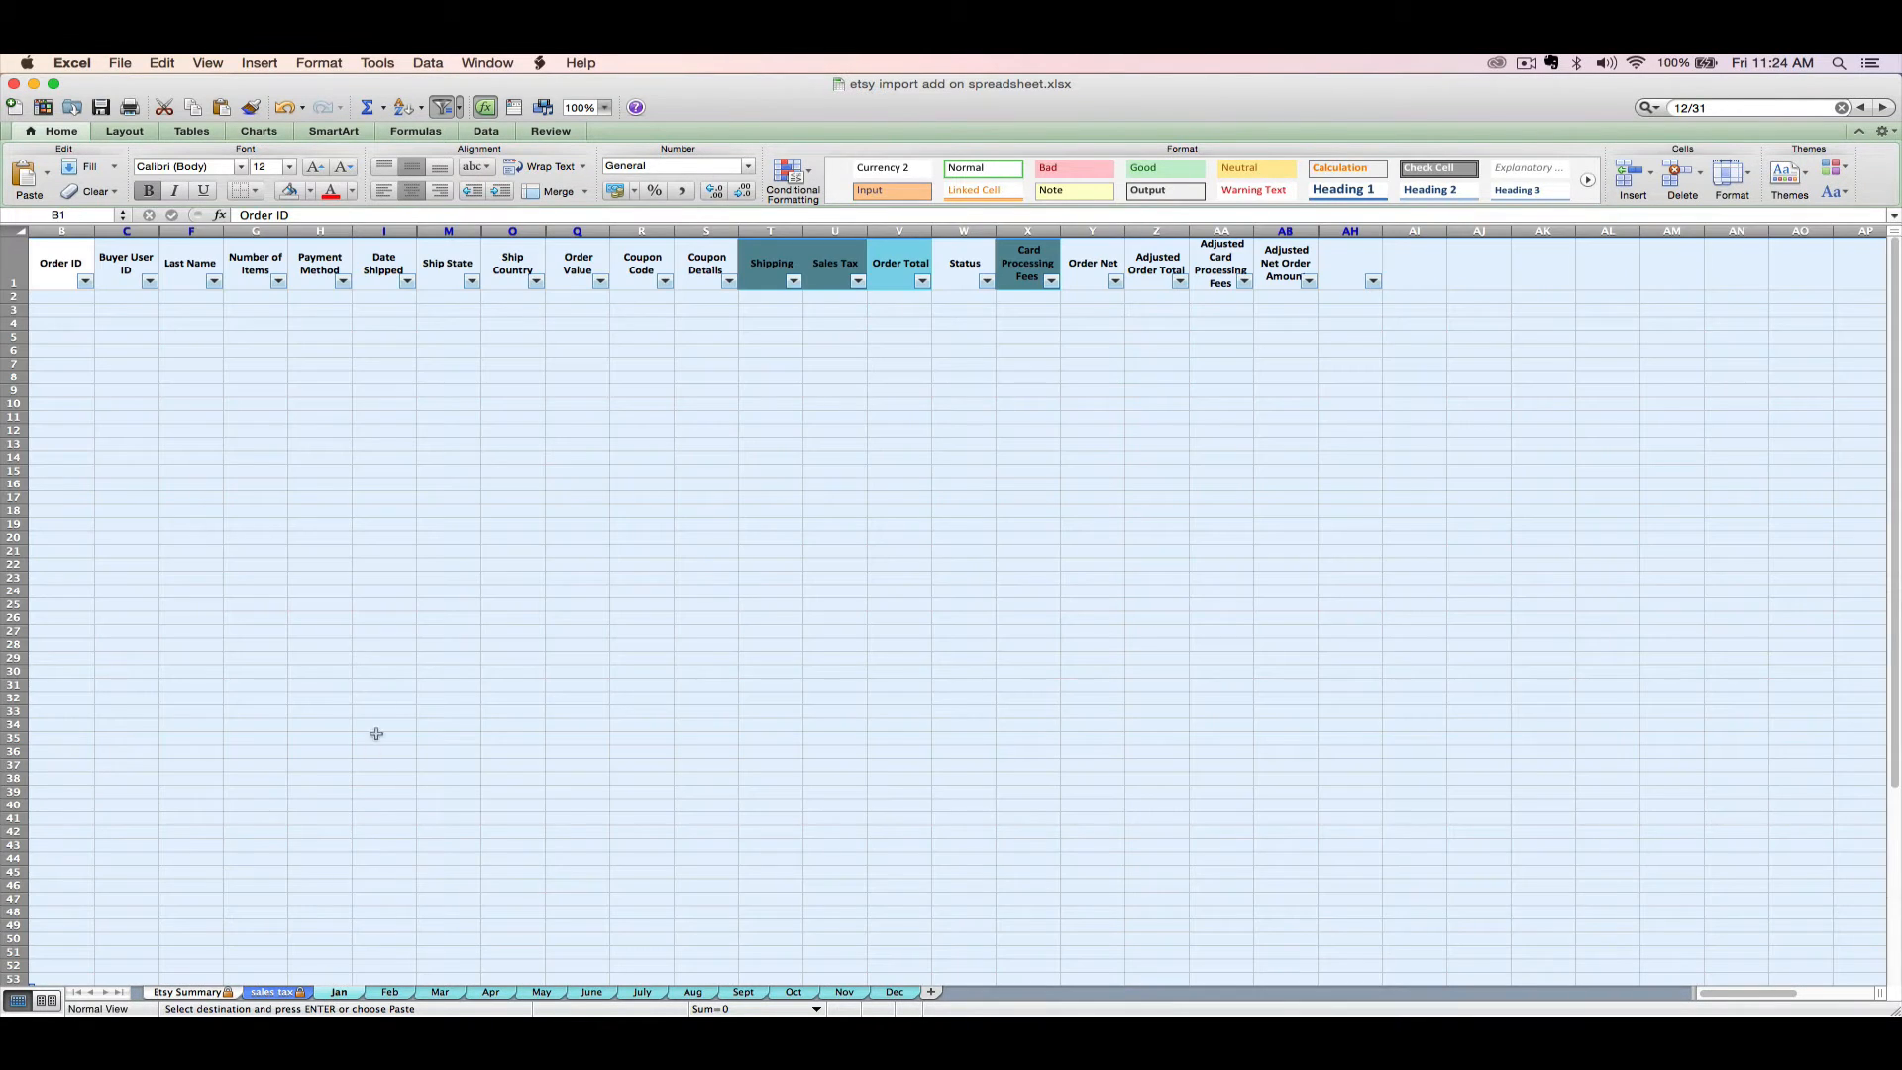
left_click(386, 682)
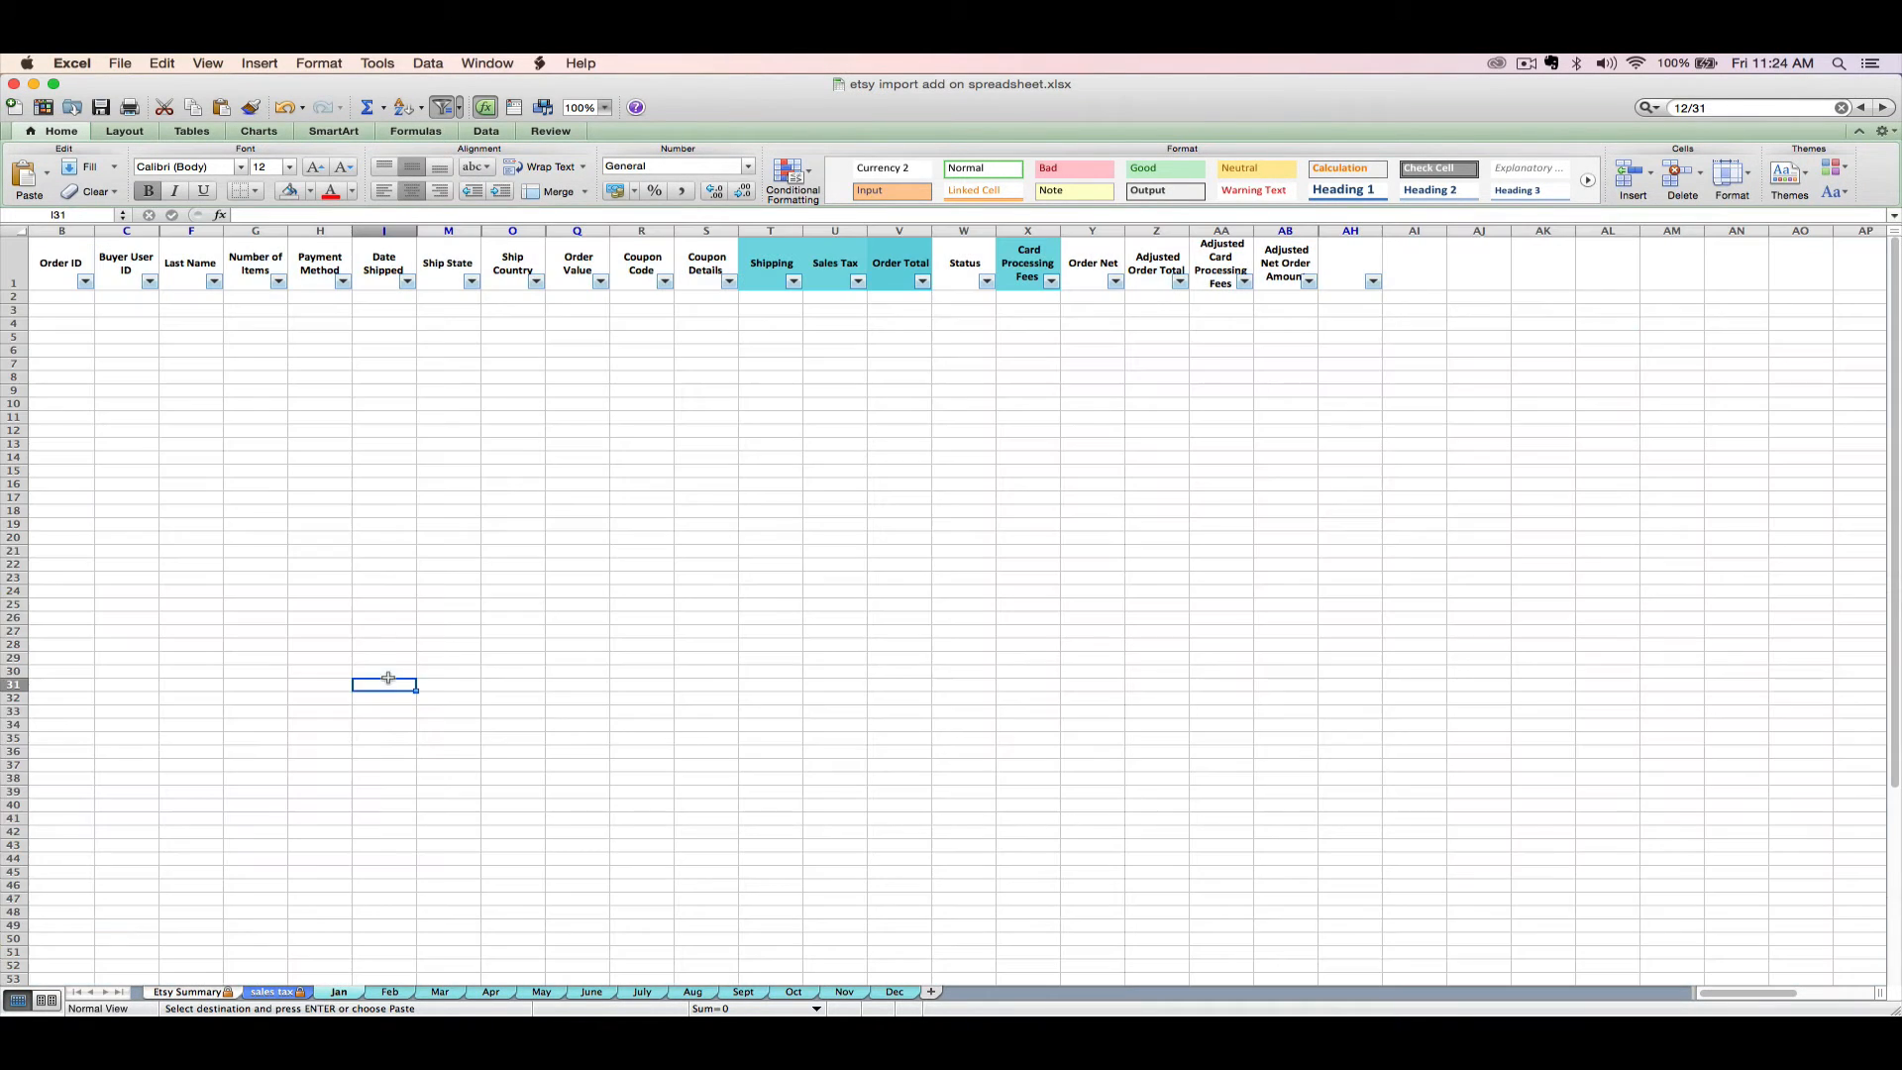
right_click(16, 297)
left_click(12, 307)
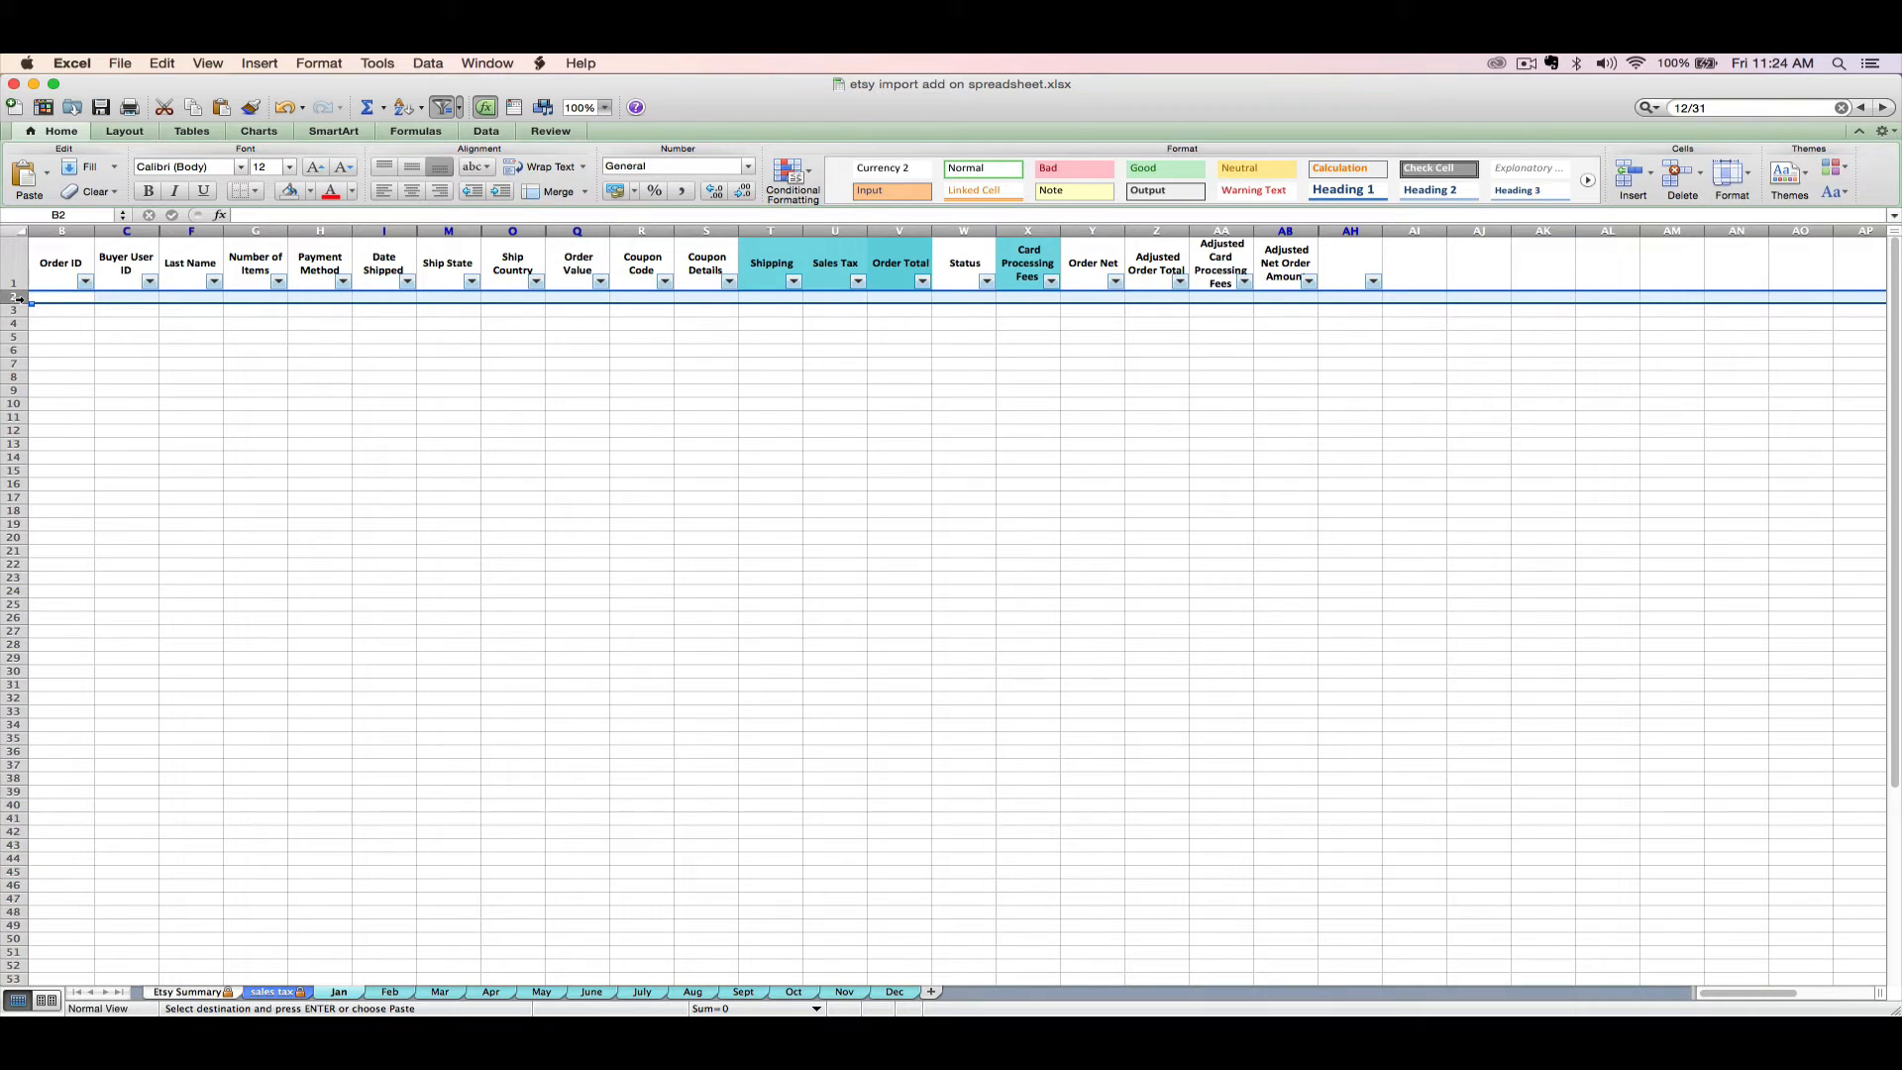
right_click(16, 297)
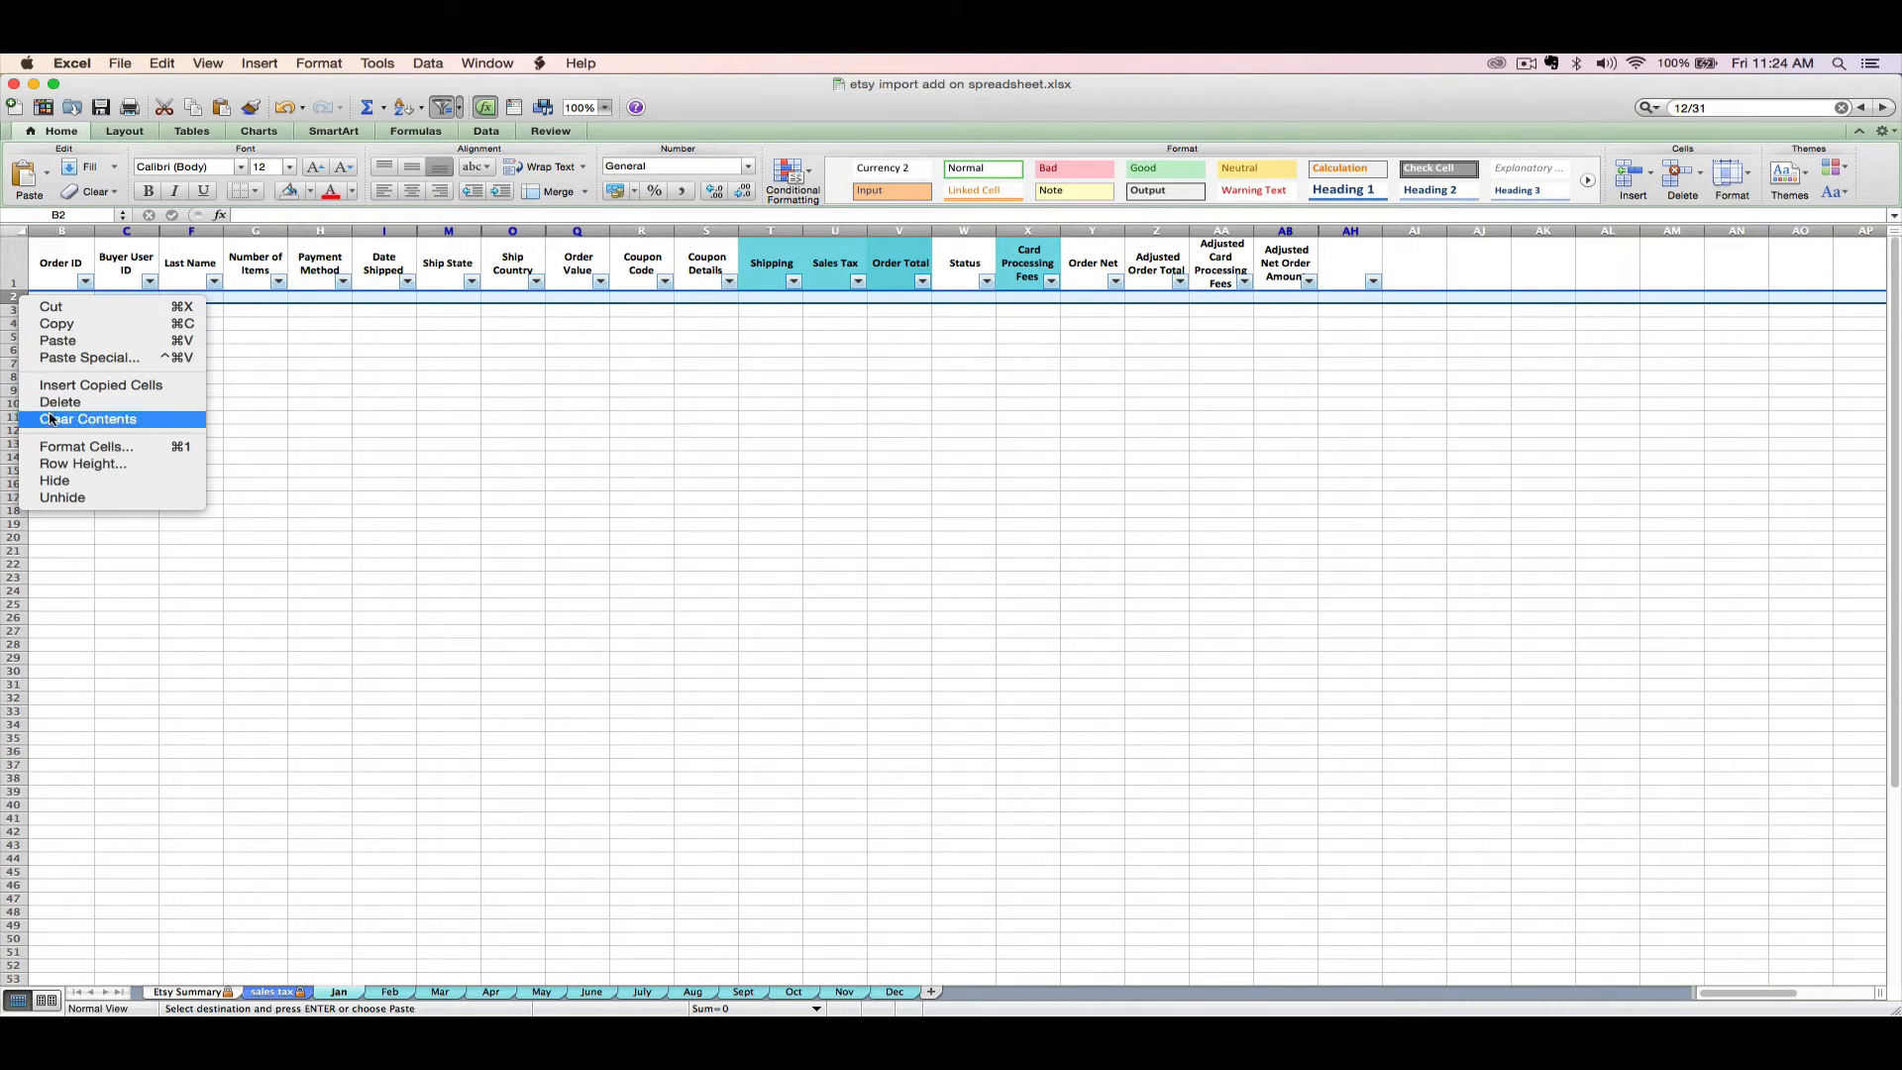
left_click(71, 341)
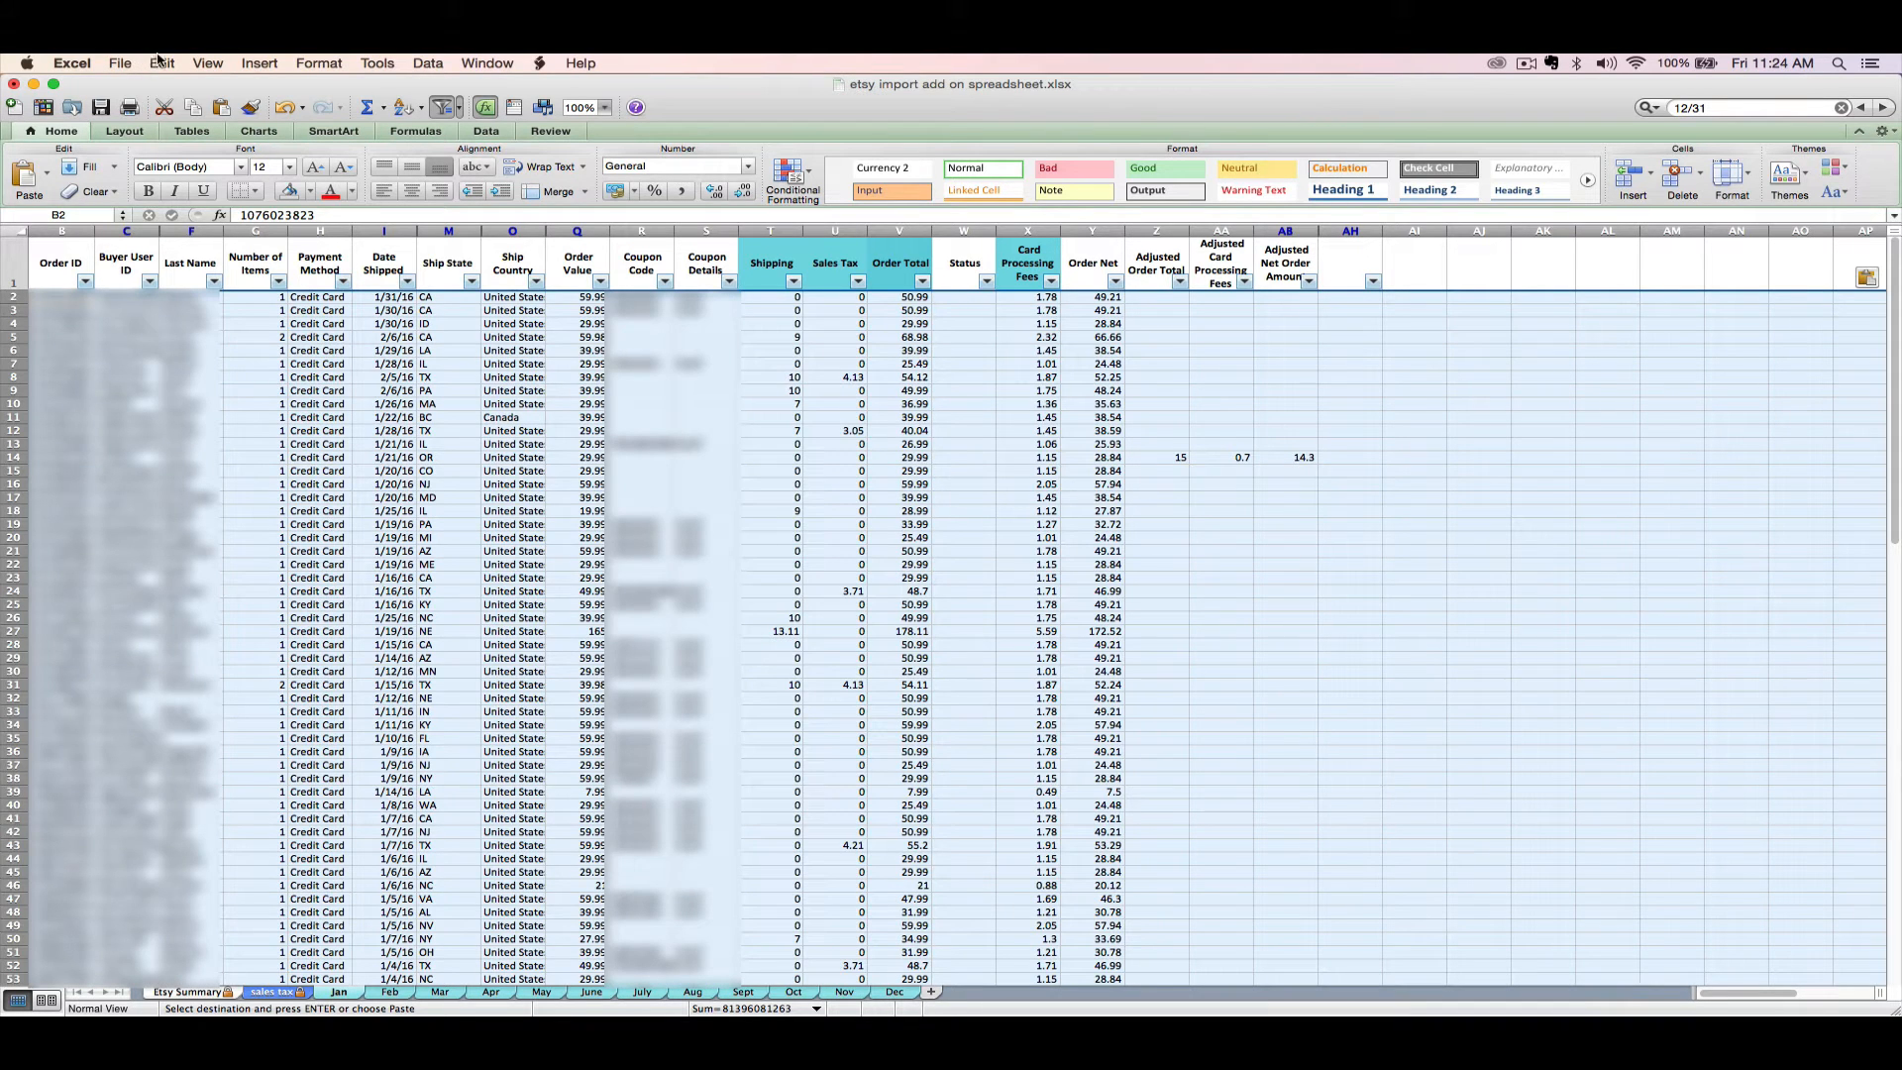
left_click(186, 377)
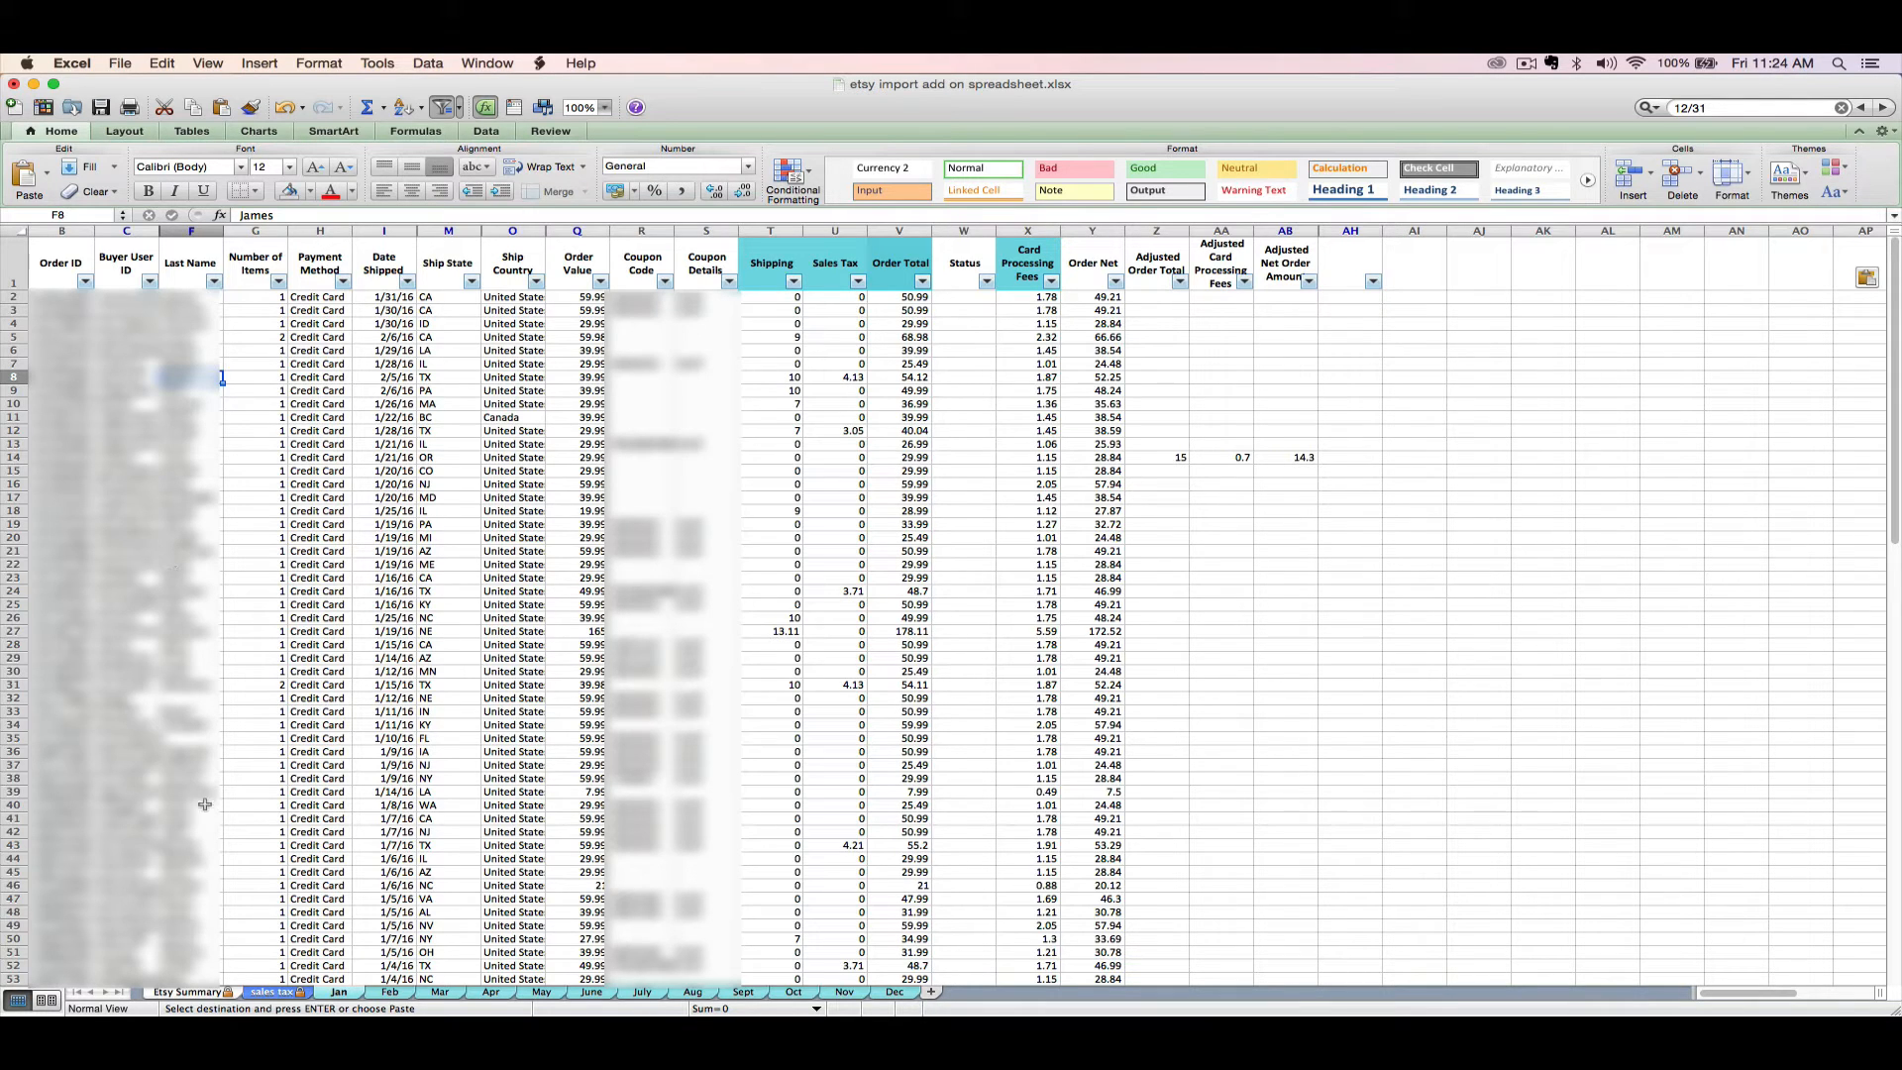
Step: Check the January Etsy Sales and Shipping formulas on the Etsy Summary sheet against the order columns in the Jan sheet
left_click(196, 992)
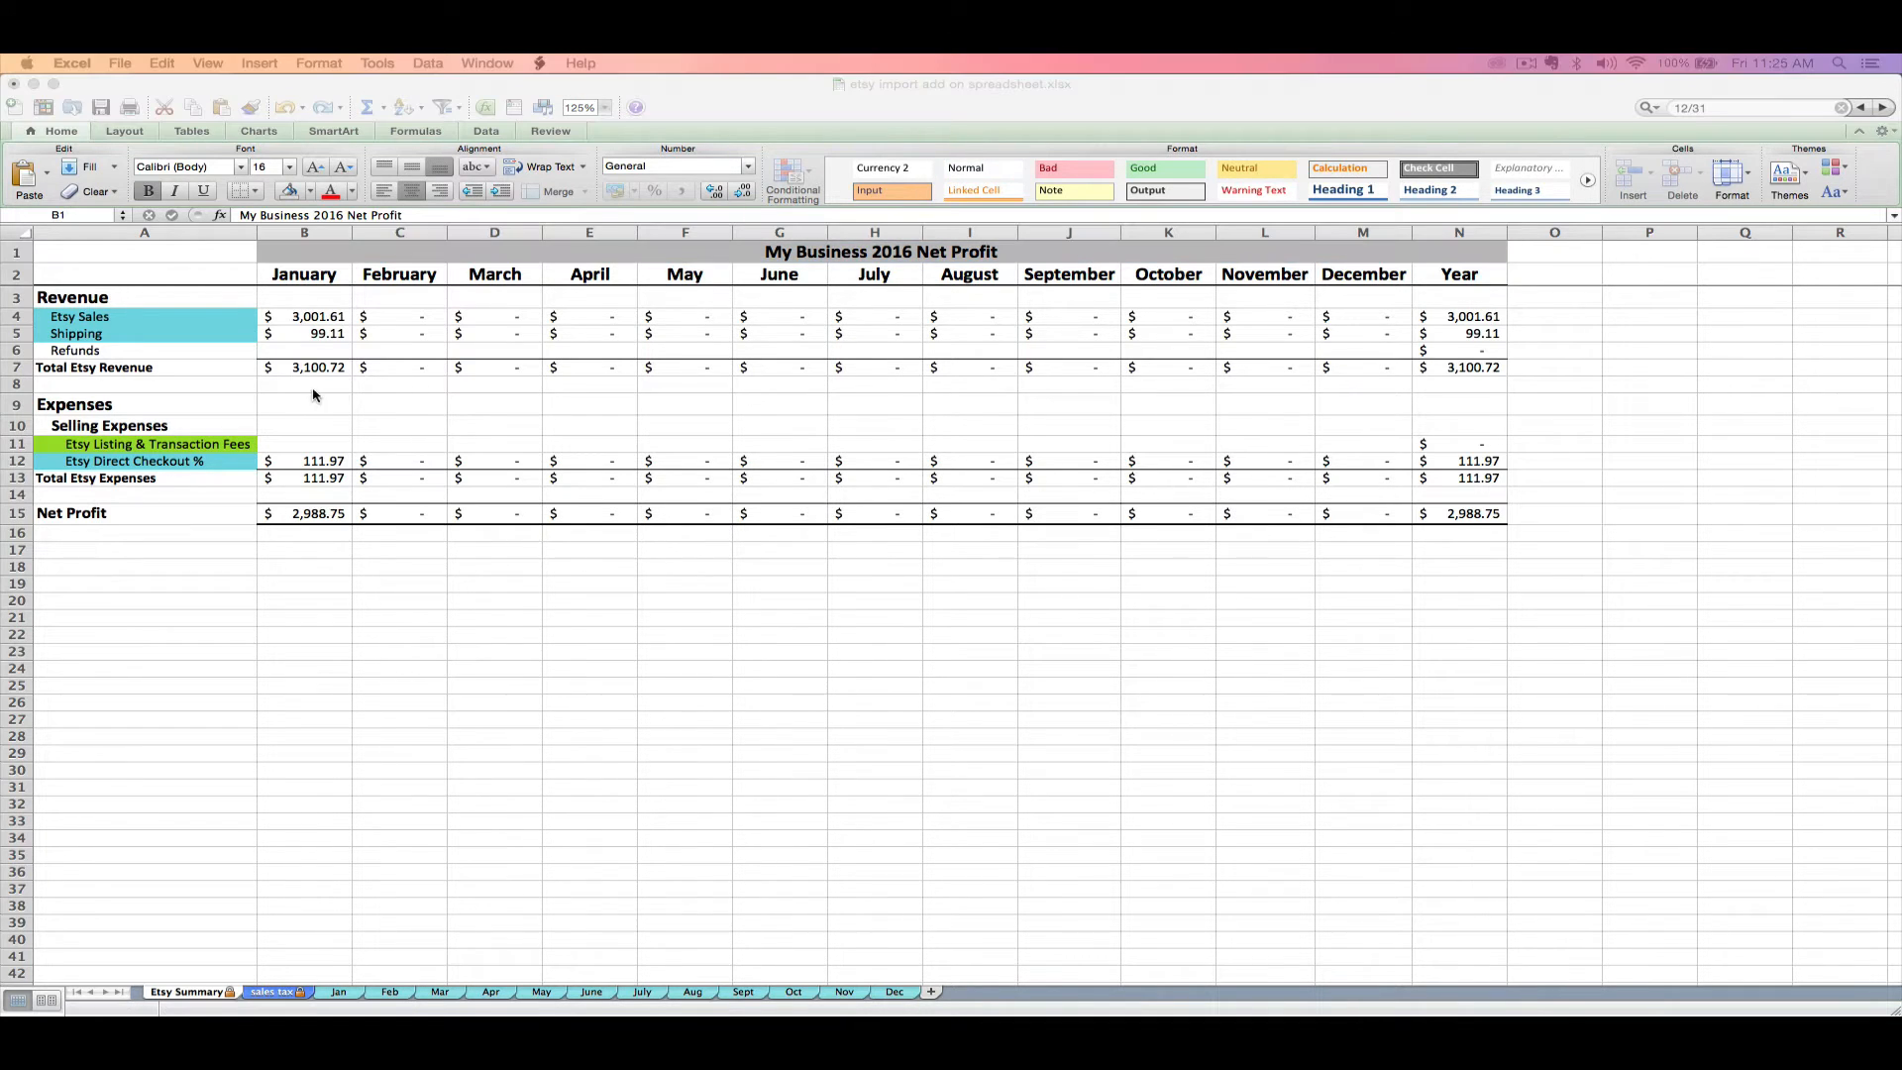
left_click(301, 322)
left_click(300, 319)
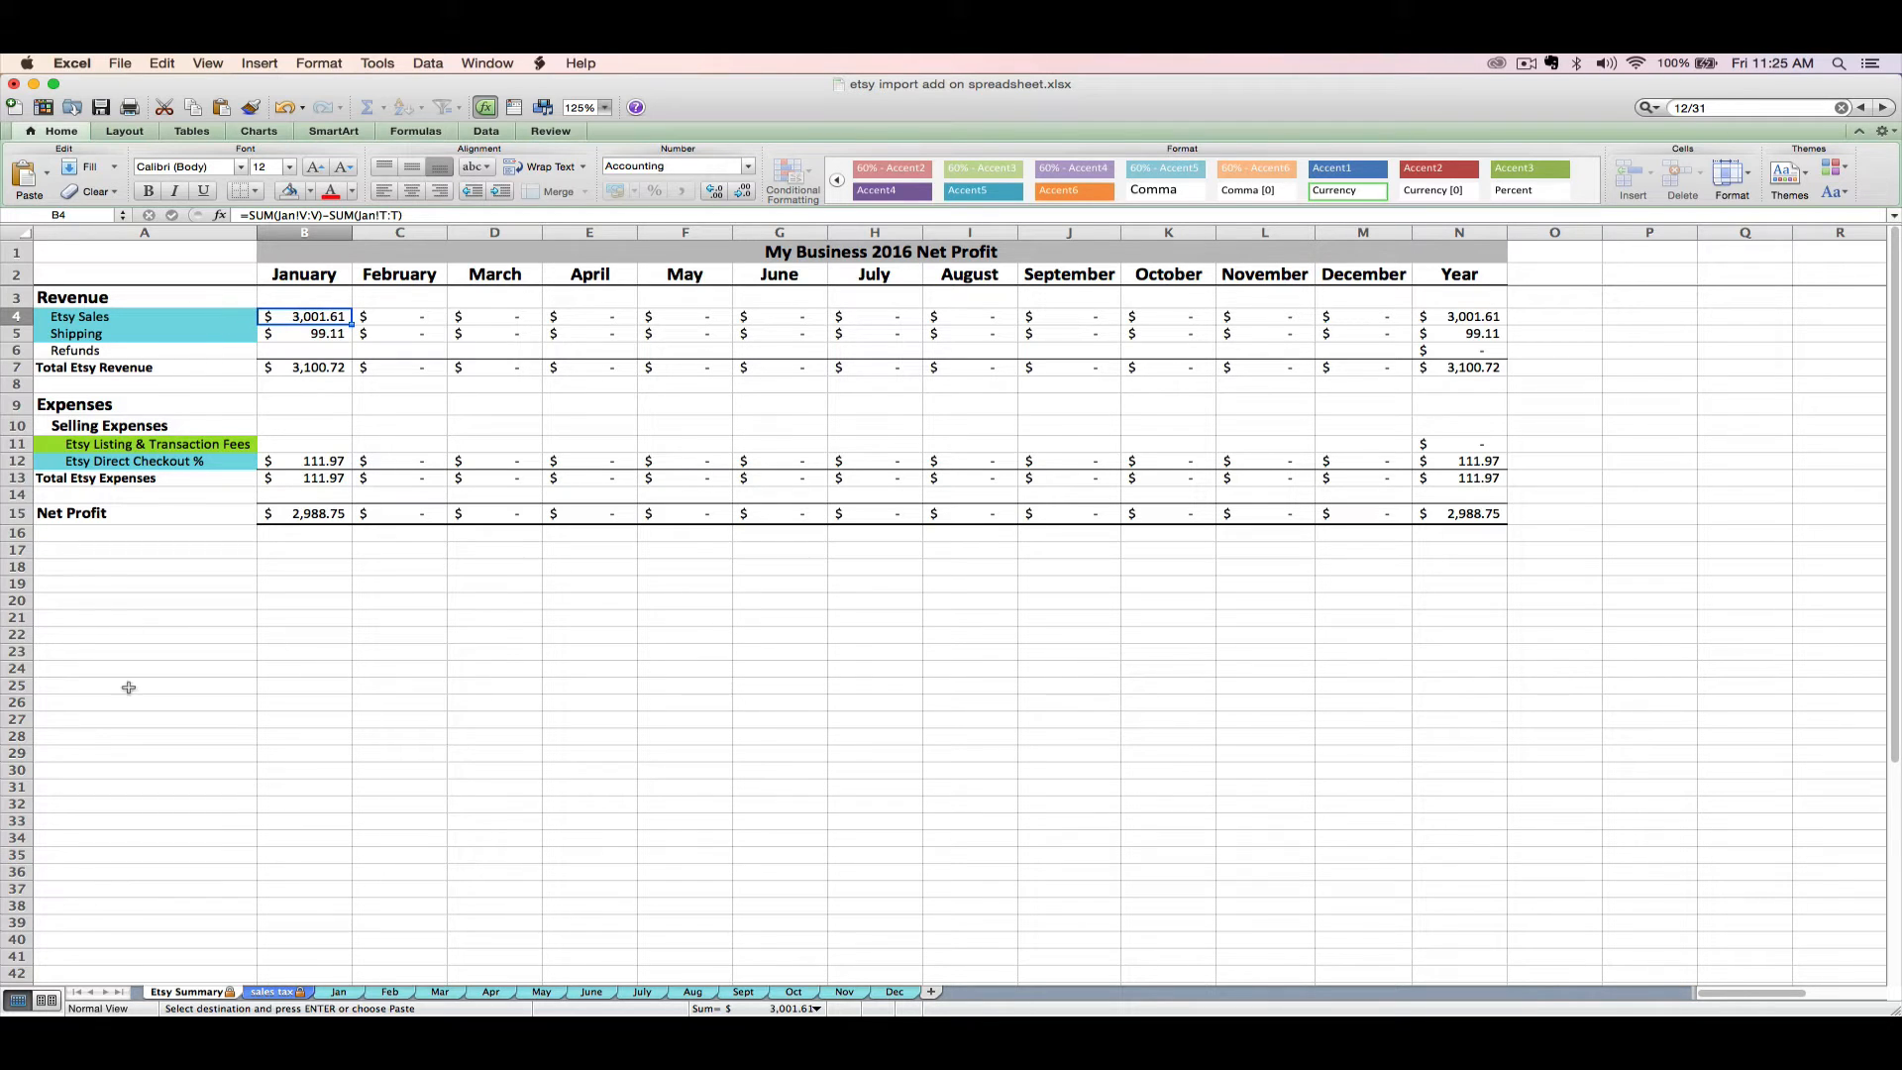
left_click(338, 992)
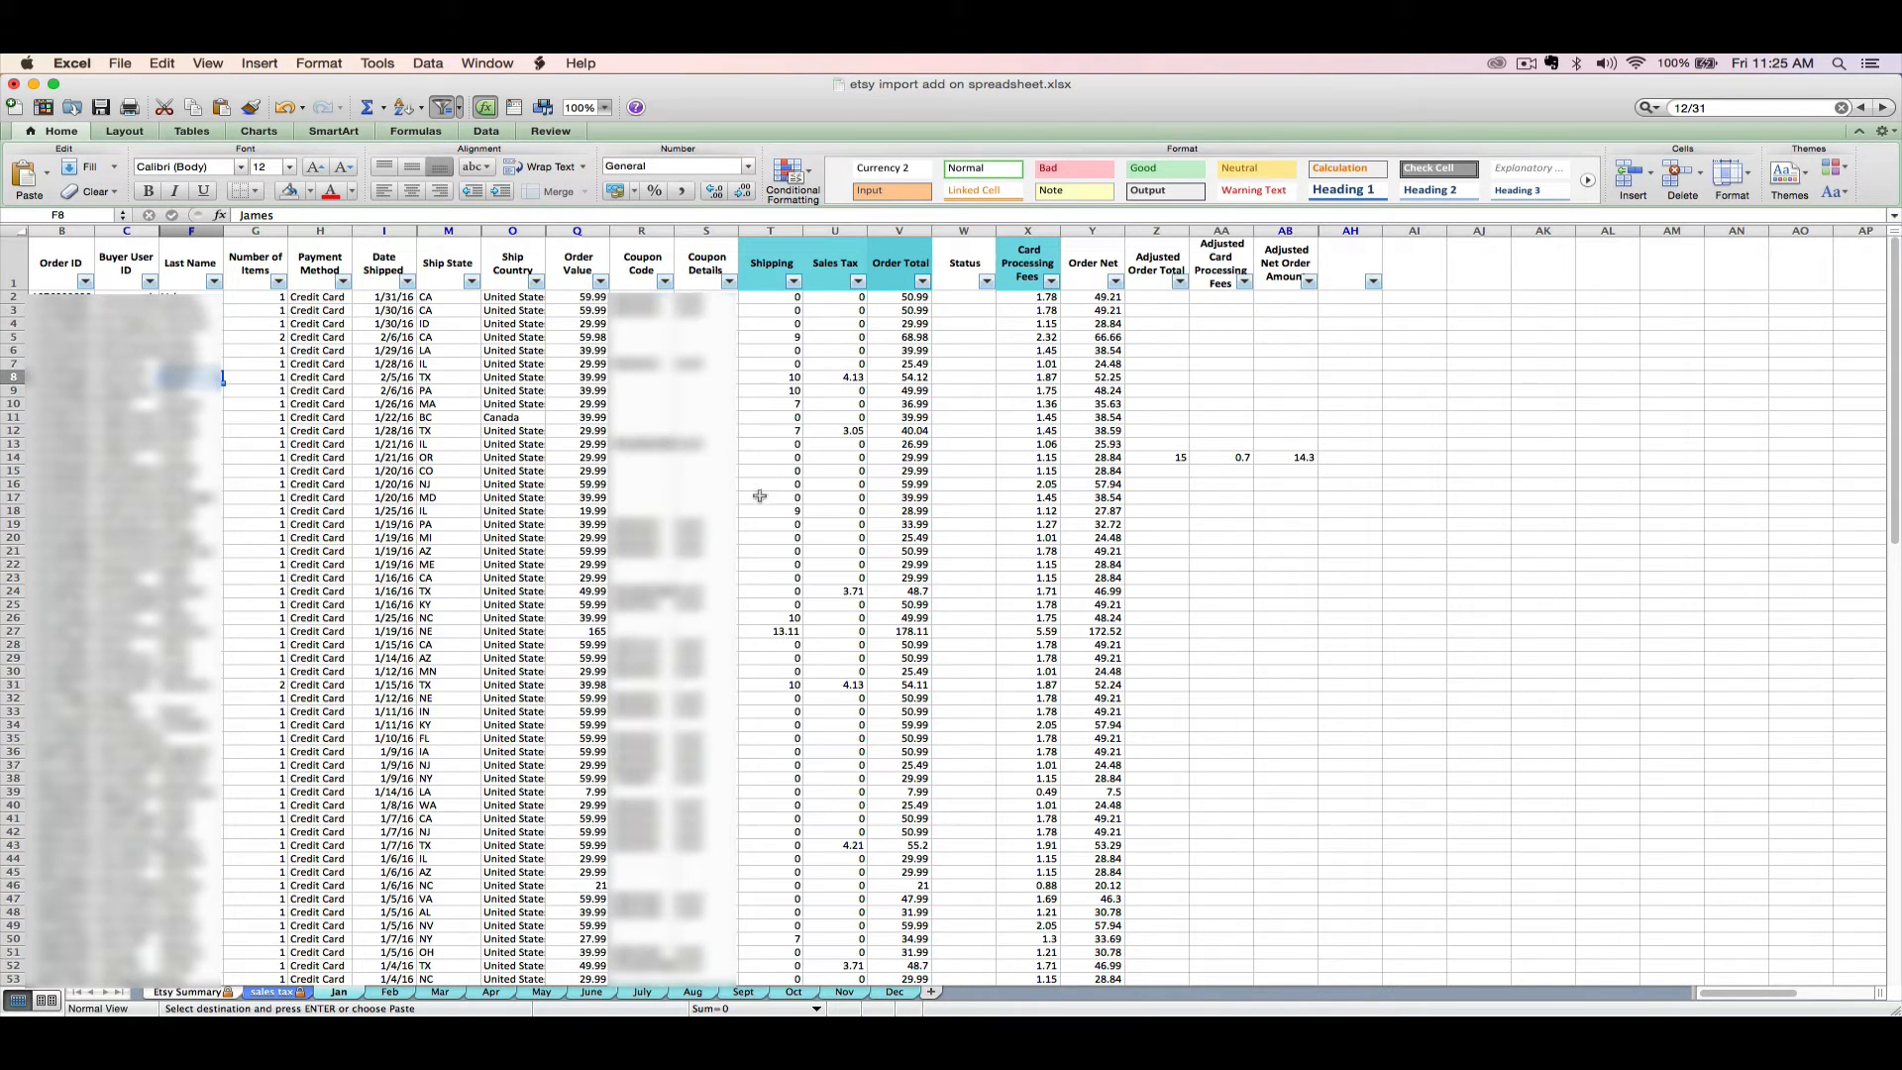
left_click(210, 993)
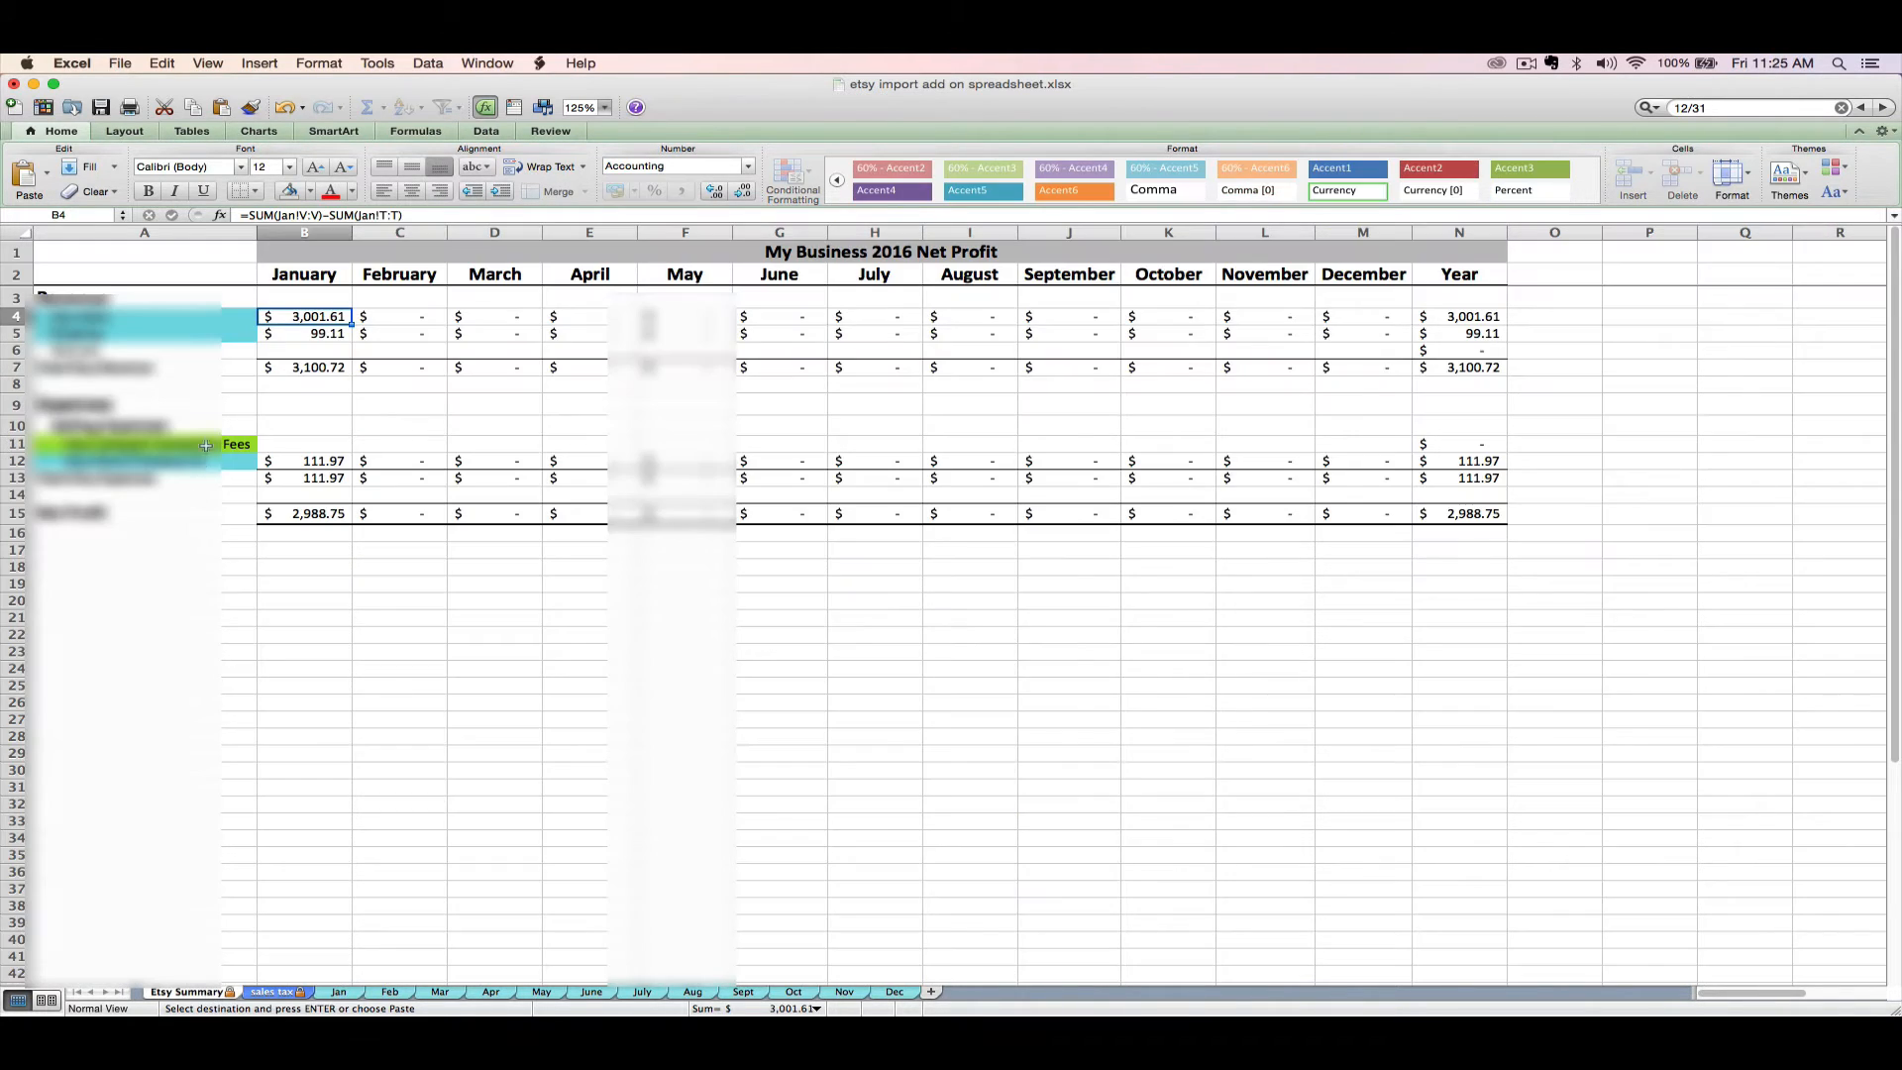
left_click(299, 329)
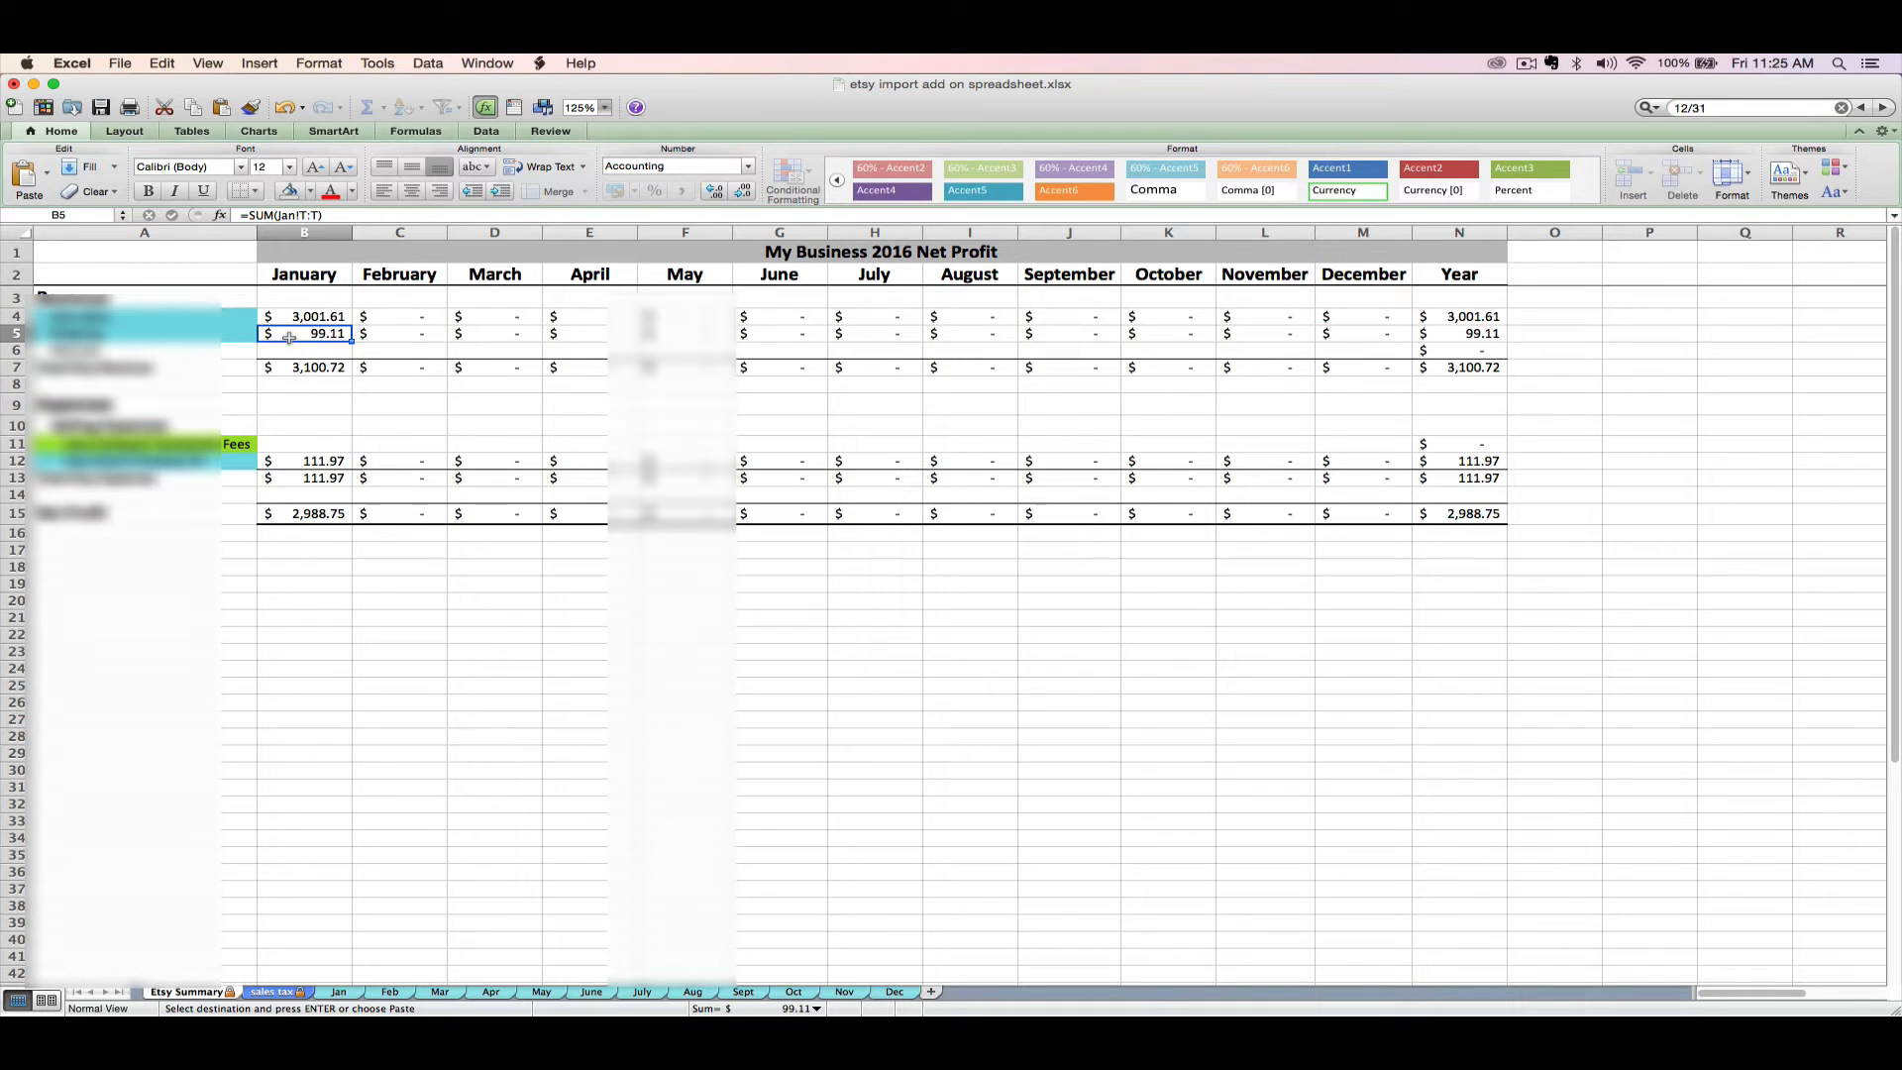
Step: For the January Refunds cell, compare the order total with the adjusted order total in row 14 of the Jan sheet, and return to Etsy Summary
left_click(294, 348)
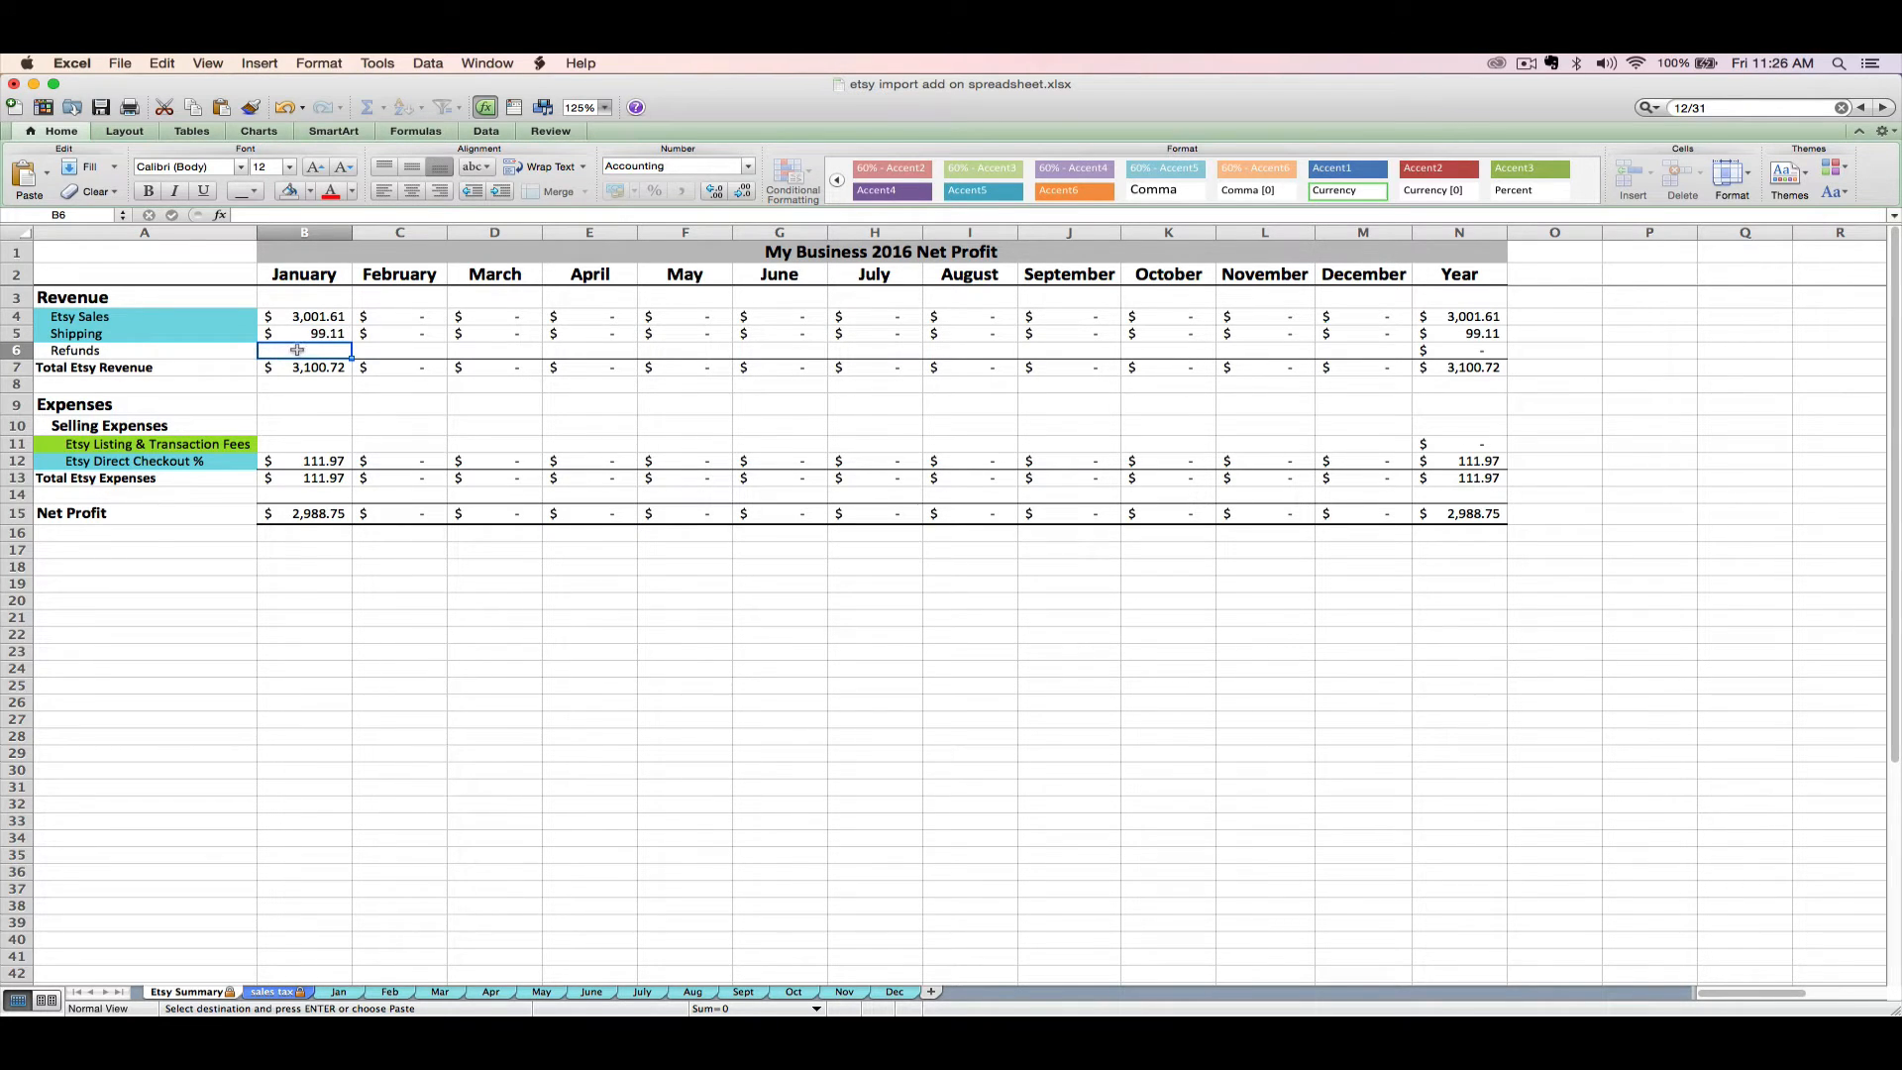
left_click(338, 993)
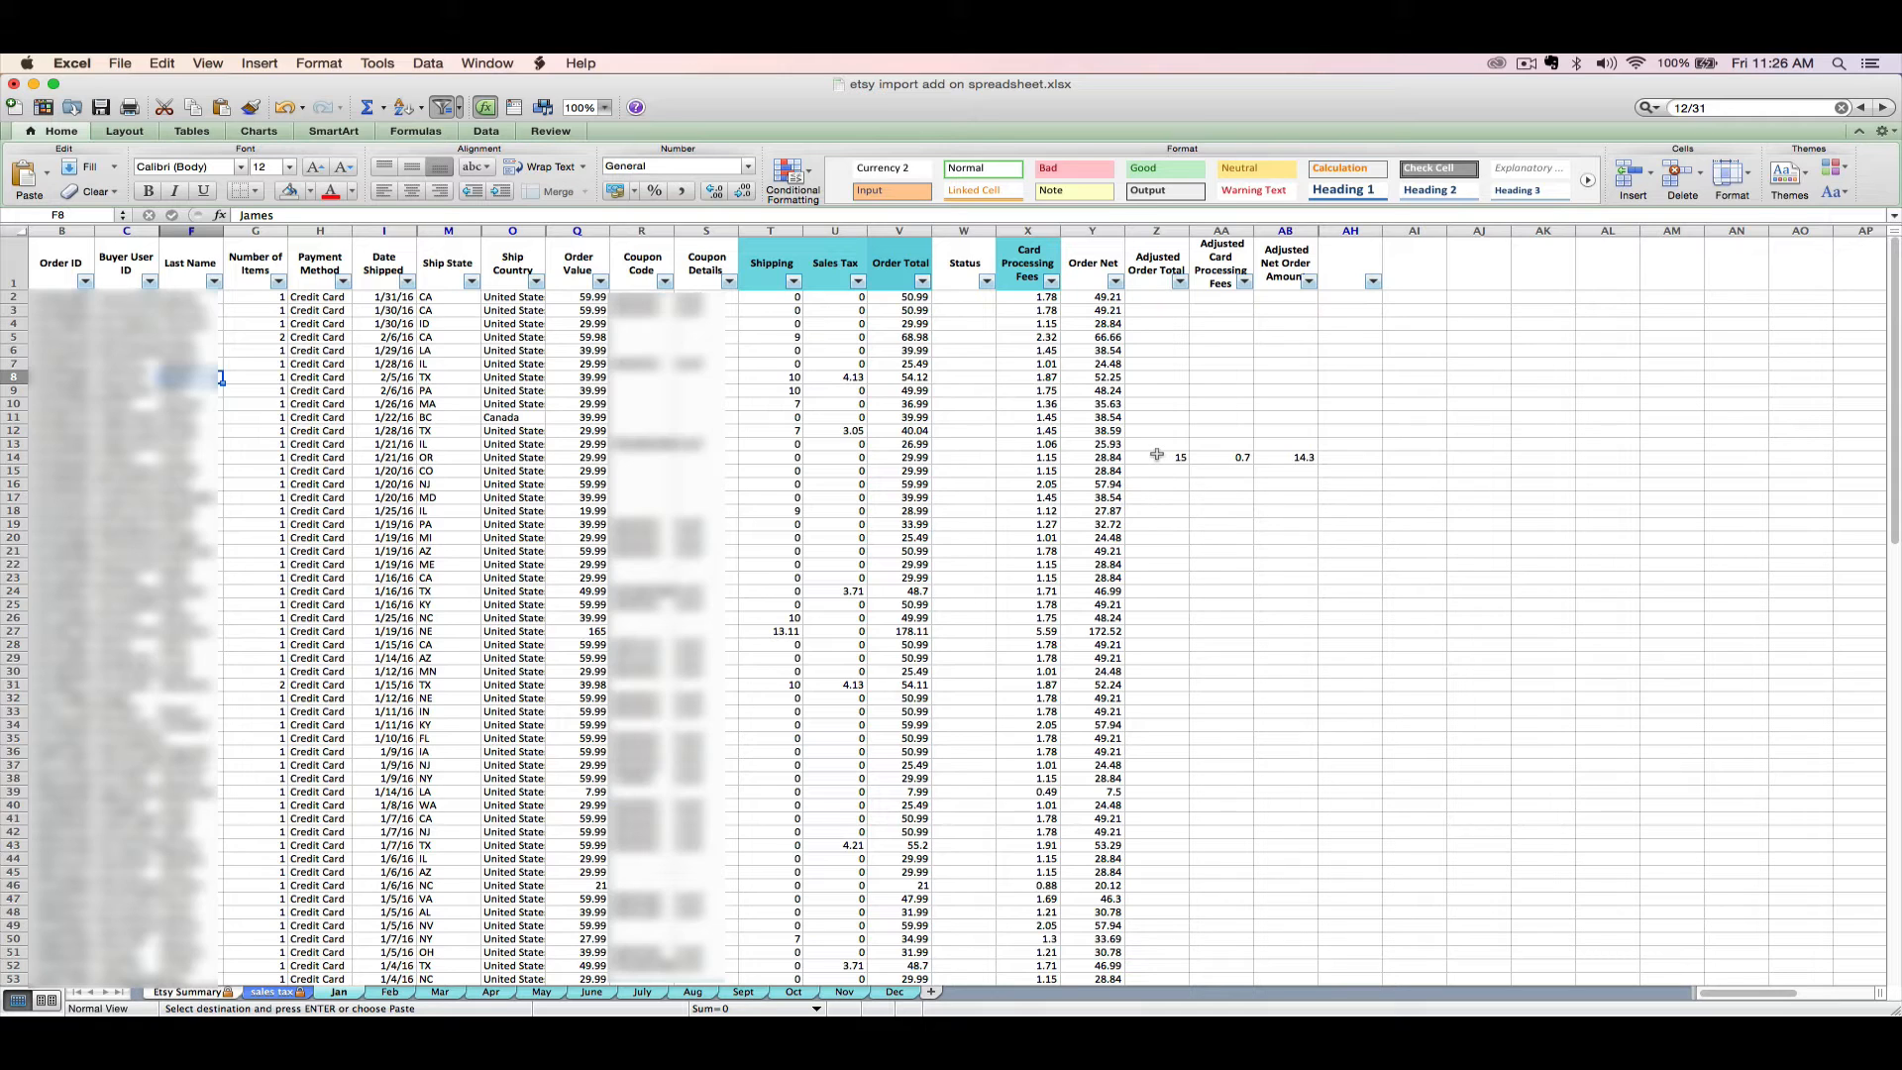
left_click_drag(1157, 455, 1282, 456)
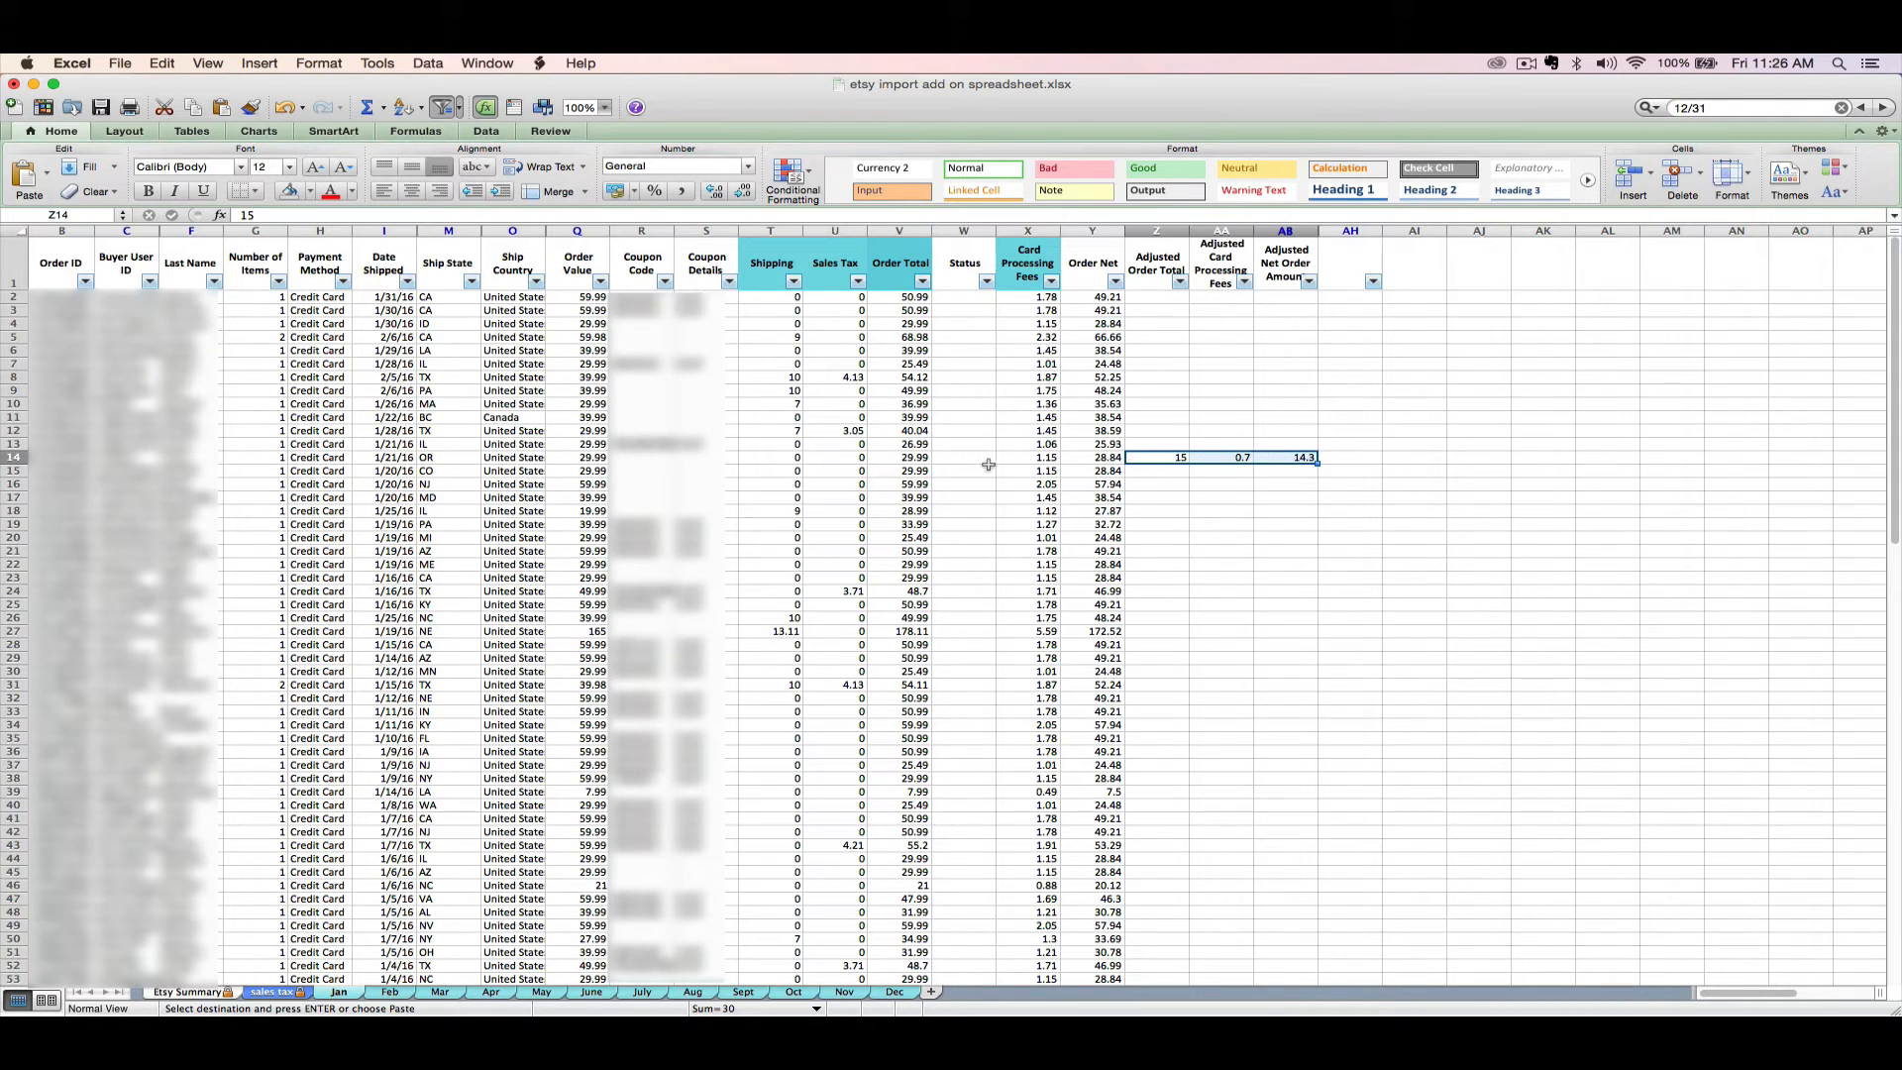
left_click(923, 459)
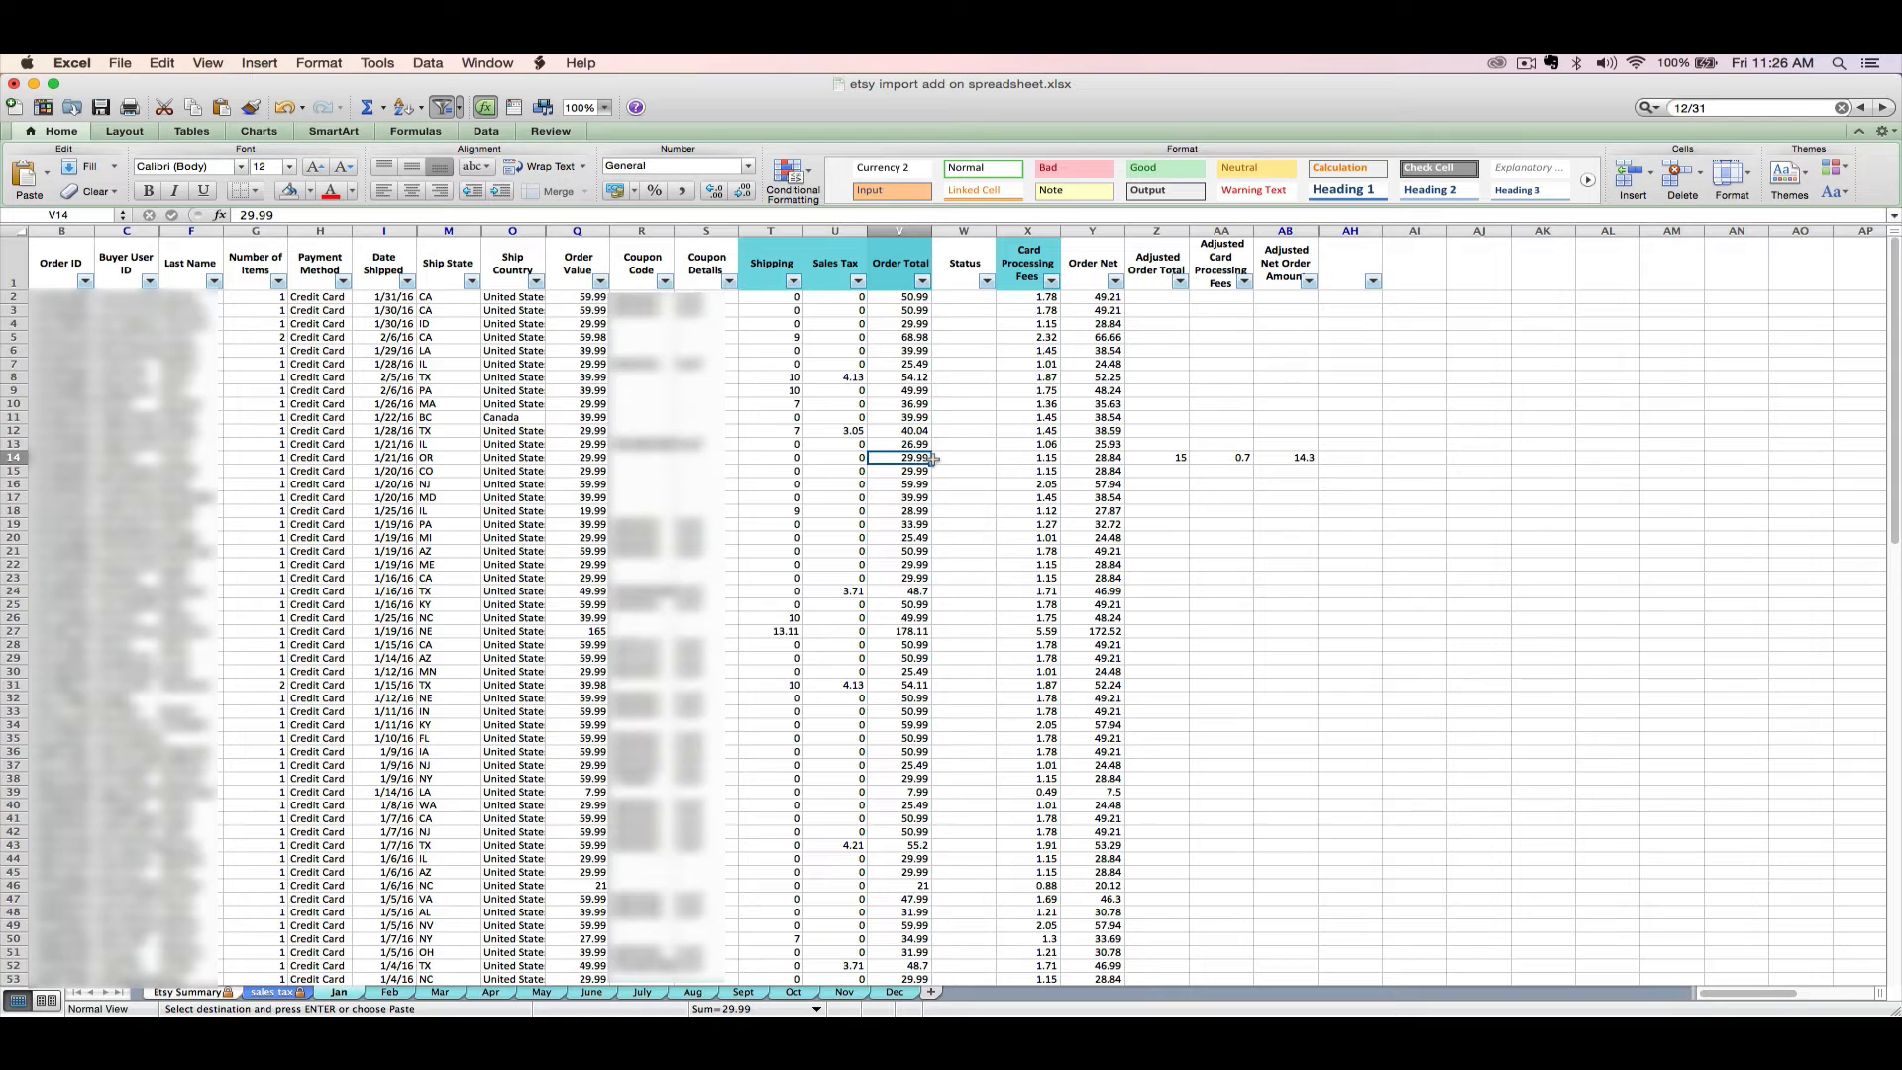
left_click(1157, 456)
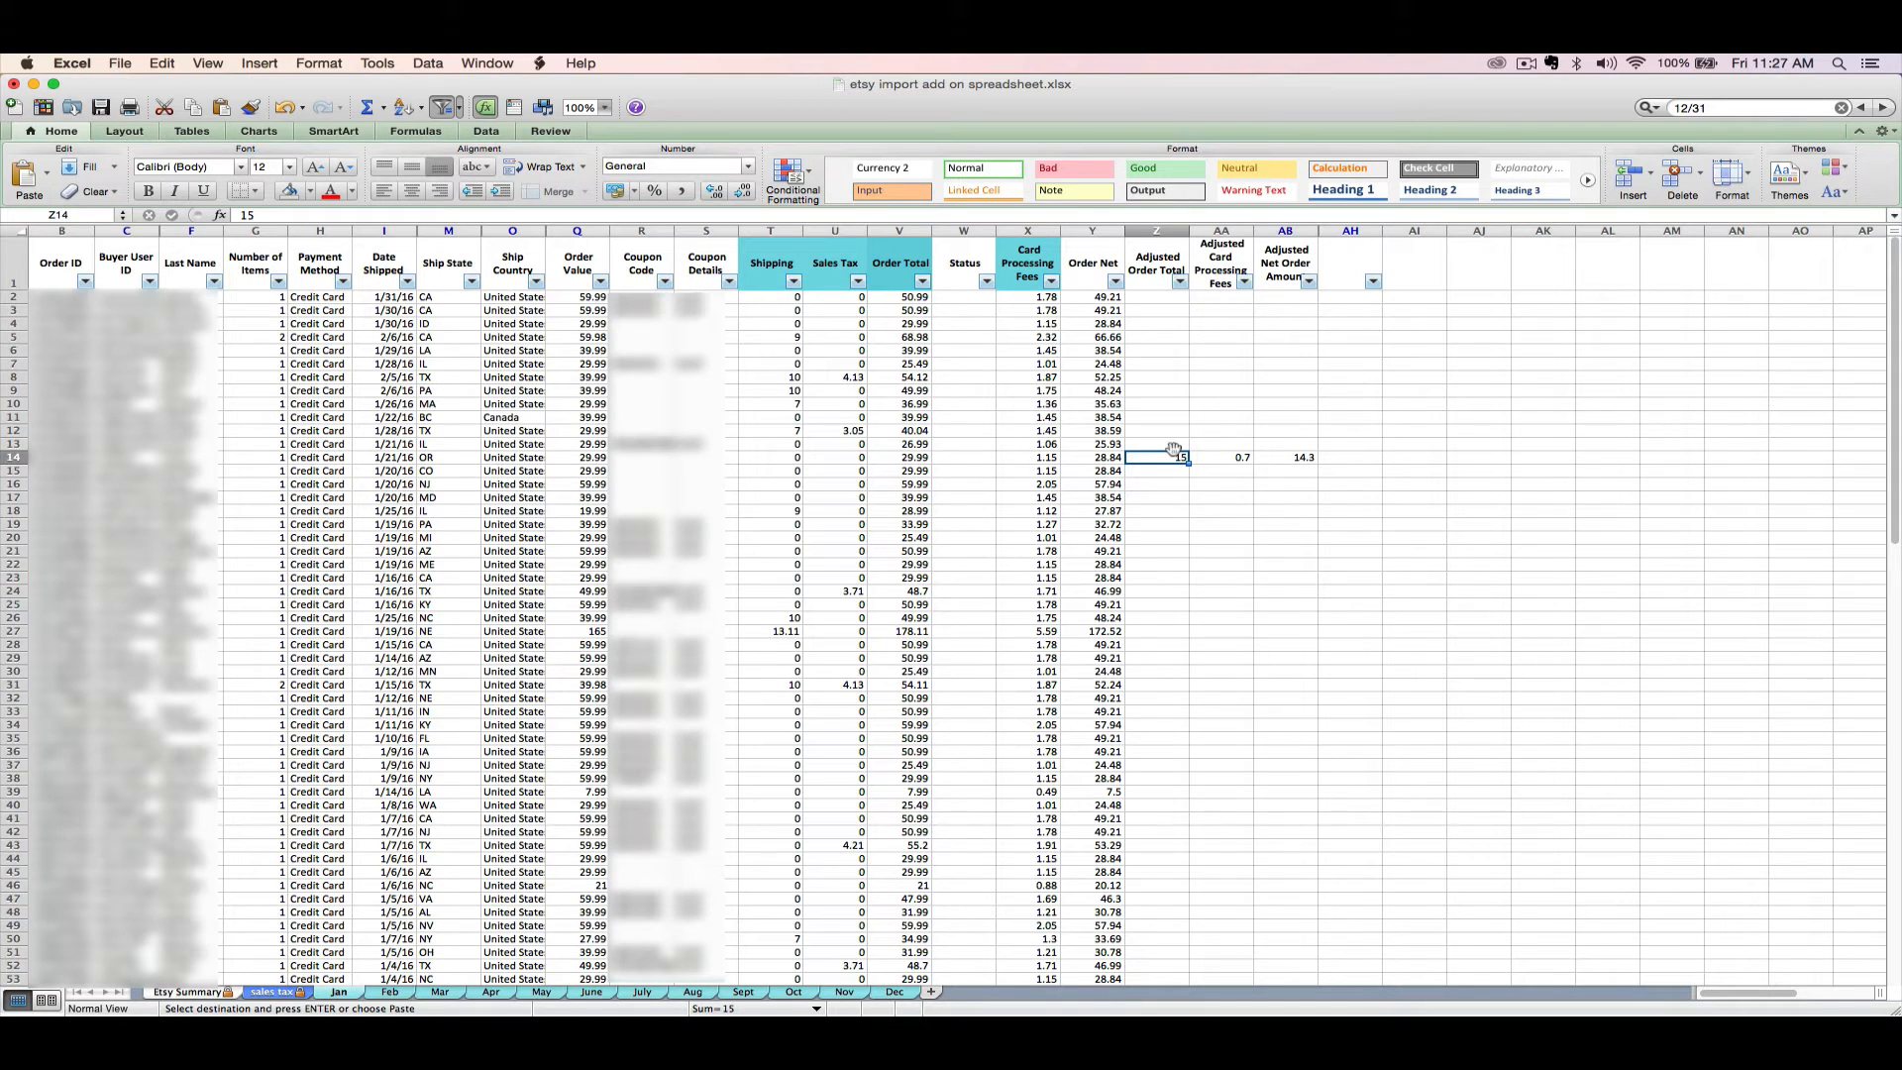
left_click(191, 988)
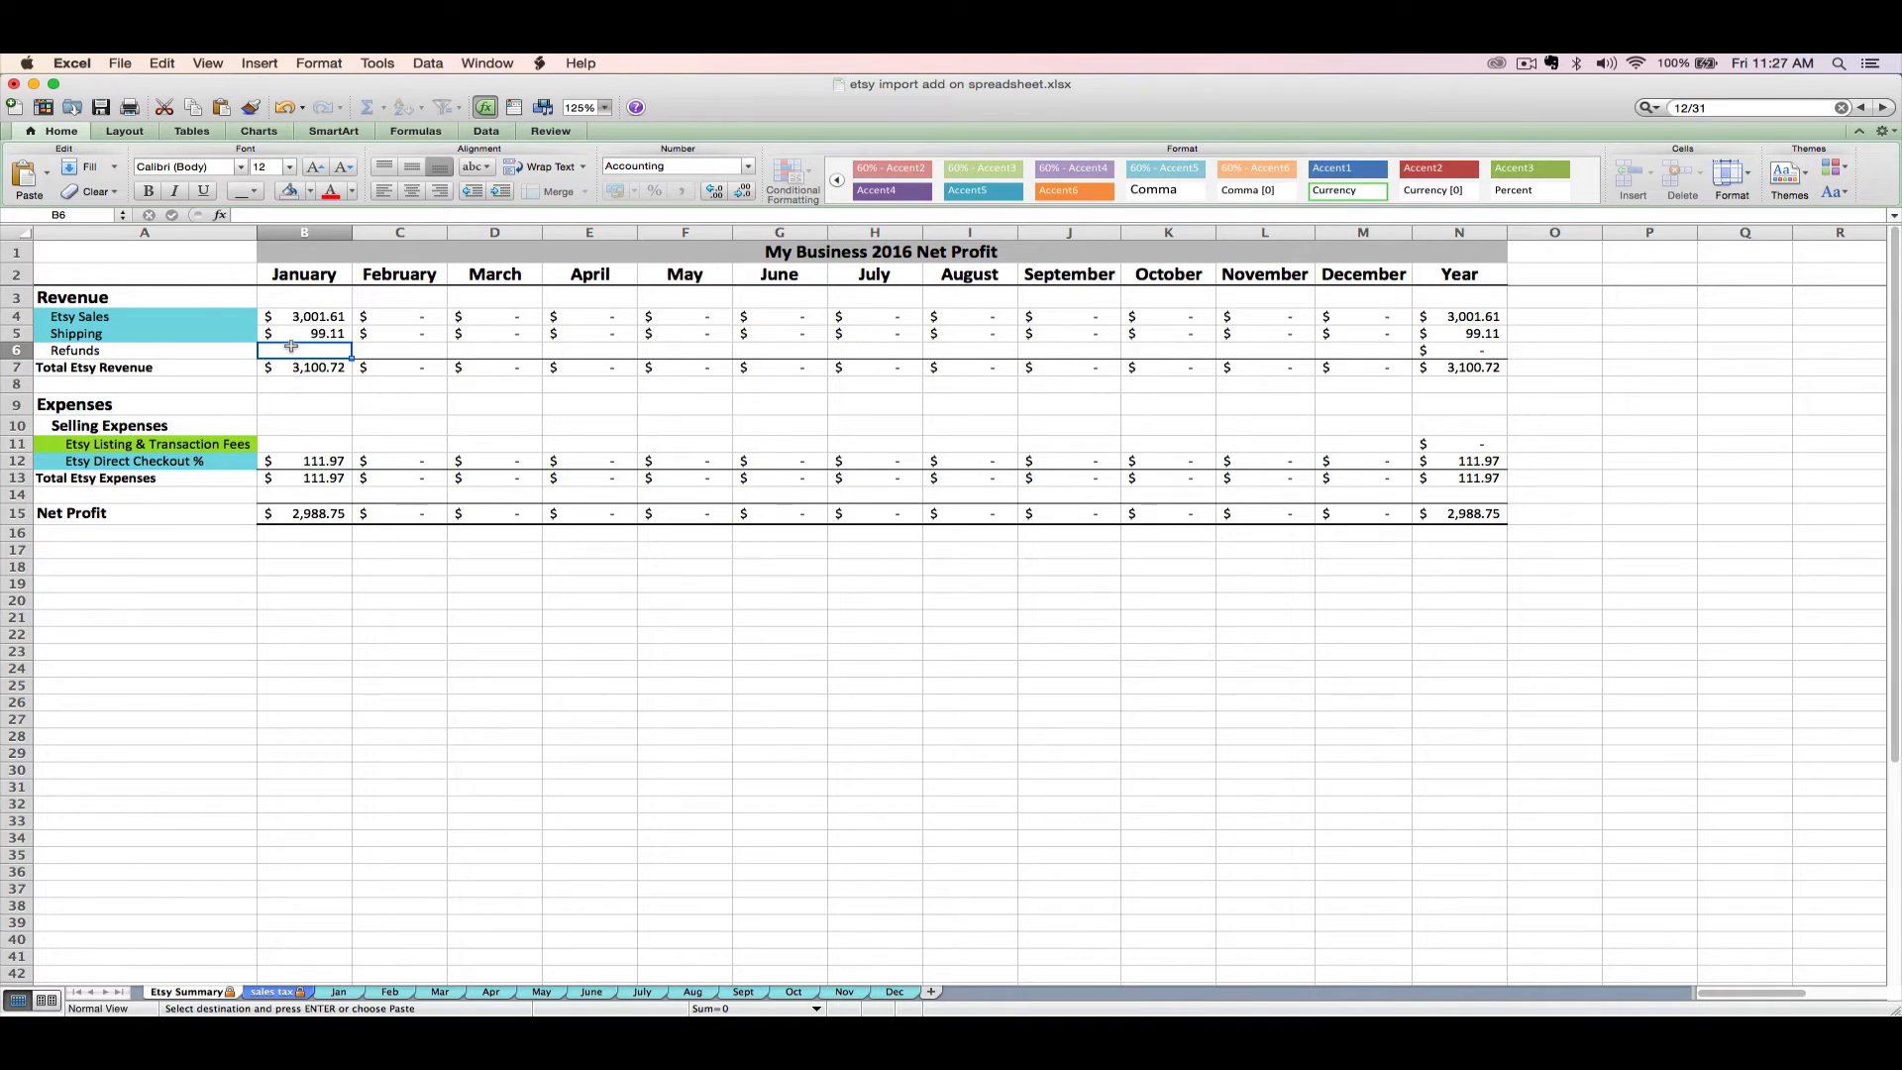
Step: Enter -14.99 as the January Refunds amount on the Etsy Summary sheet
type("-14")
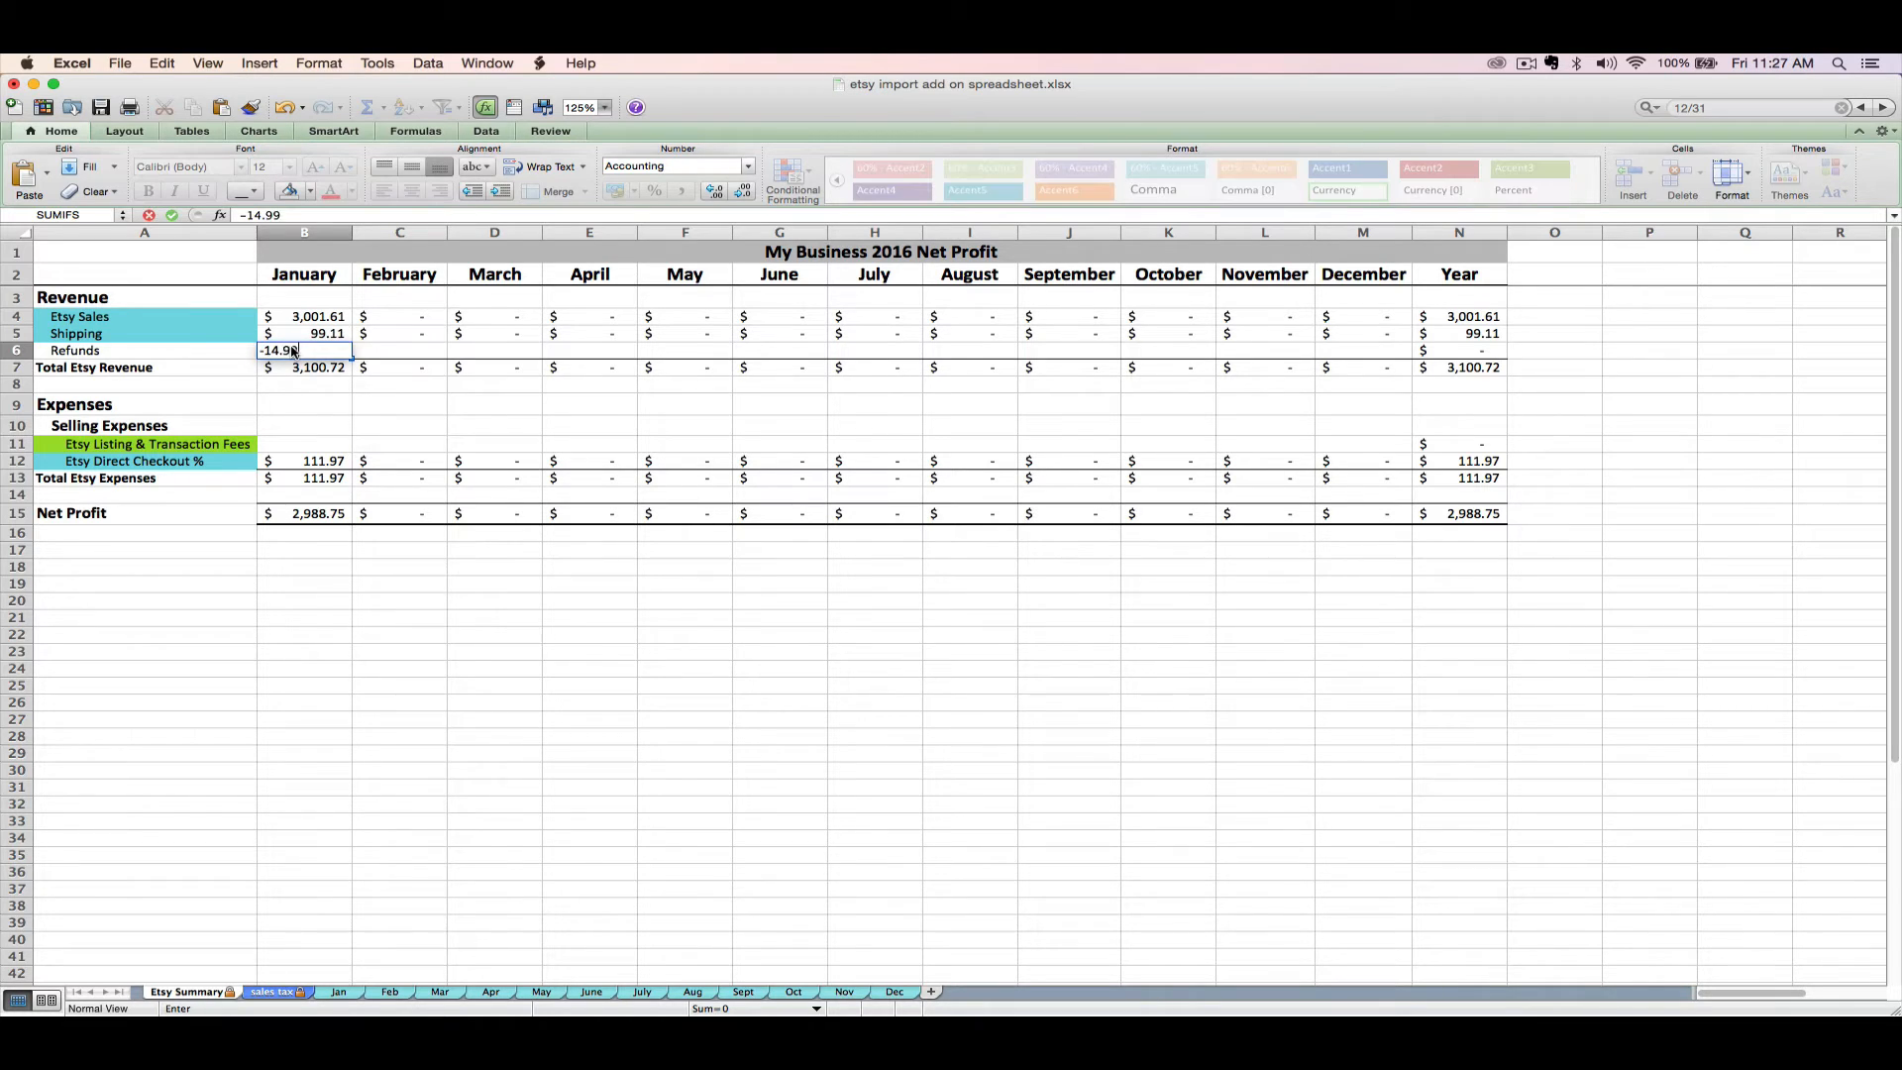
type(".99")
key("Return")
Step: Replace the January Refunds entry with the formula =-14.99-14.99 to record two refunds
left_click(309, 353)
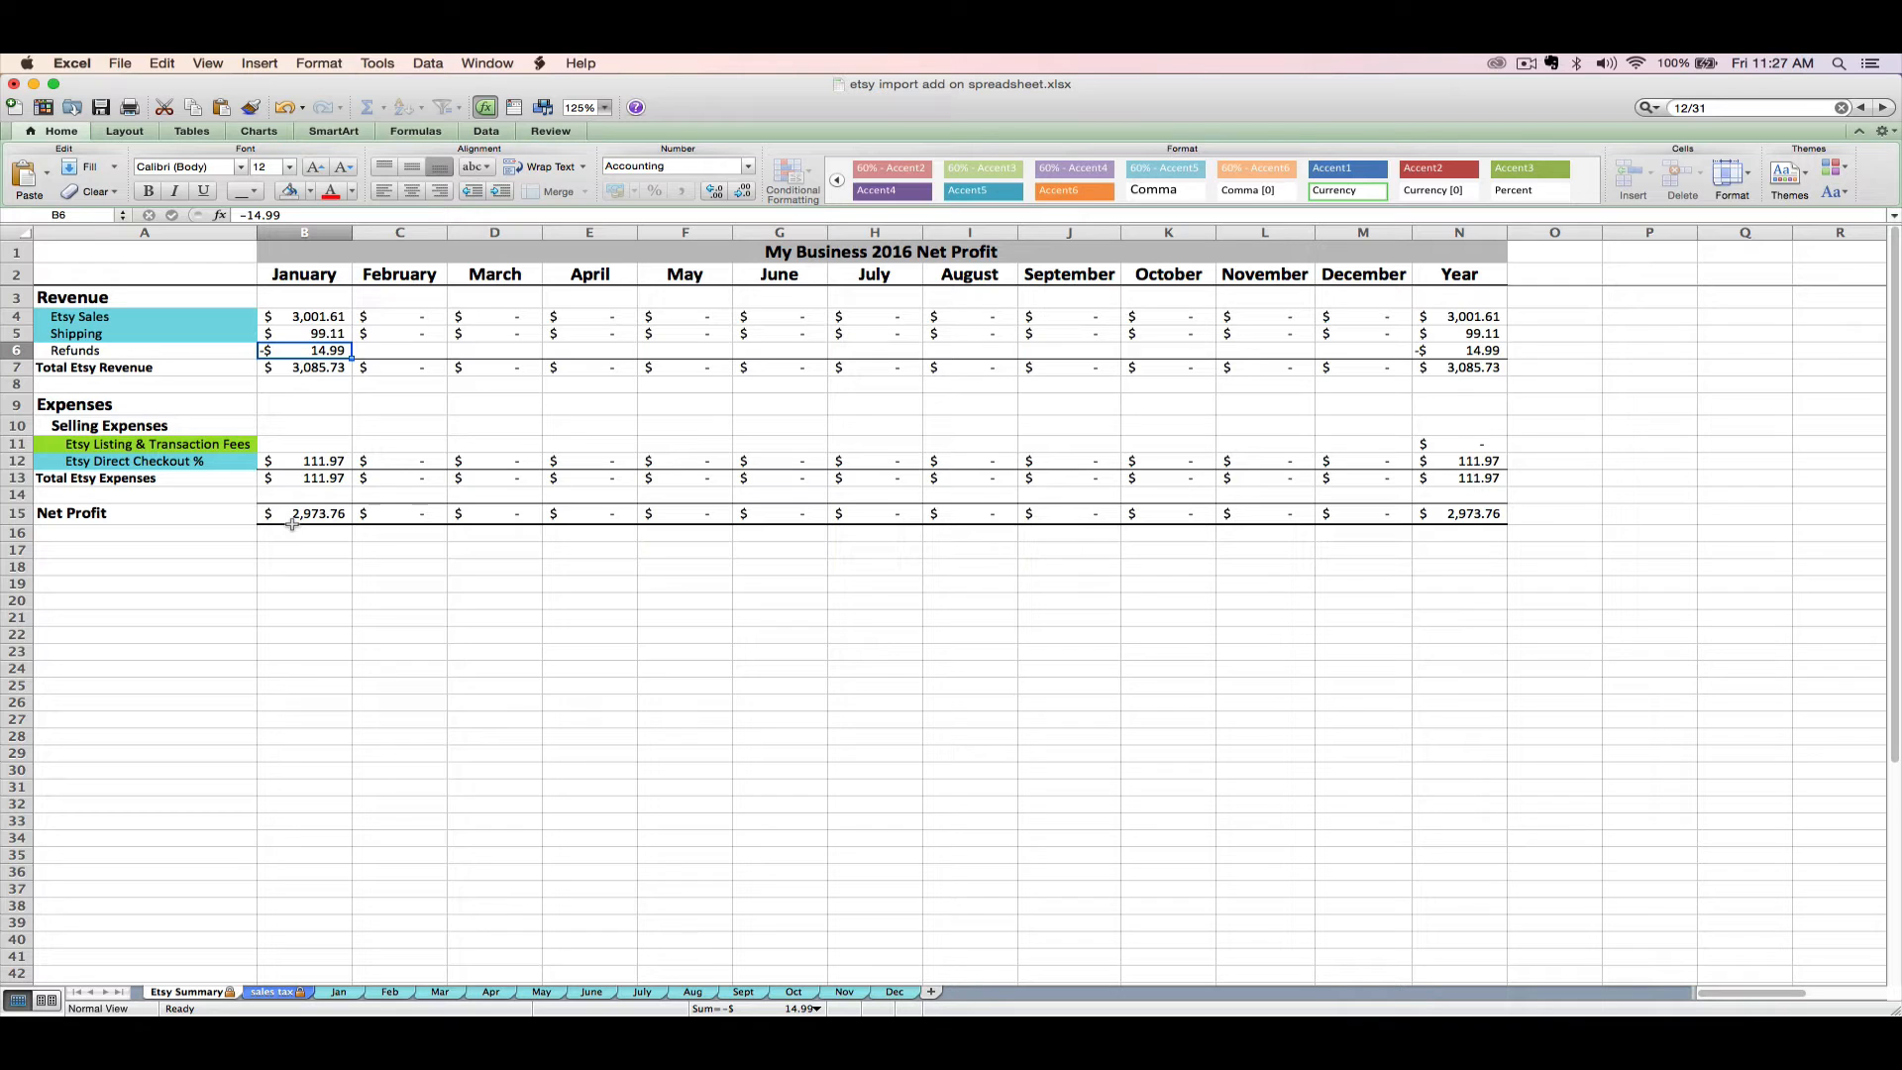
type("=")
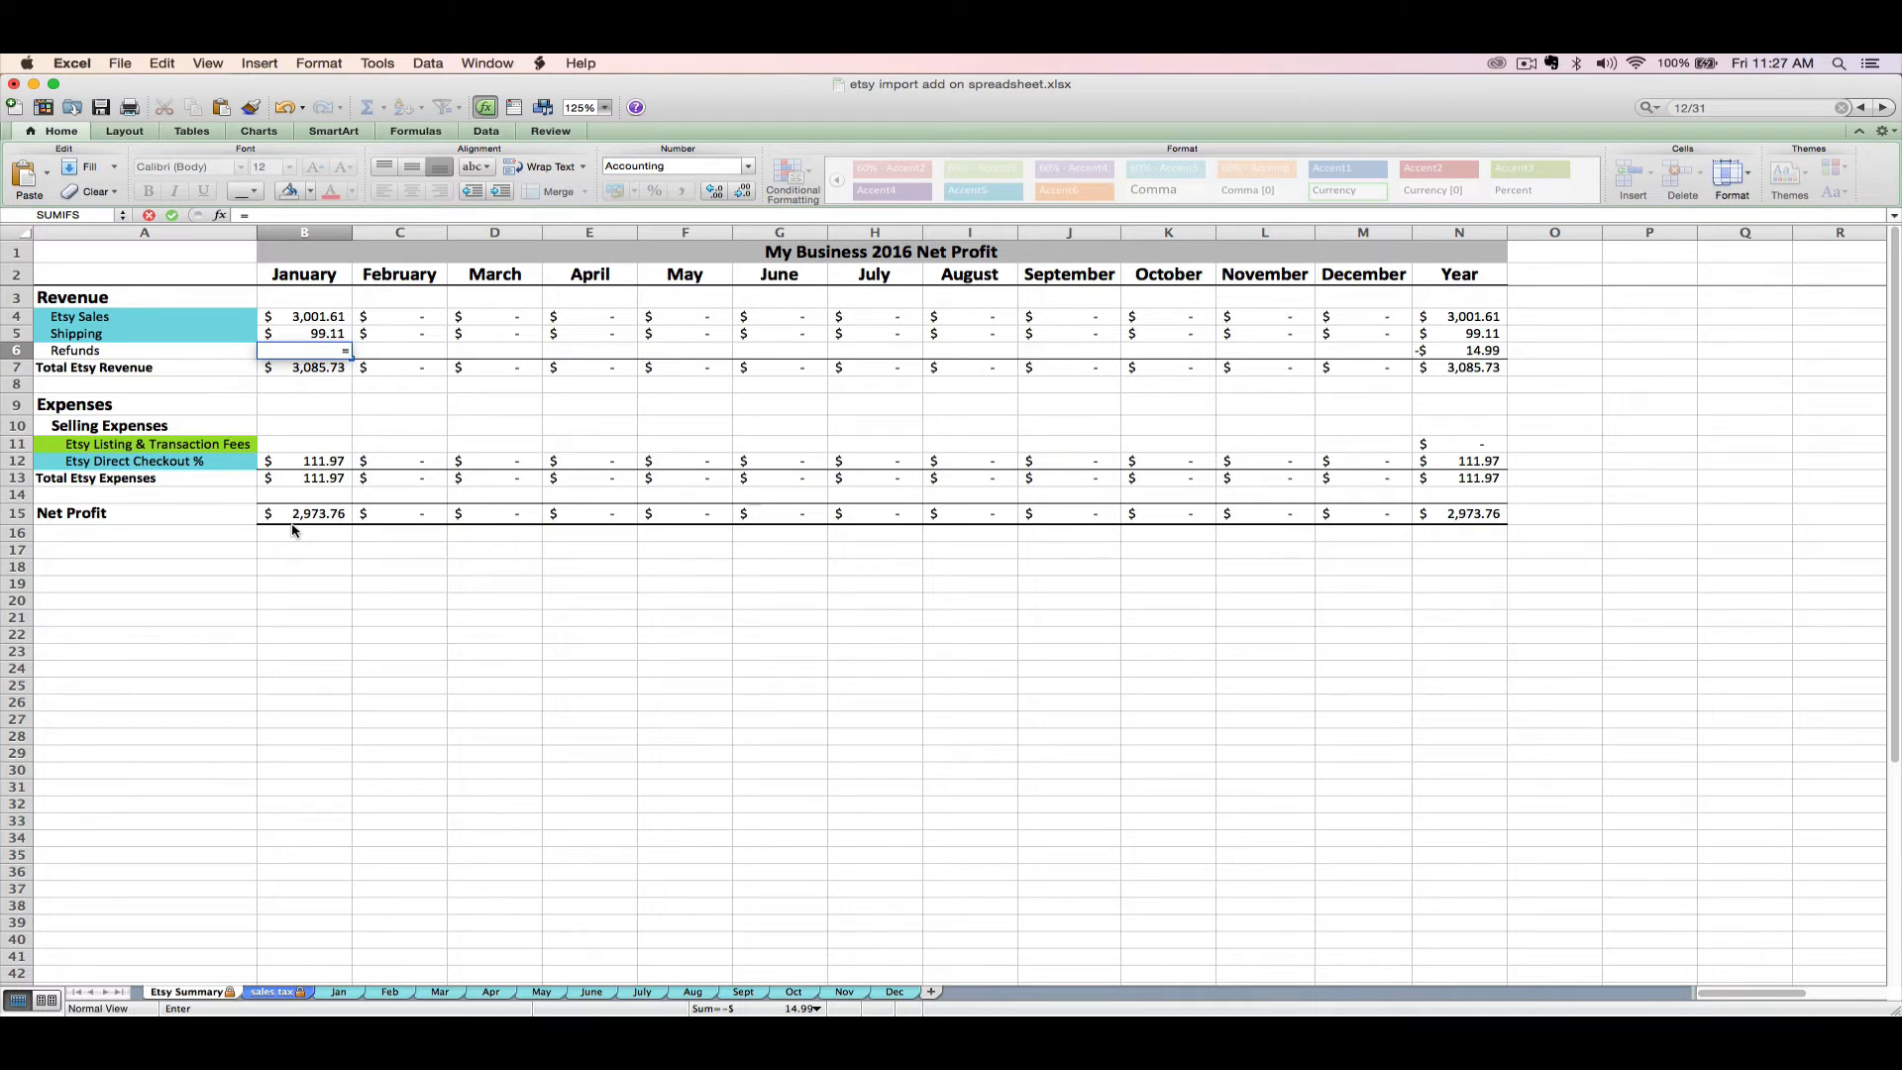
type("-14.99")
type("-14.99")
key("Return")
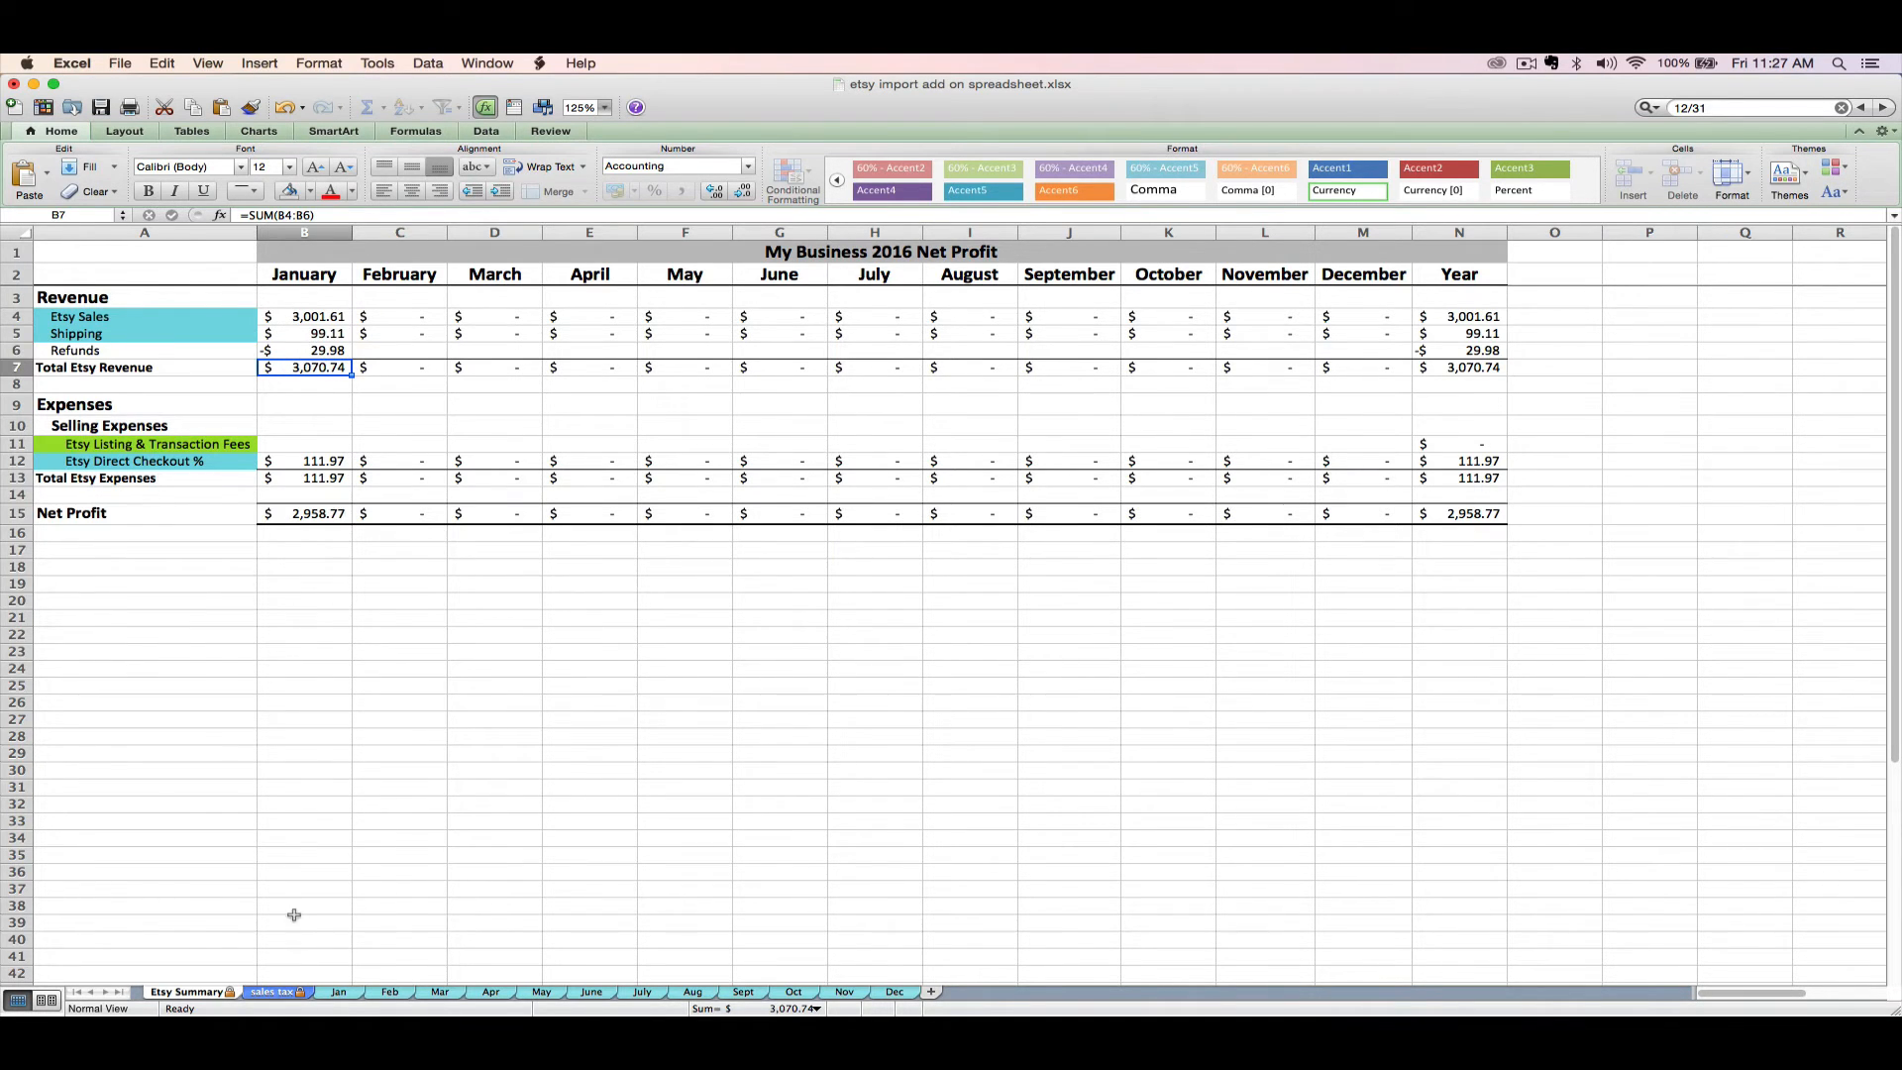
Step: Review the adjusted order columns in the Jan sheet, and return to the January Etsy Listing & Transaction Fees cell on Etsy Summary
left_click(338, 992)
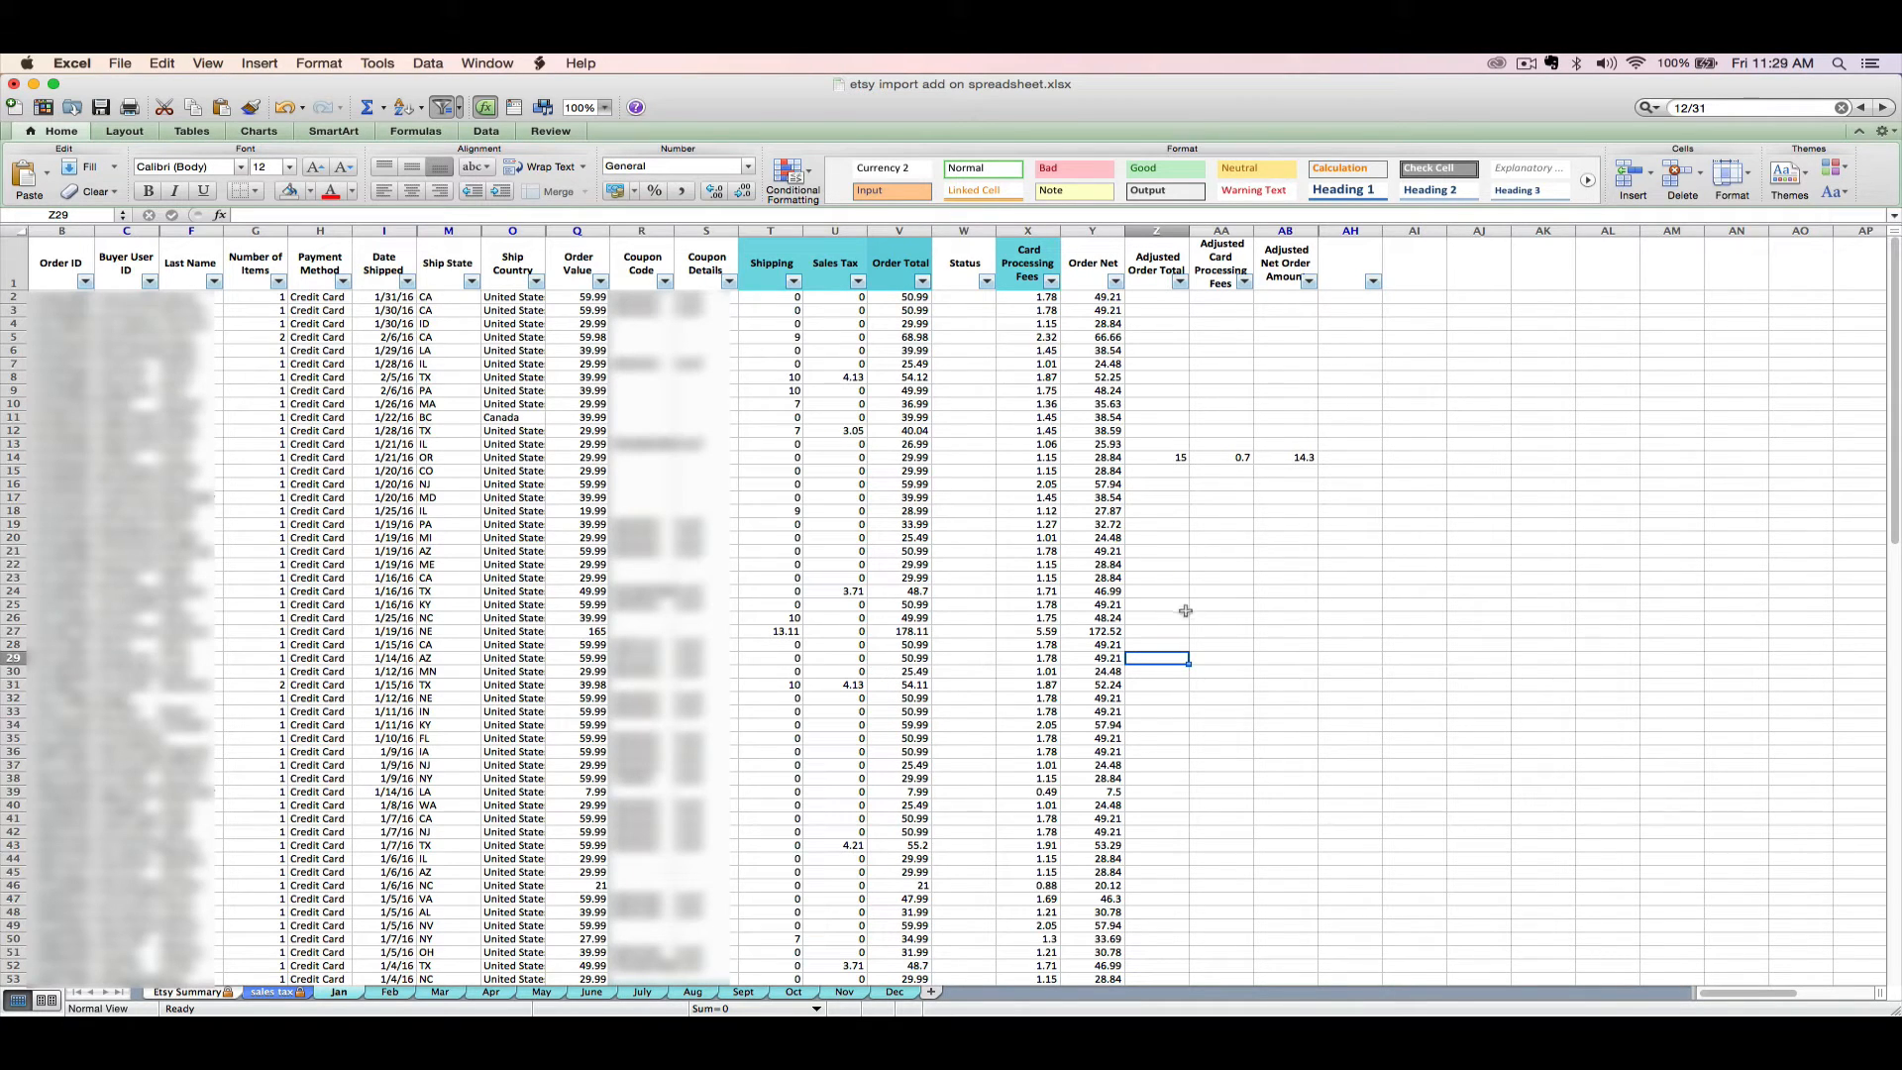
left_click(188, 991)
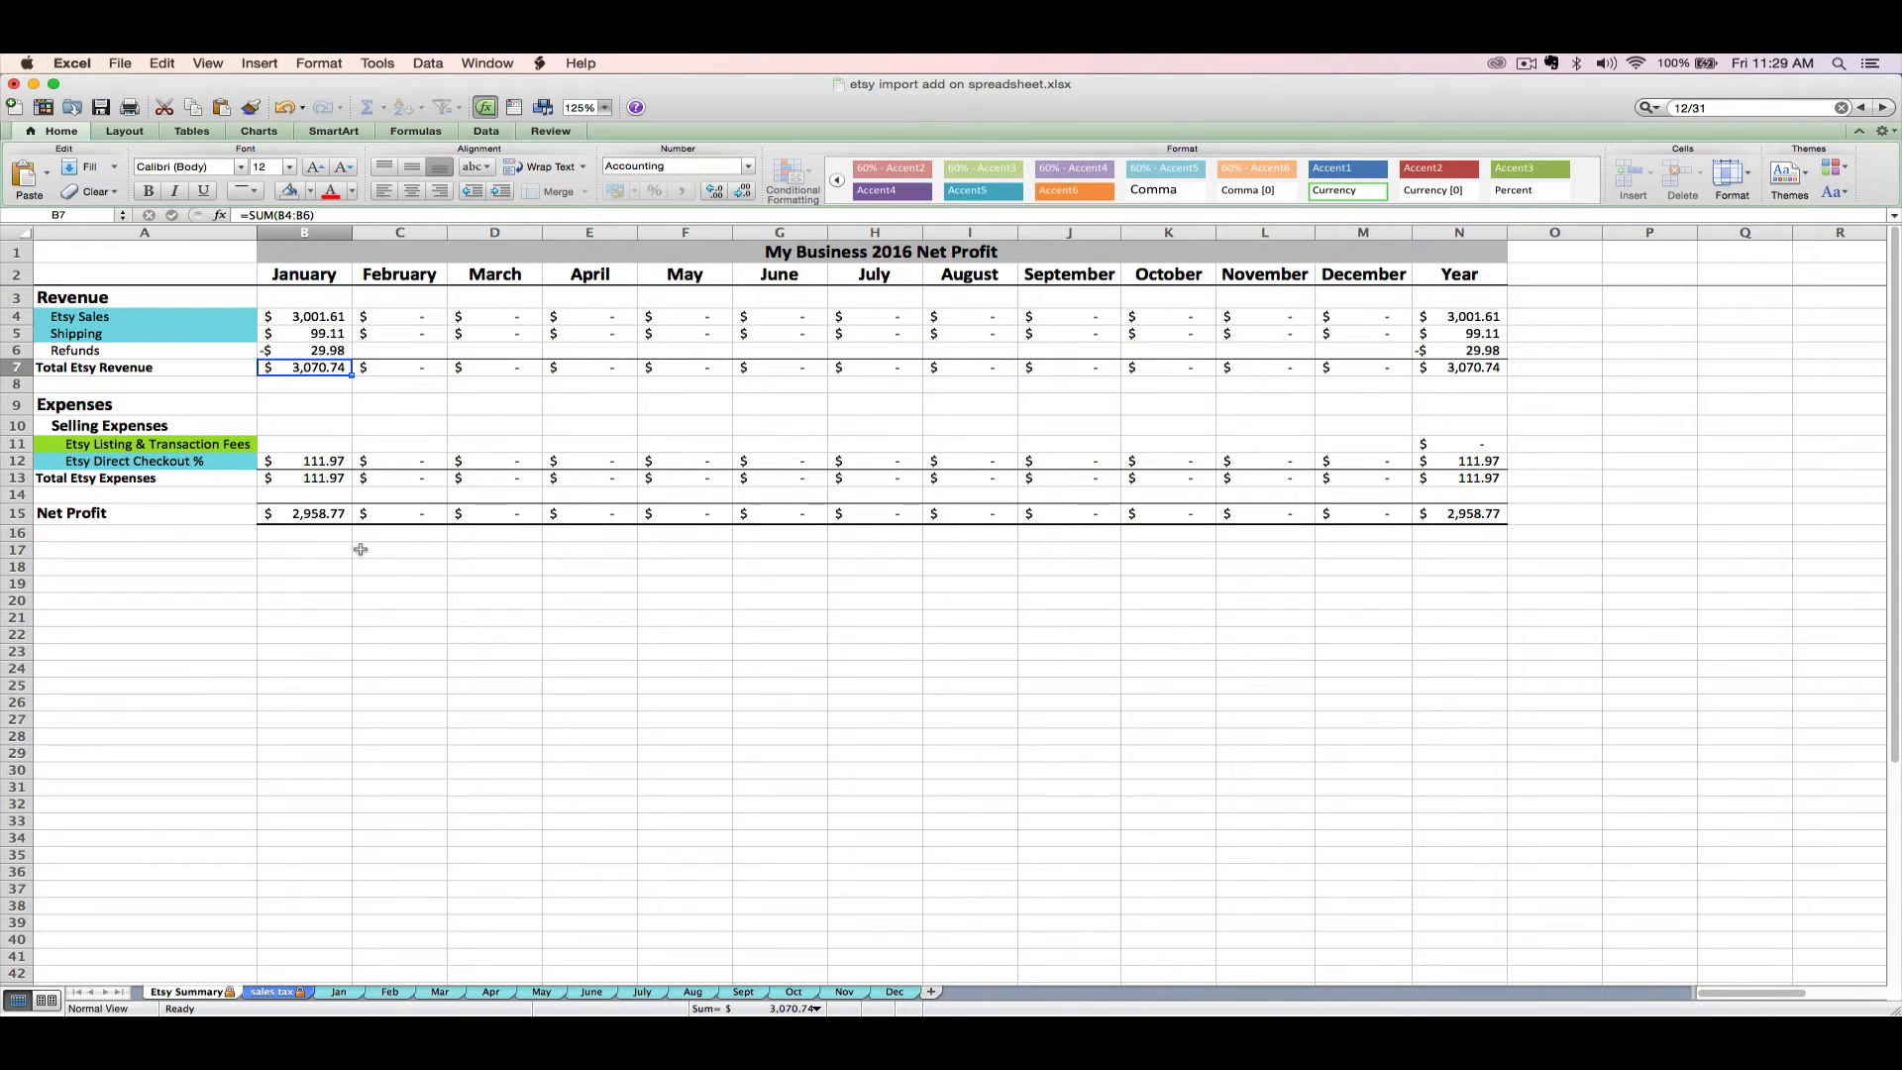
left_click(310, 447)
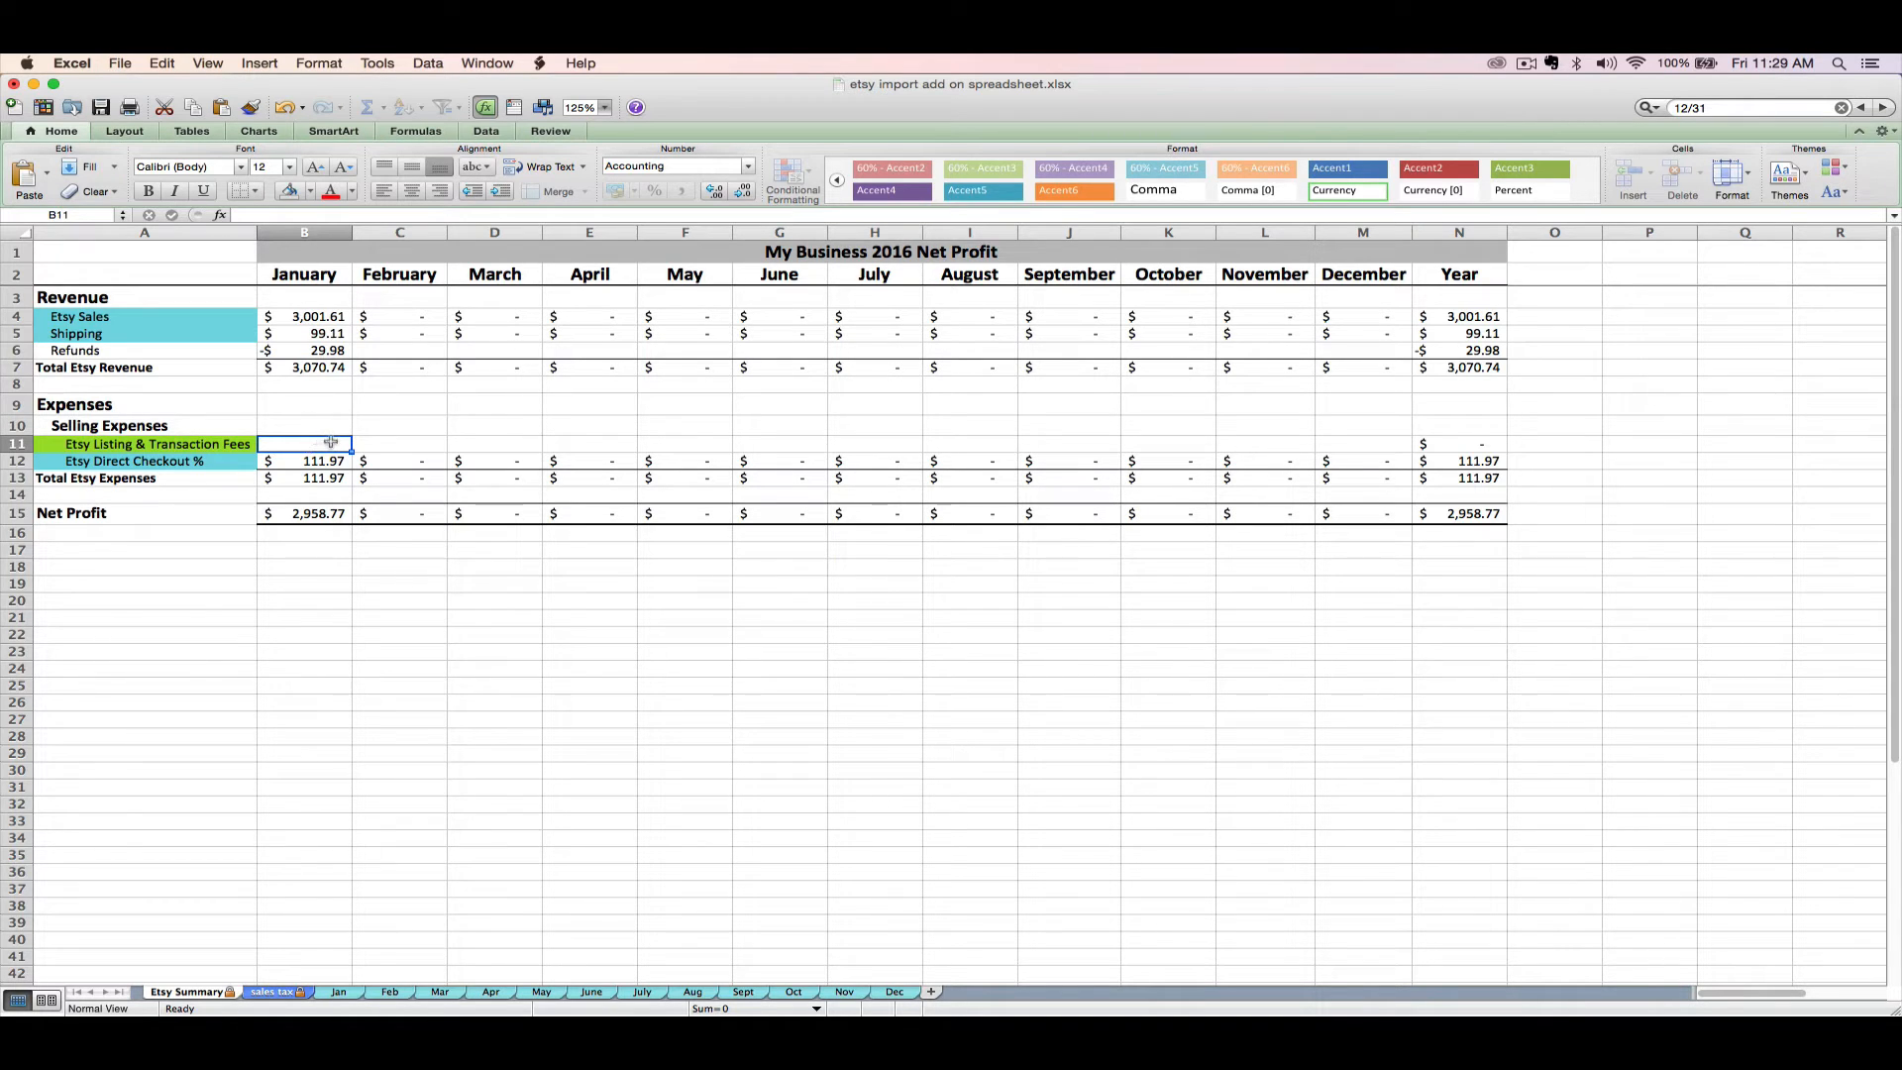
Step: Switch to Etsy in Safari and open the January 2016 statement from the shop bill's full list of monthly statements
key("super+Tab")
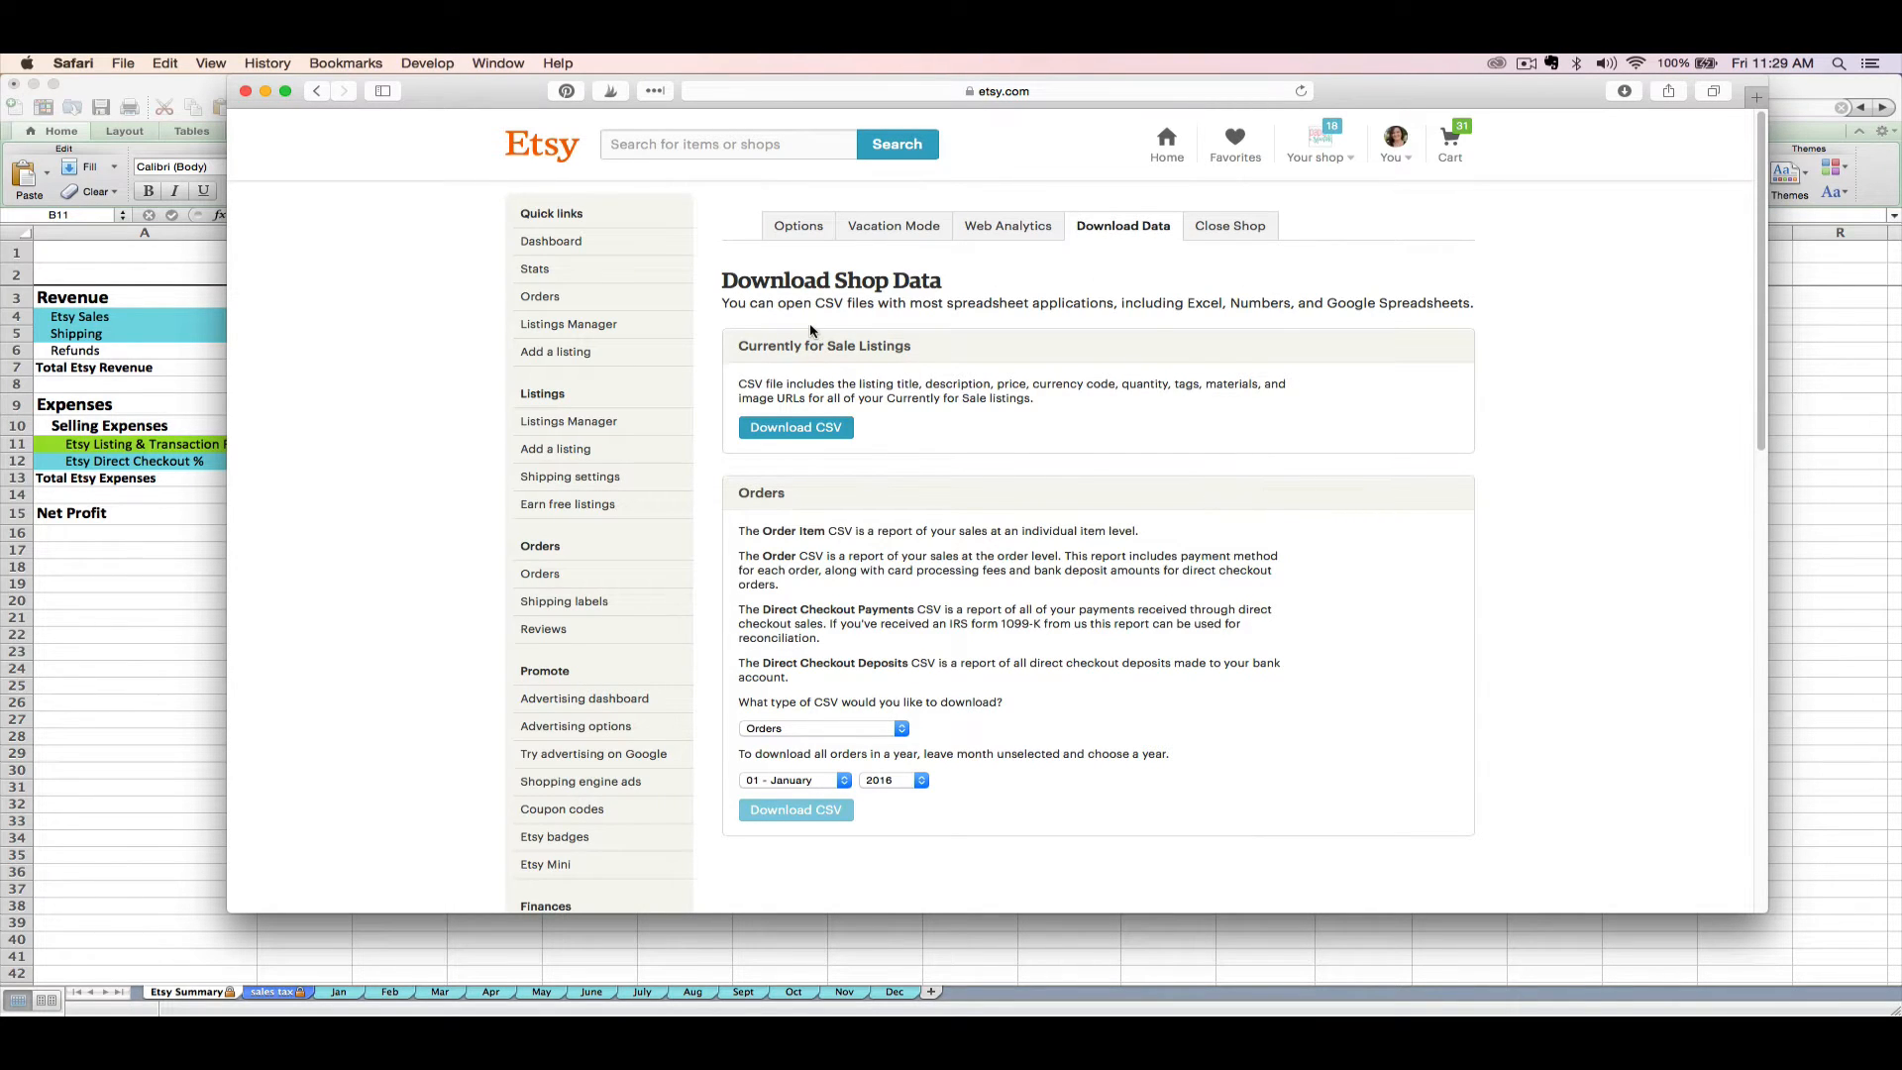
left_click(1320, 167)
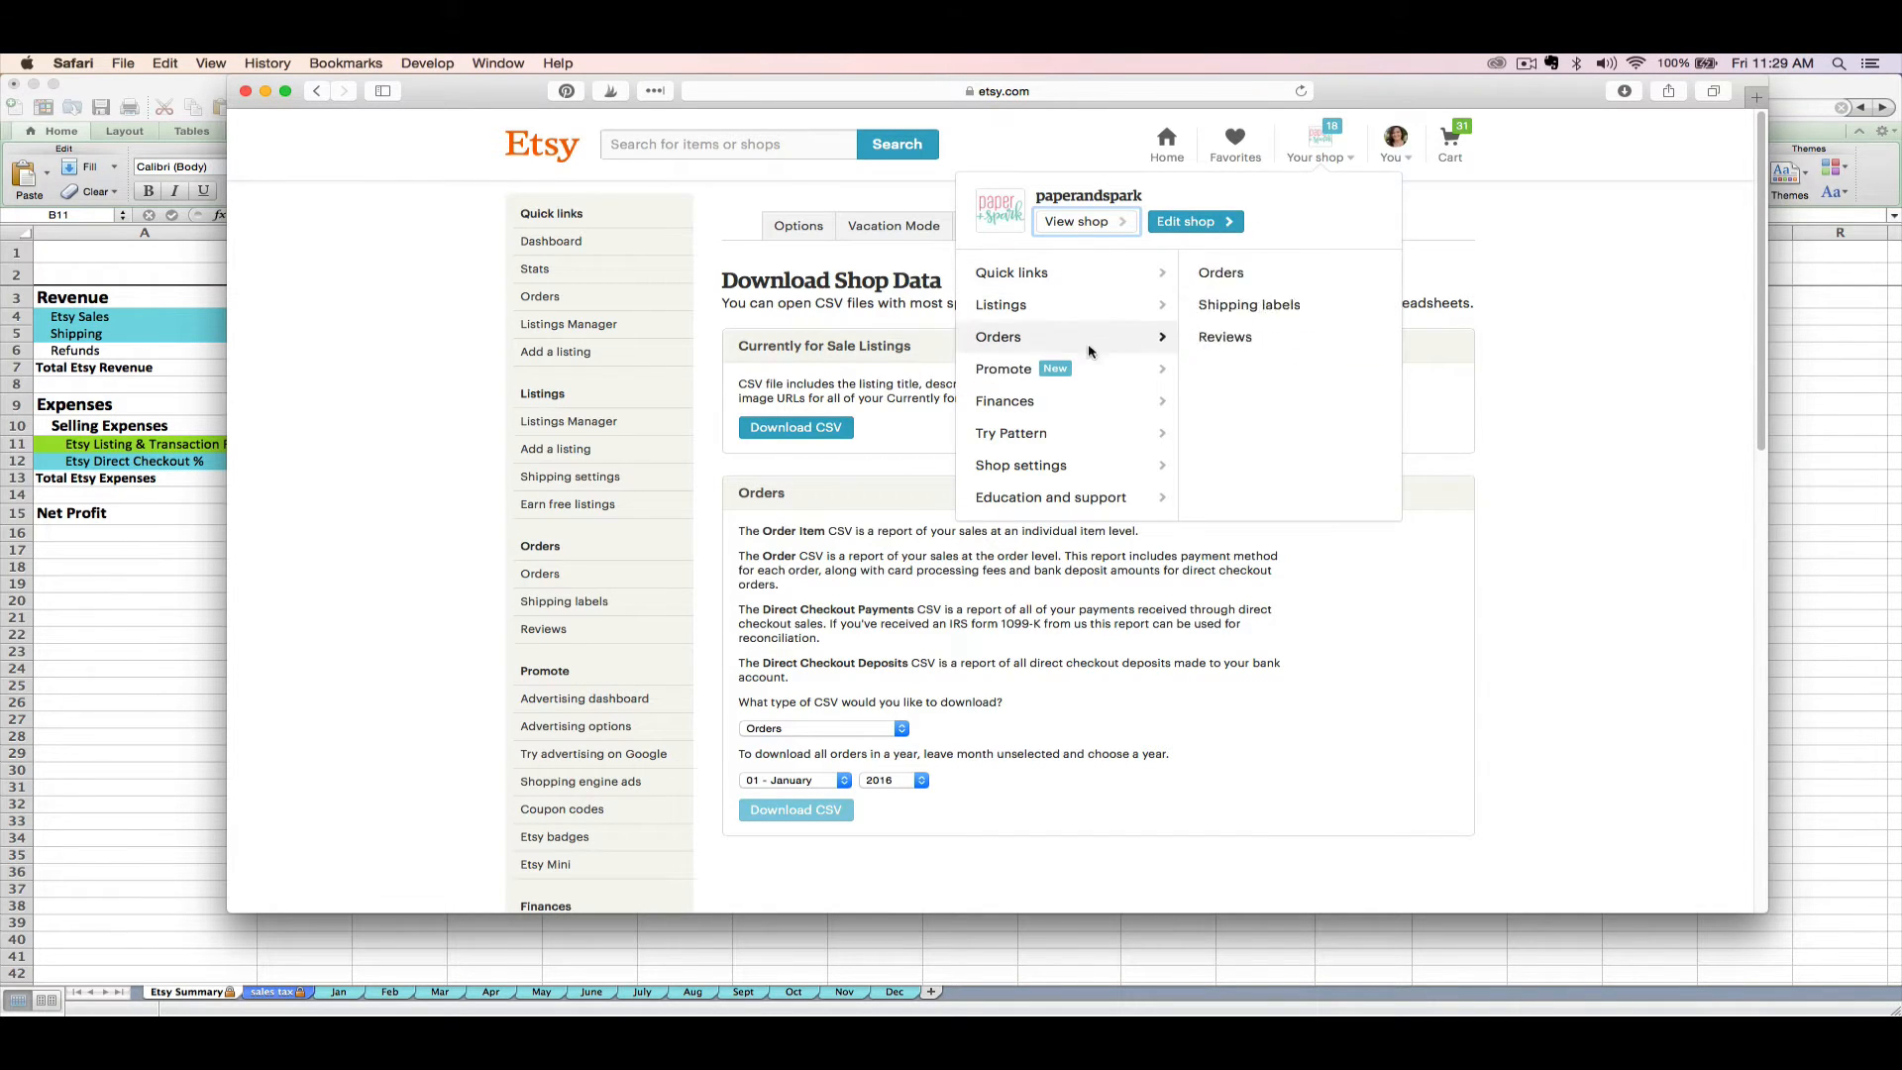
mouse_move(1094, 402)
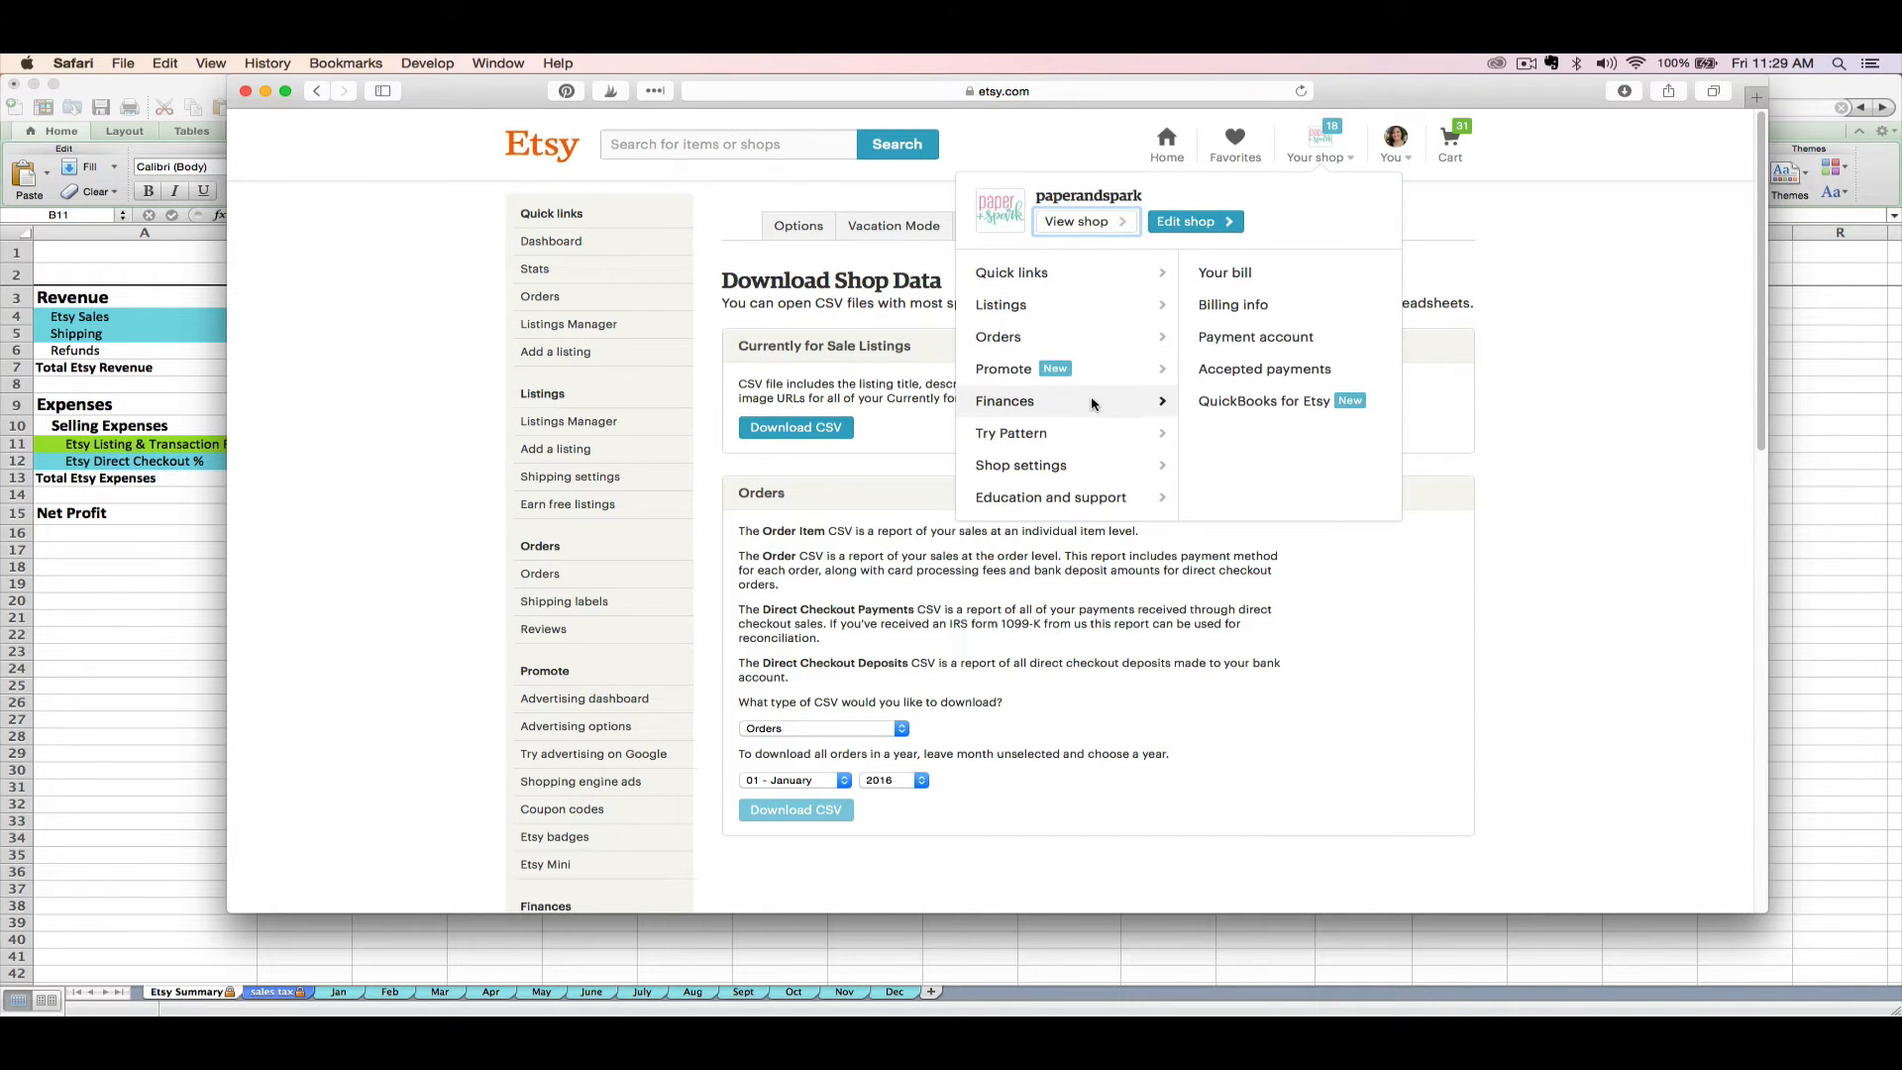
left_click(1260, 274)
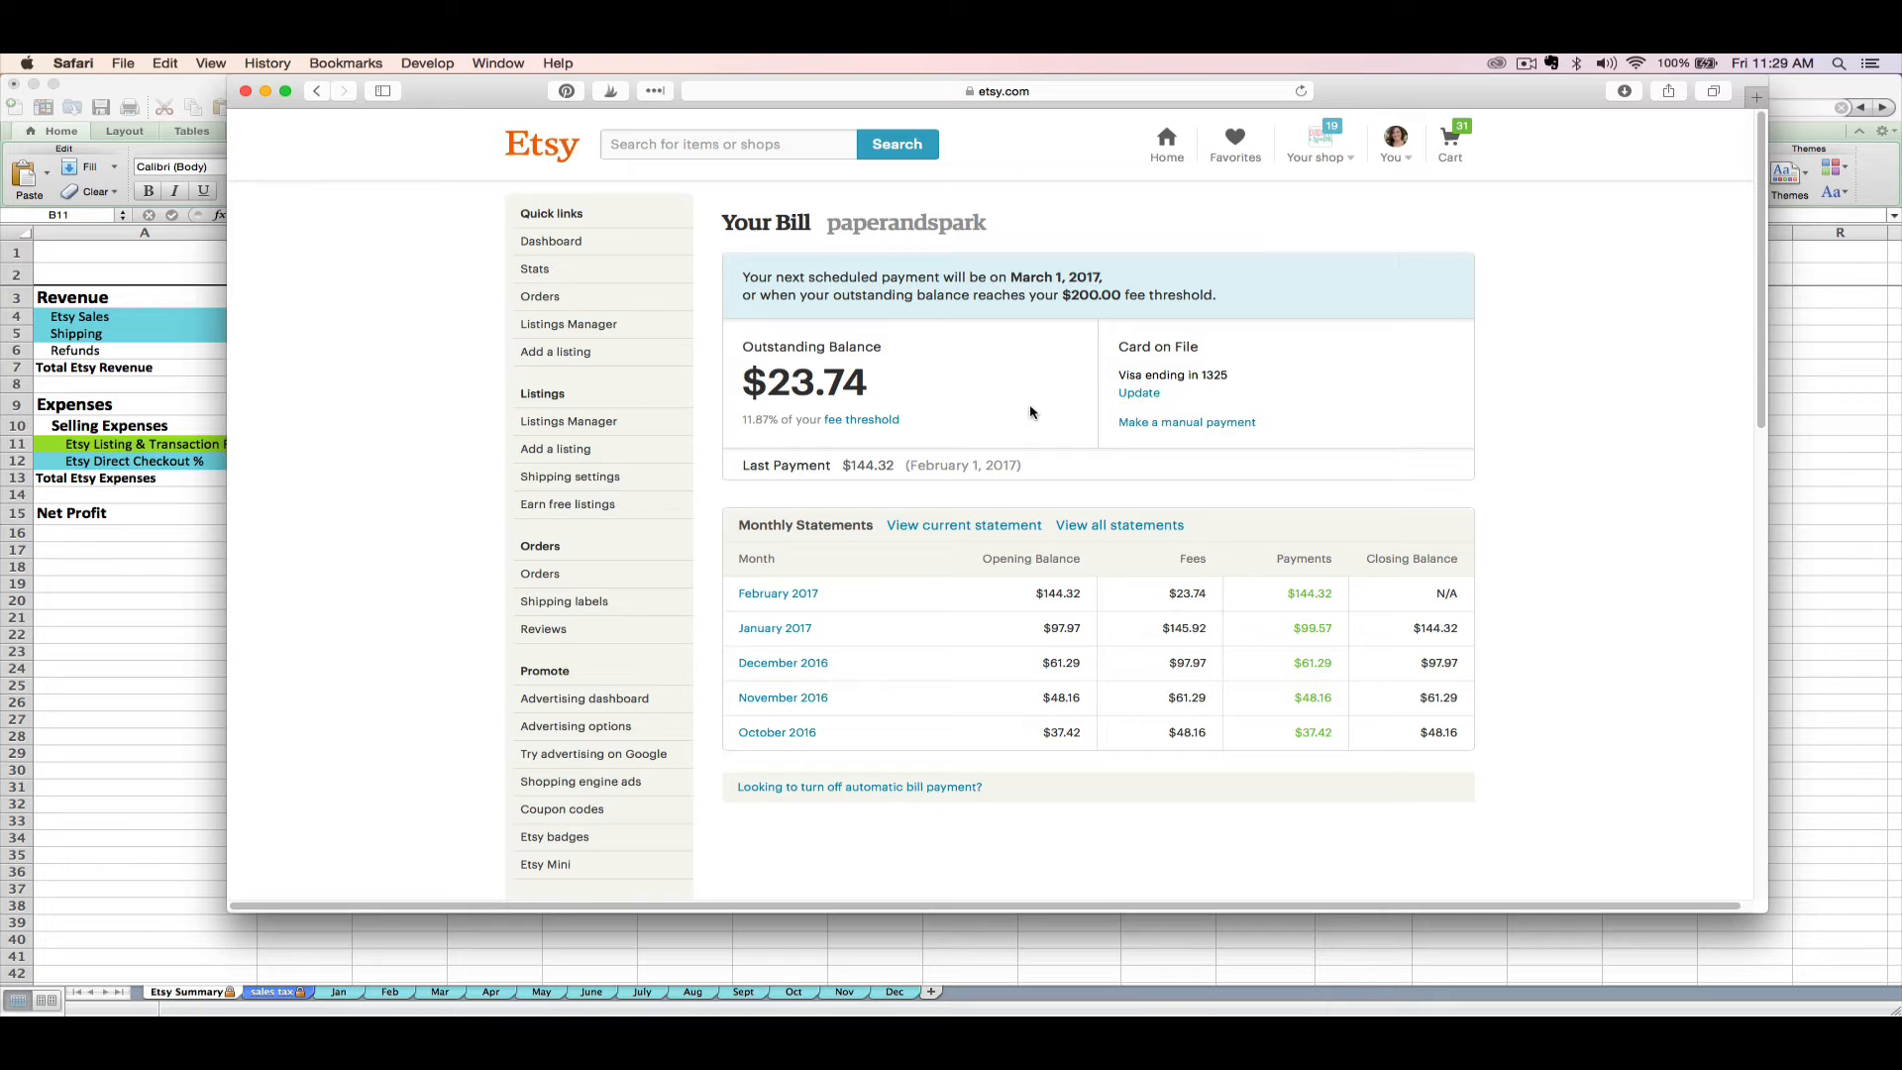
left_click(1084, 530)
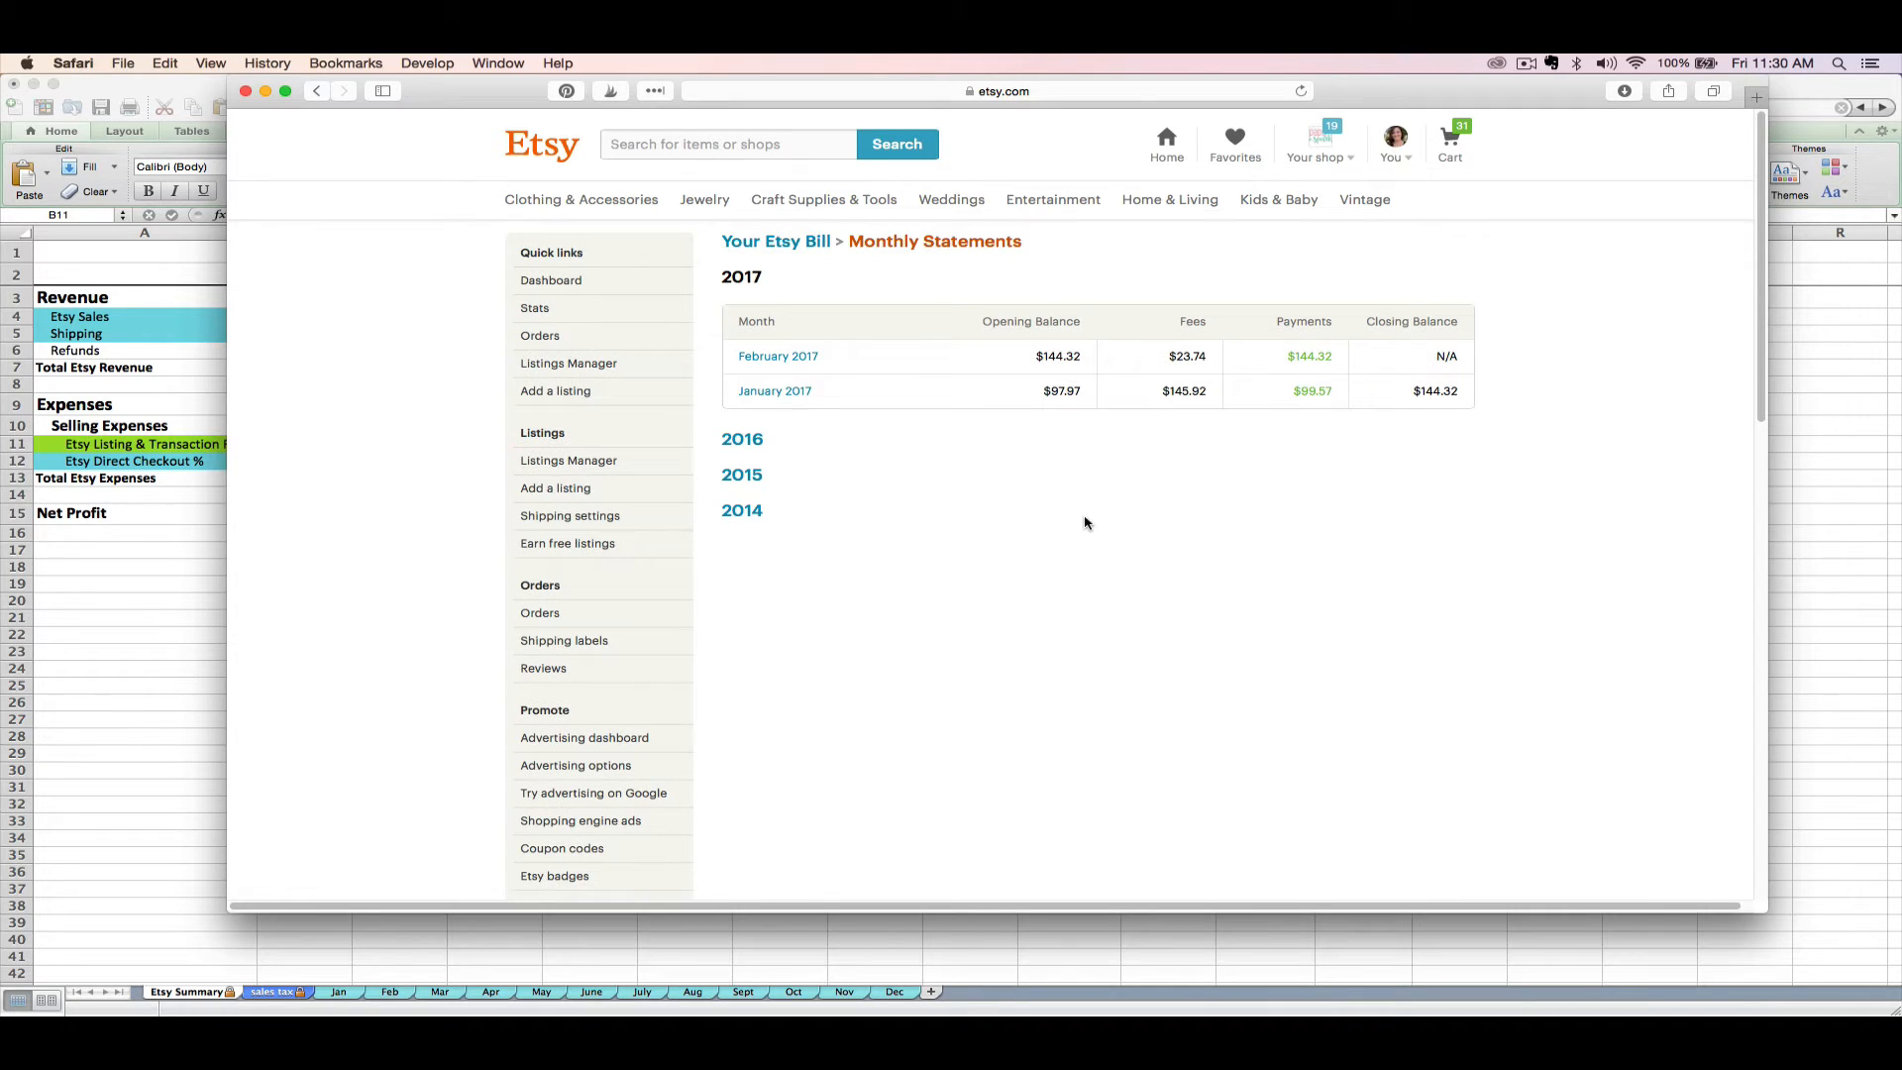
left_click(742, 439)
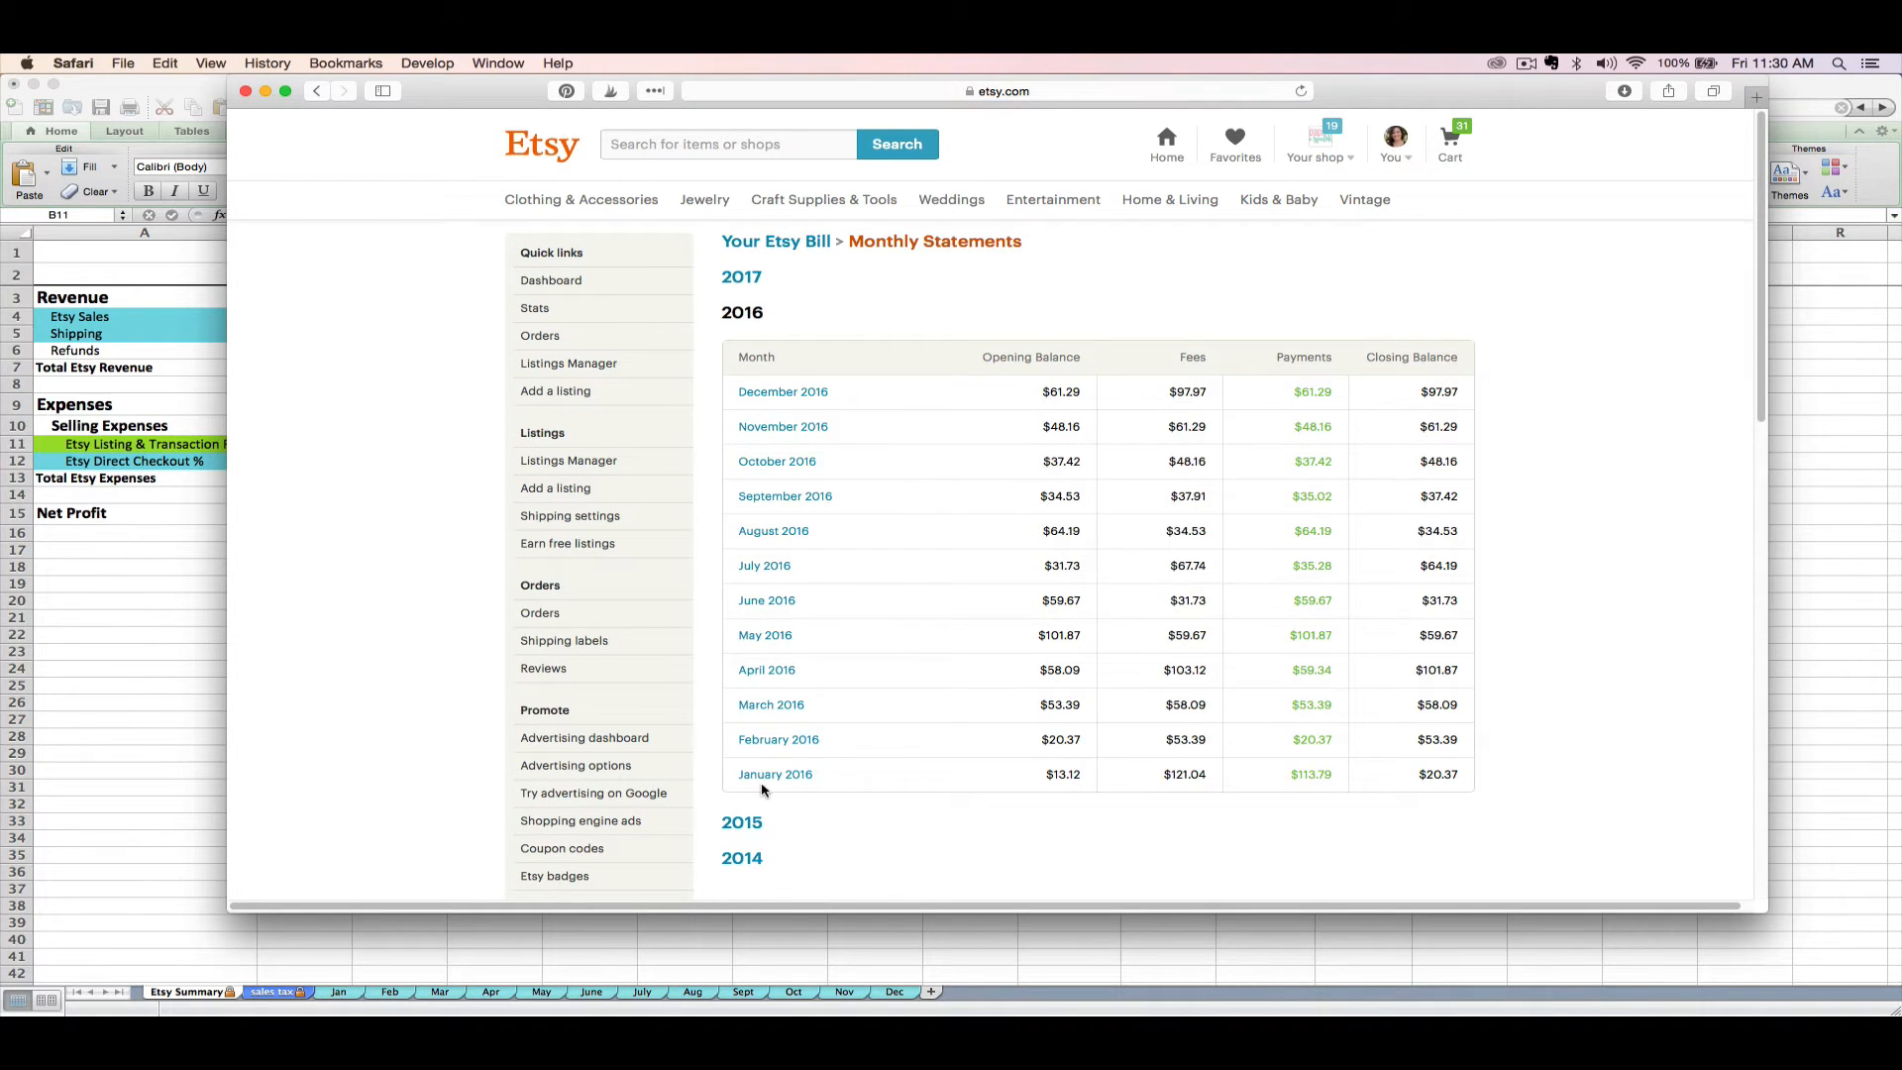
left_click(768, 776)
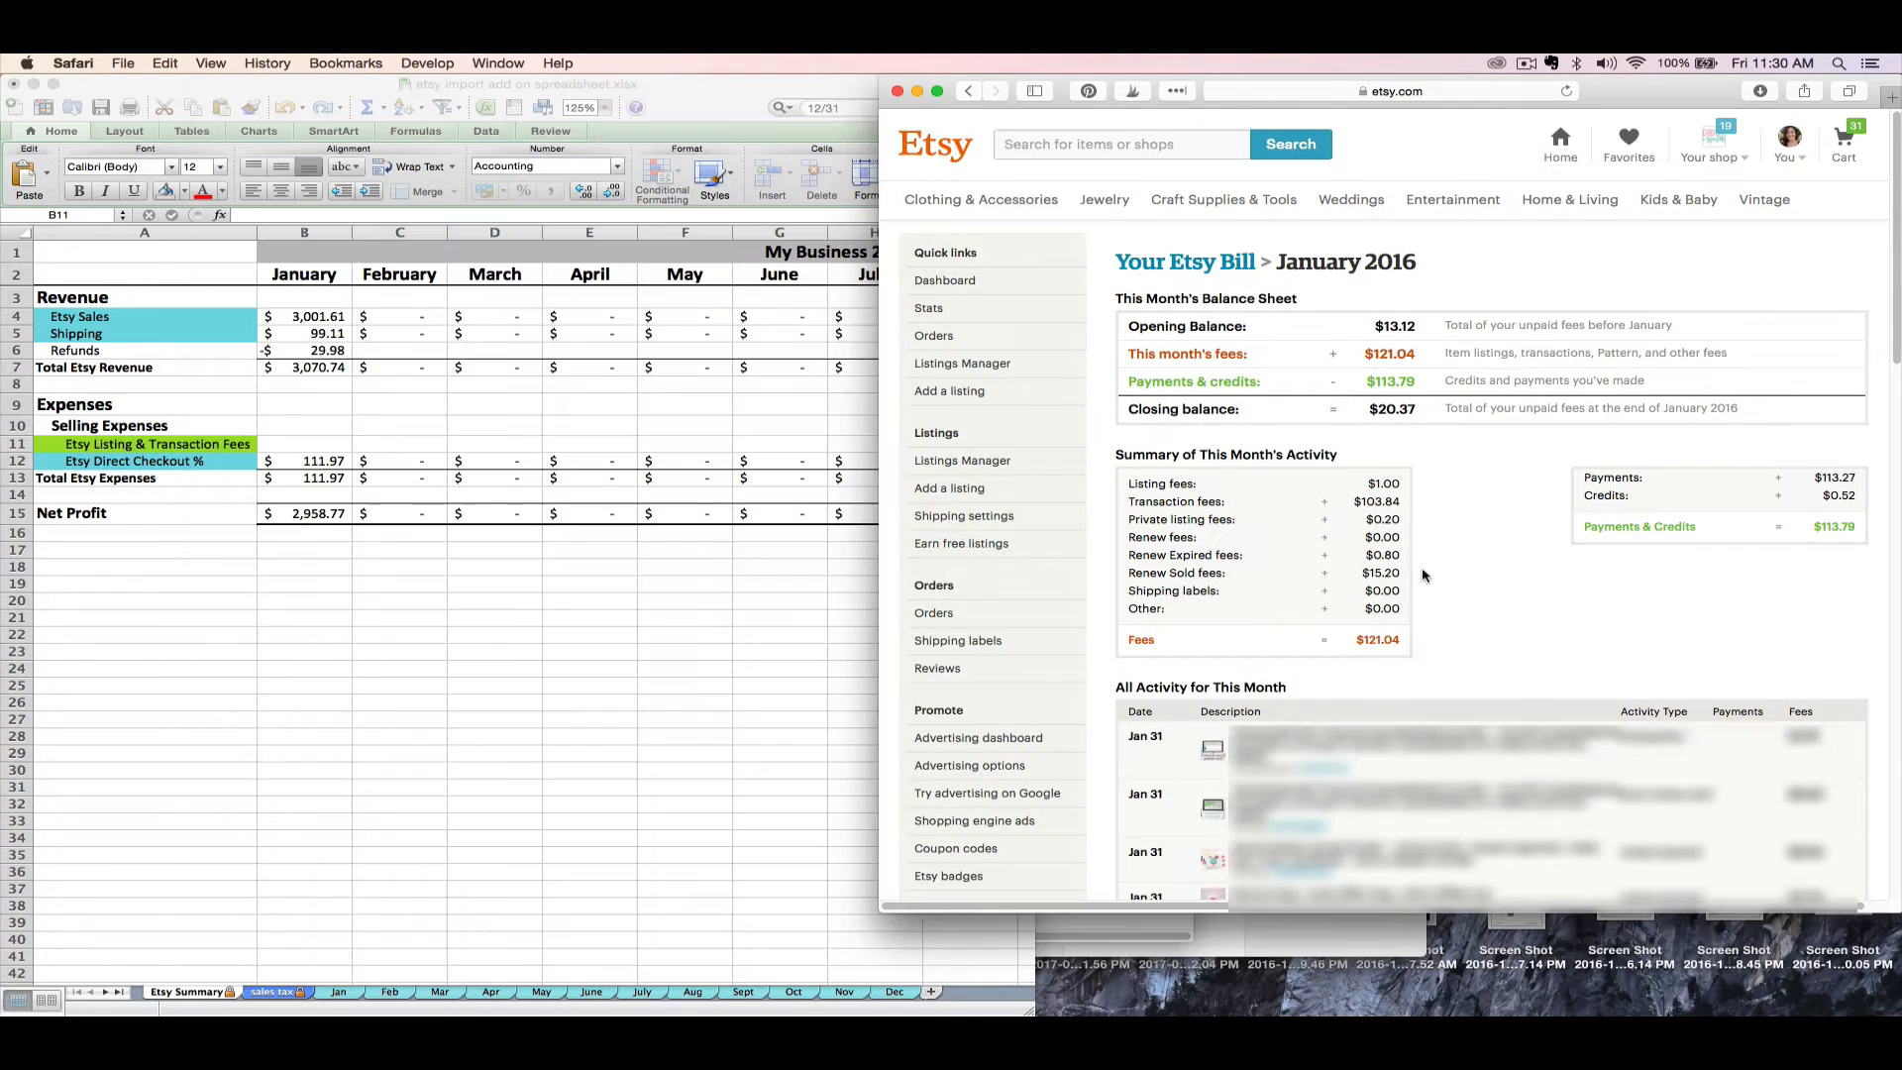
Step: Highlight the fee lines from Listing fees to Renew Sold fees in the January 2016 activity summary
left_click(340, 558)
left_click(1077, 490)
left_click_drag(1127, 486, 1402, 572)
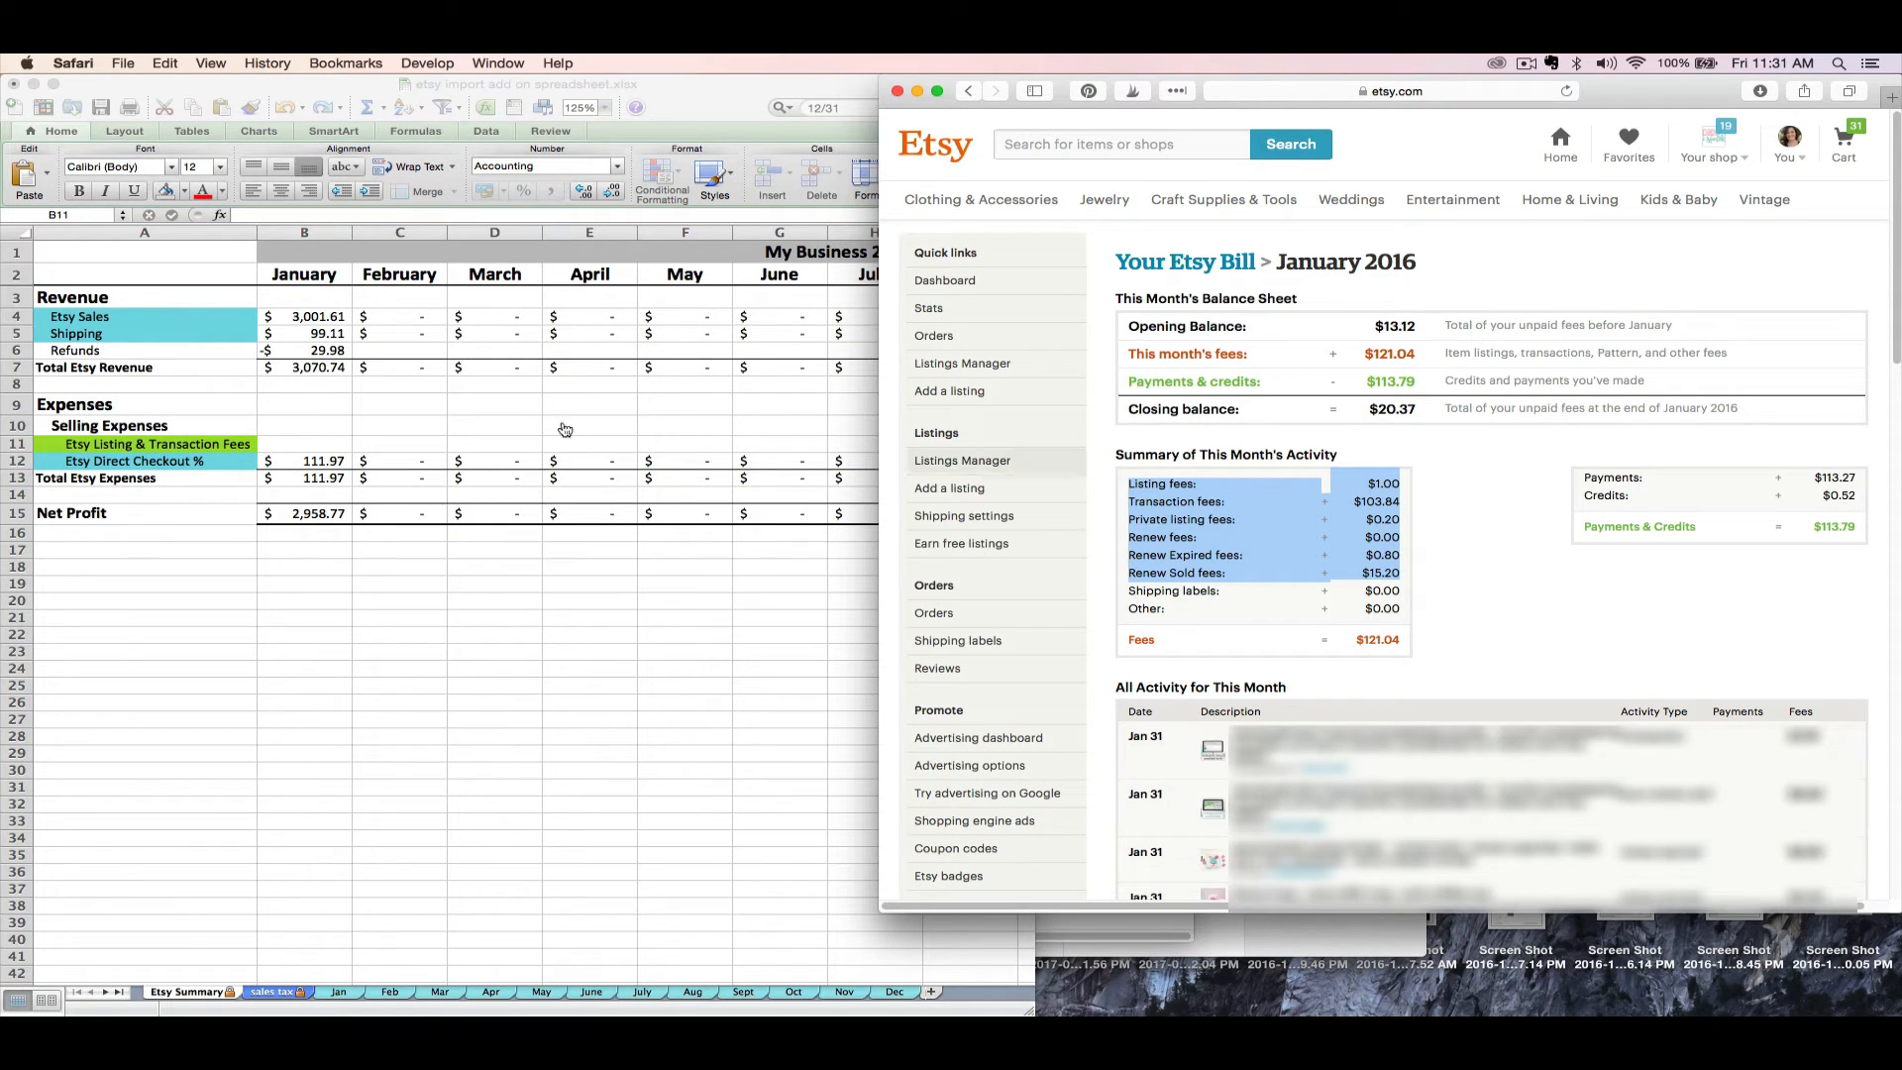
Step: Enter the formula =1+103.84+.2+.8+15.20 as January's Etsy Listing & Transaction Fees in Excel, and check the January fee cells
left_click(275, 448)
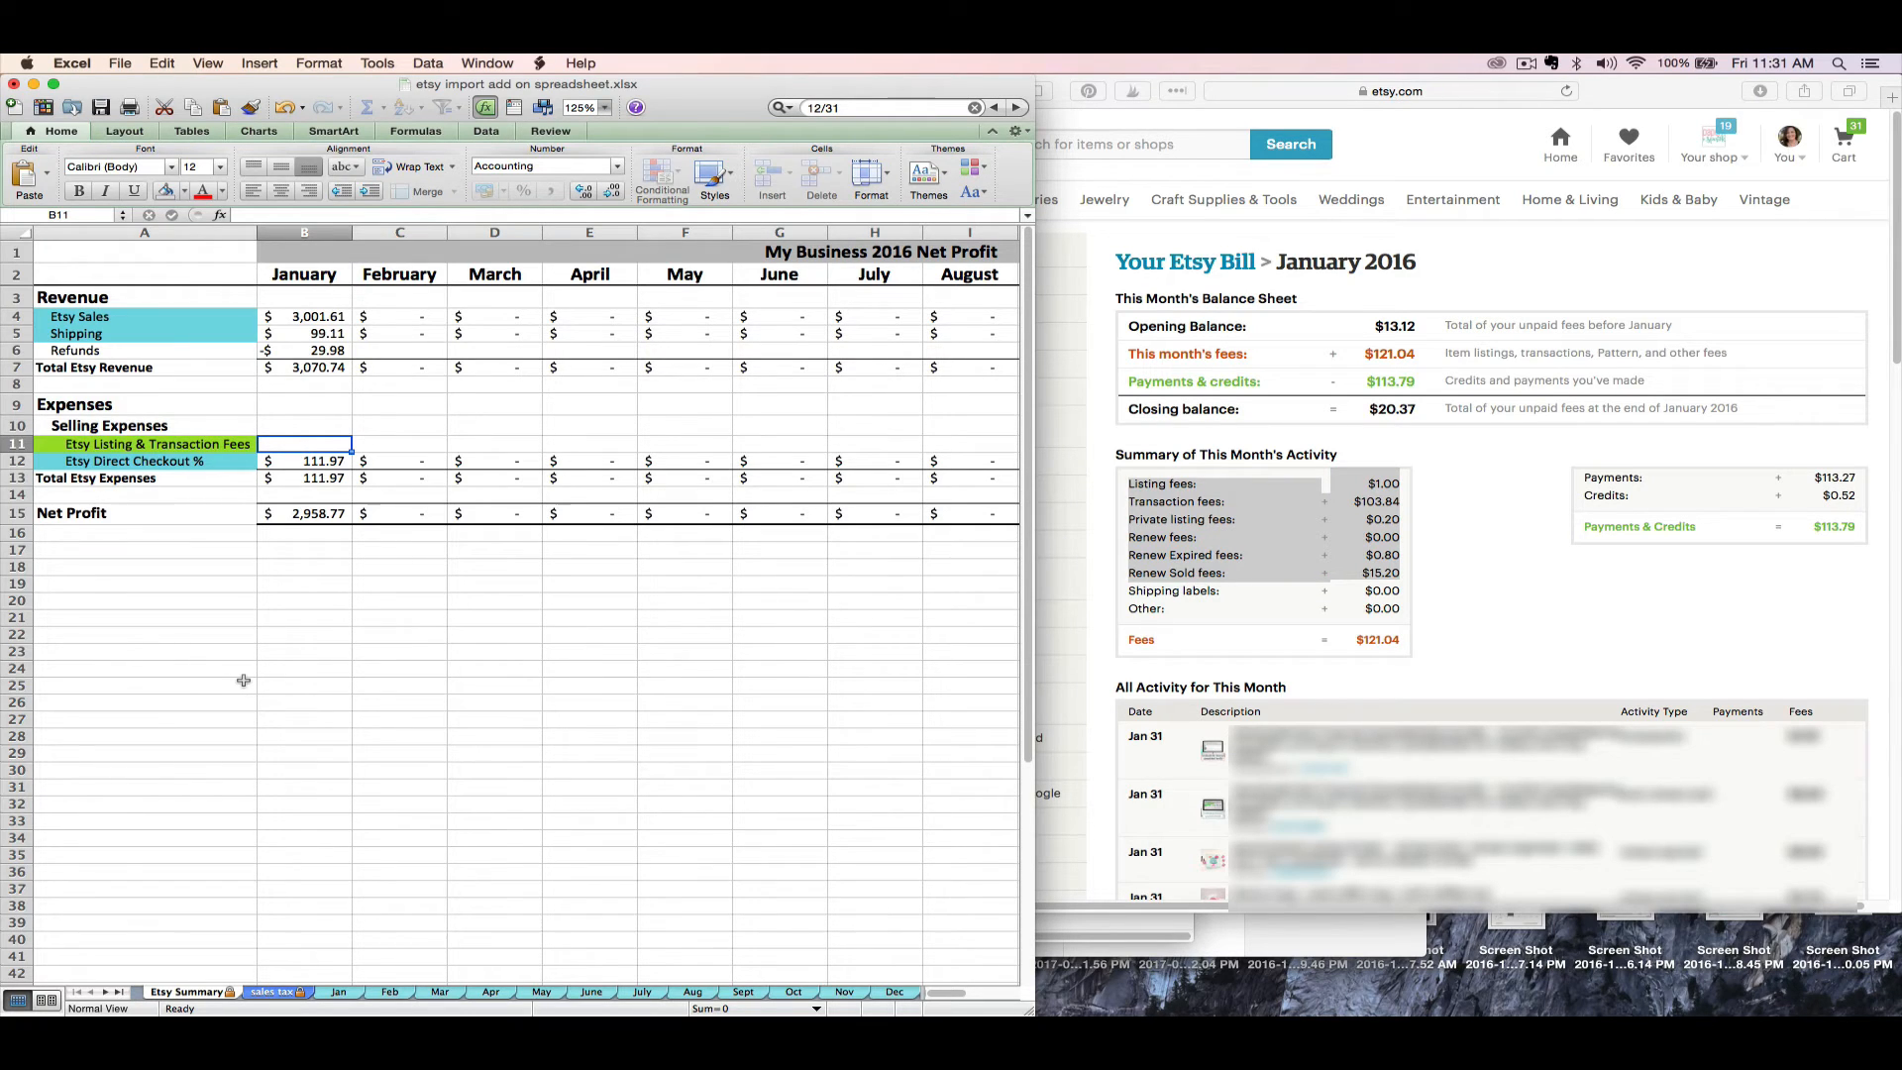
type("=1")
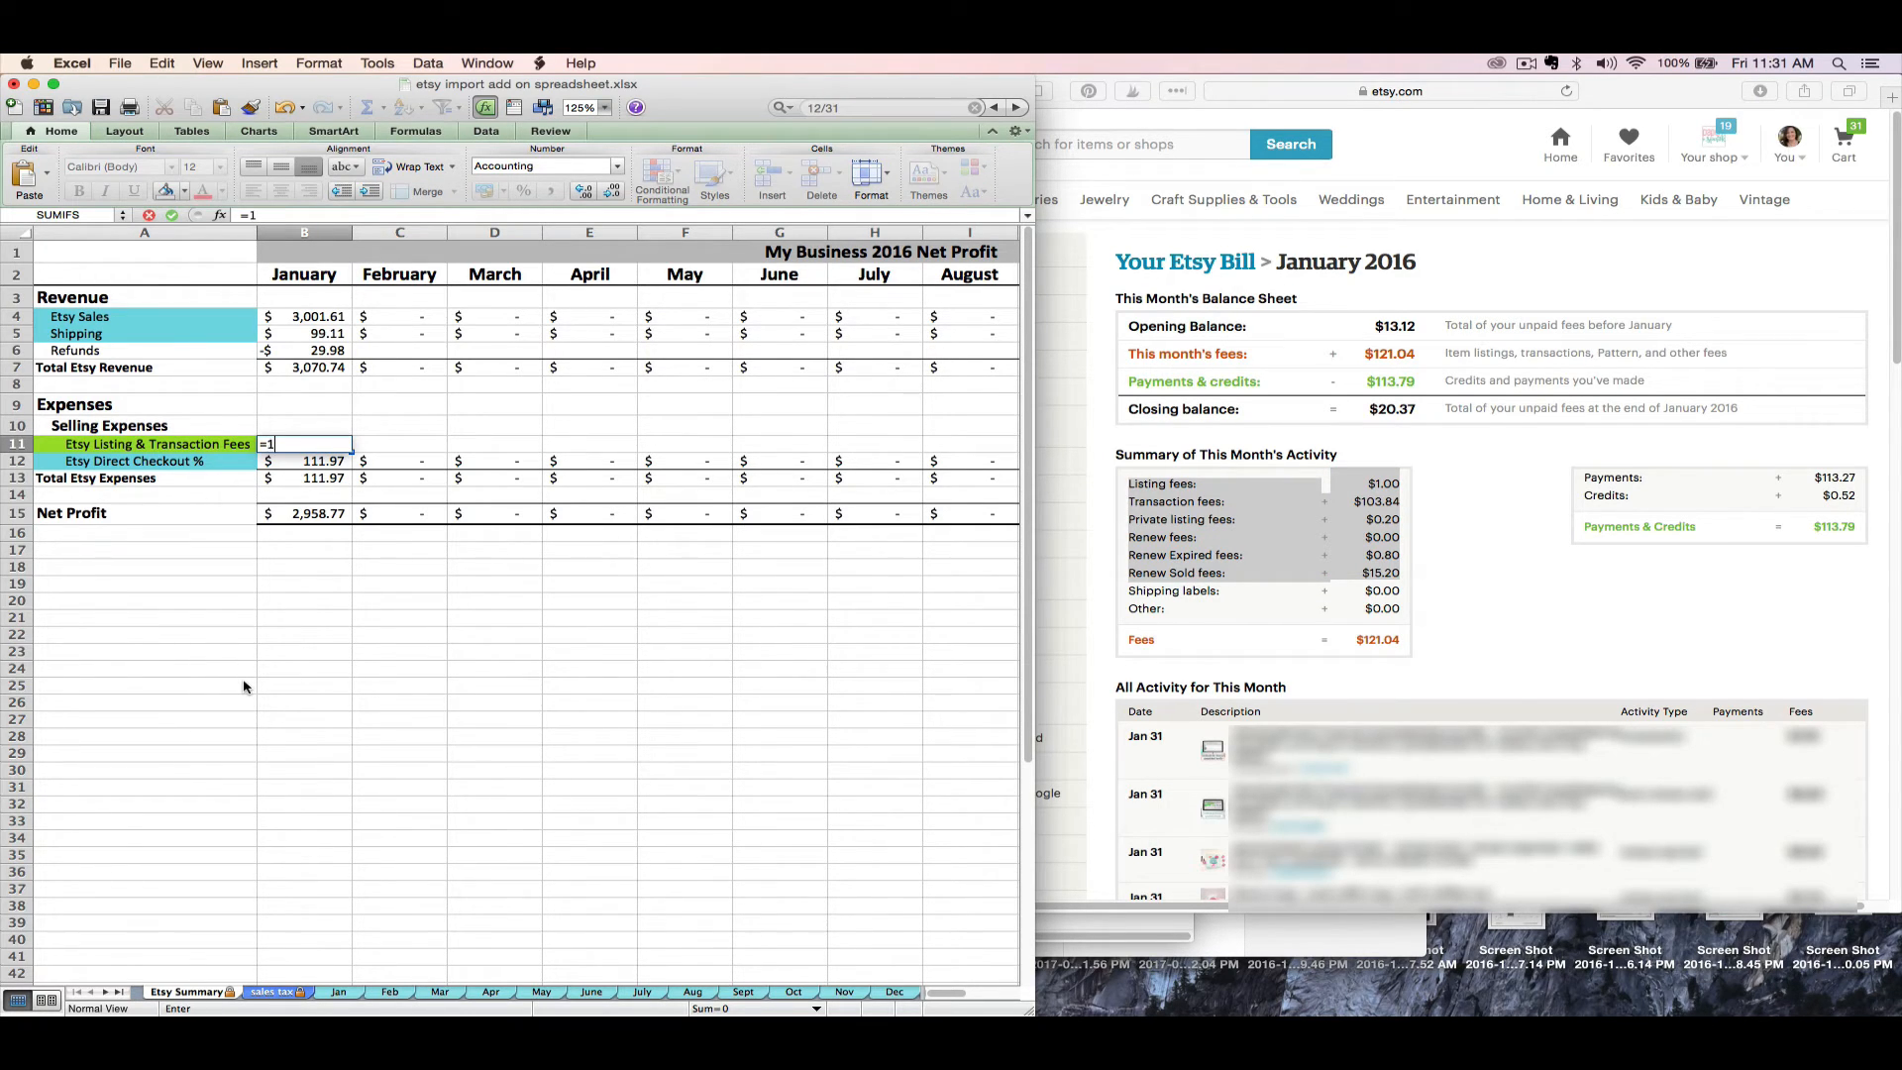
type("+")
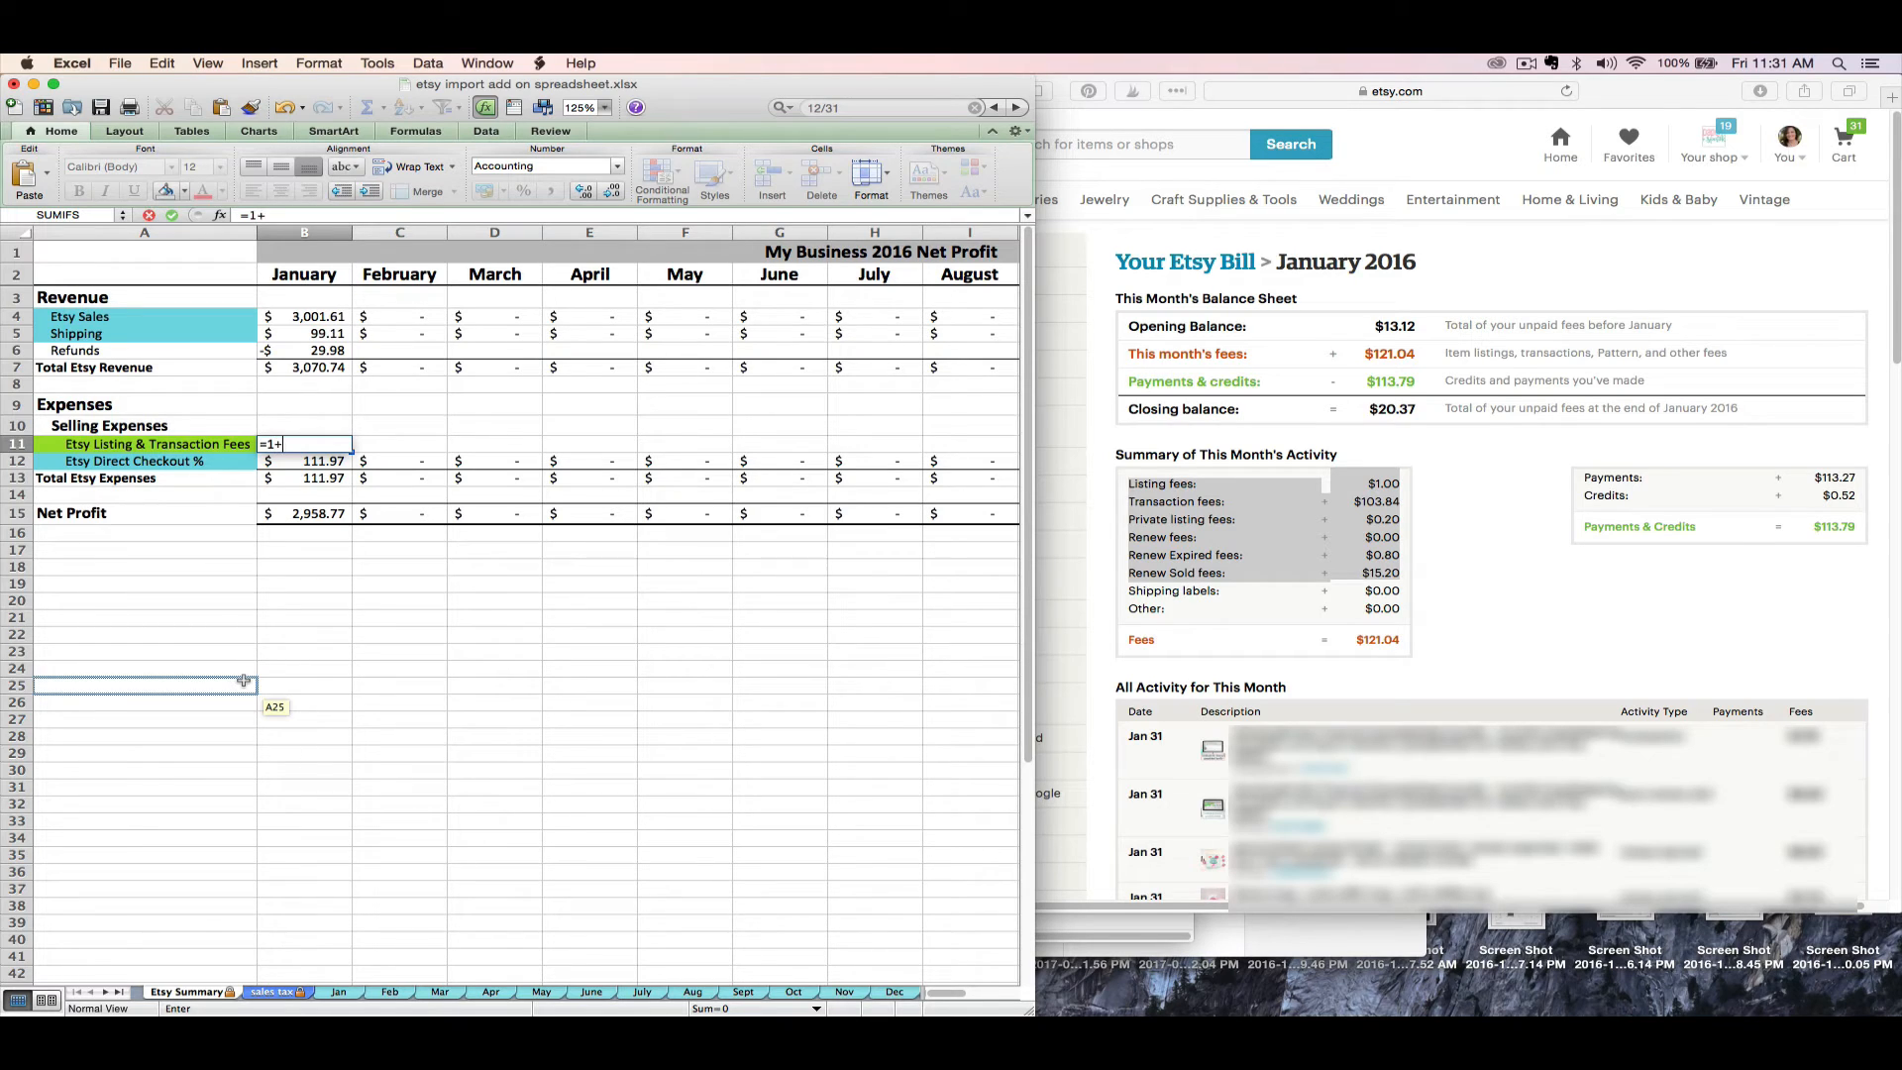
type("103.84")
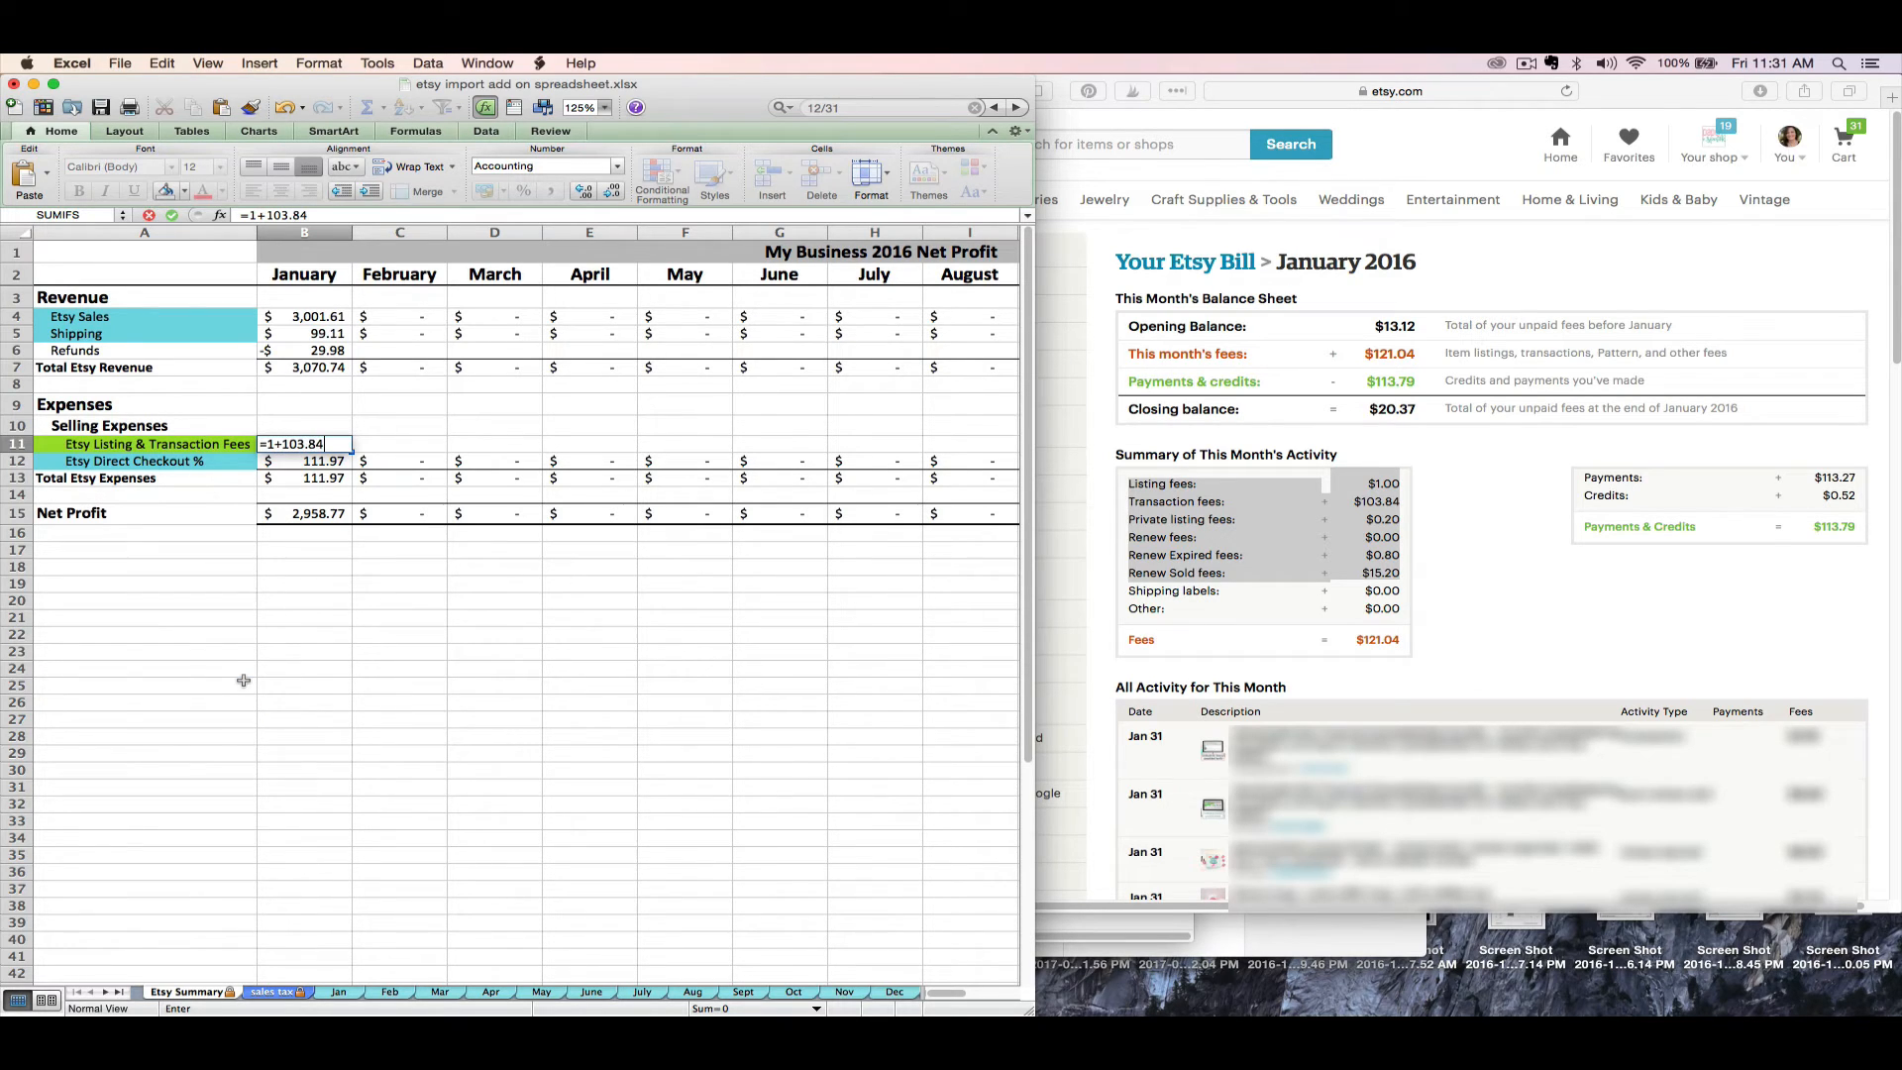
type("+")
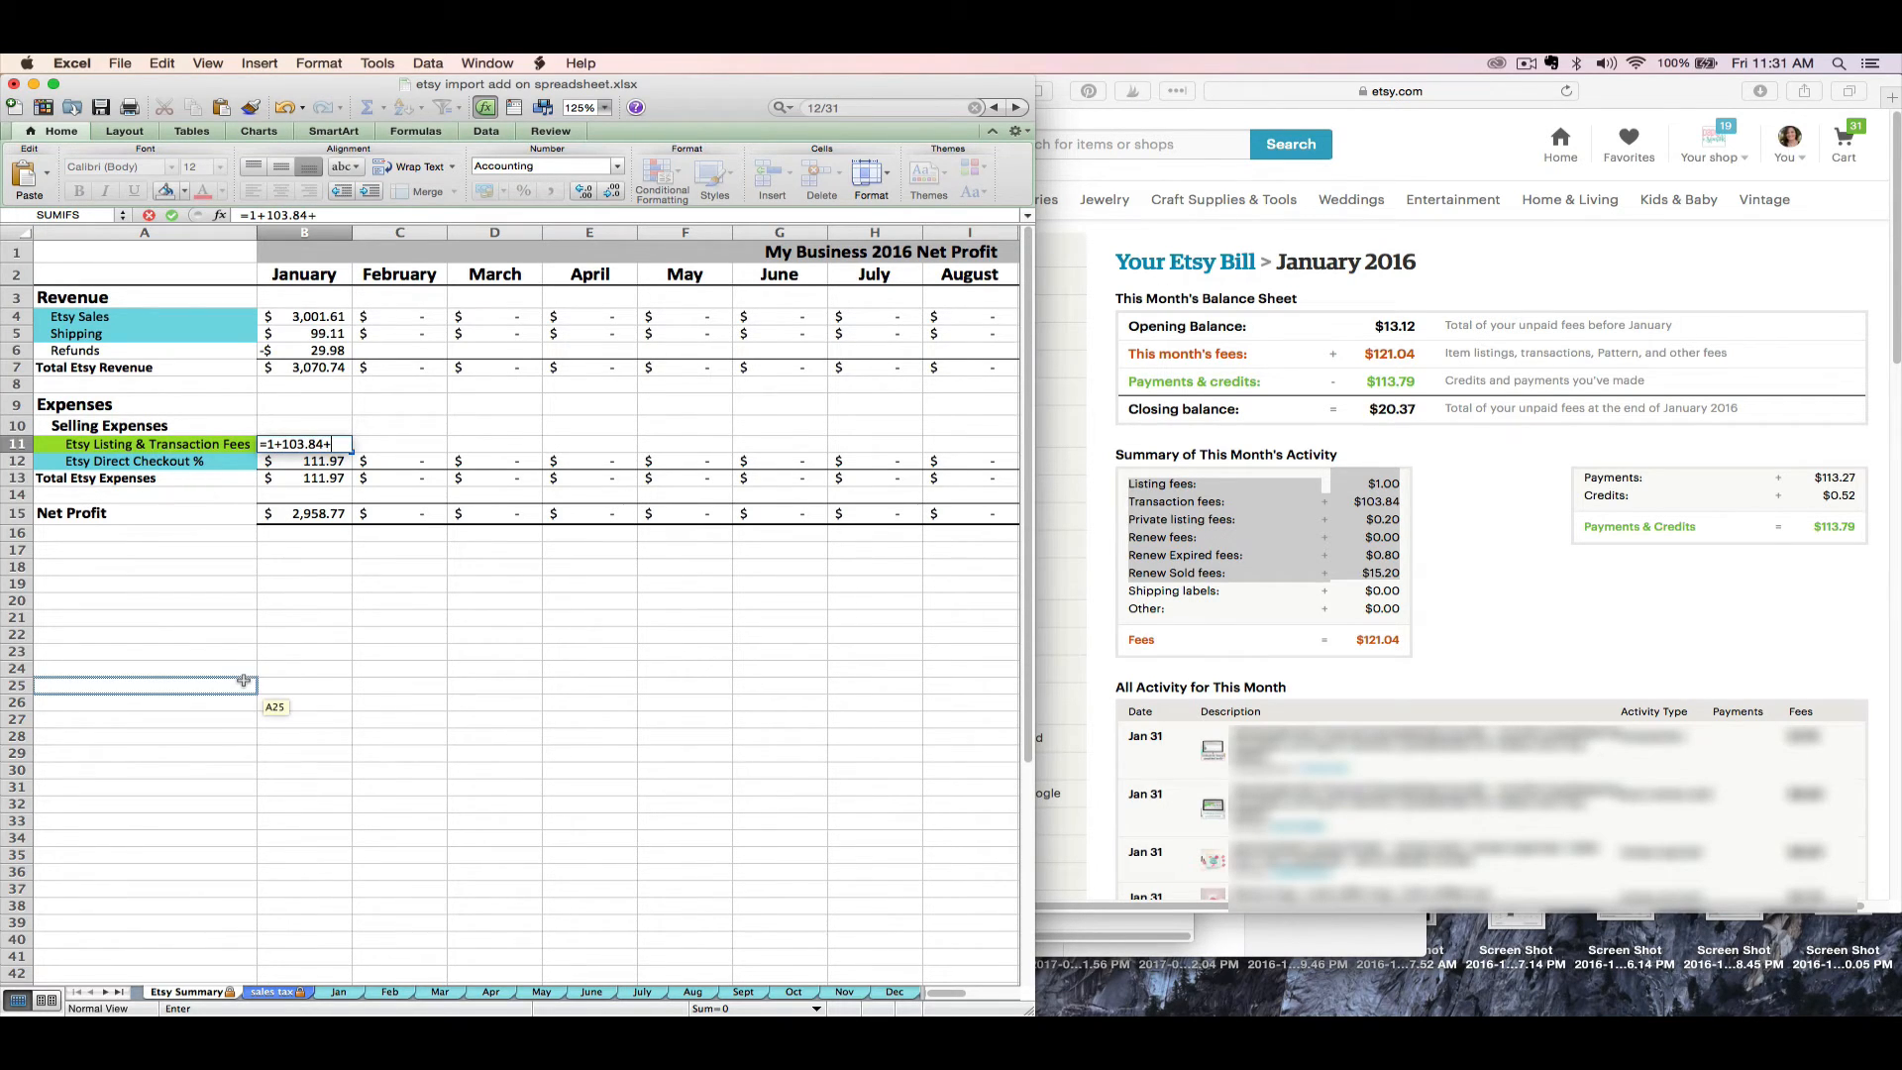
type(".2+.8")
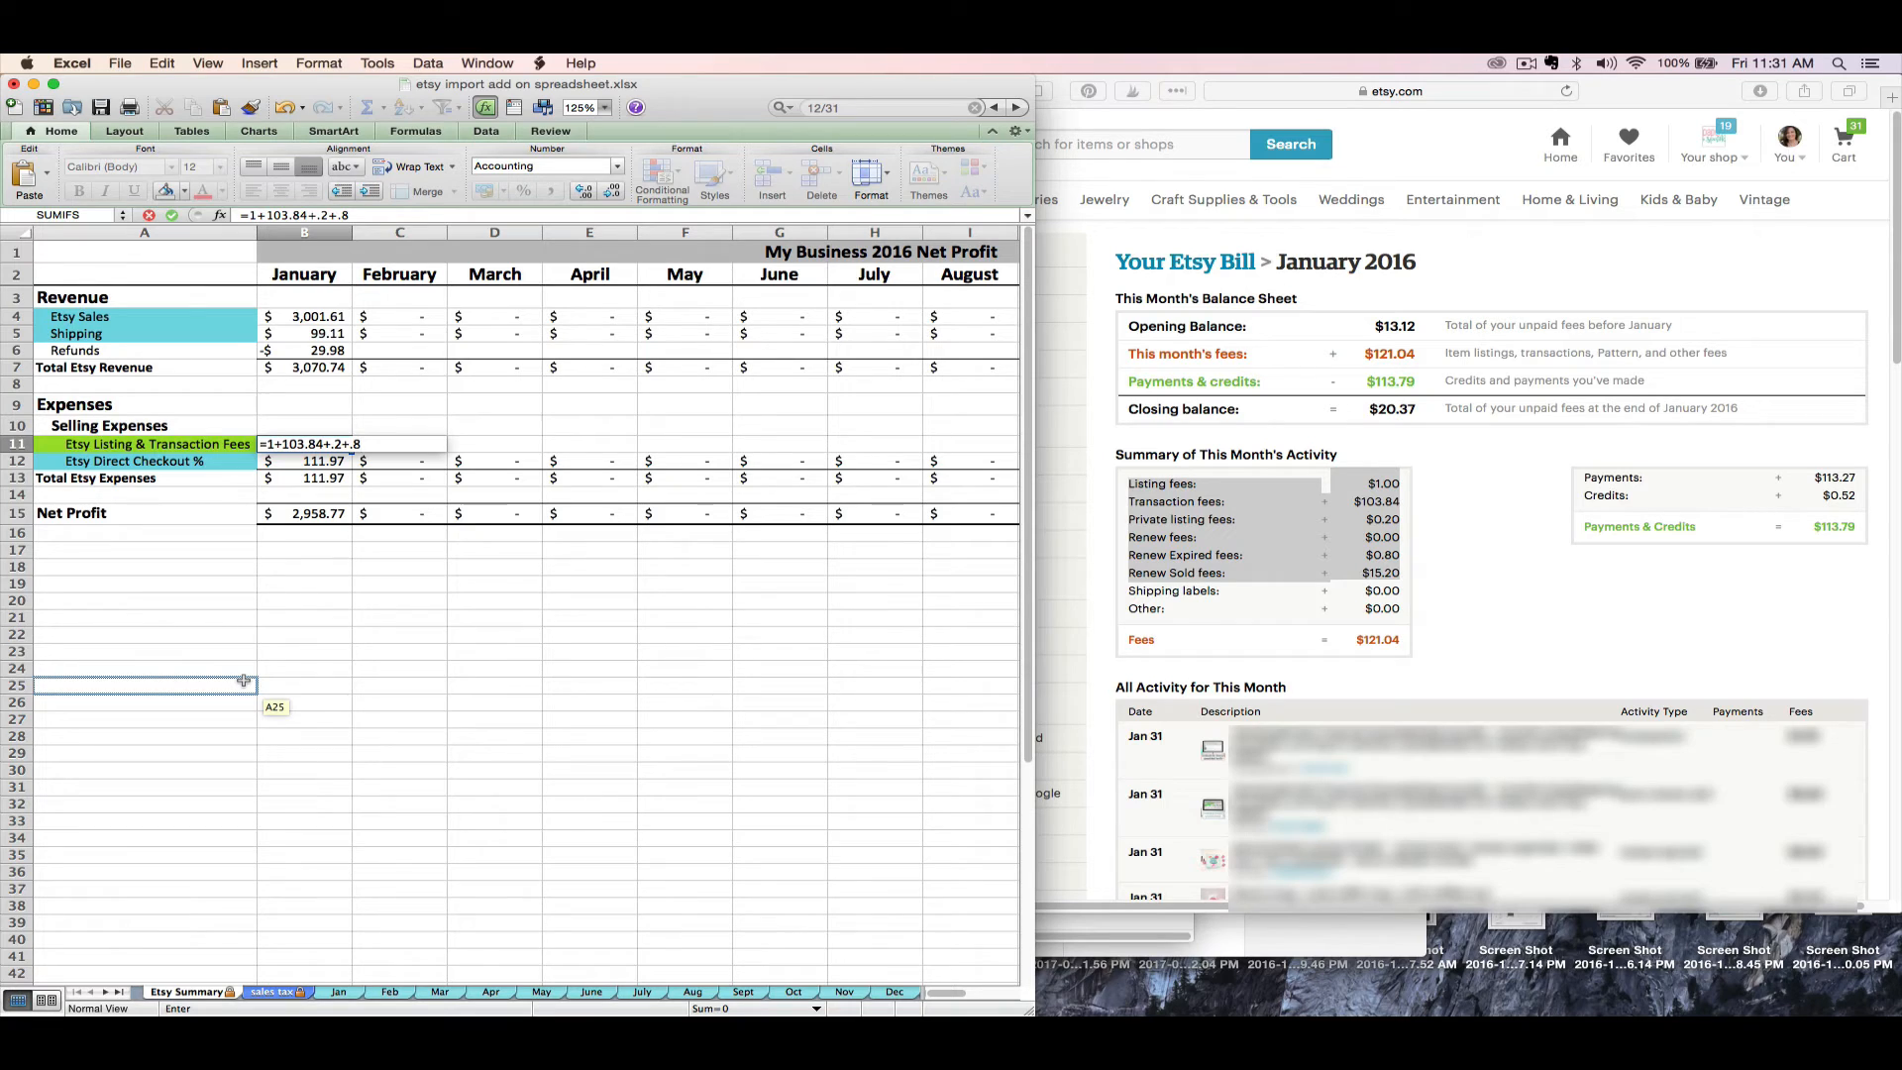
type("+15.20")
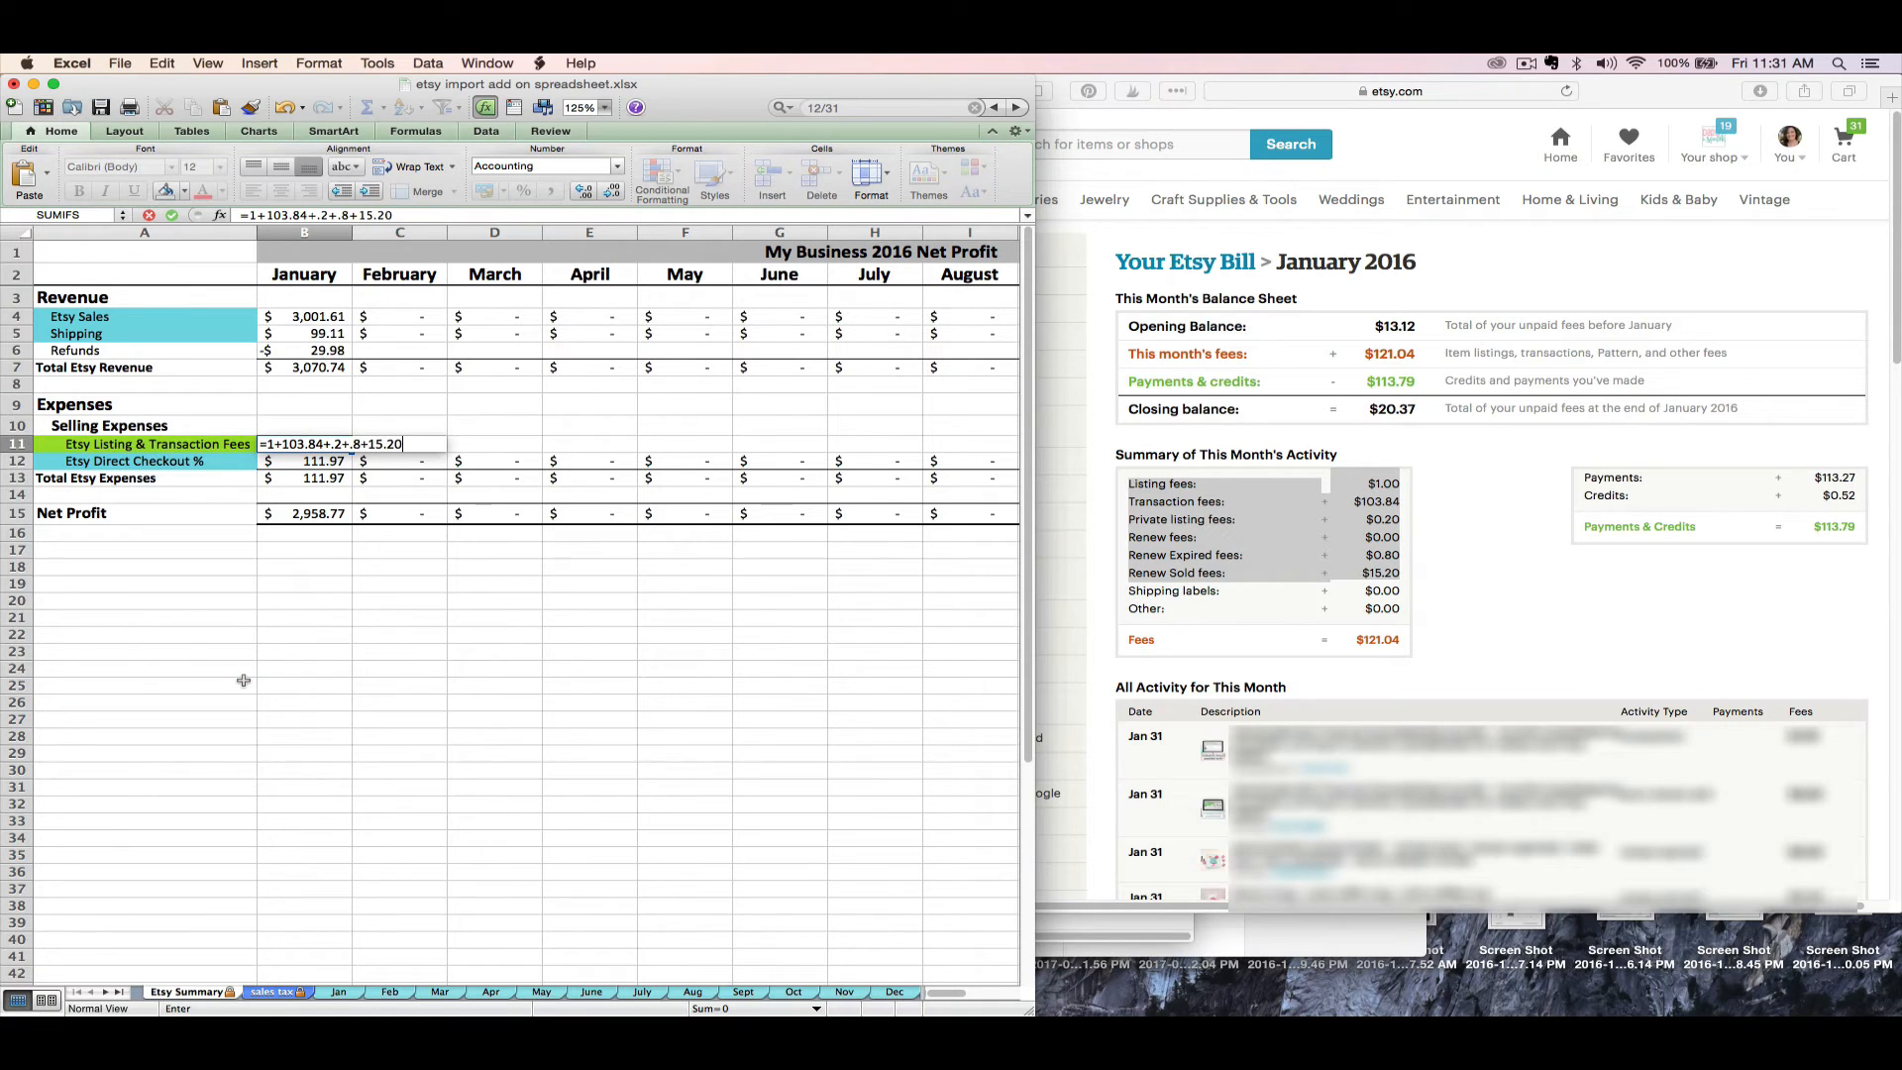
key("Return")
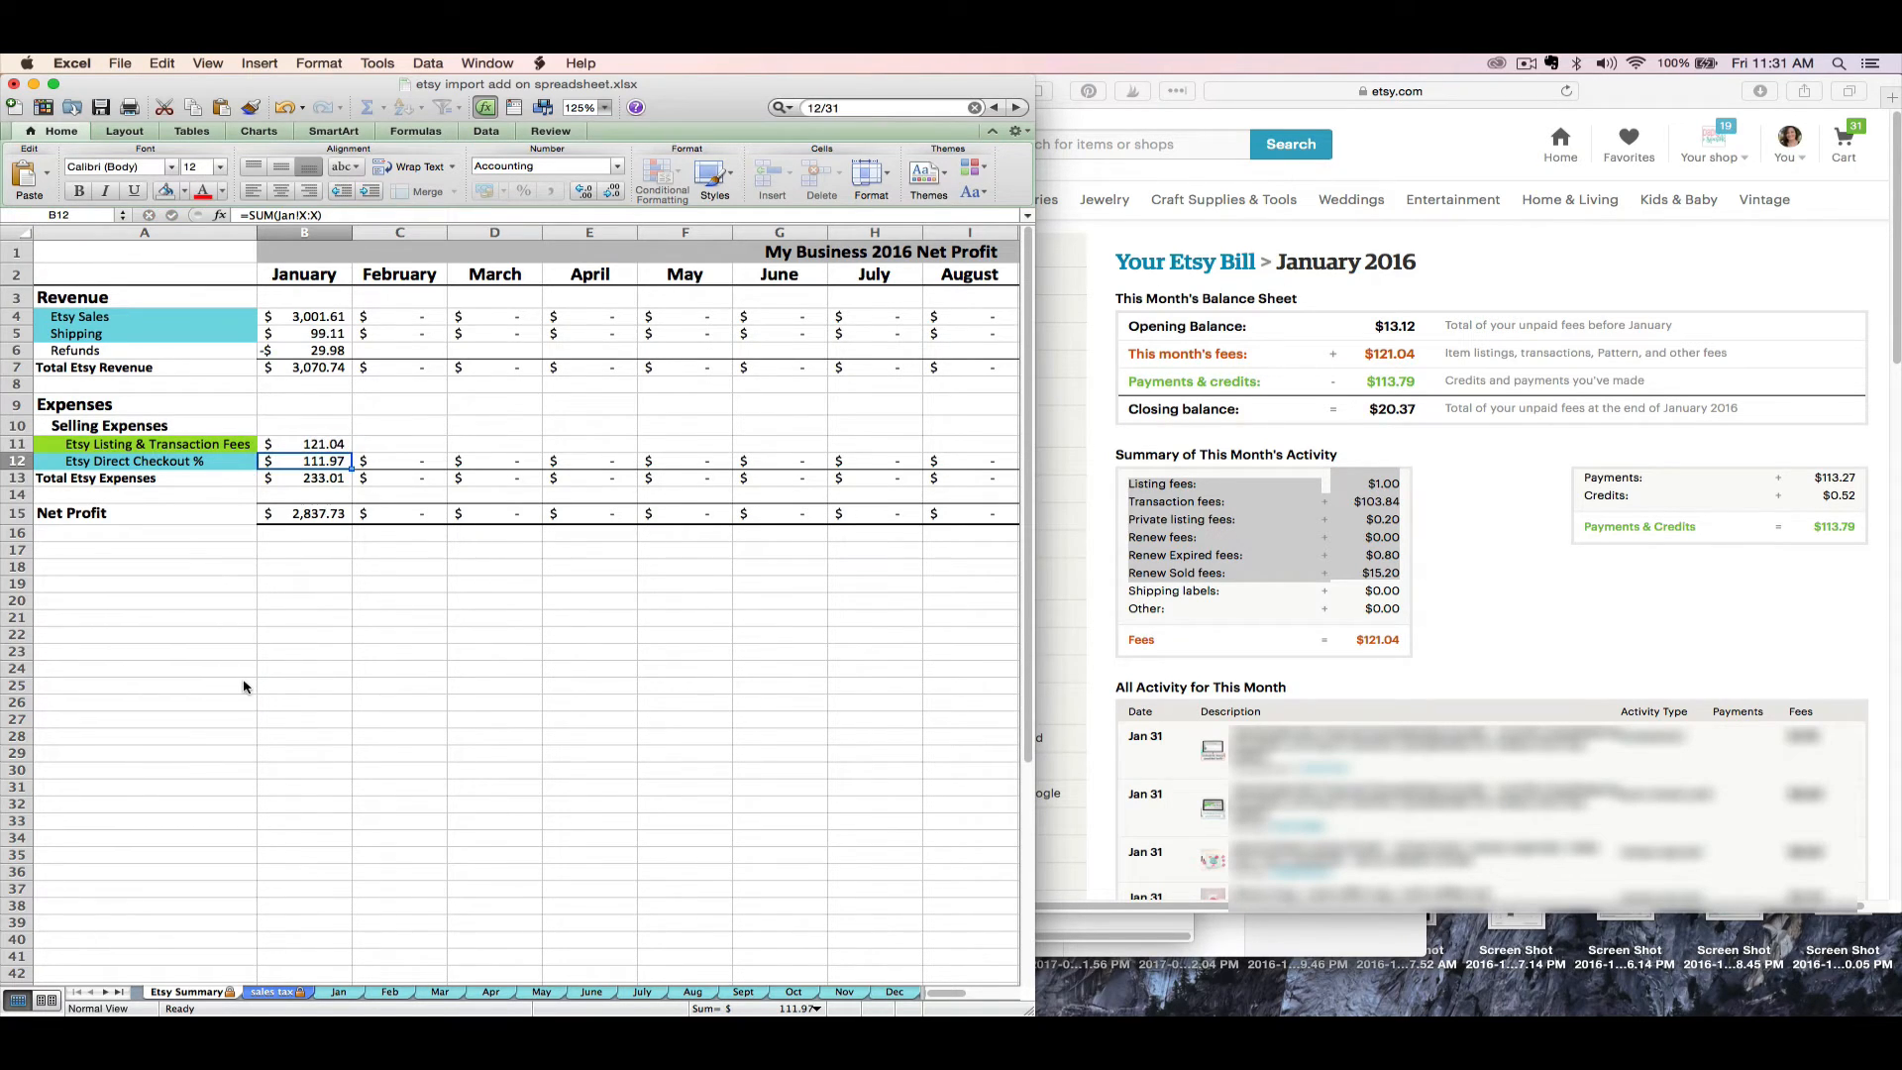
left_click(287, 443)
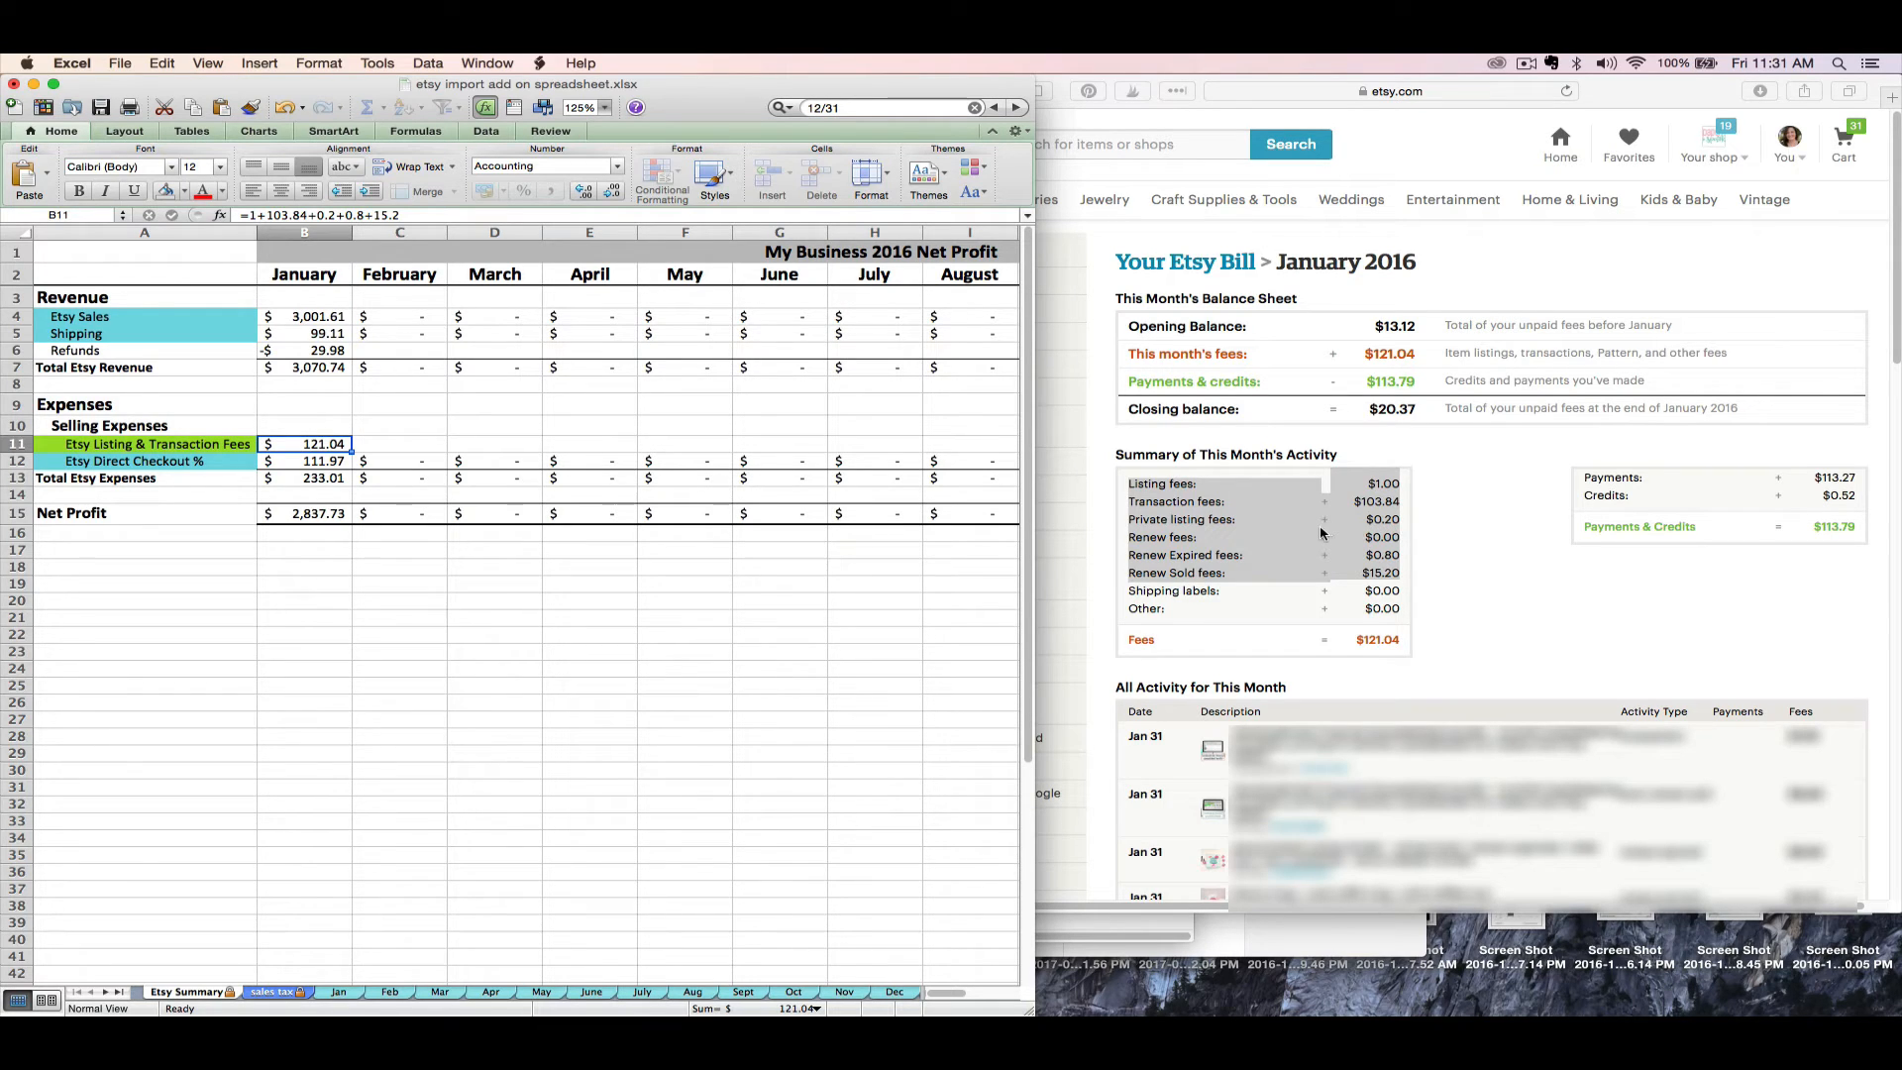
left_click(275, 462)
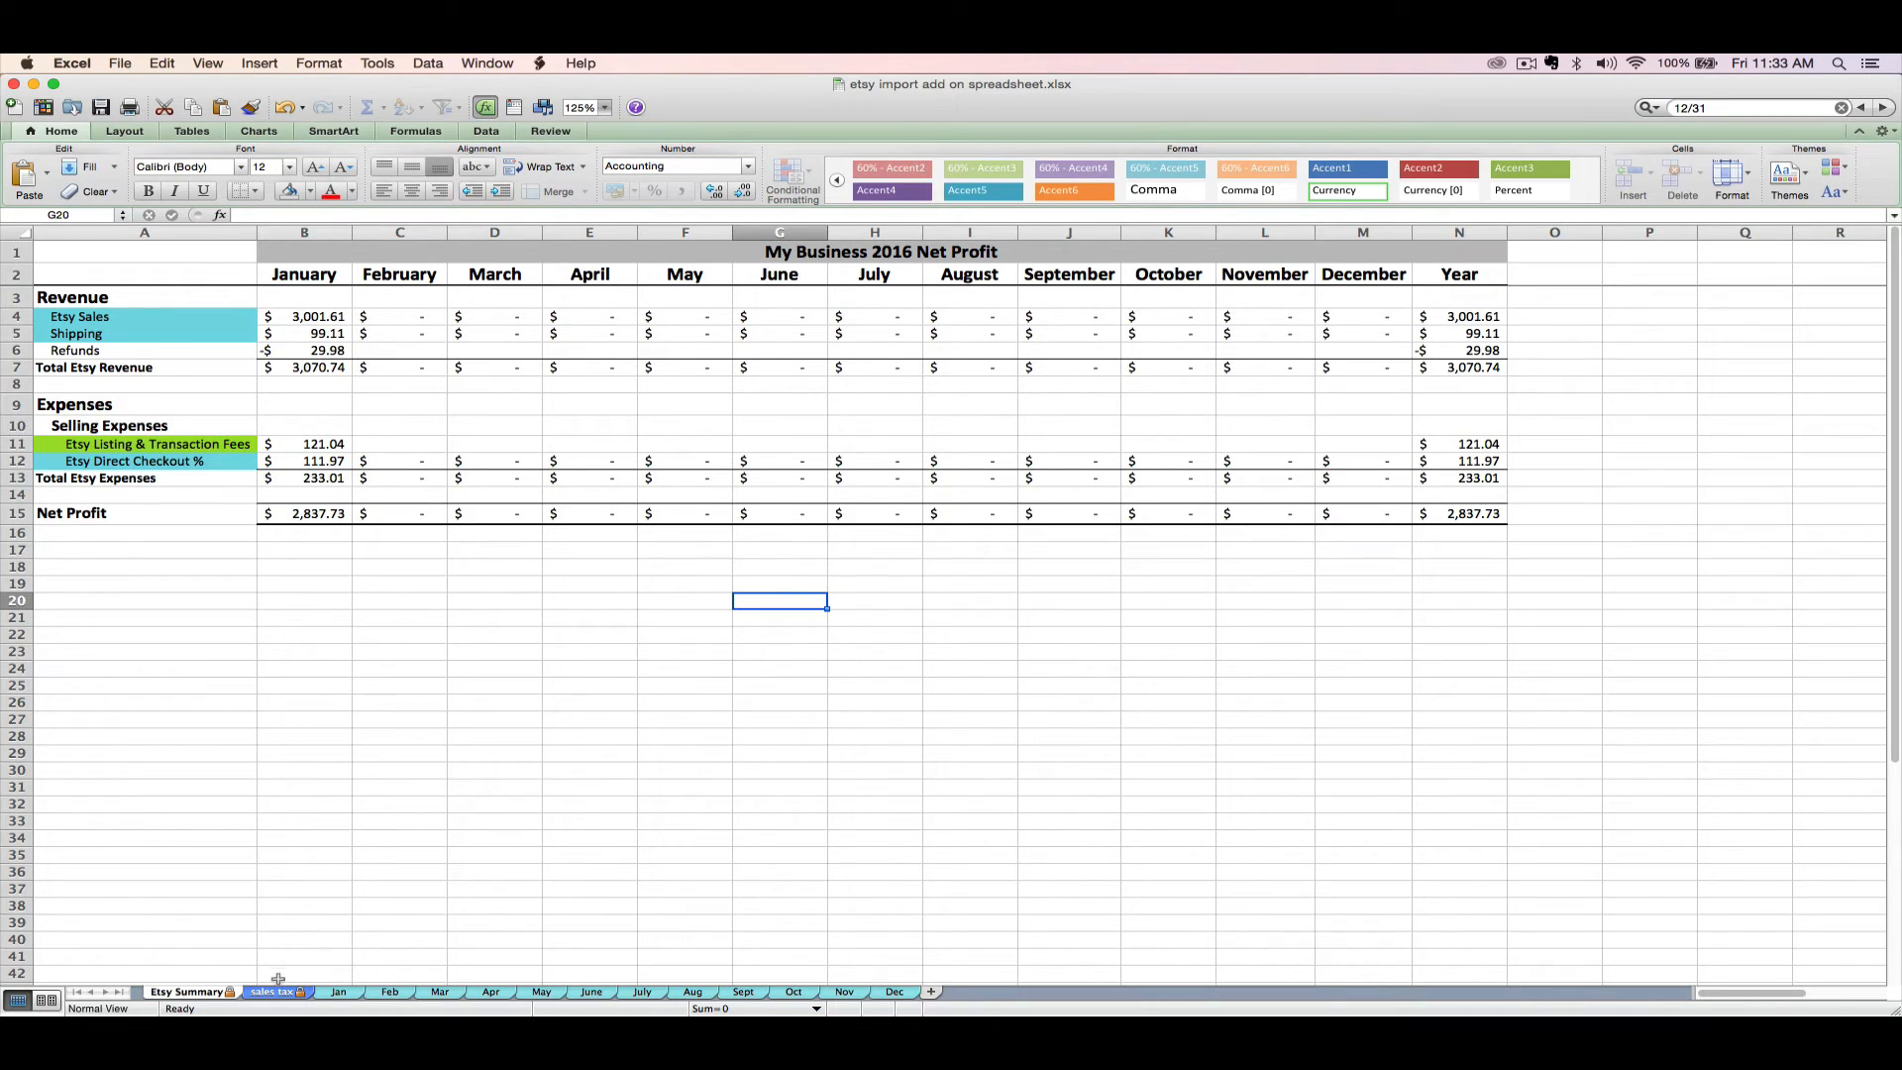
Step: Set the Sales Tax State to TX on the sales tax sheet
left_click(270, 993)
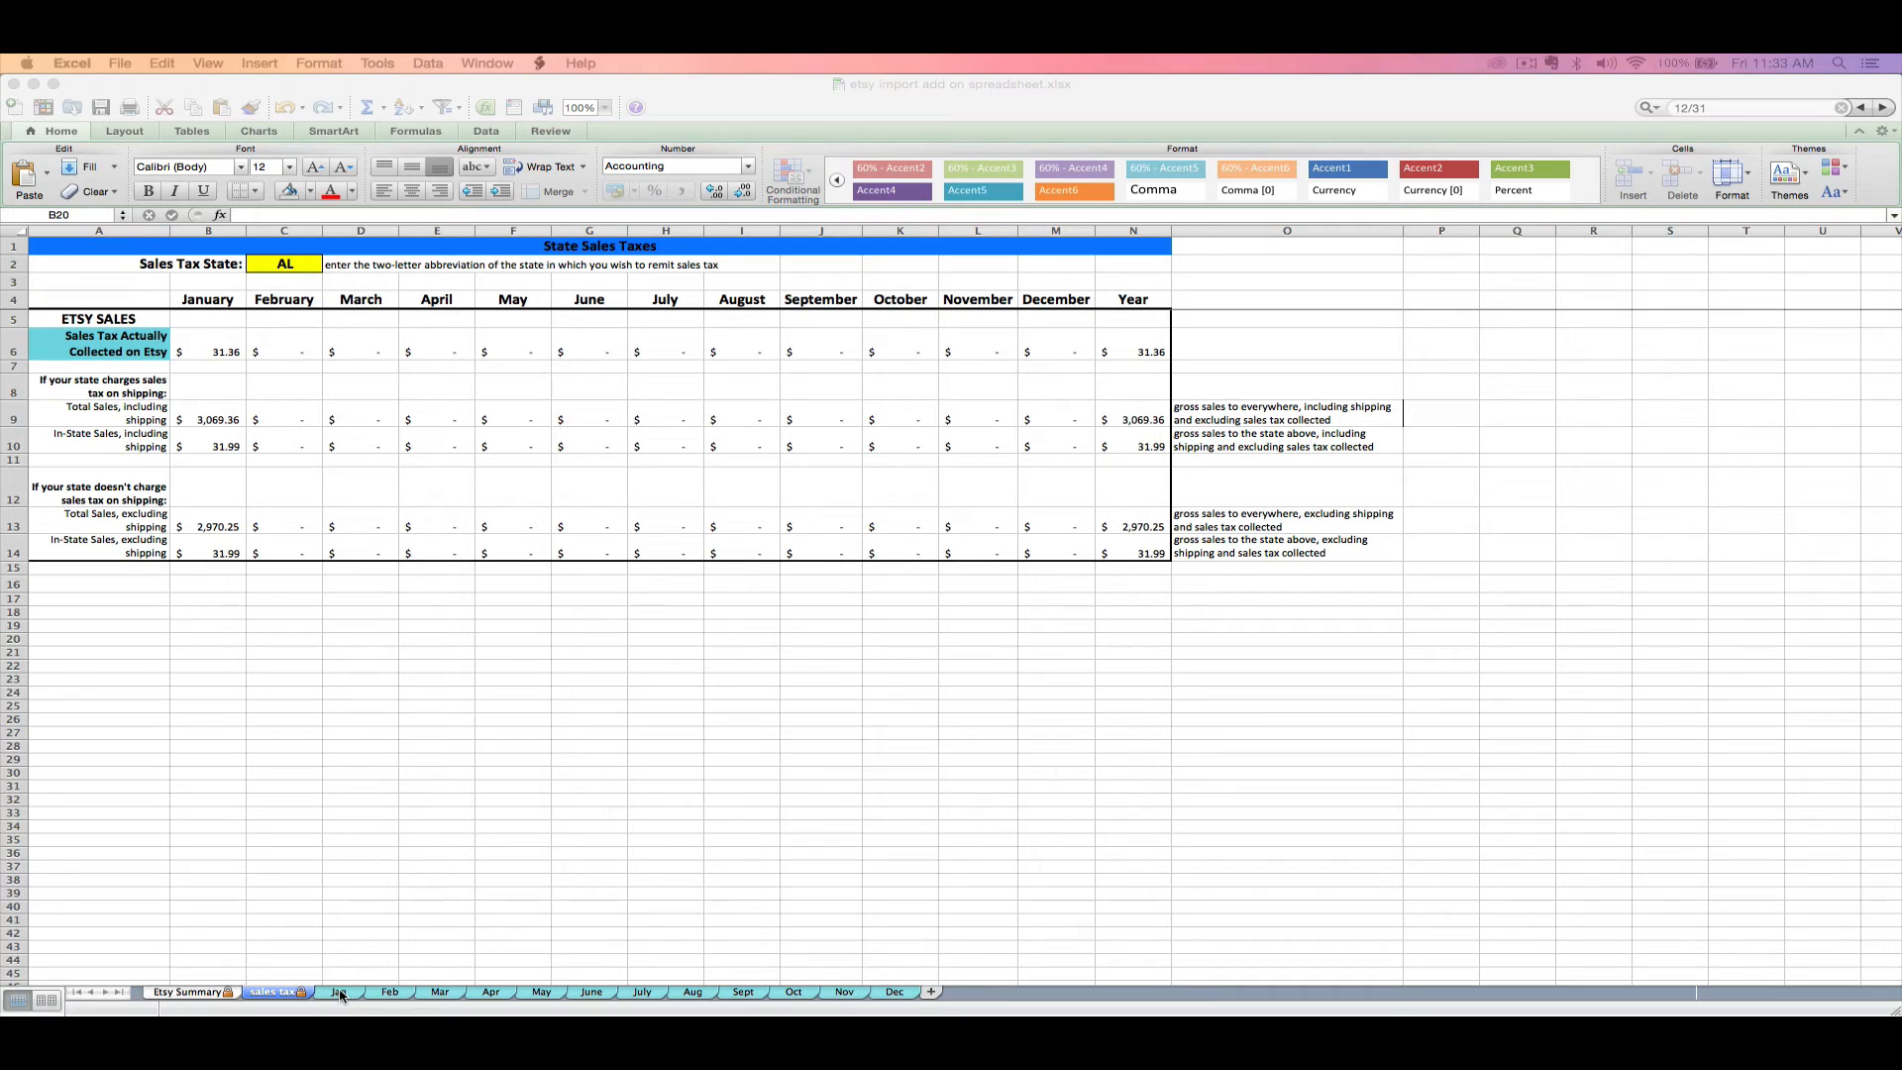
left_click(283, 264)
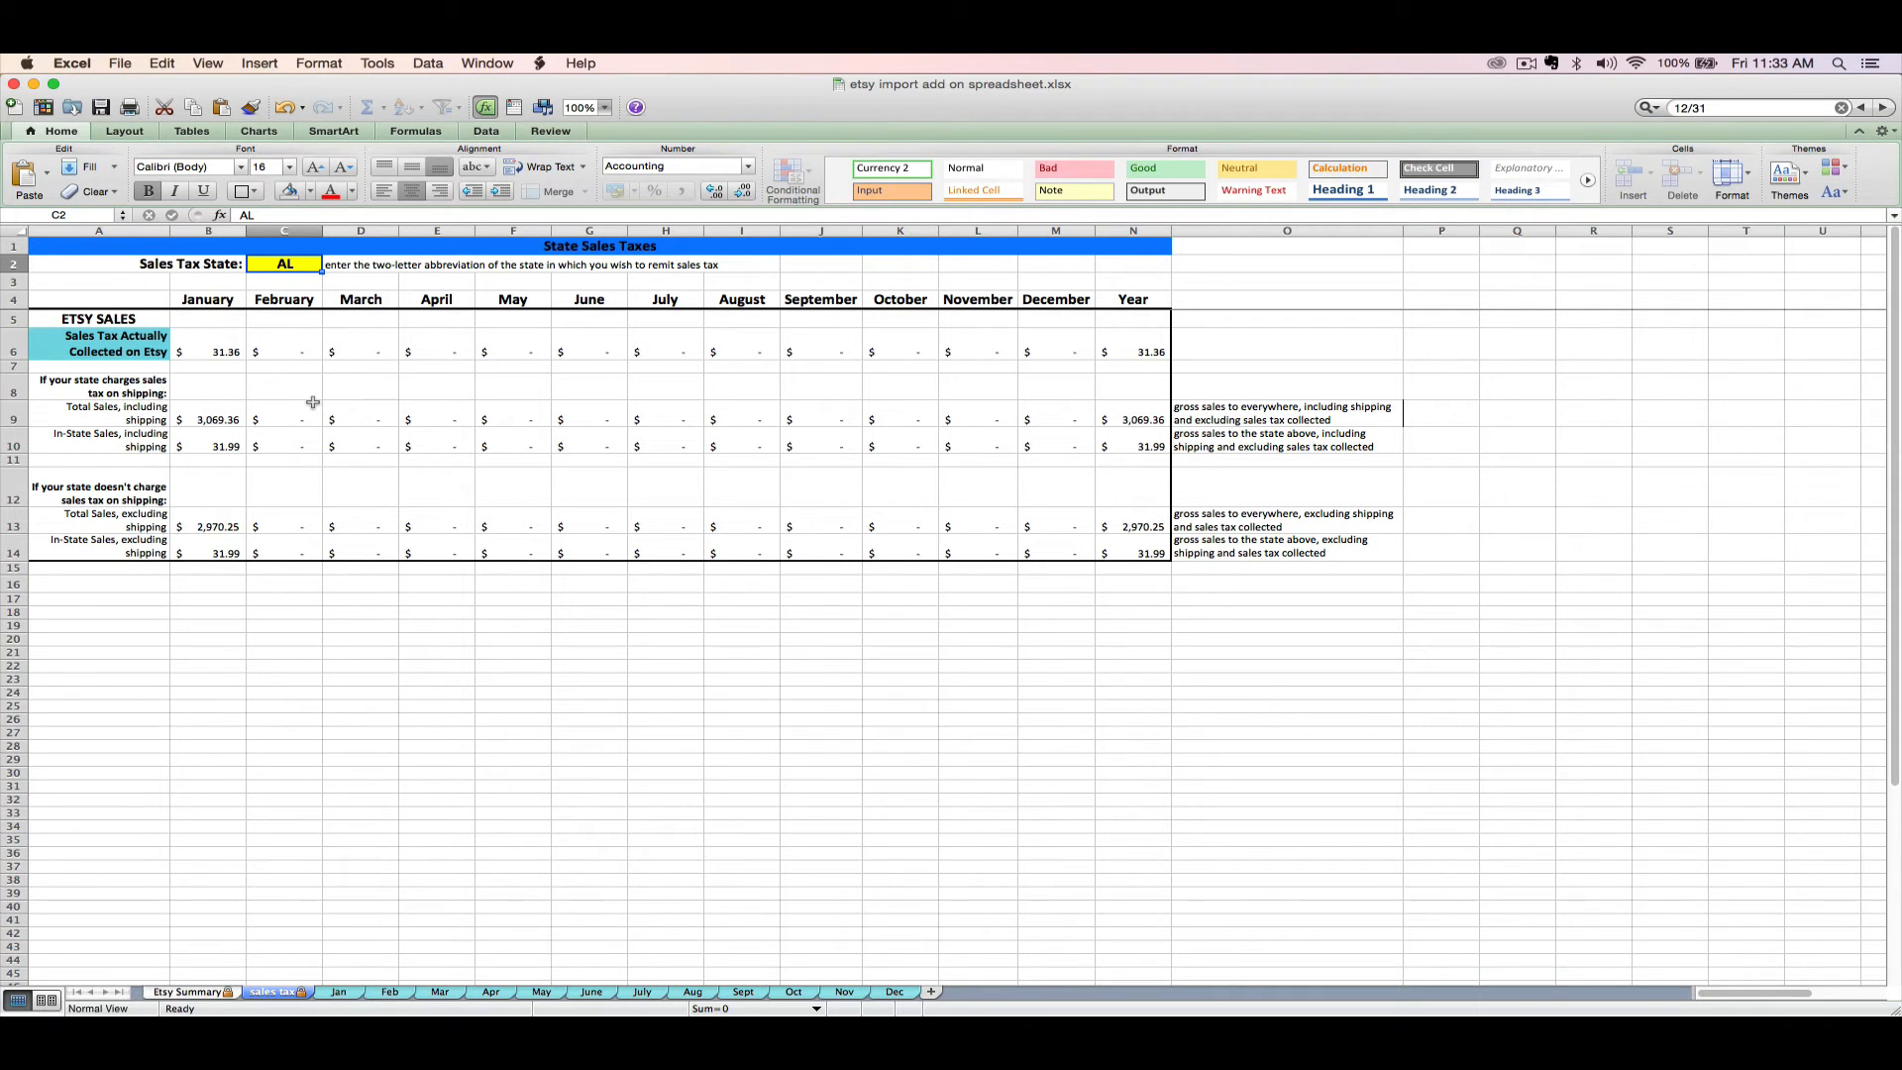
type("TX")
key("Return")
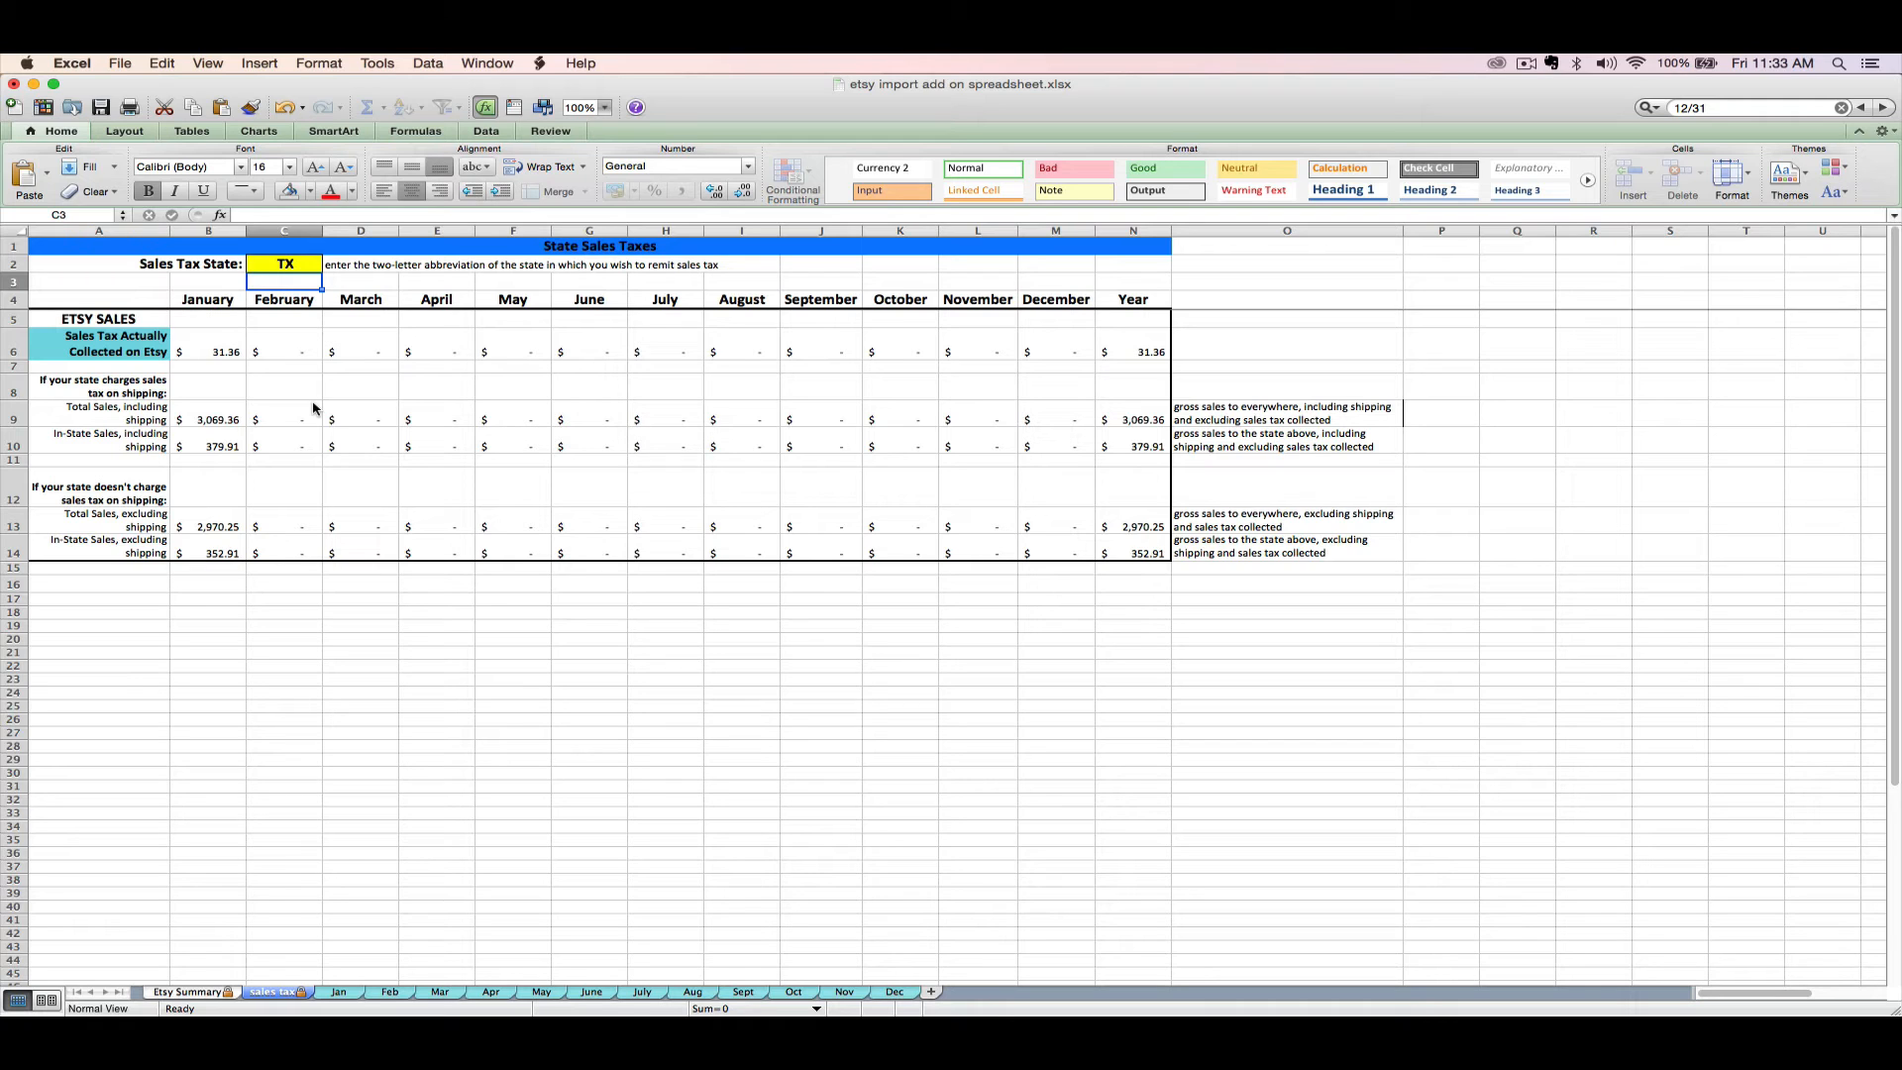
Step: Examine the January formulas for sales tax collected and for total and in-state sales, including and excluding shipping
left_click(236, 354)
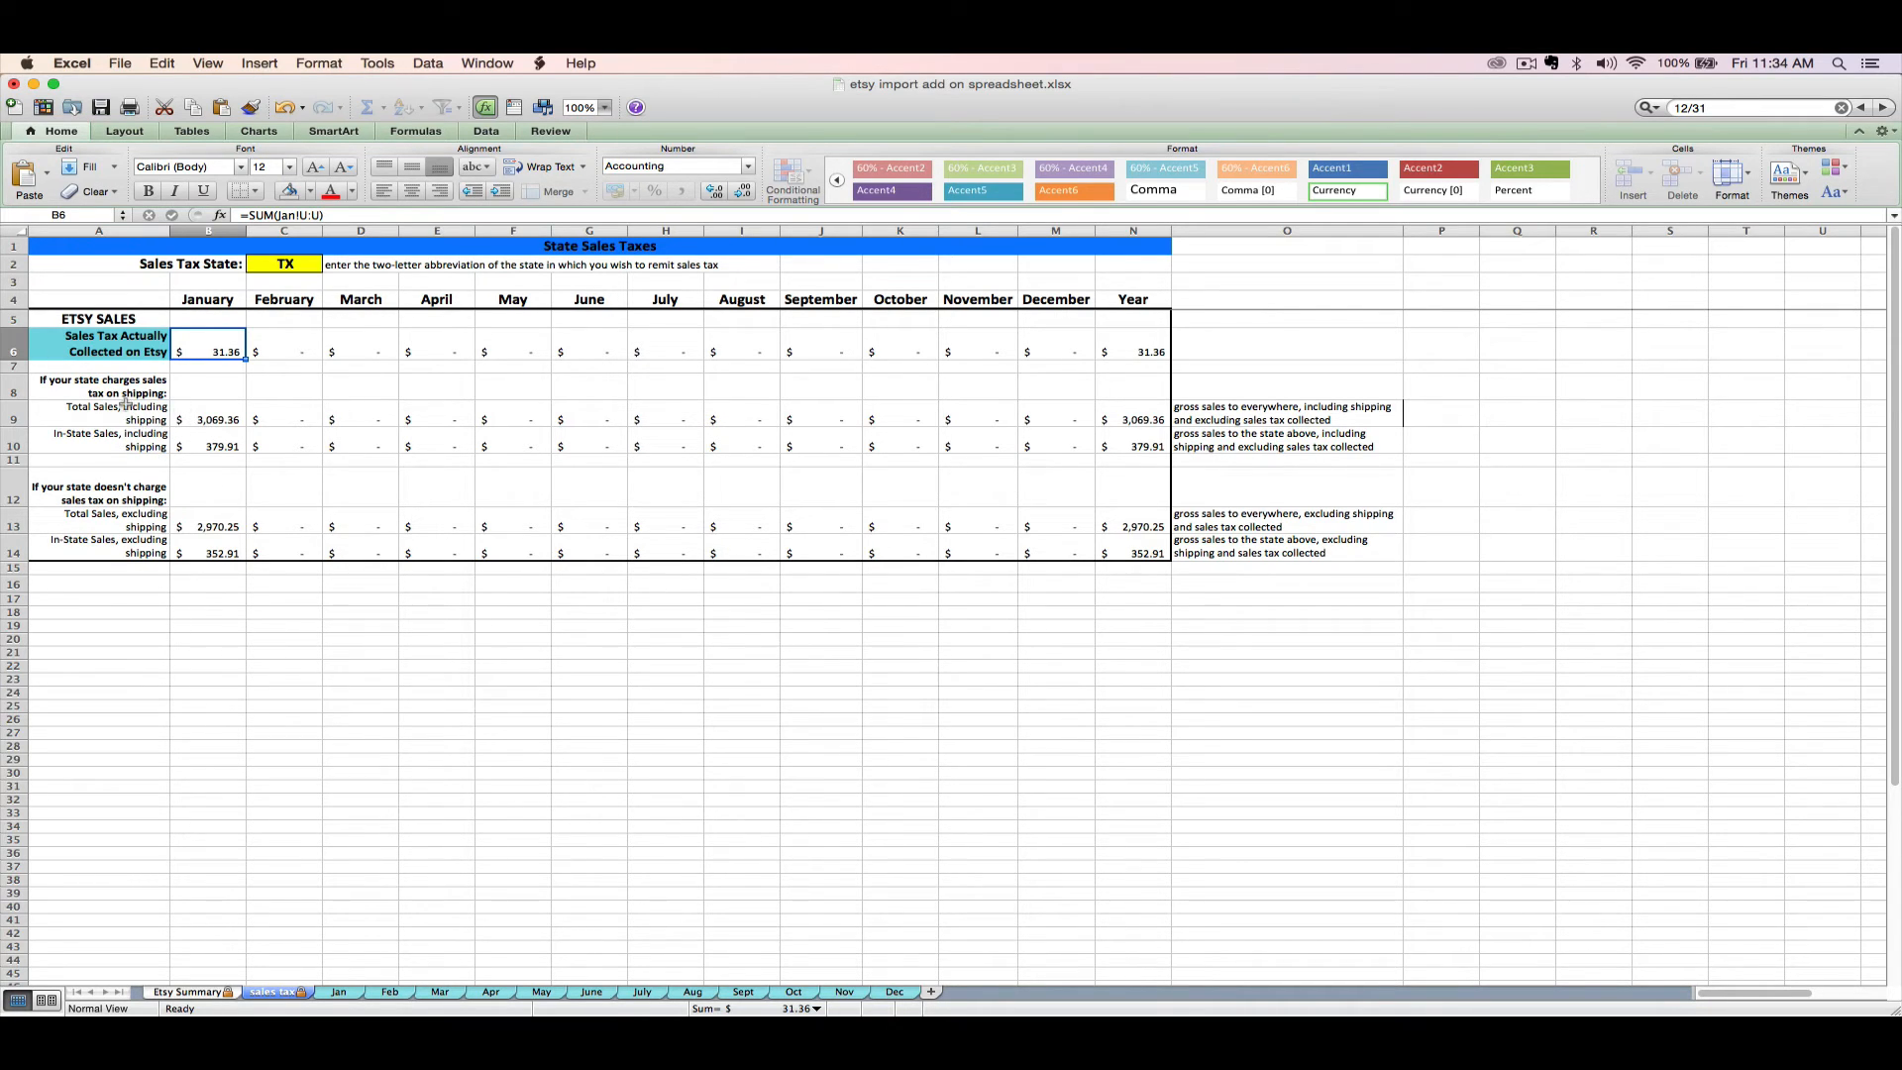
left_click(201, 417)
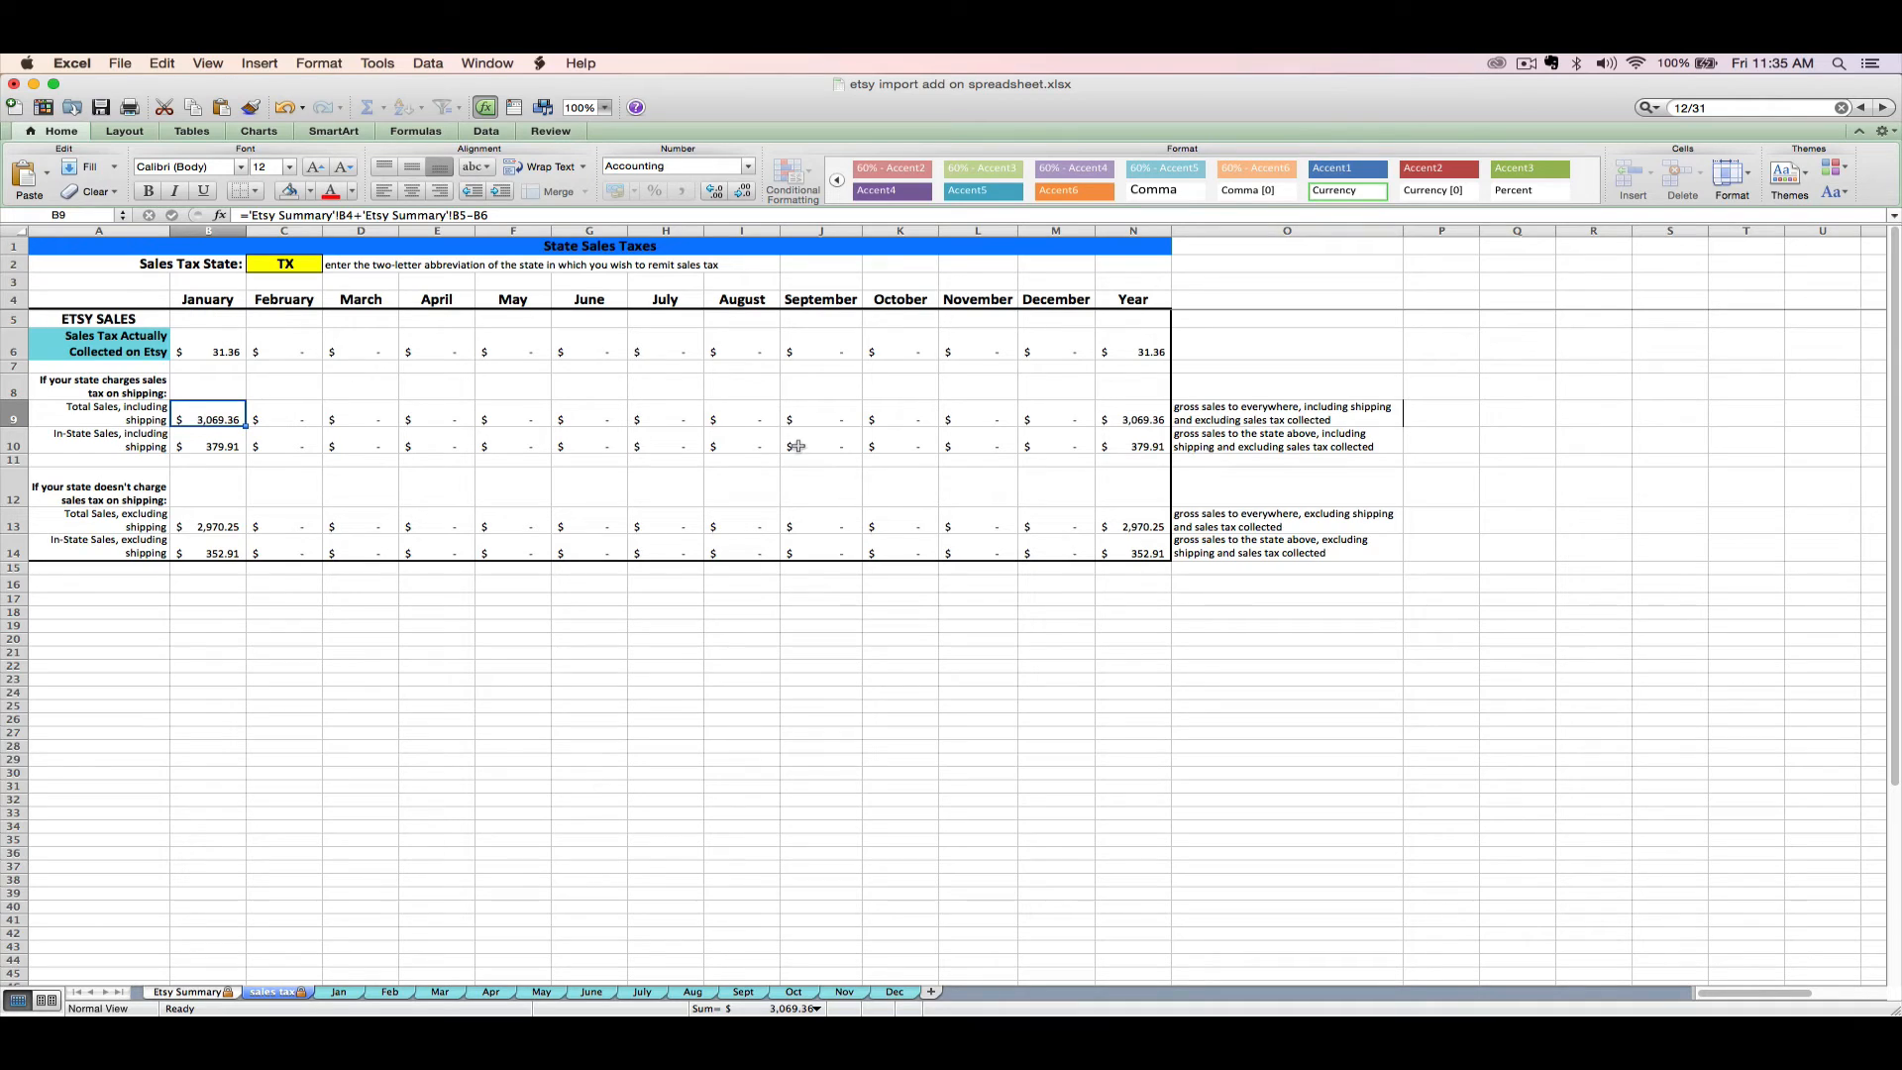
left_click(224, 442)
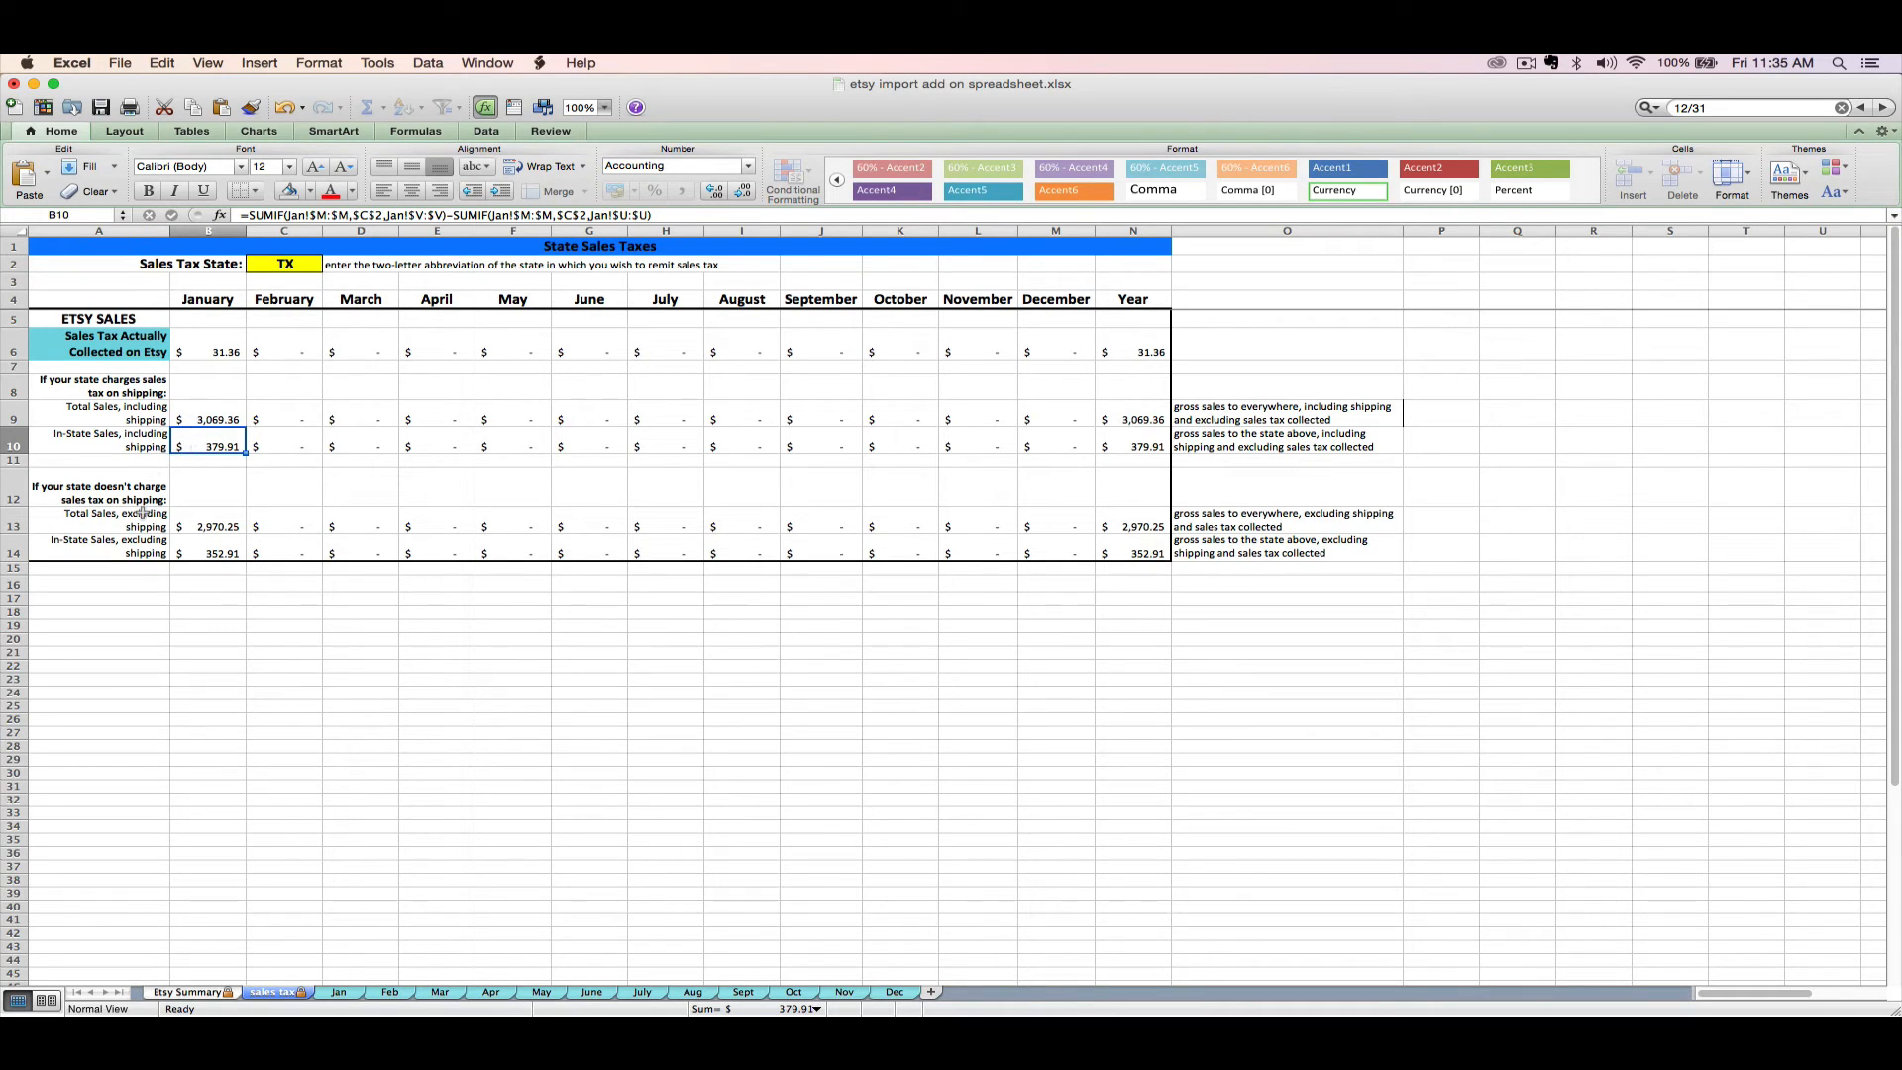
left_click(192, 522)
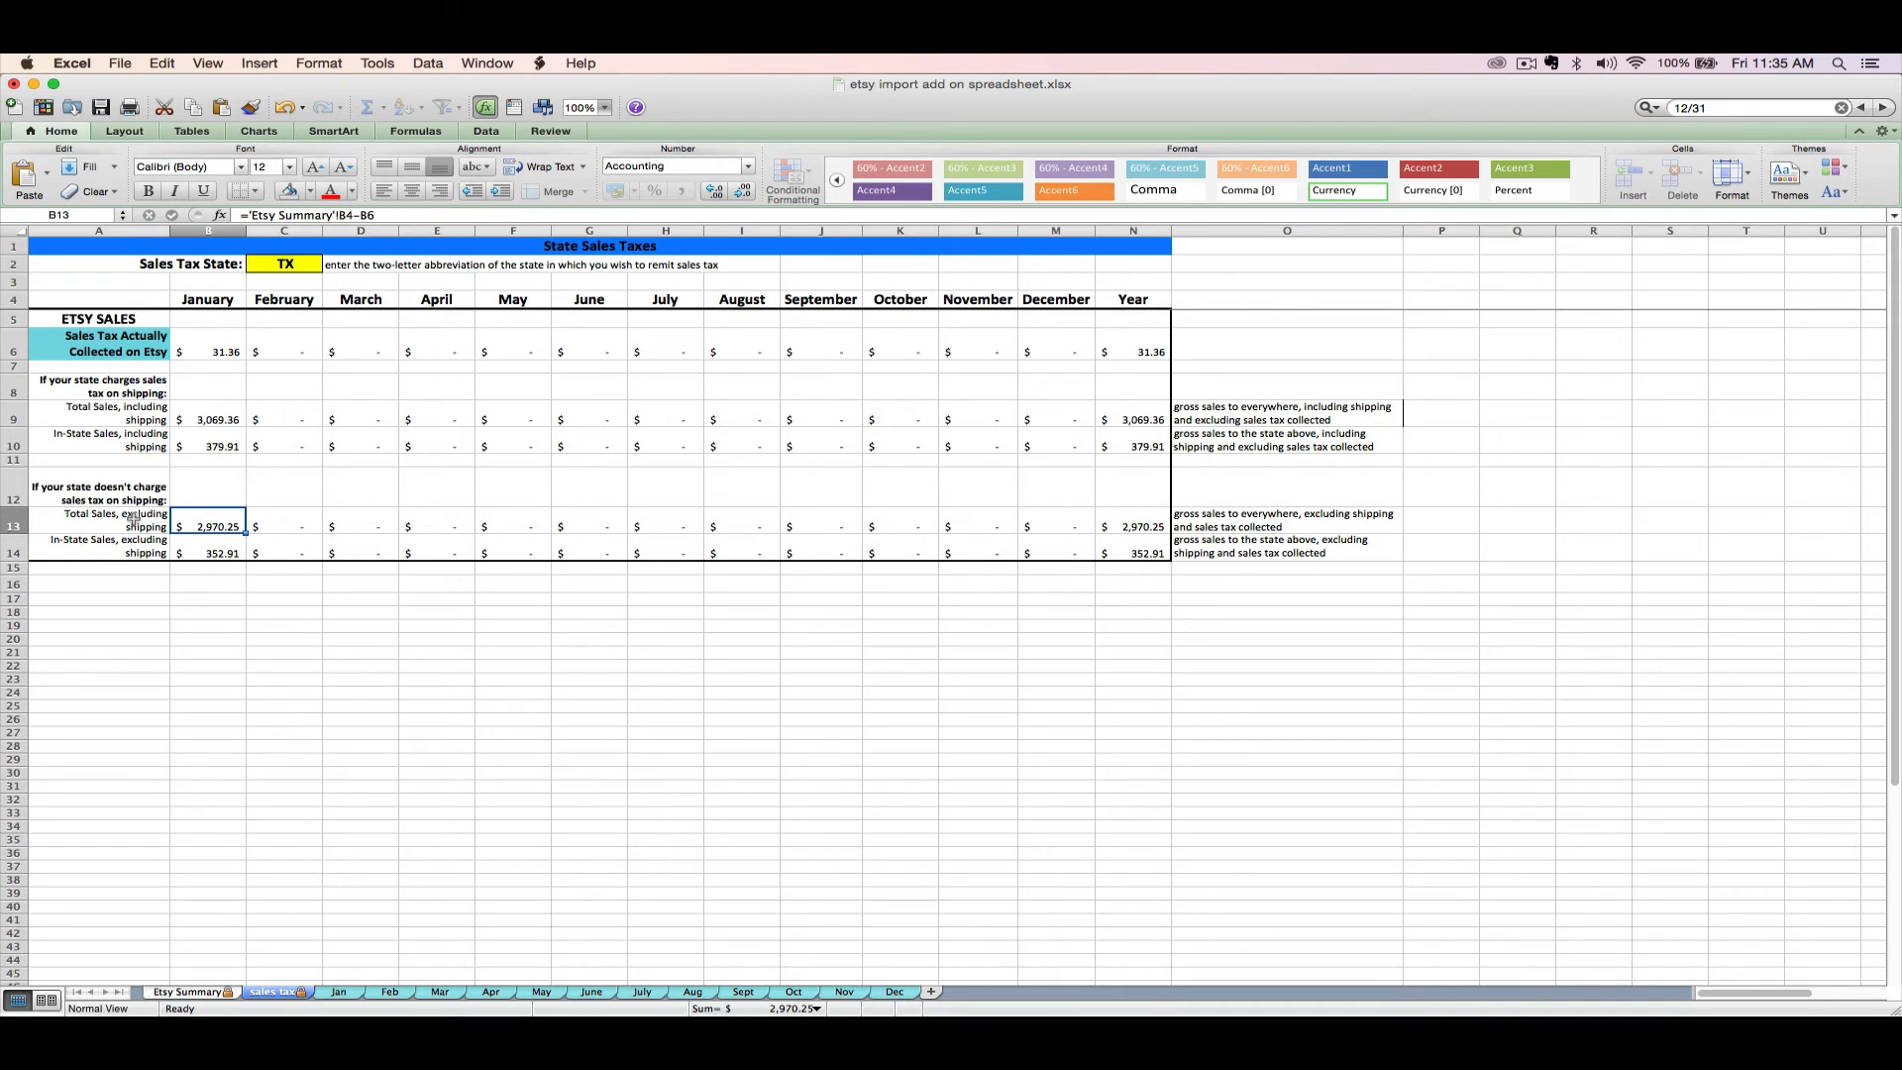
left_click(211, 547)
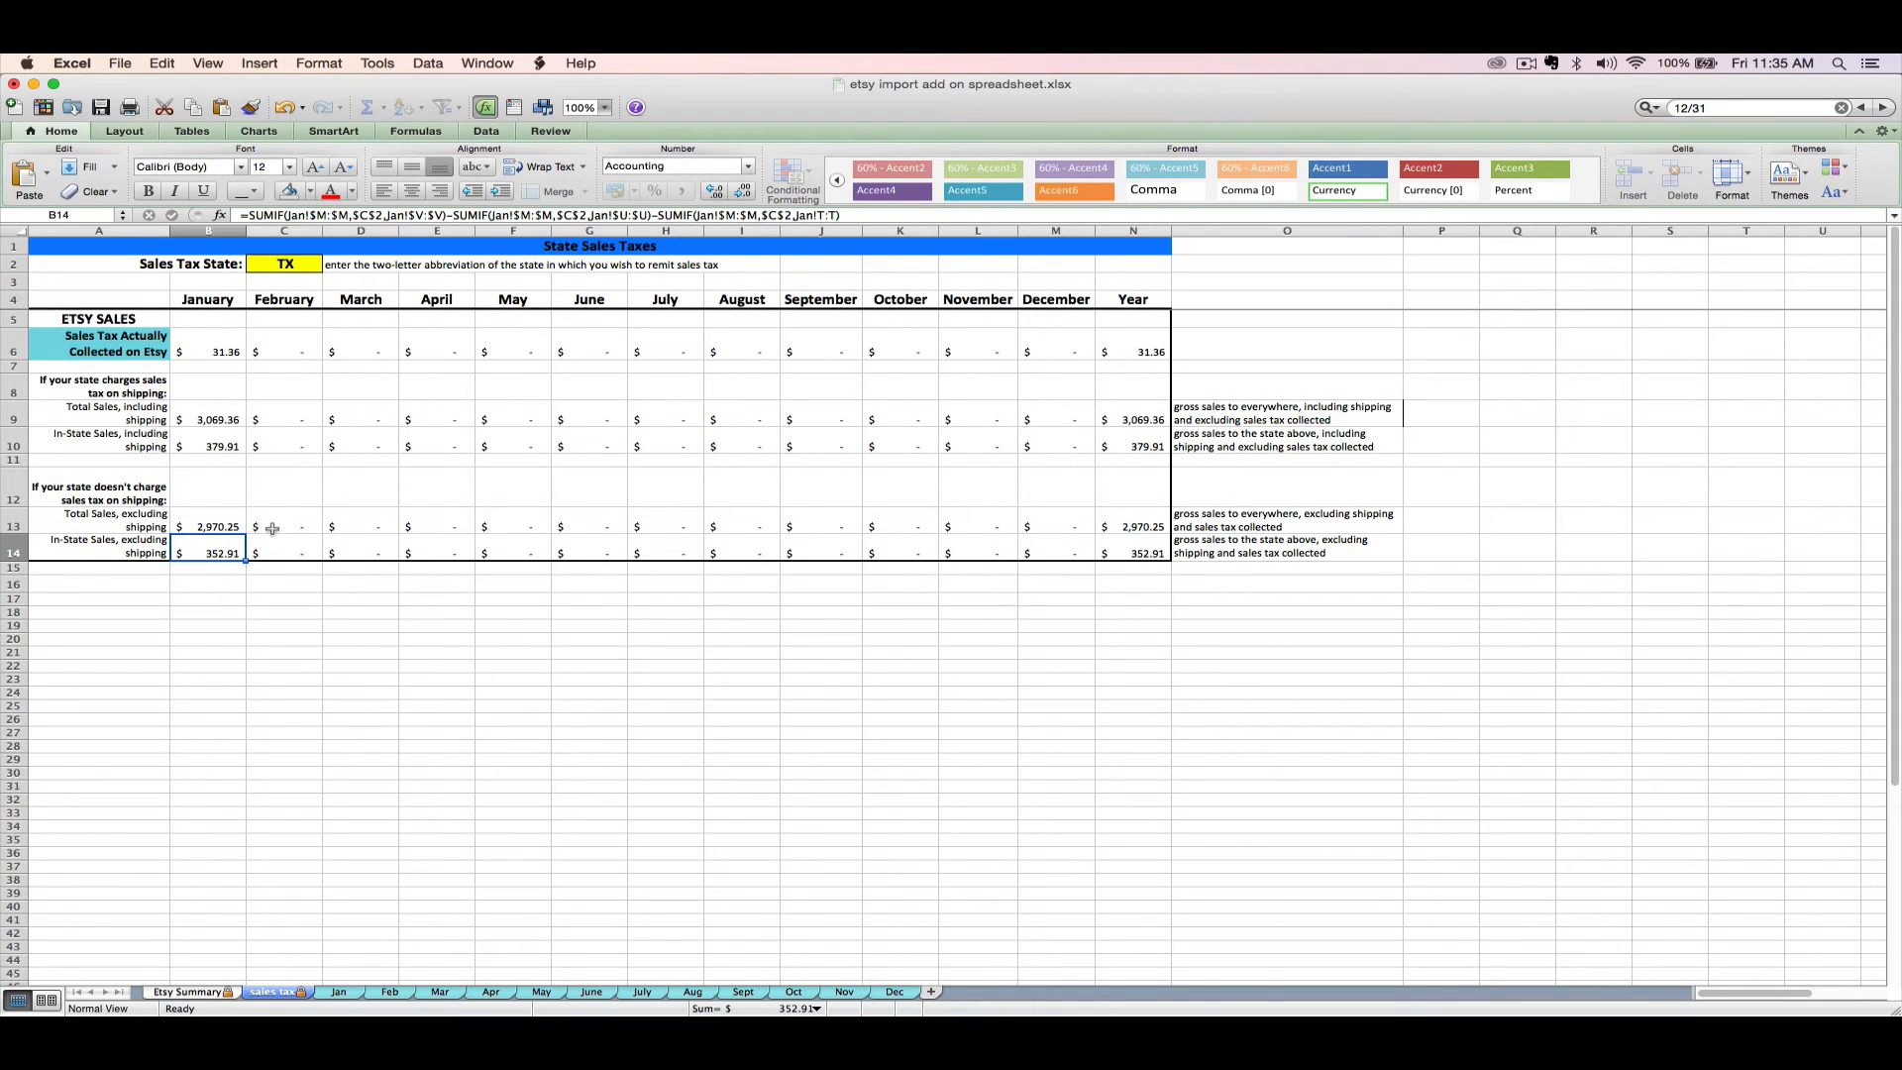
left_click(208, 446)
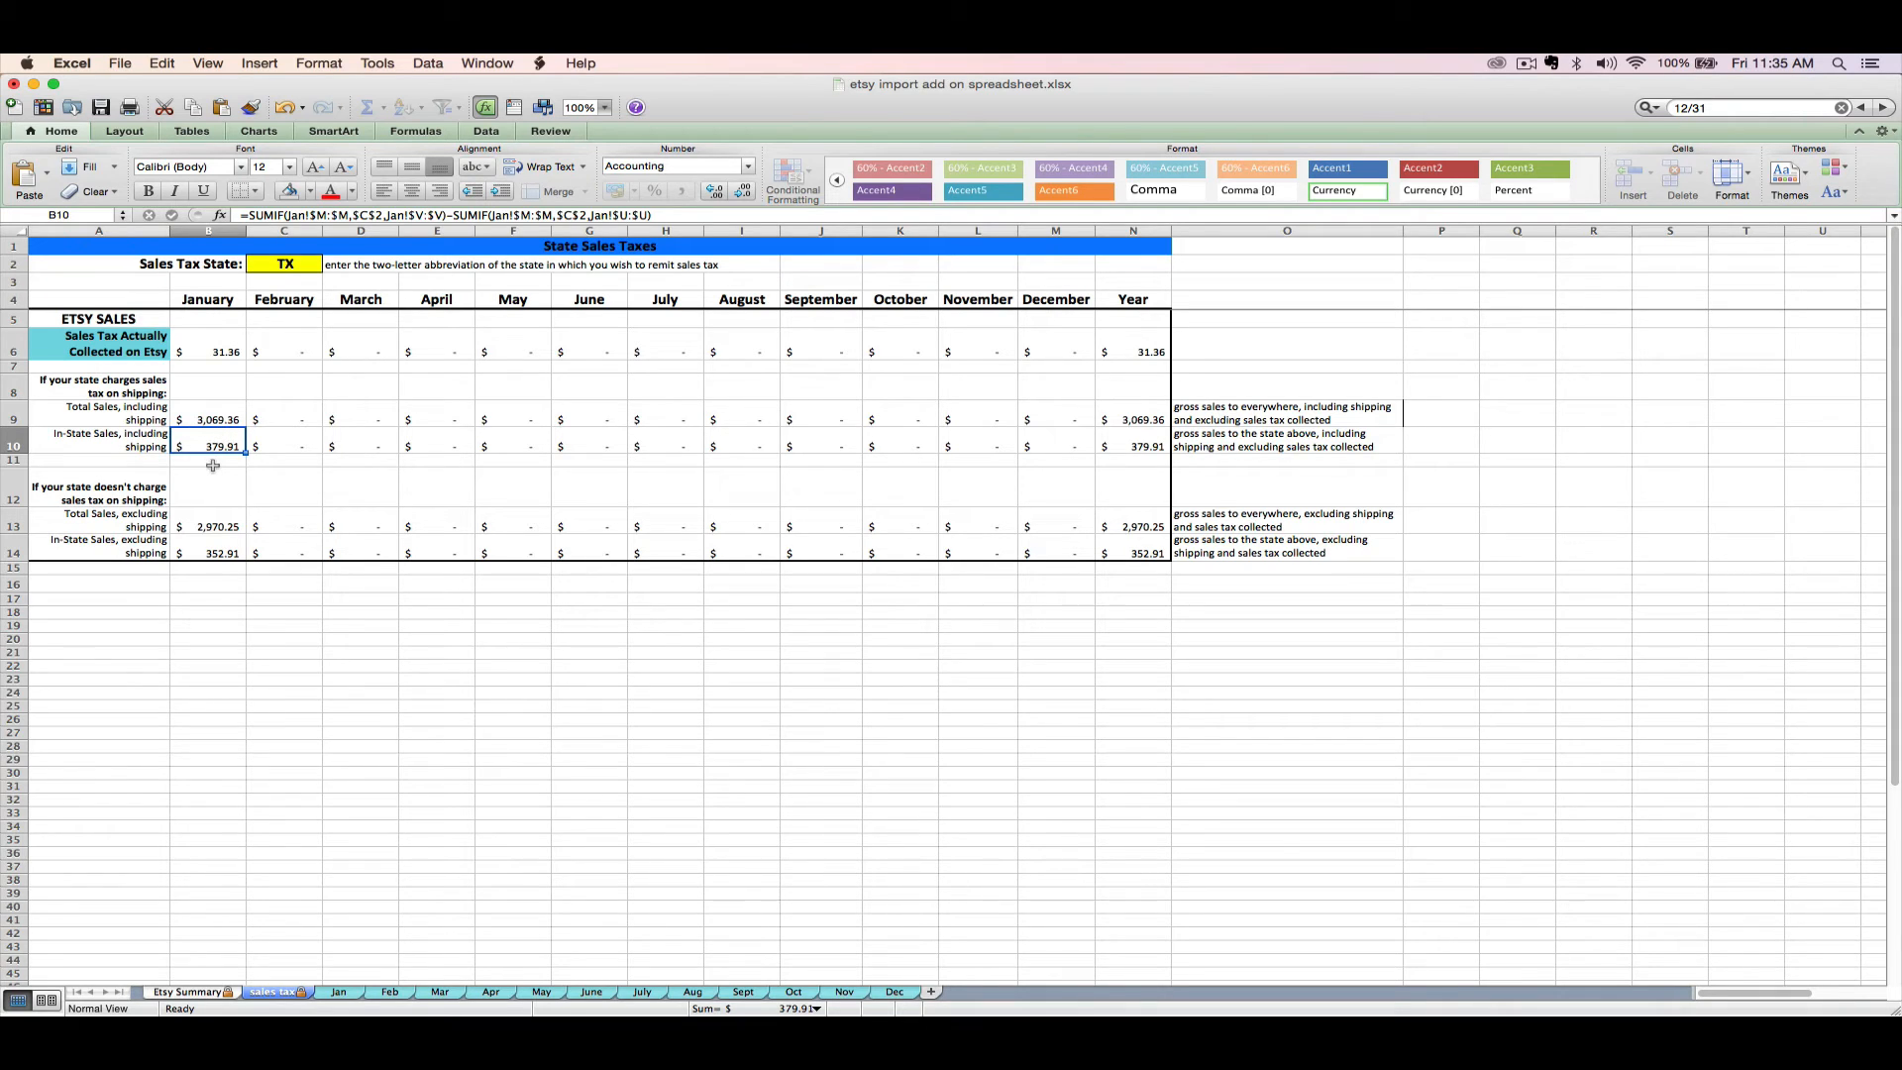
left_click(211, 546)
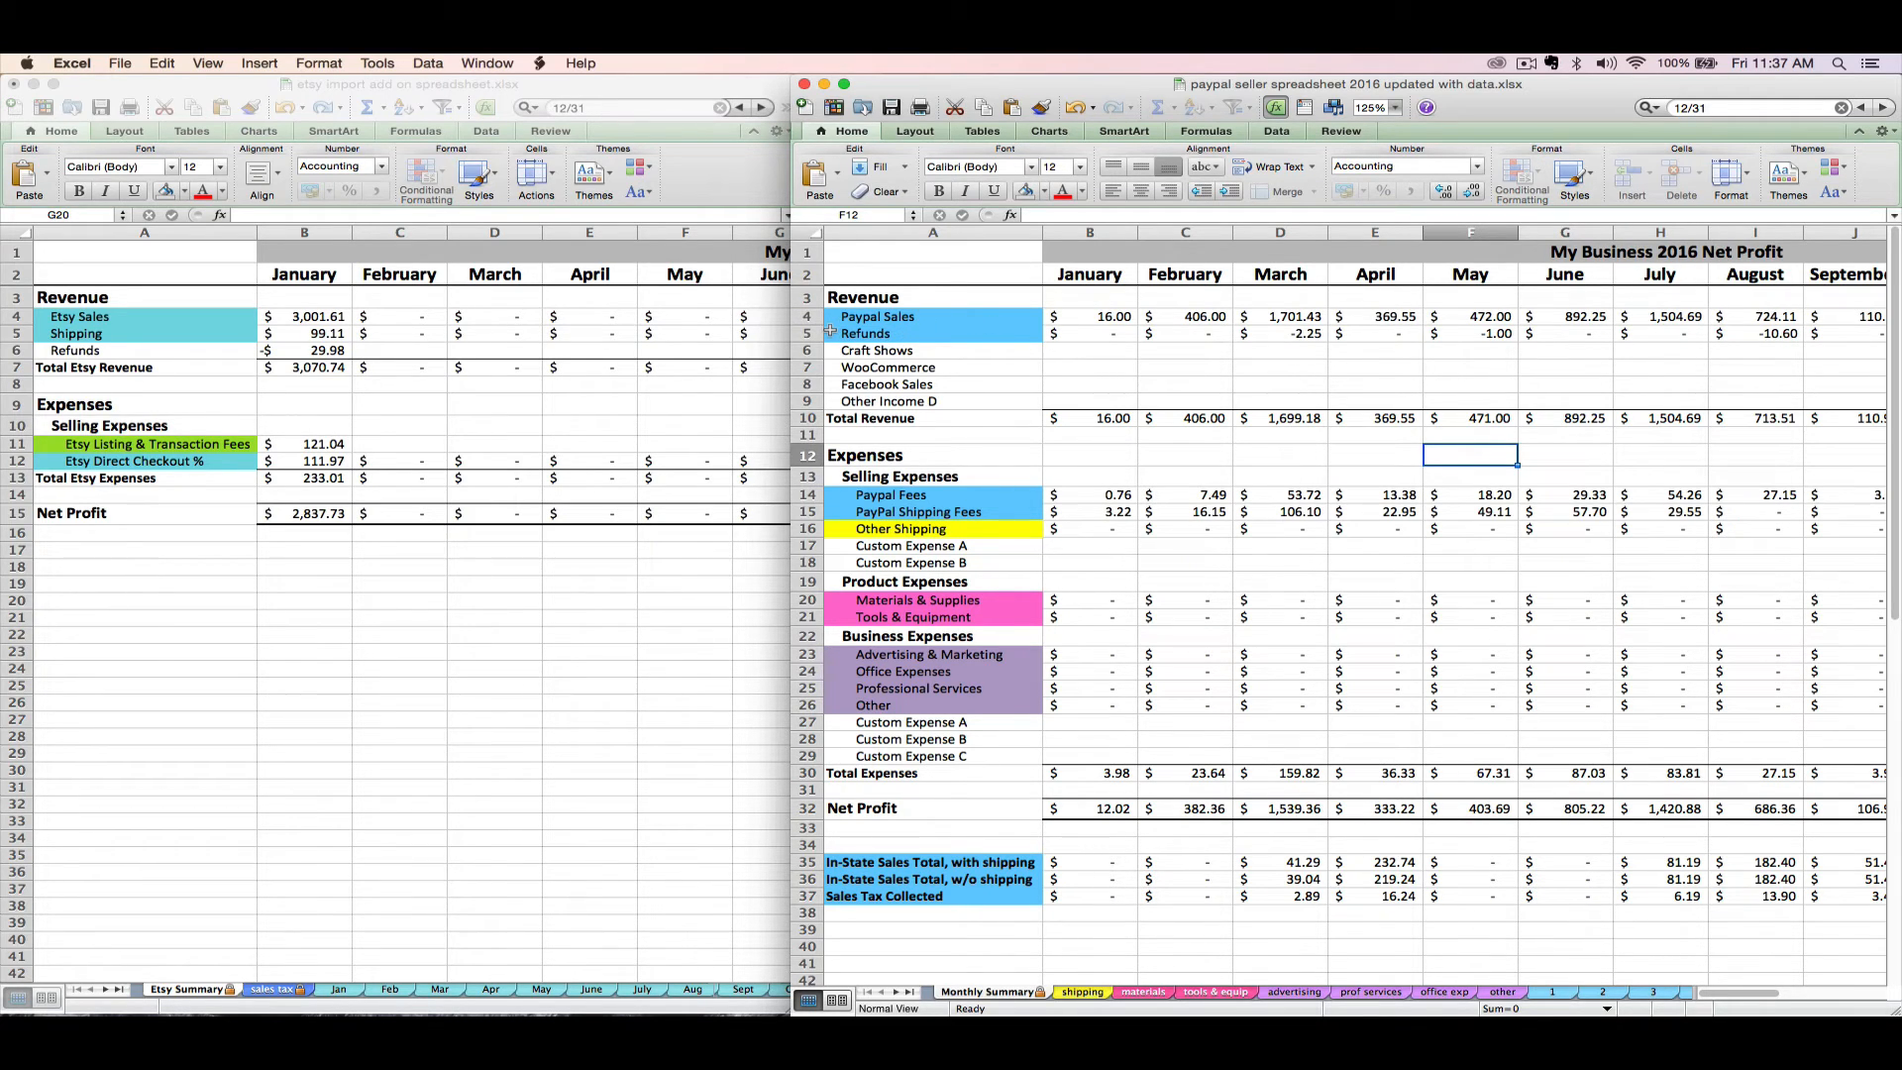
Step: Rename the Other Income D row in the PayPal seller workbook as Etsy Net Sales and enter 3070.74 for January
left_click(946, 401)
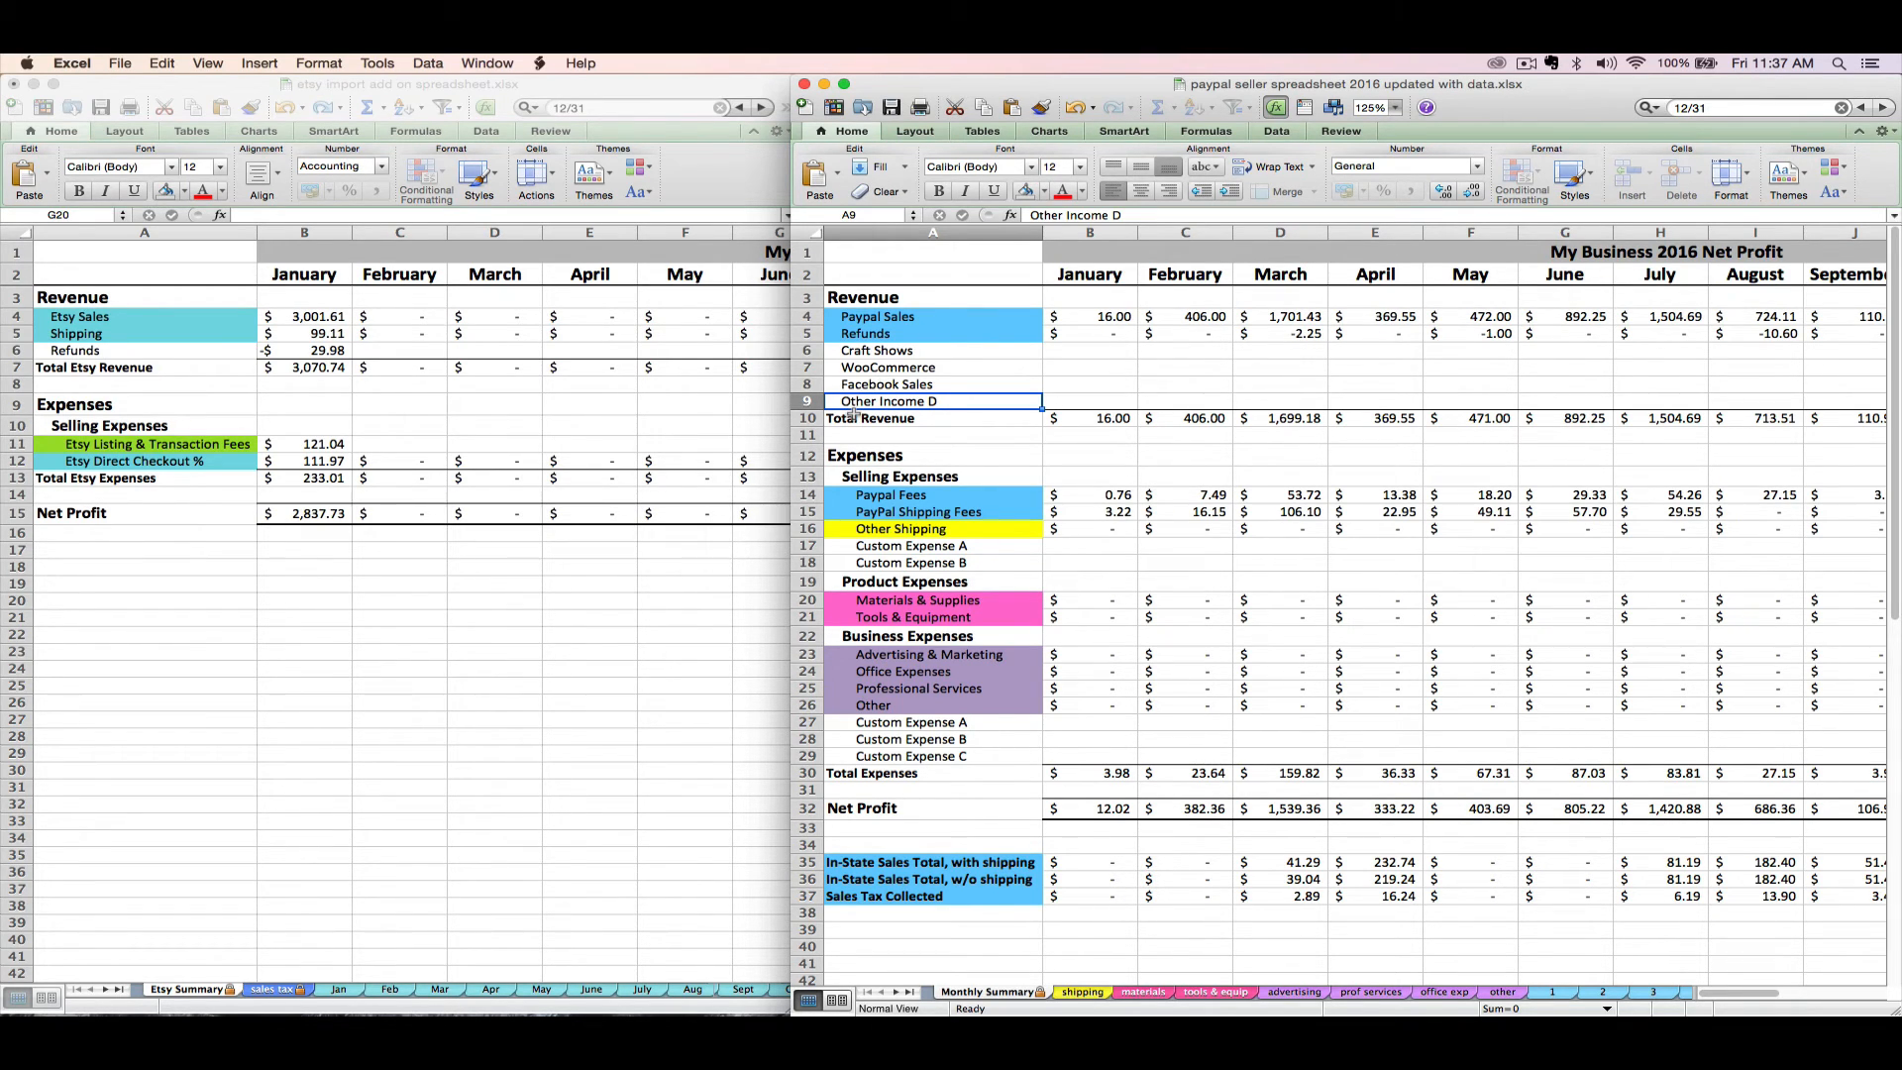
type("Et")
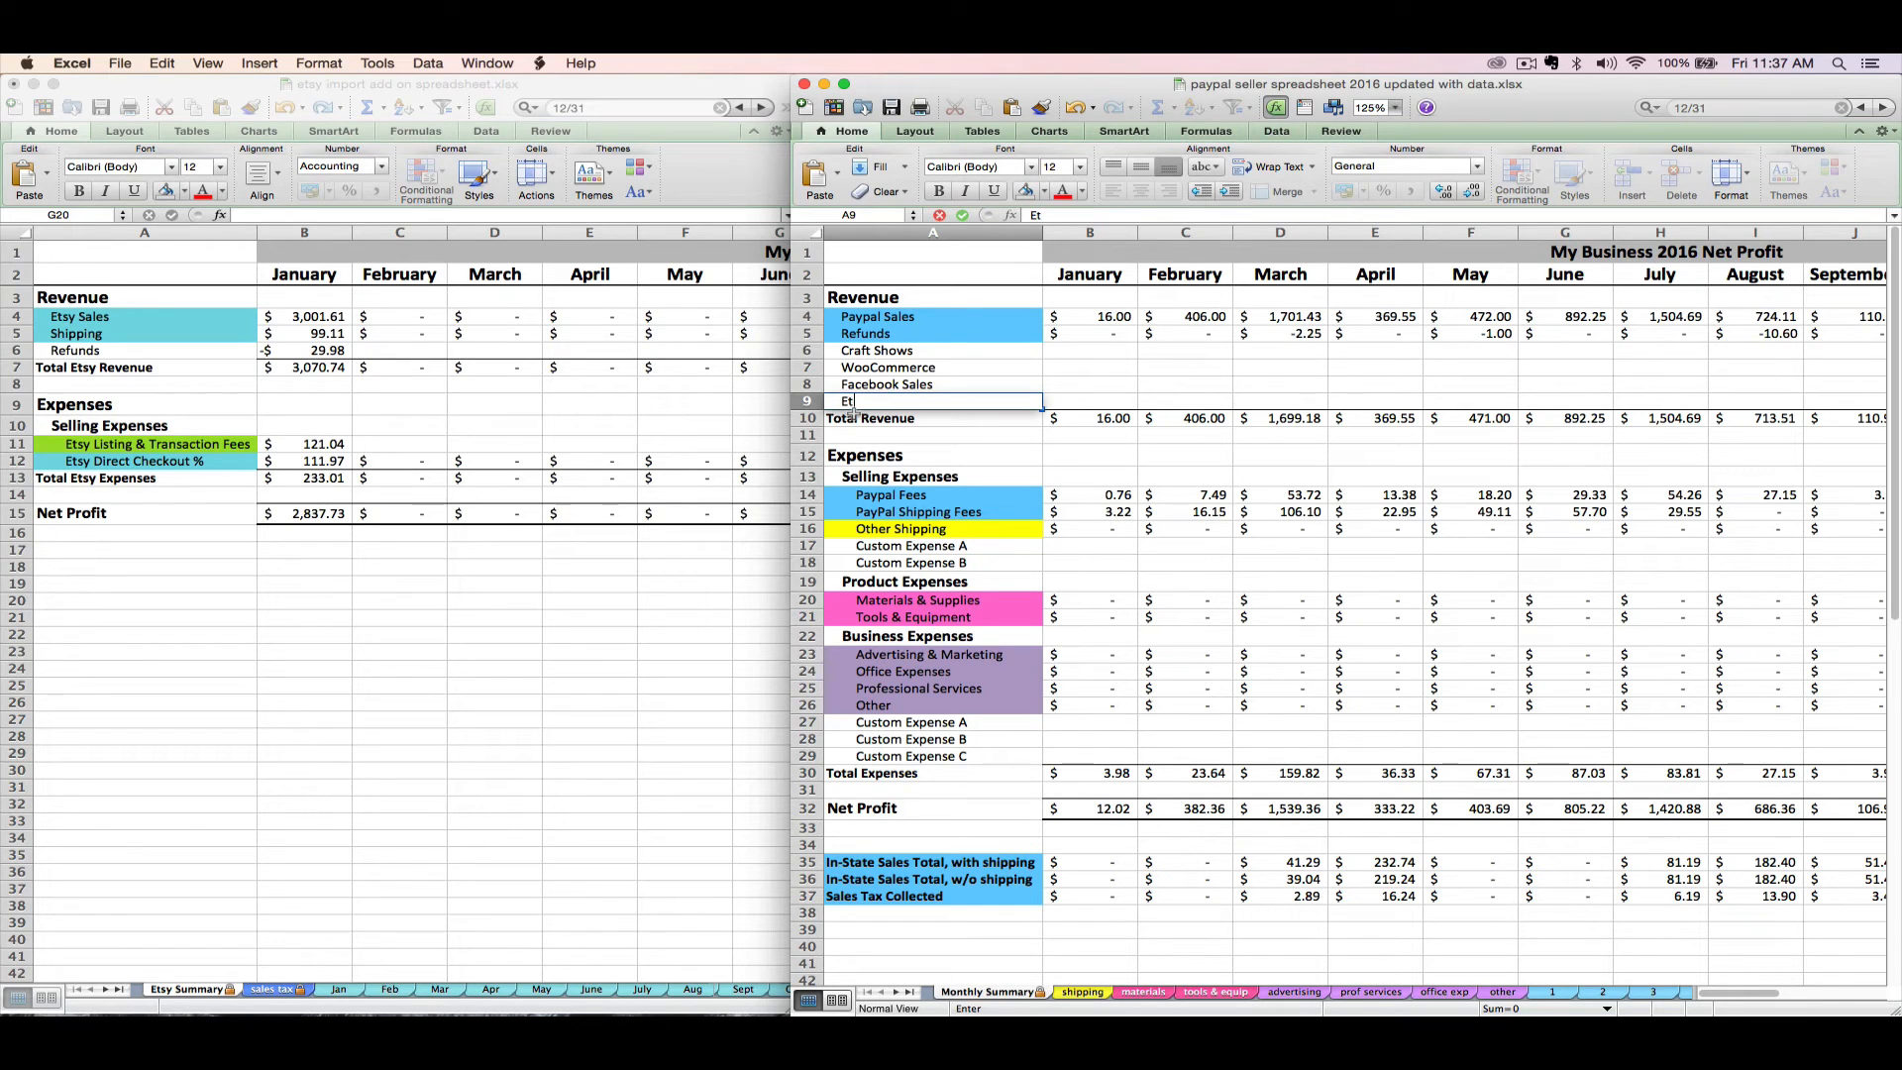
type("sy Net Sales")
key("Tab")
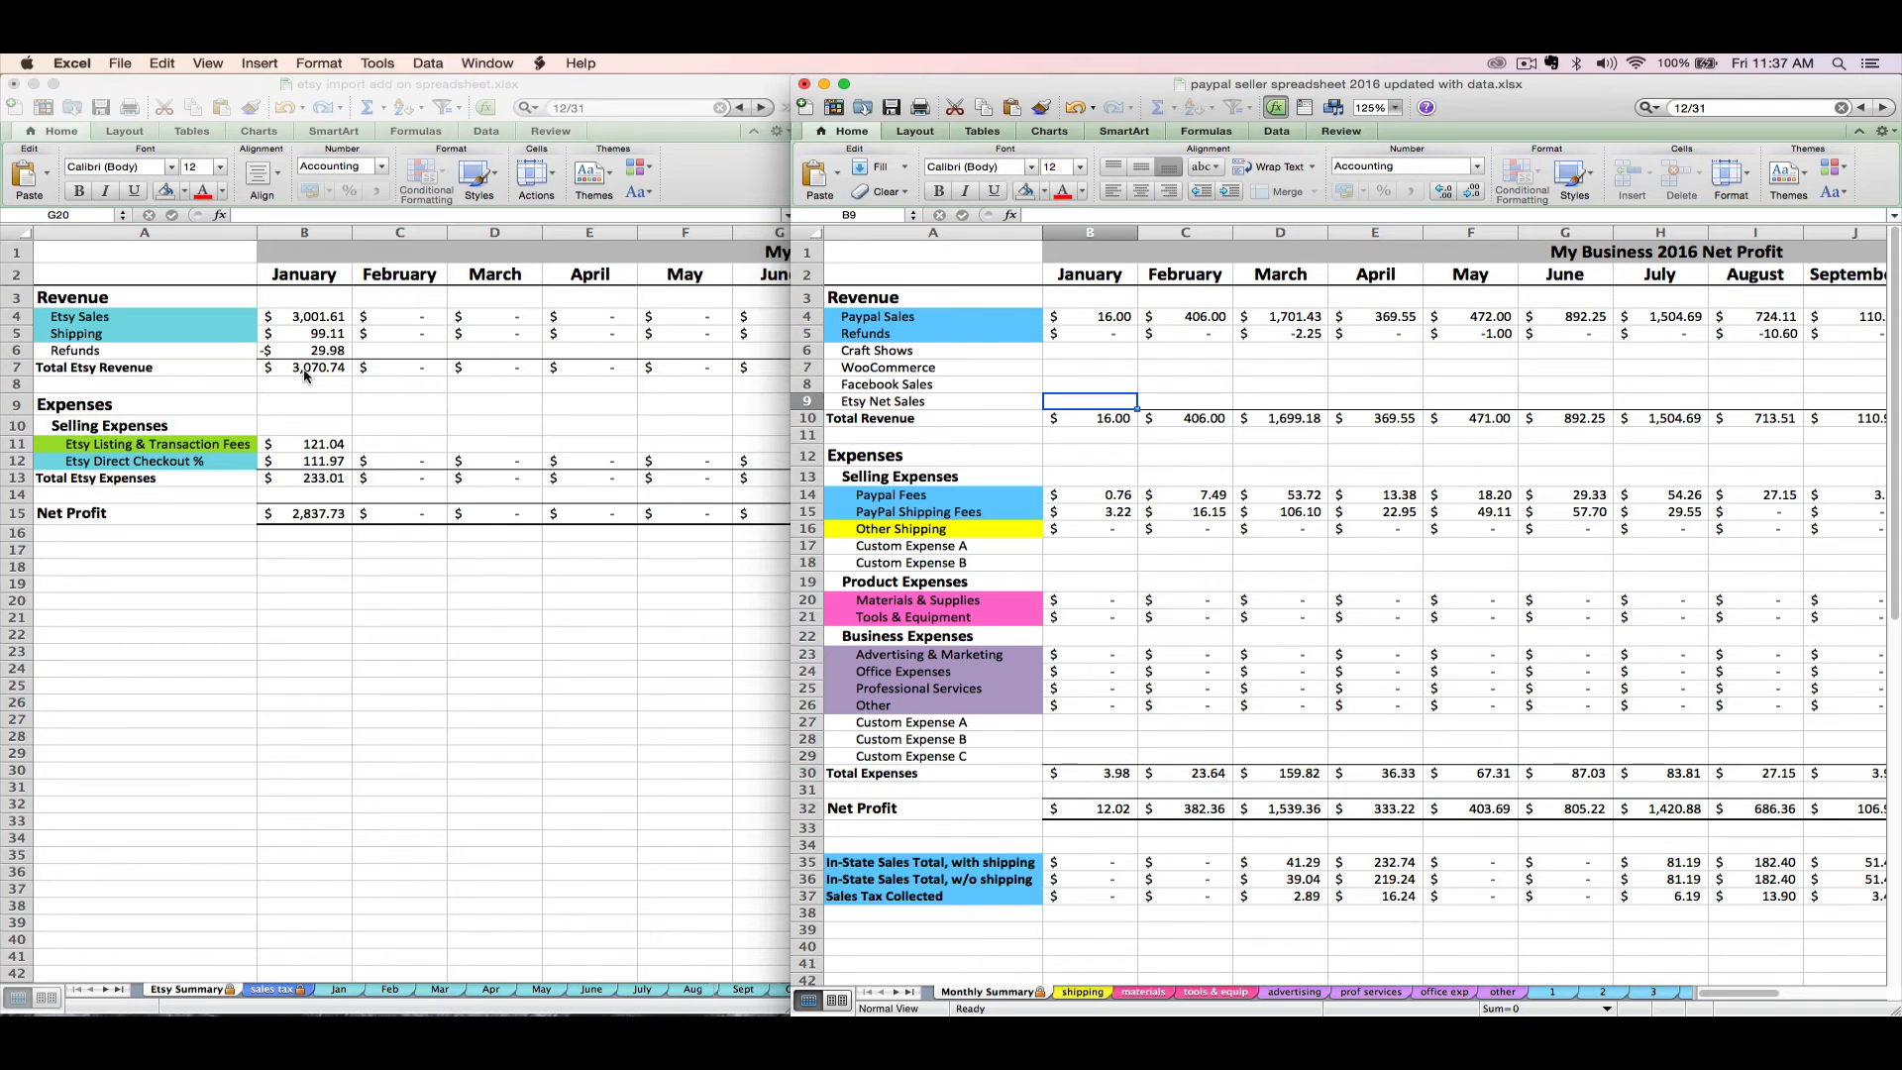
left_click(305, 374)
left_click(305, 370)
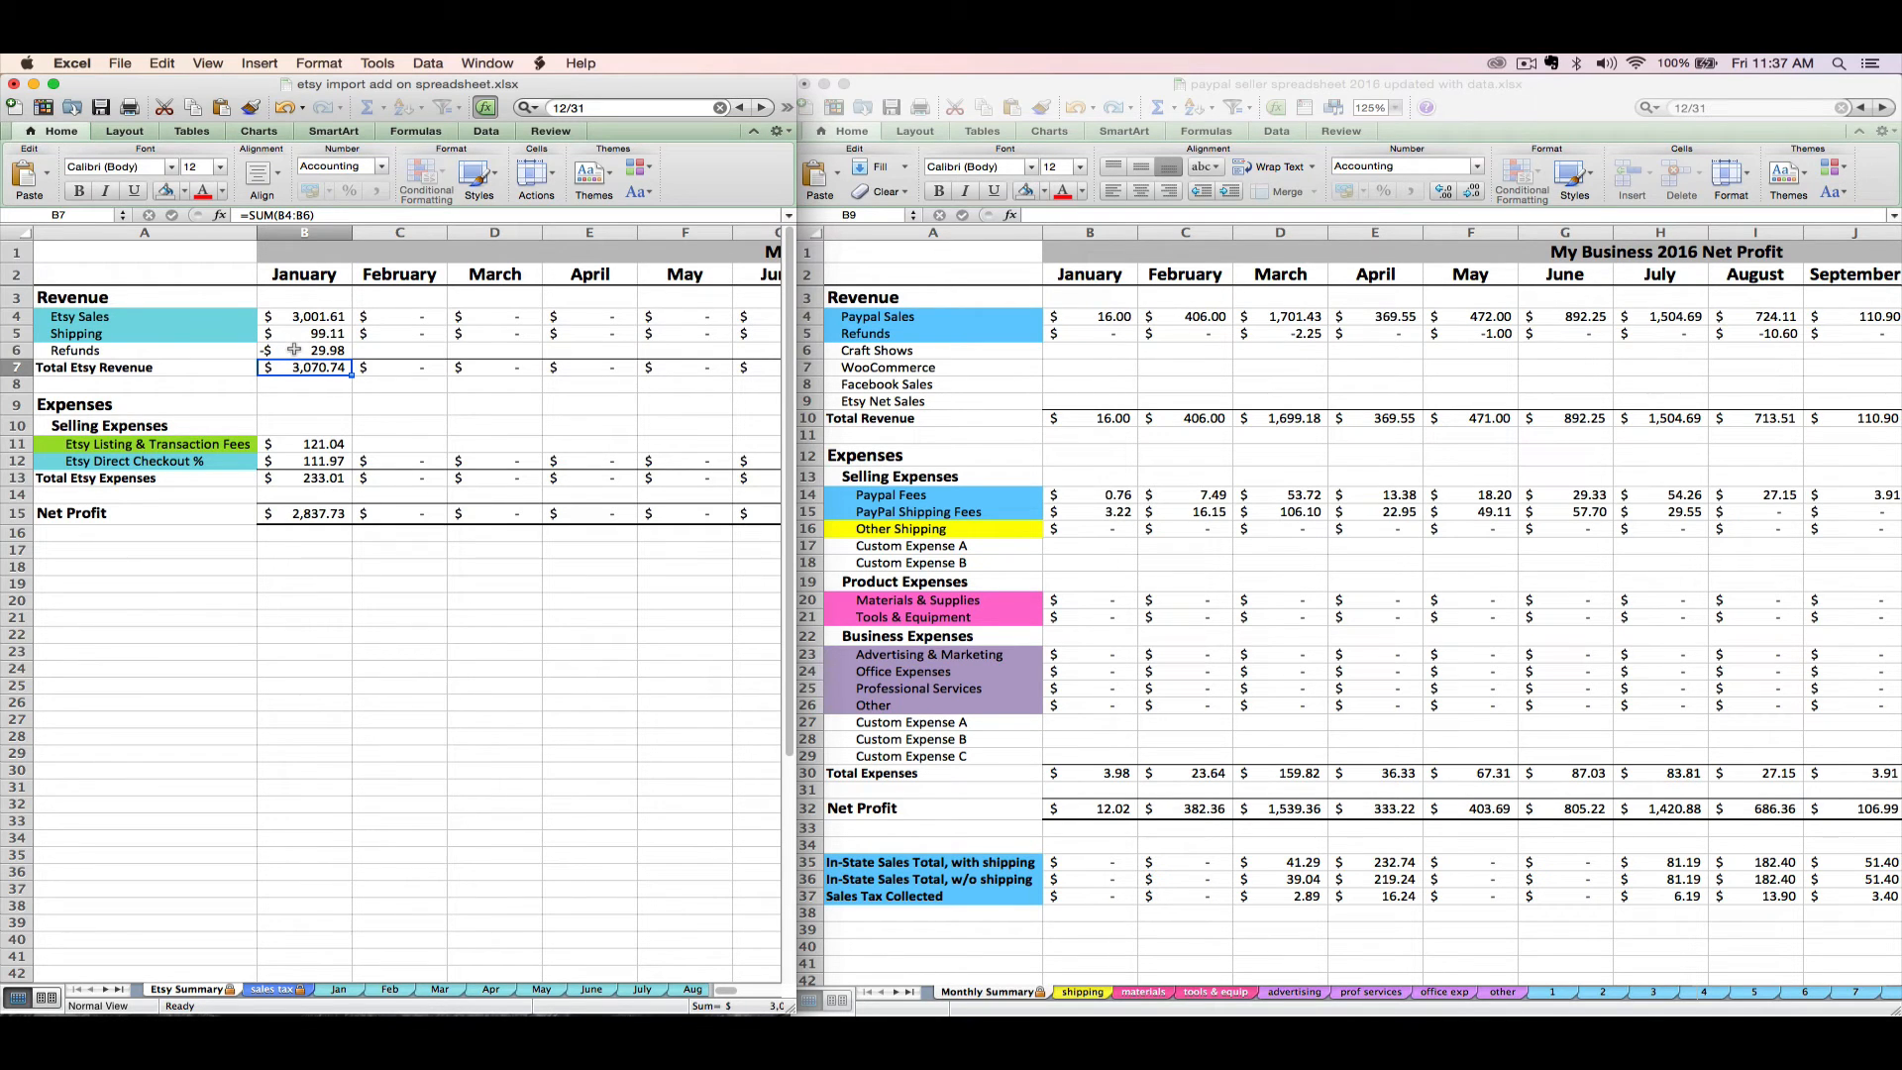
left_click(1069, 405)
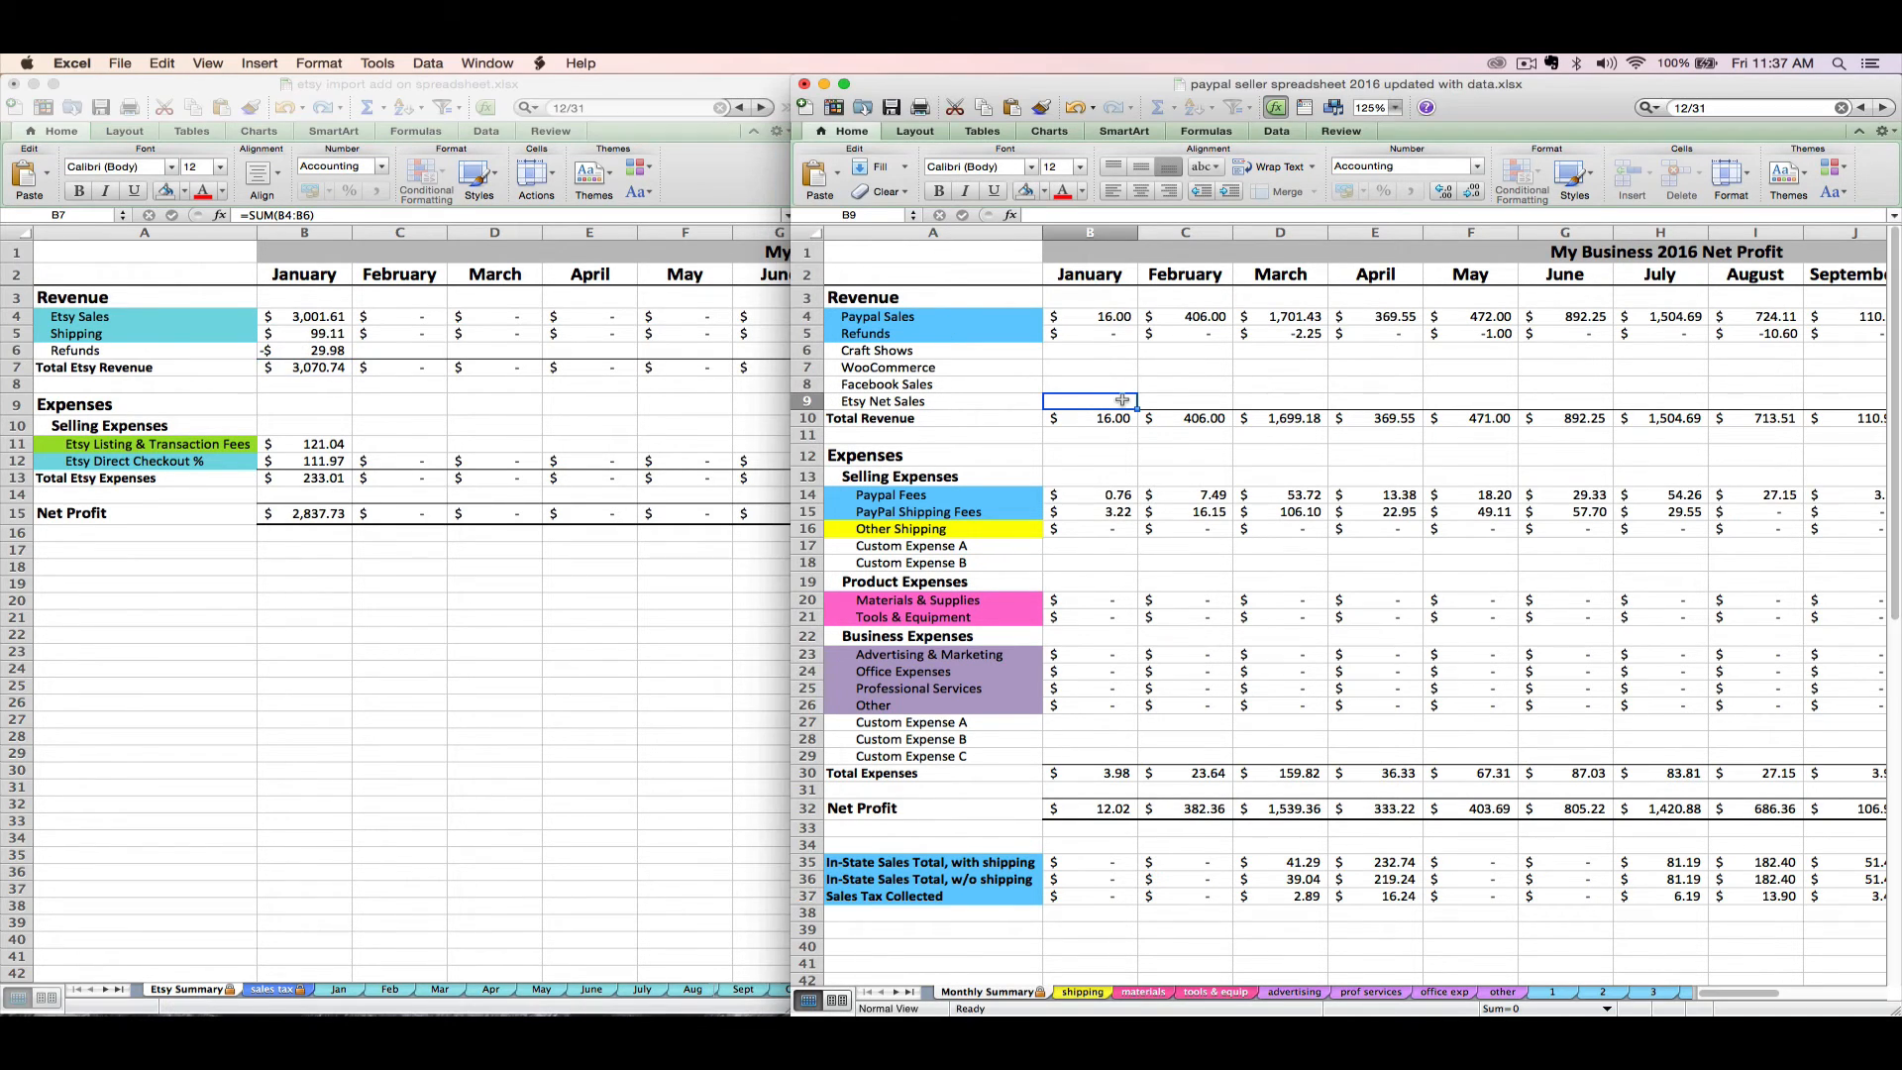
type("3,")
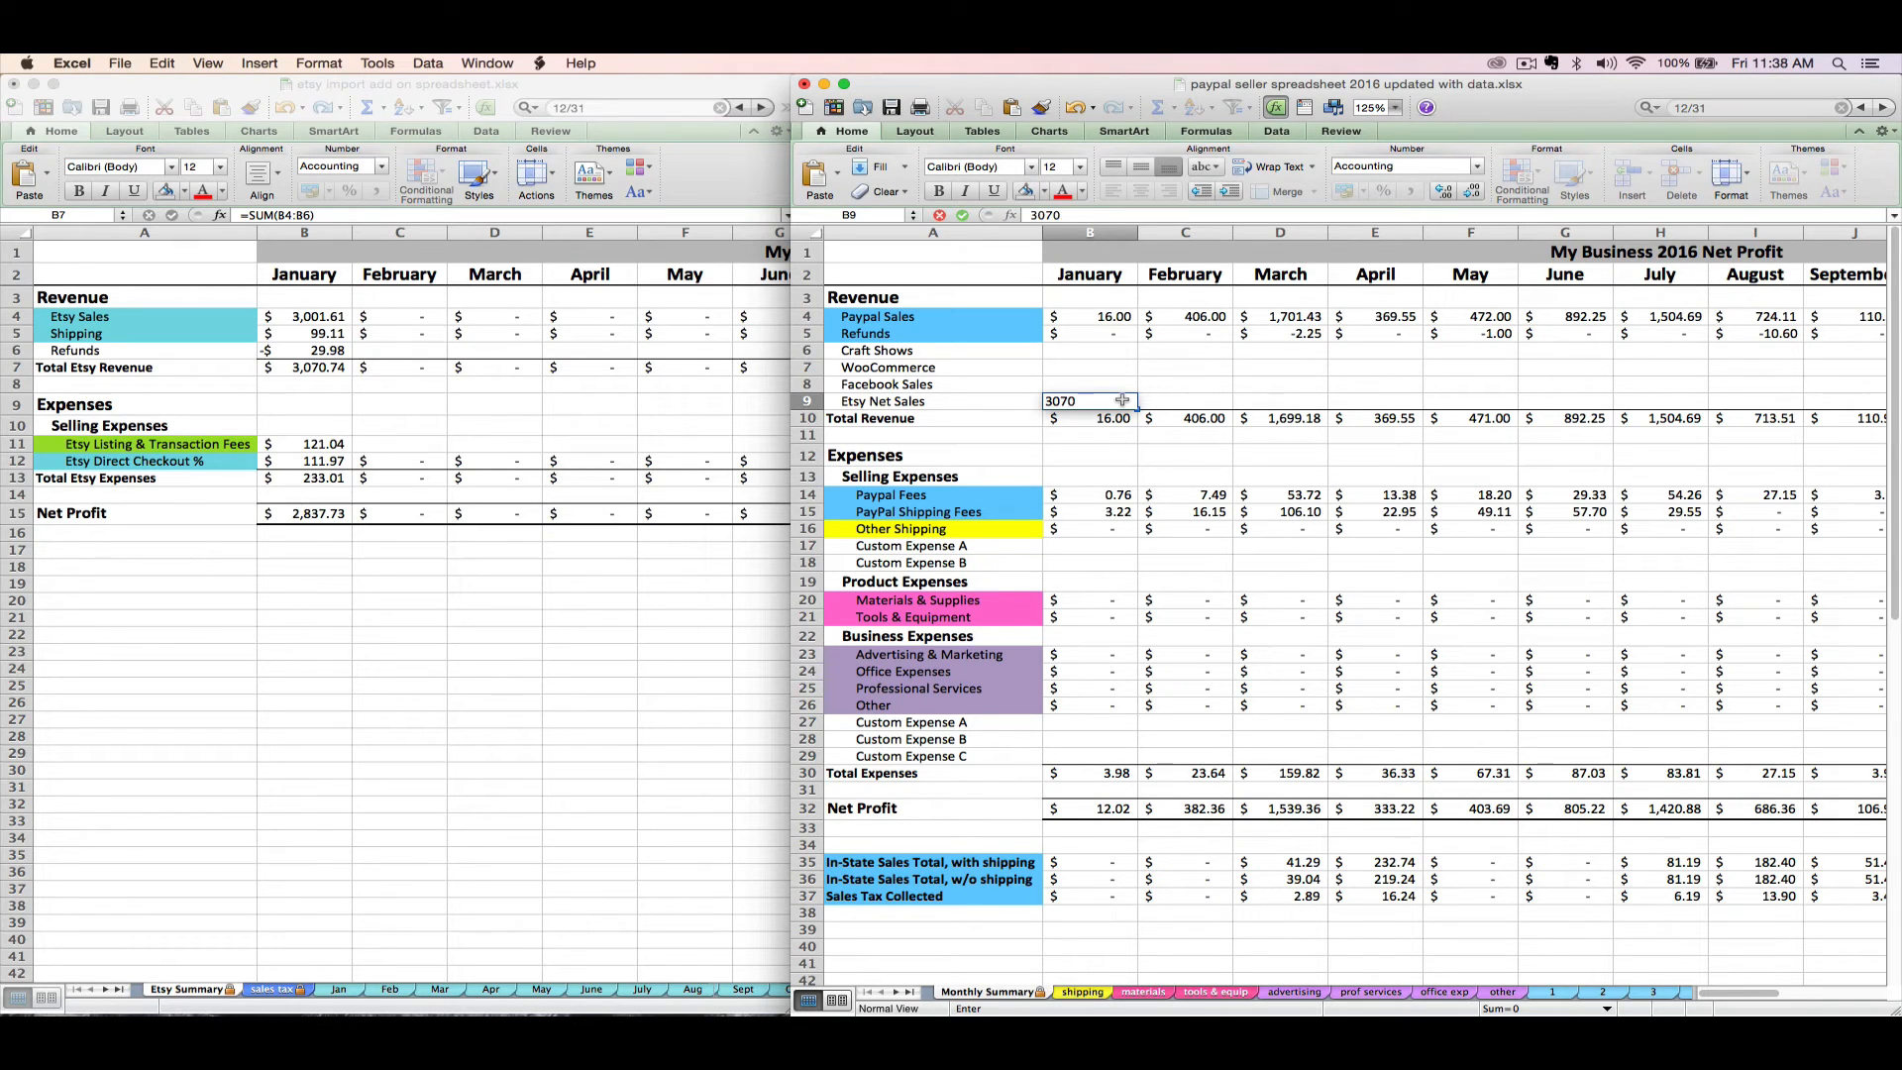
type("070.74")
key("Return")
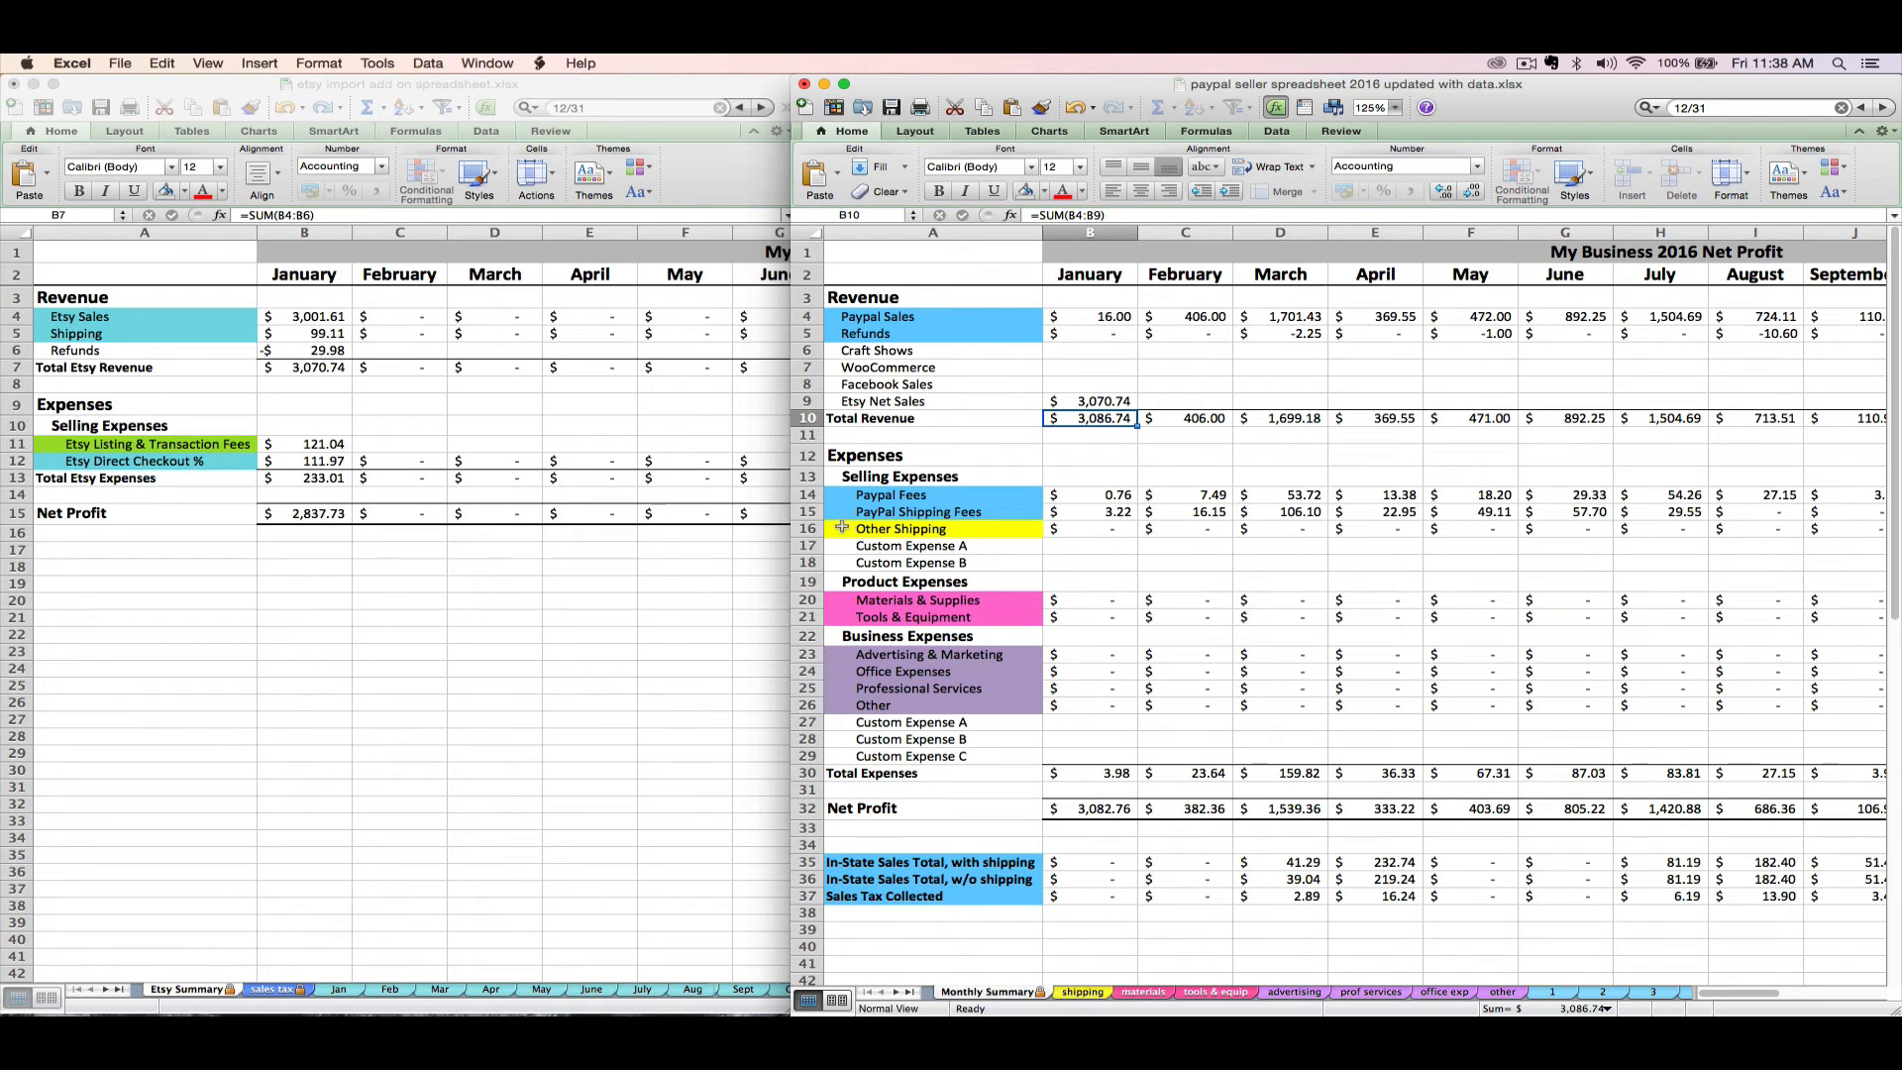
Step: Rename Custom Expense A under Selling Expenses as Etsy Selling Expenses and enter 233.01 for January
left_click(963, 544)
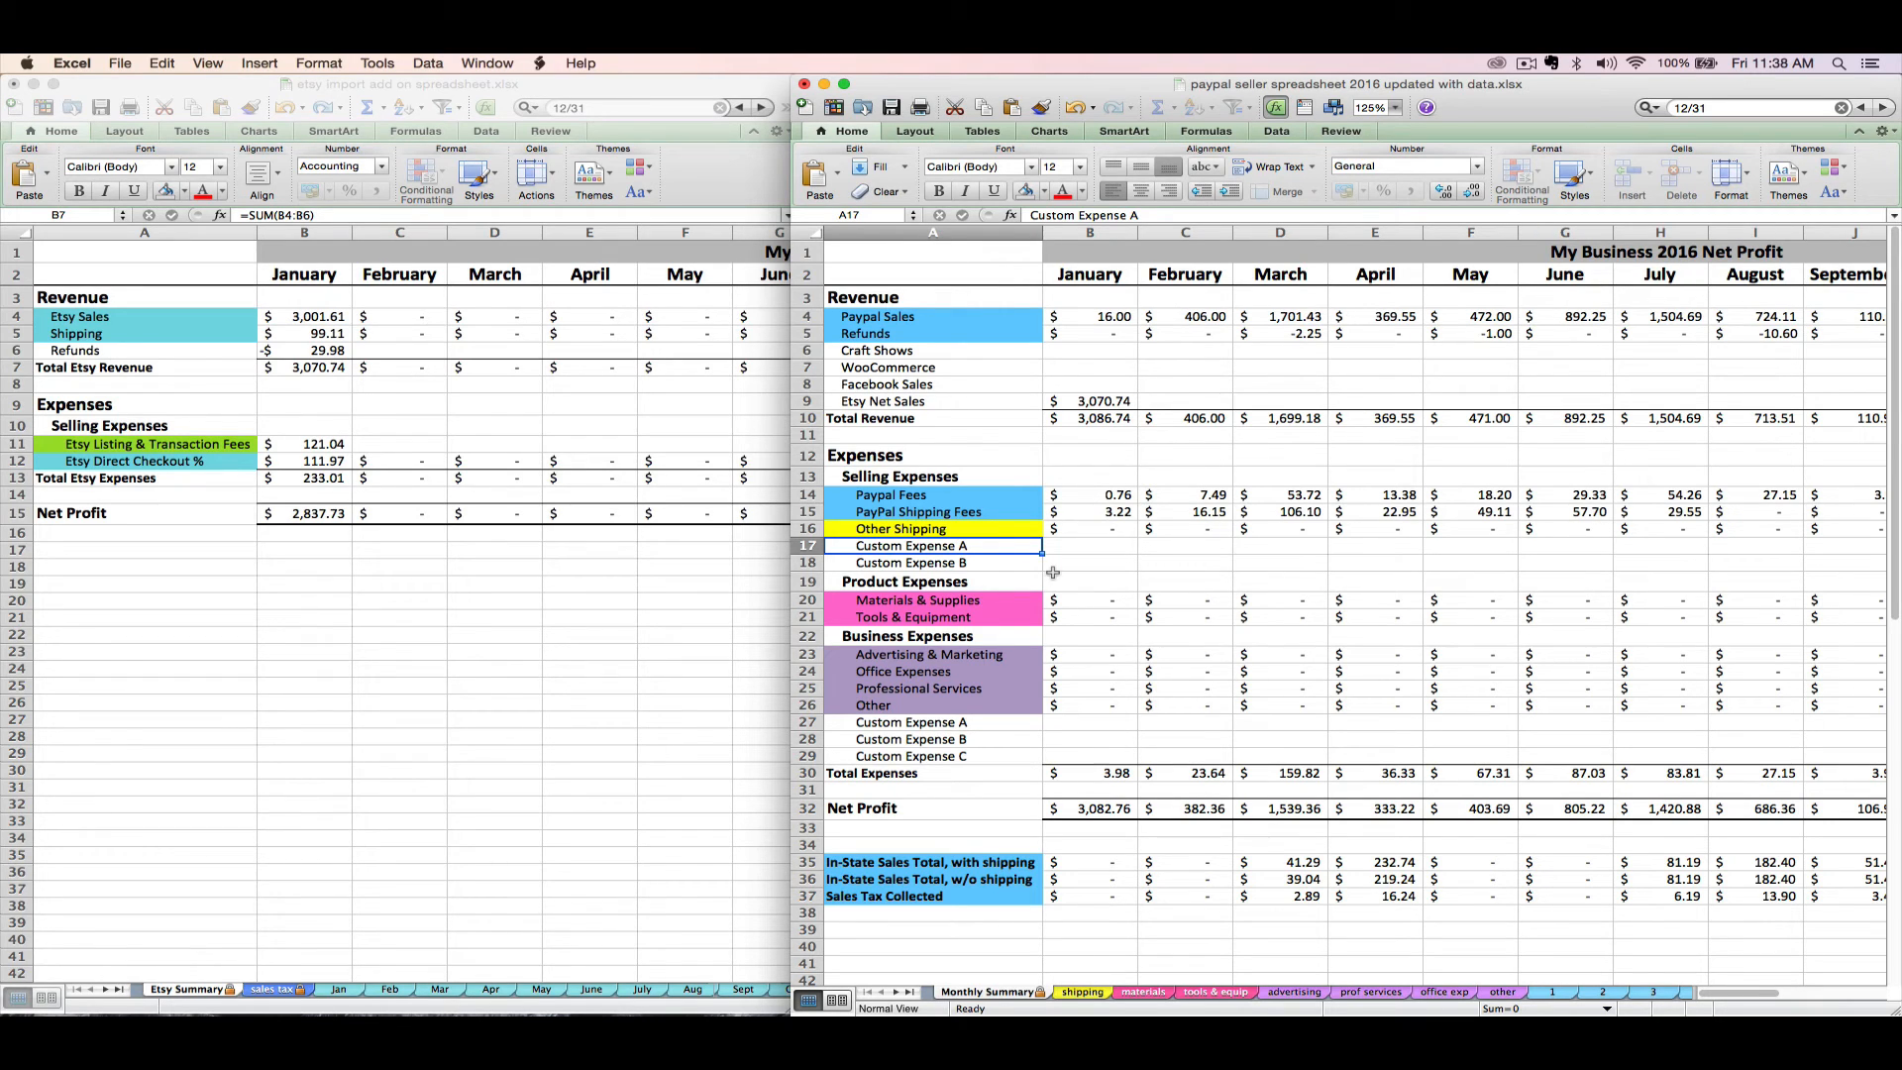
type("Ets")
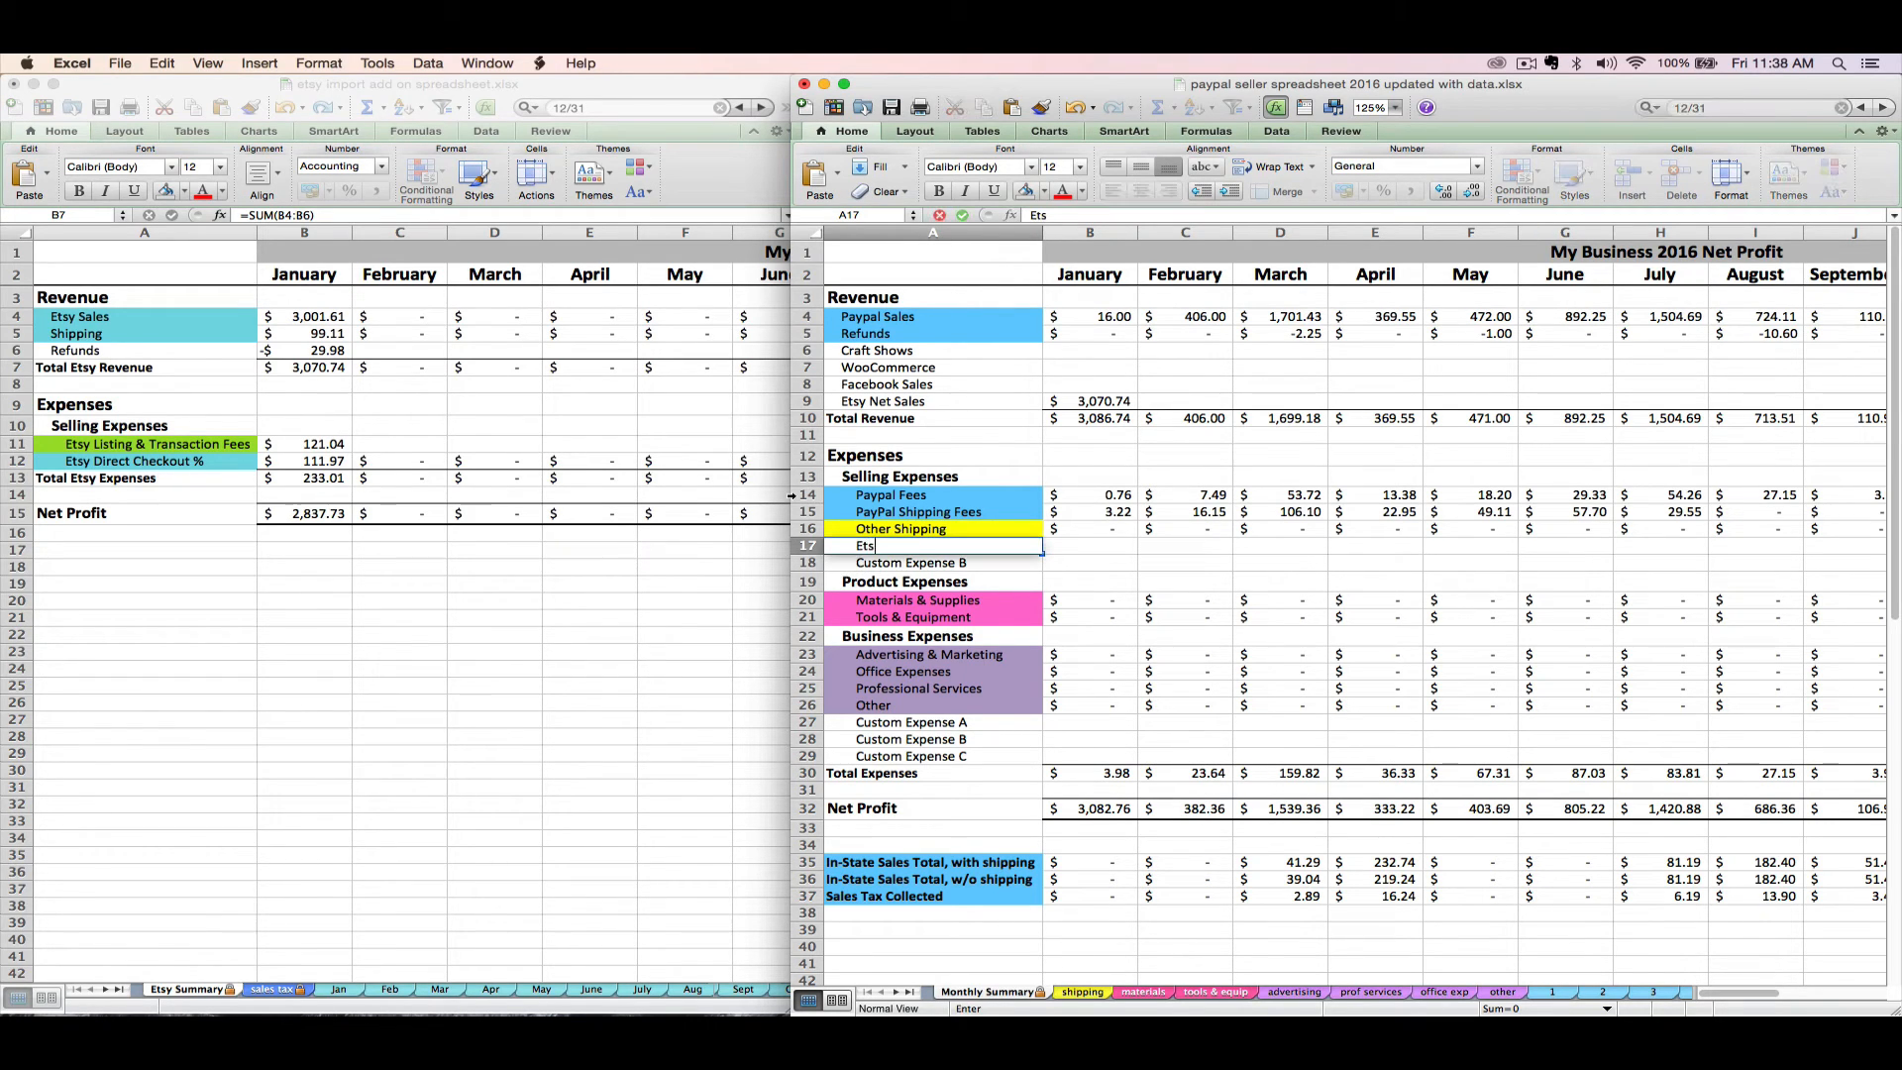
type("y Selling Expenses")
key("Tab")
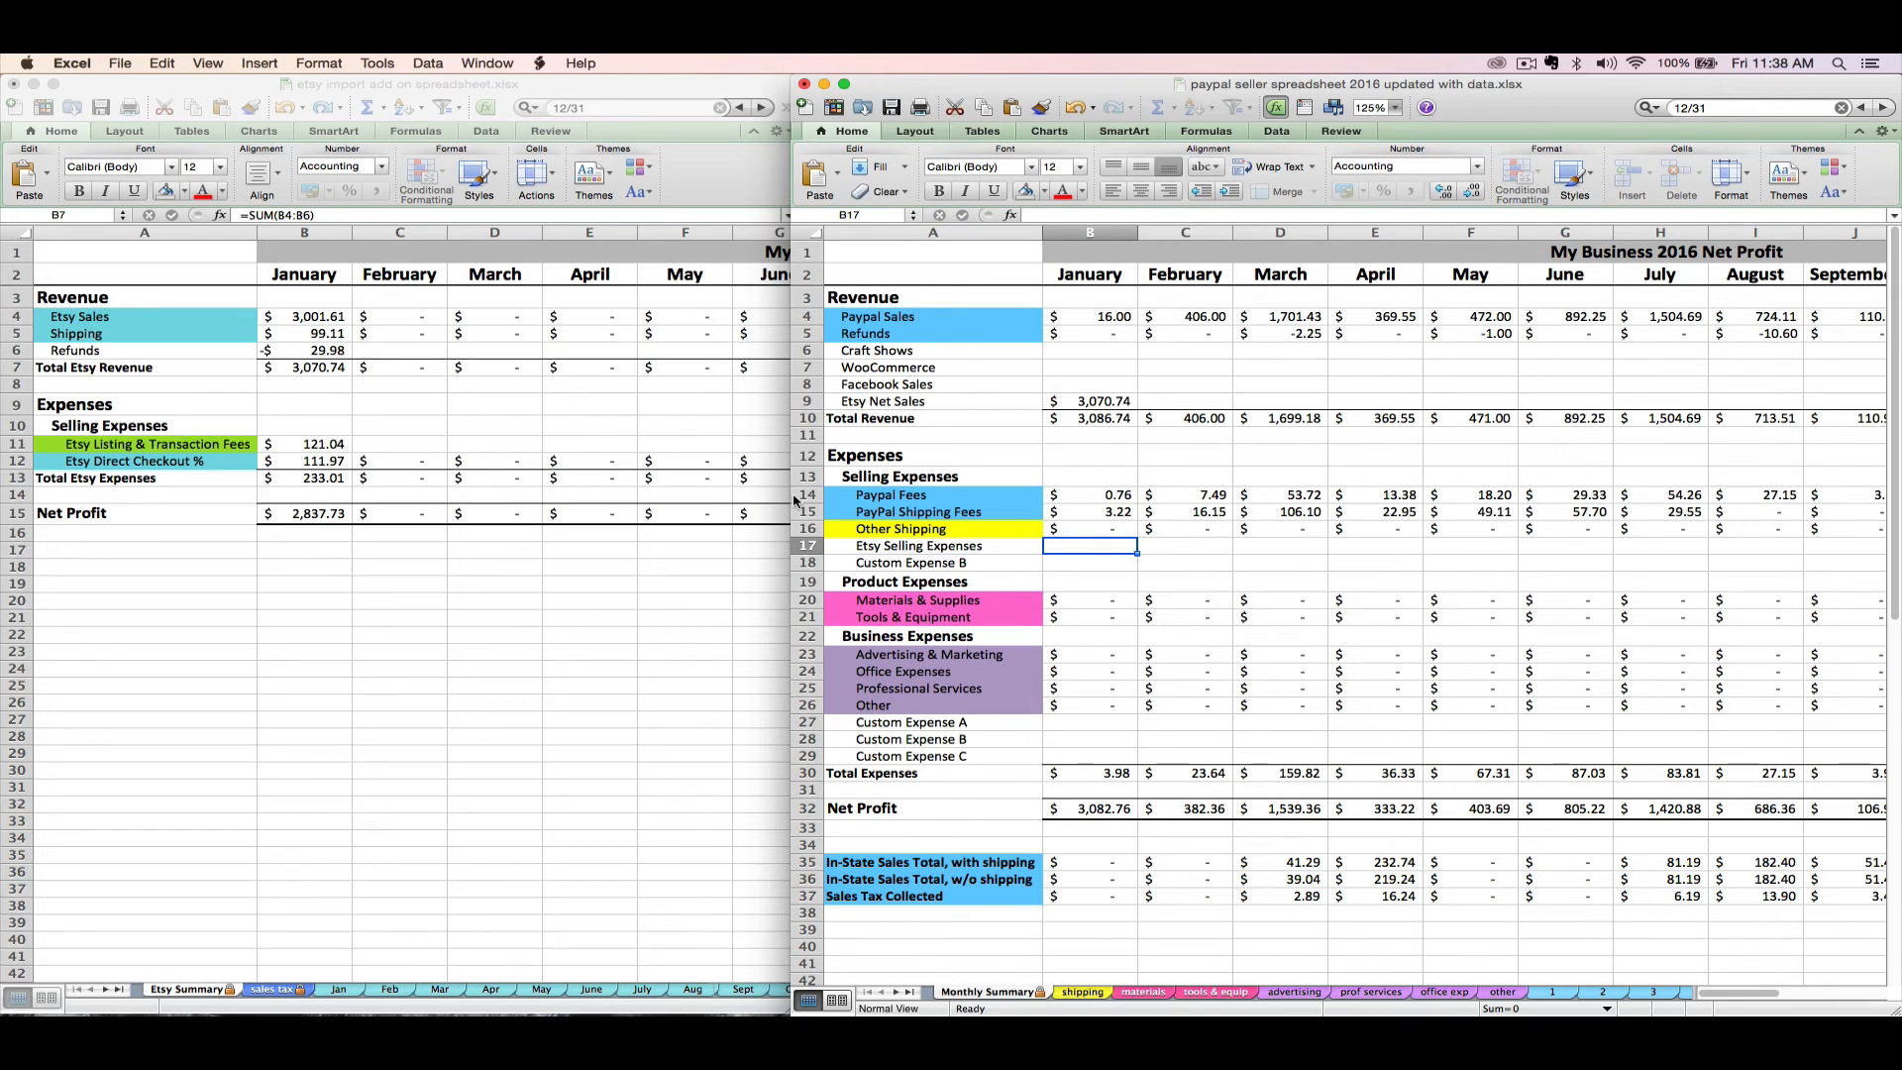
type("233.01")
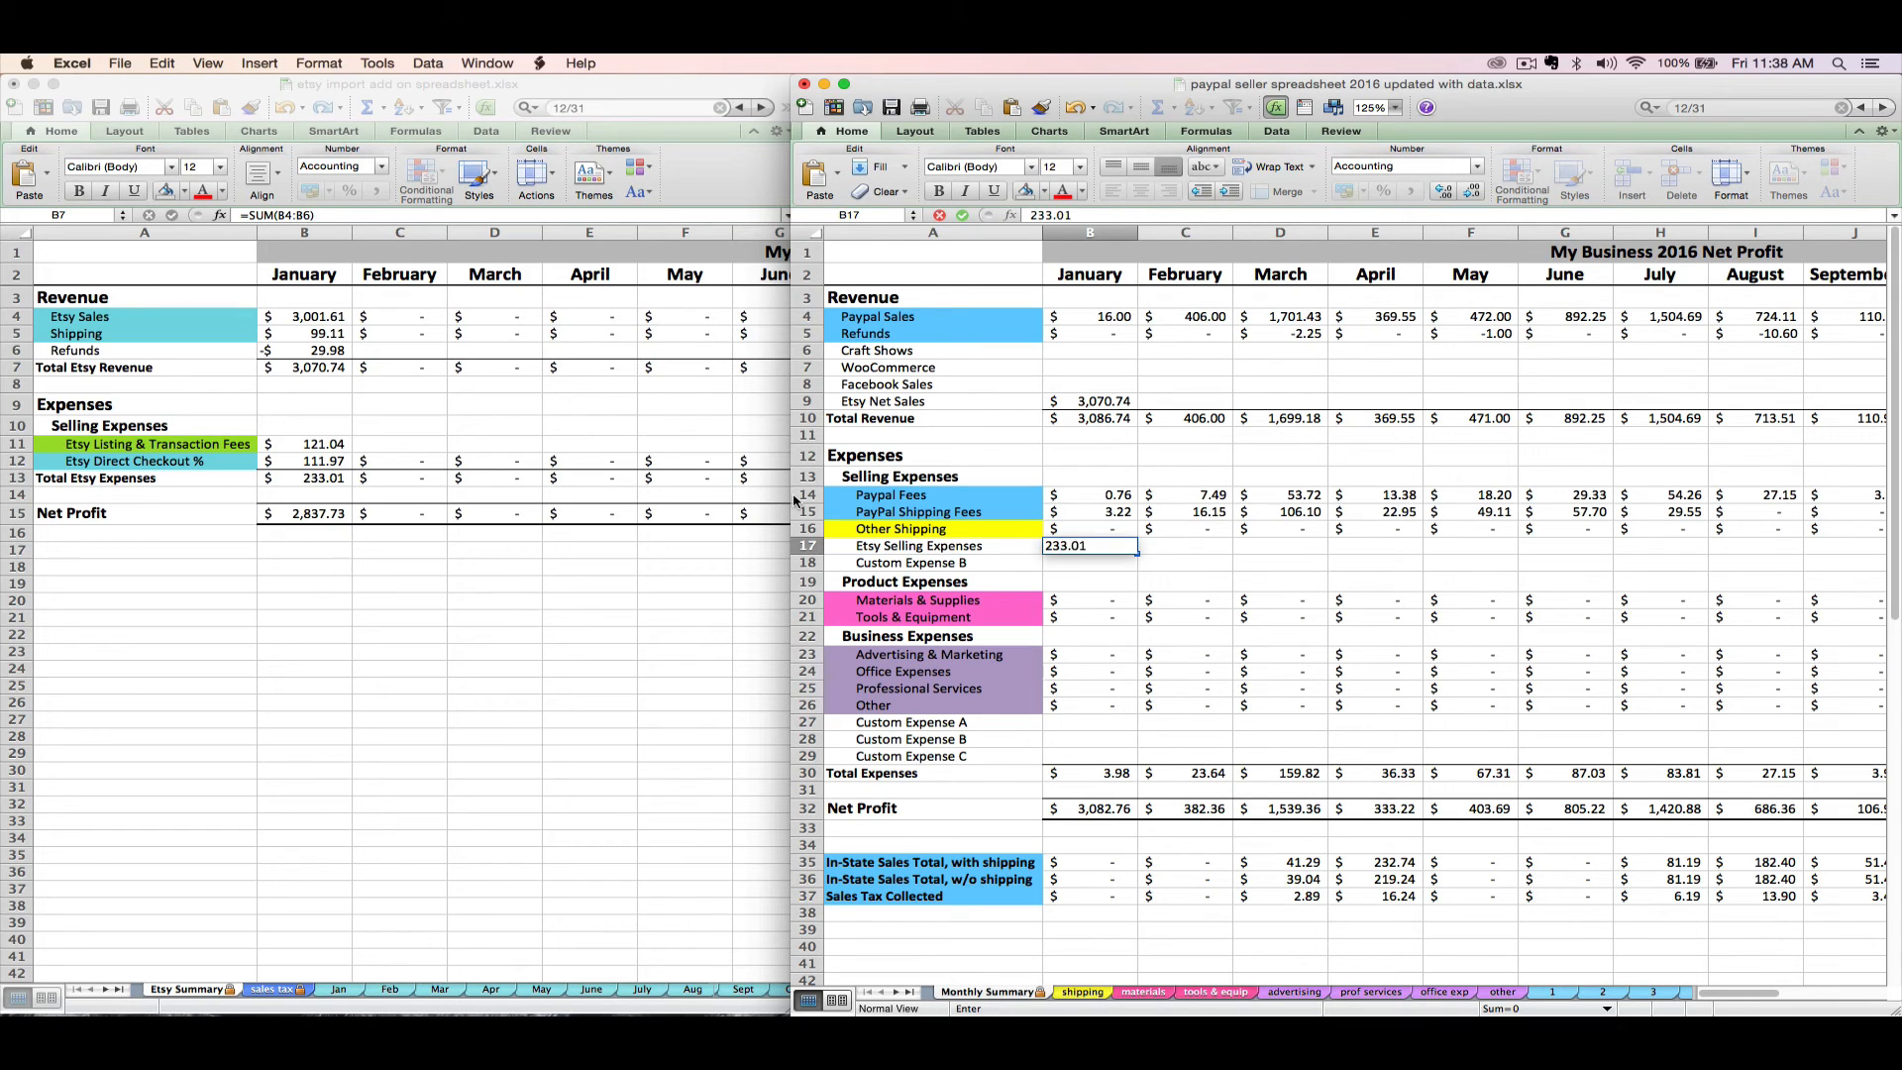
key("Return")
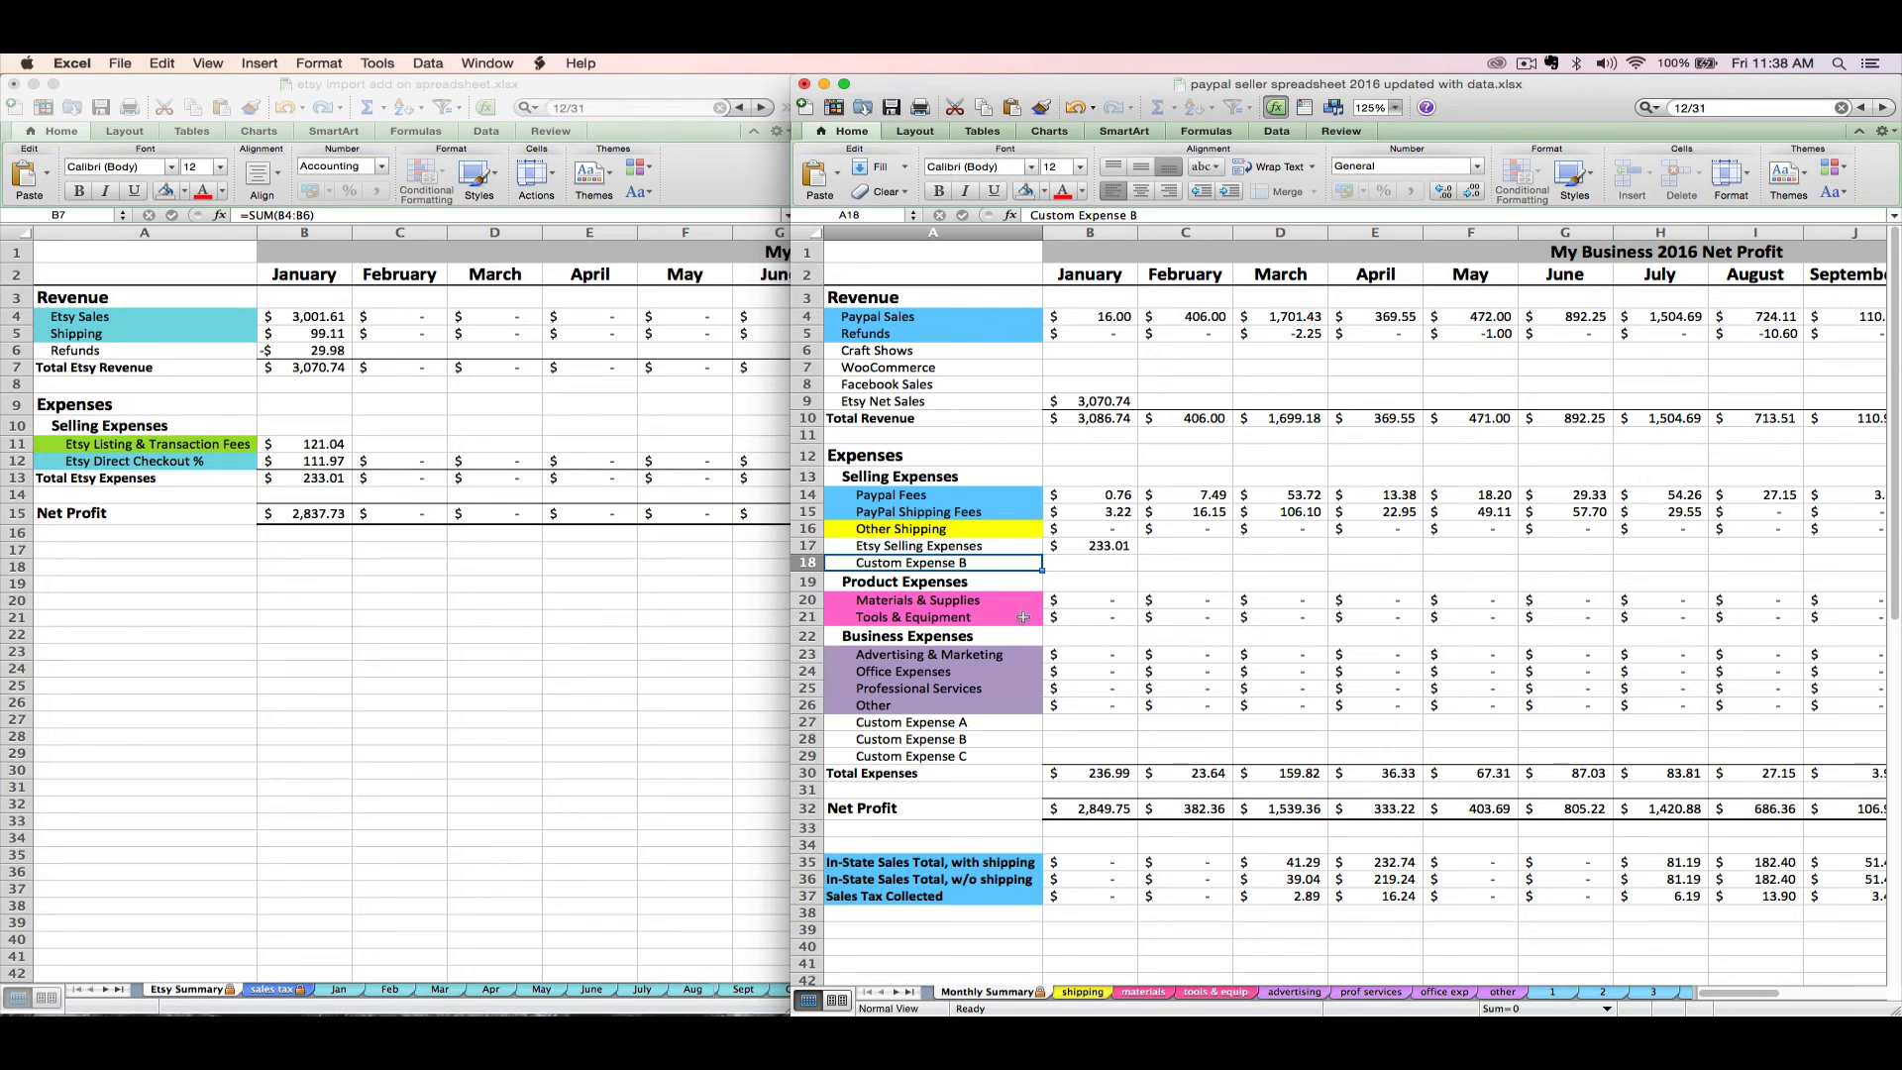
Step: Undo the Etsy Net Sales and Etsy Selling Expenses labels and their January amounts on the Monthly Summary sheet
left_click(510, 438)
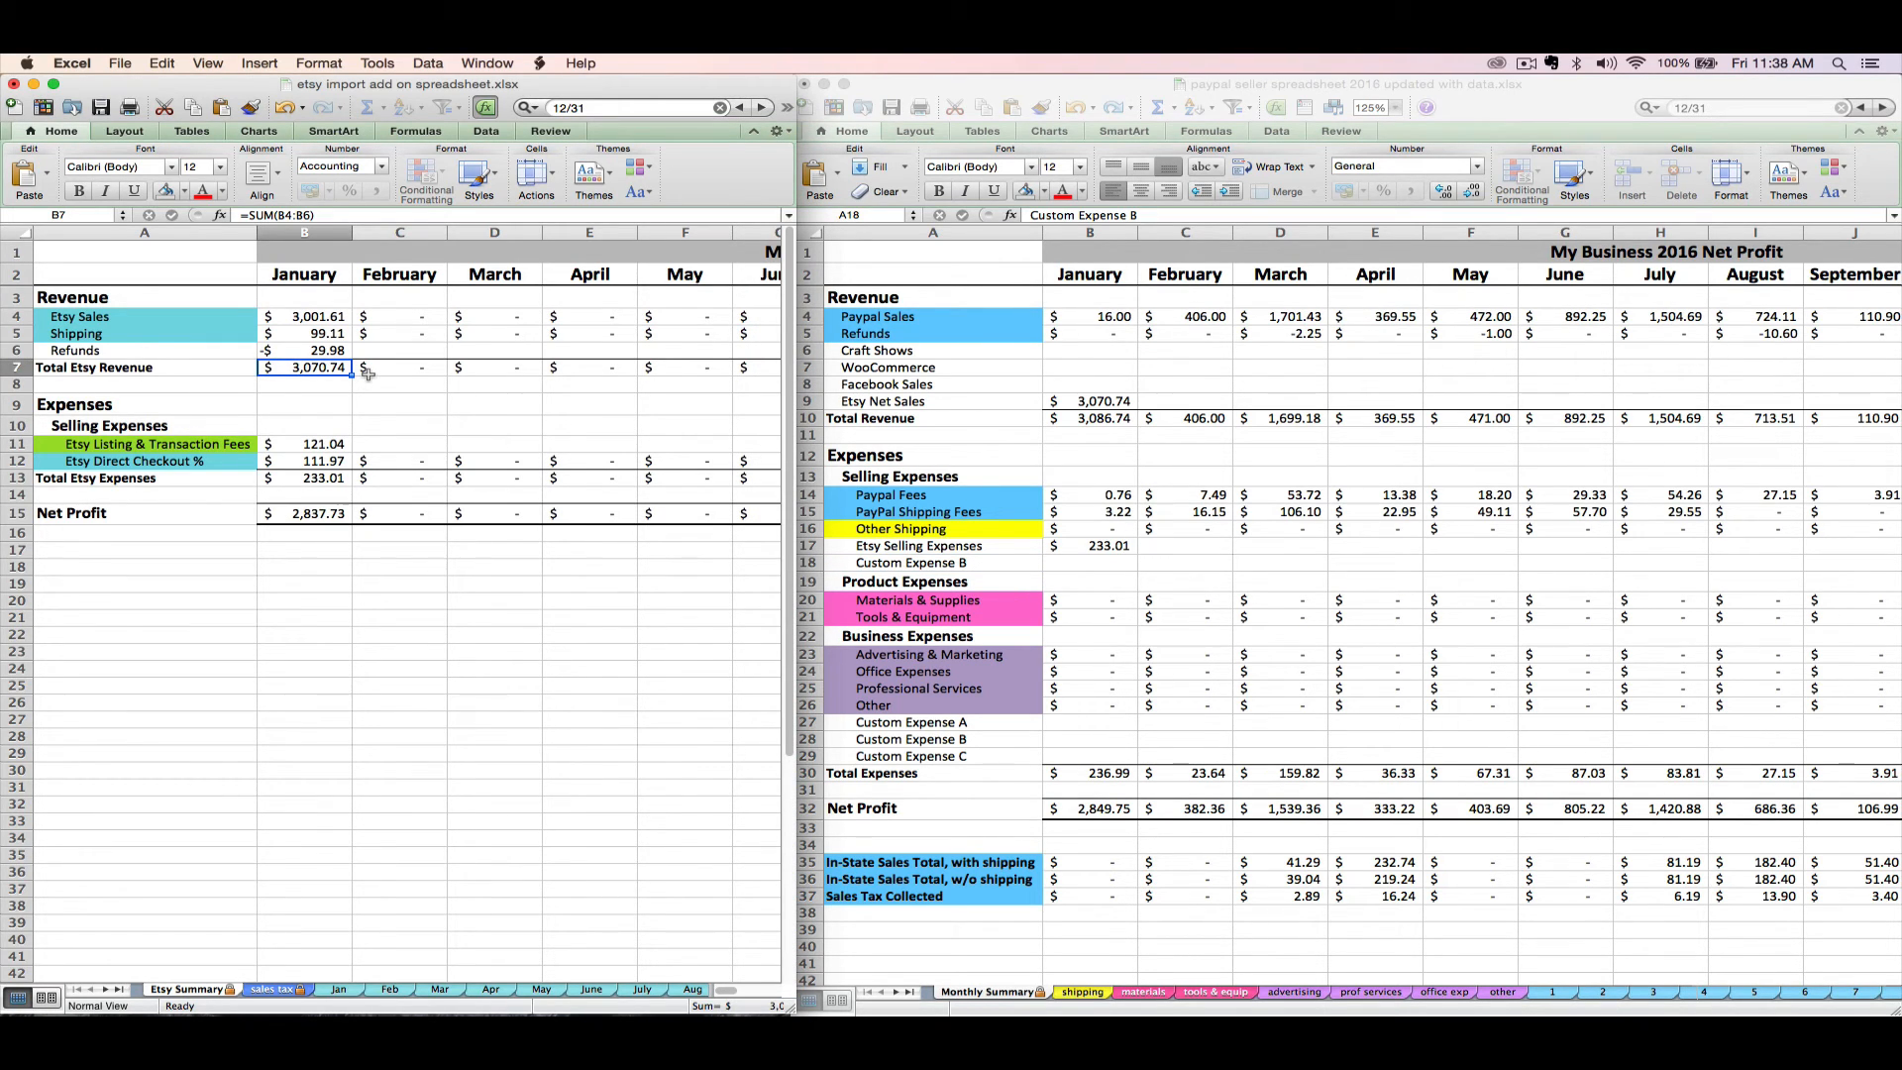
left_click(1051, 396)
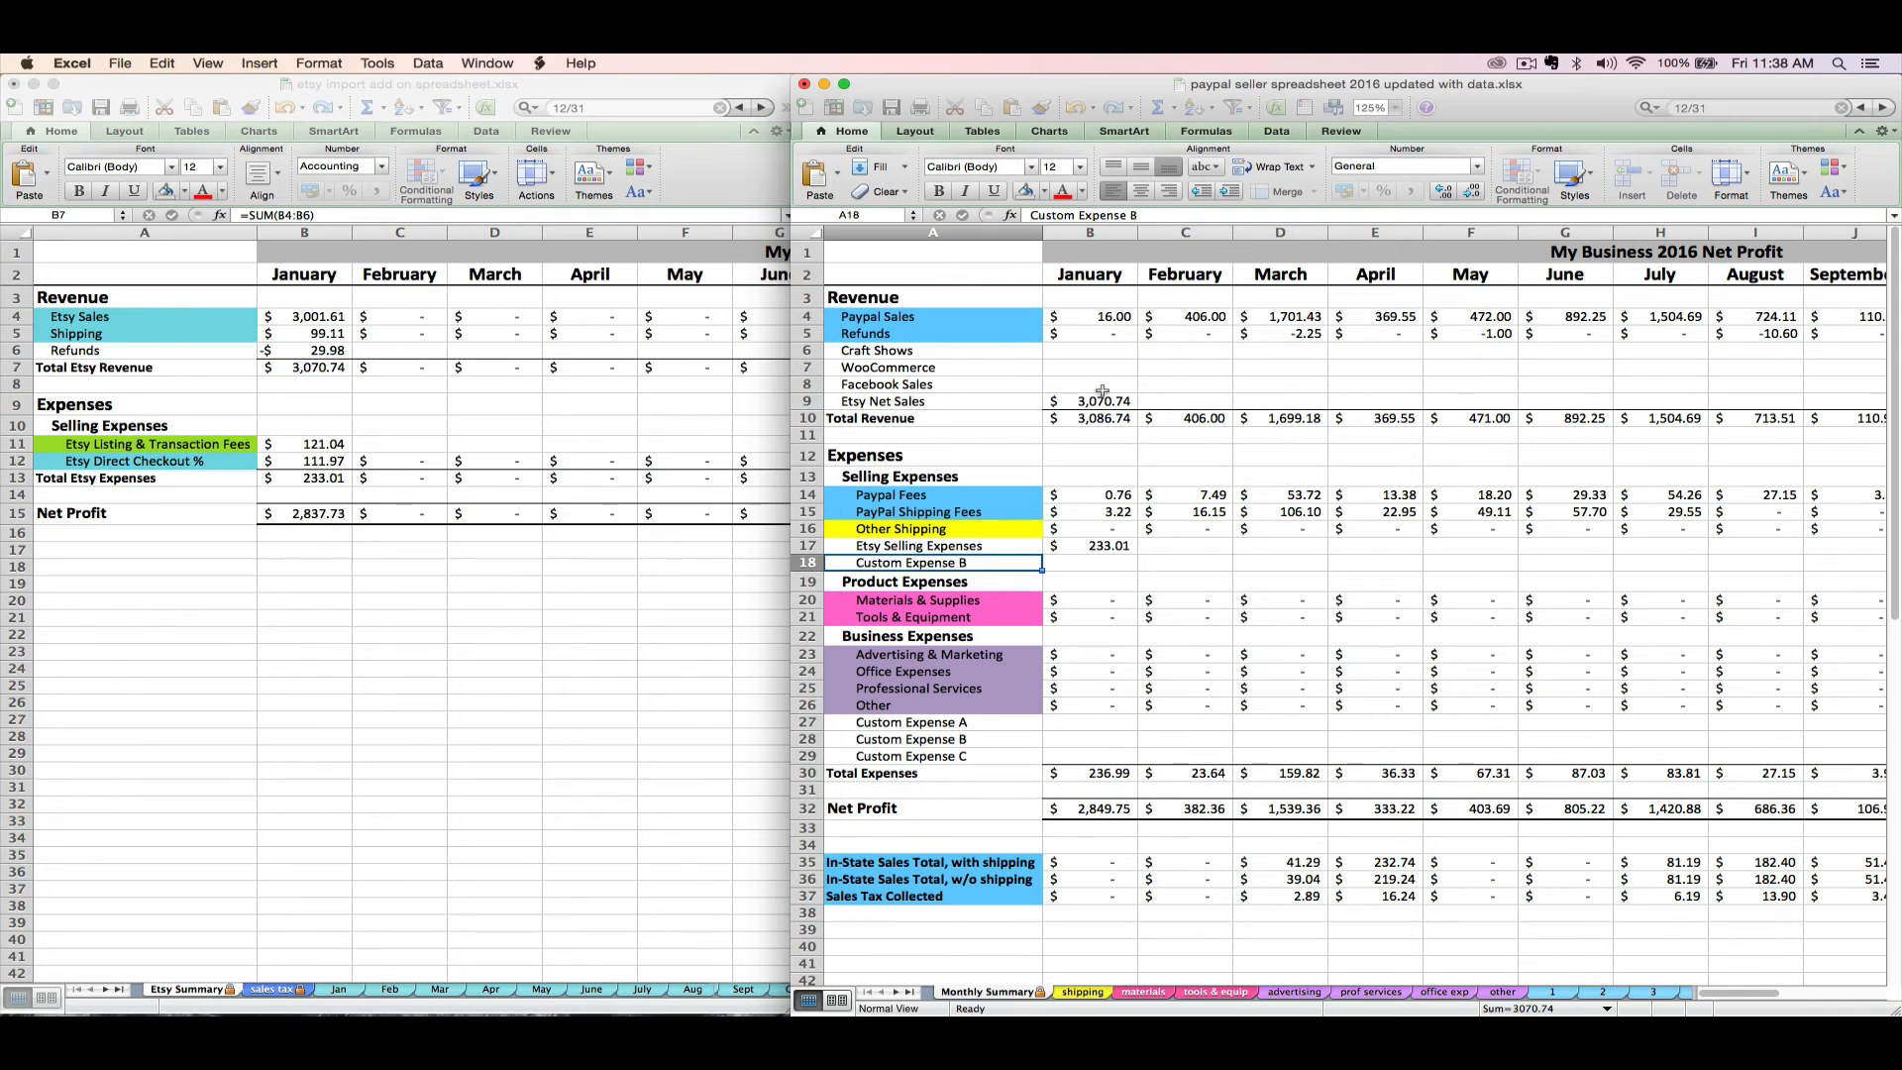
left_click(1091, 401)
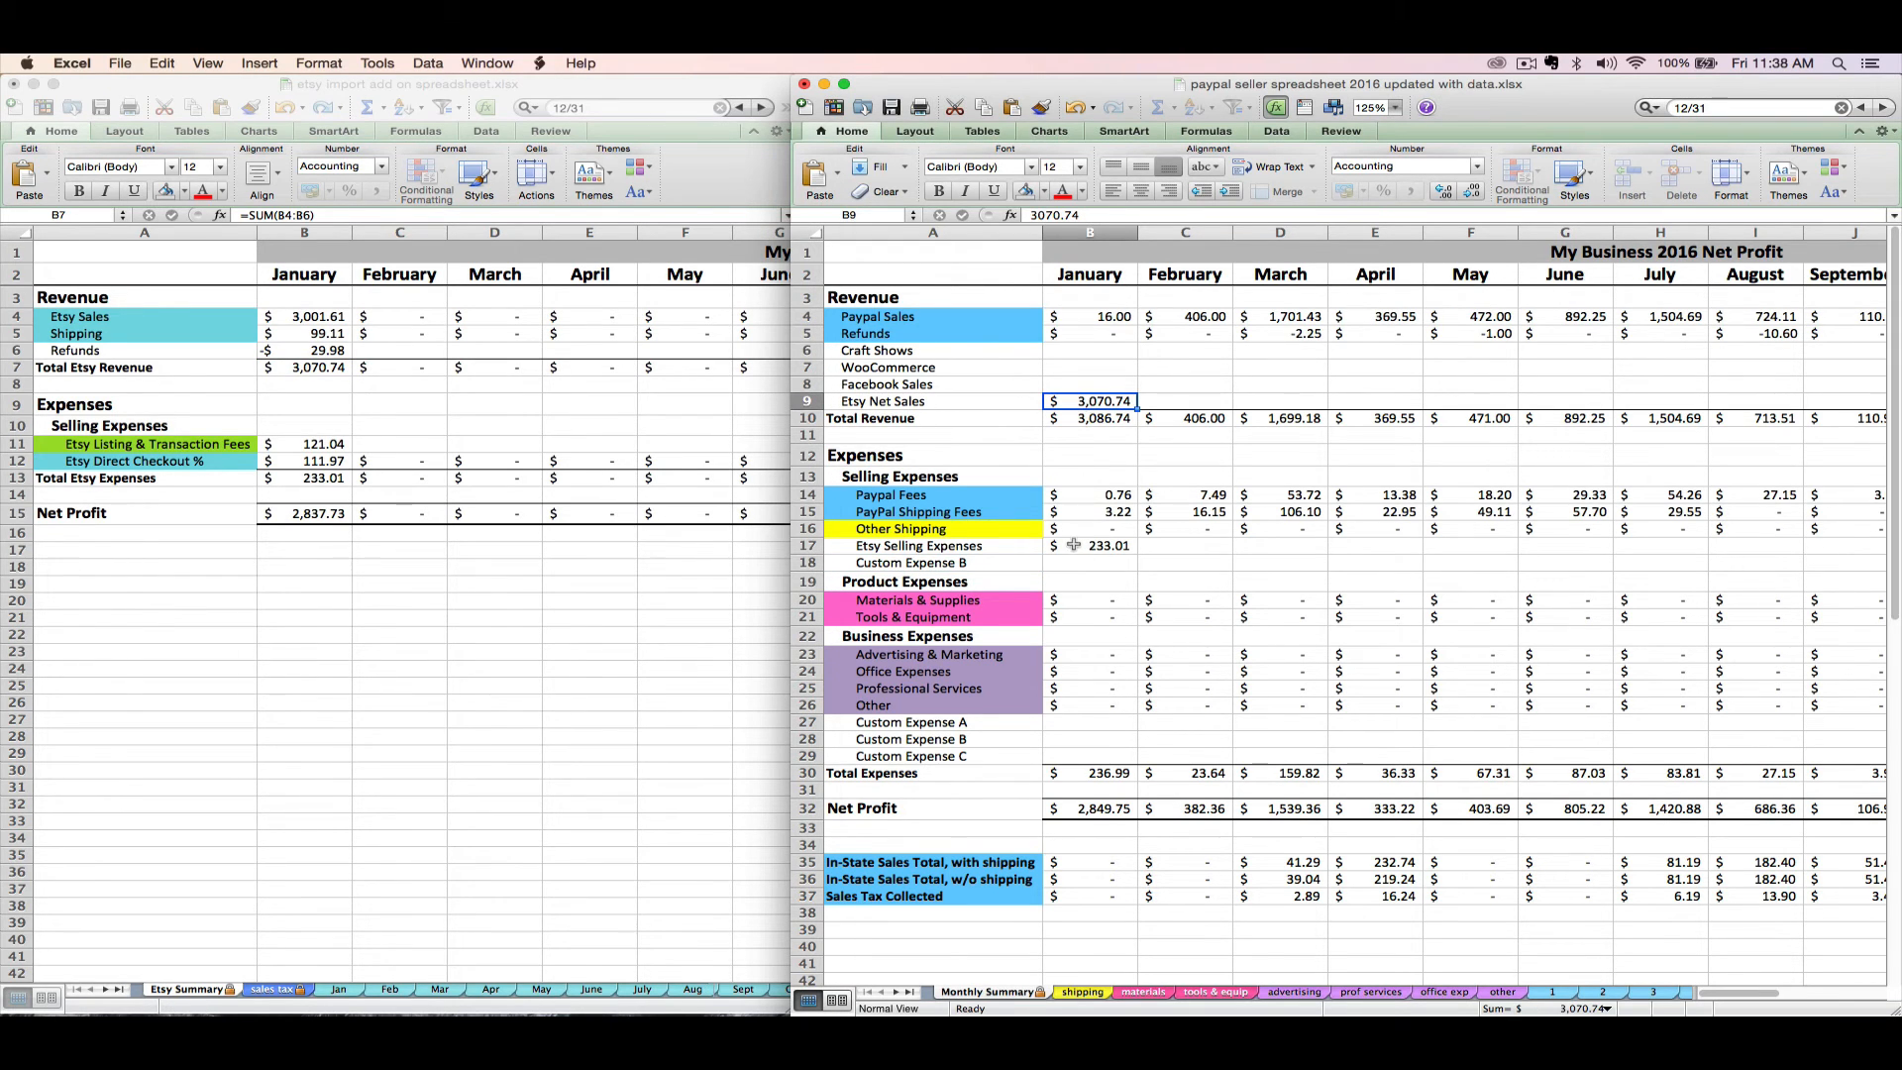
key("super+z")
key("super+z")
key("super+z")
key("super+z")
left_click(1100, 447)
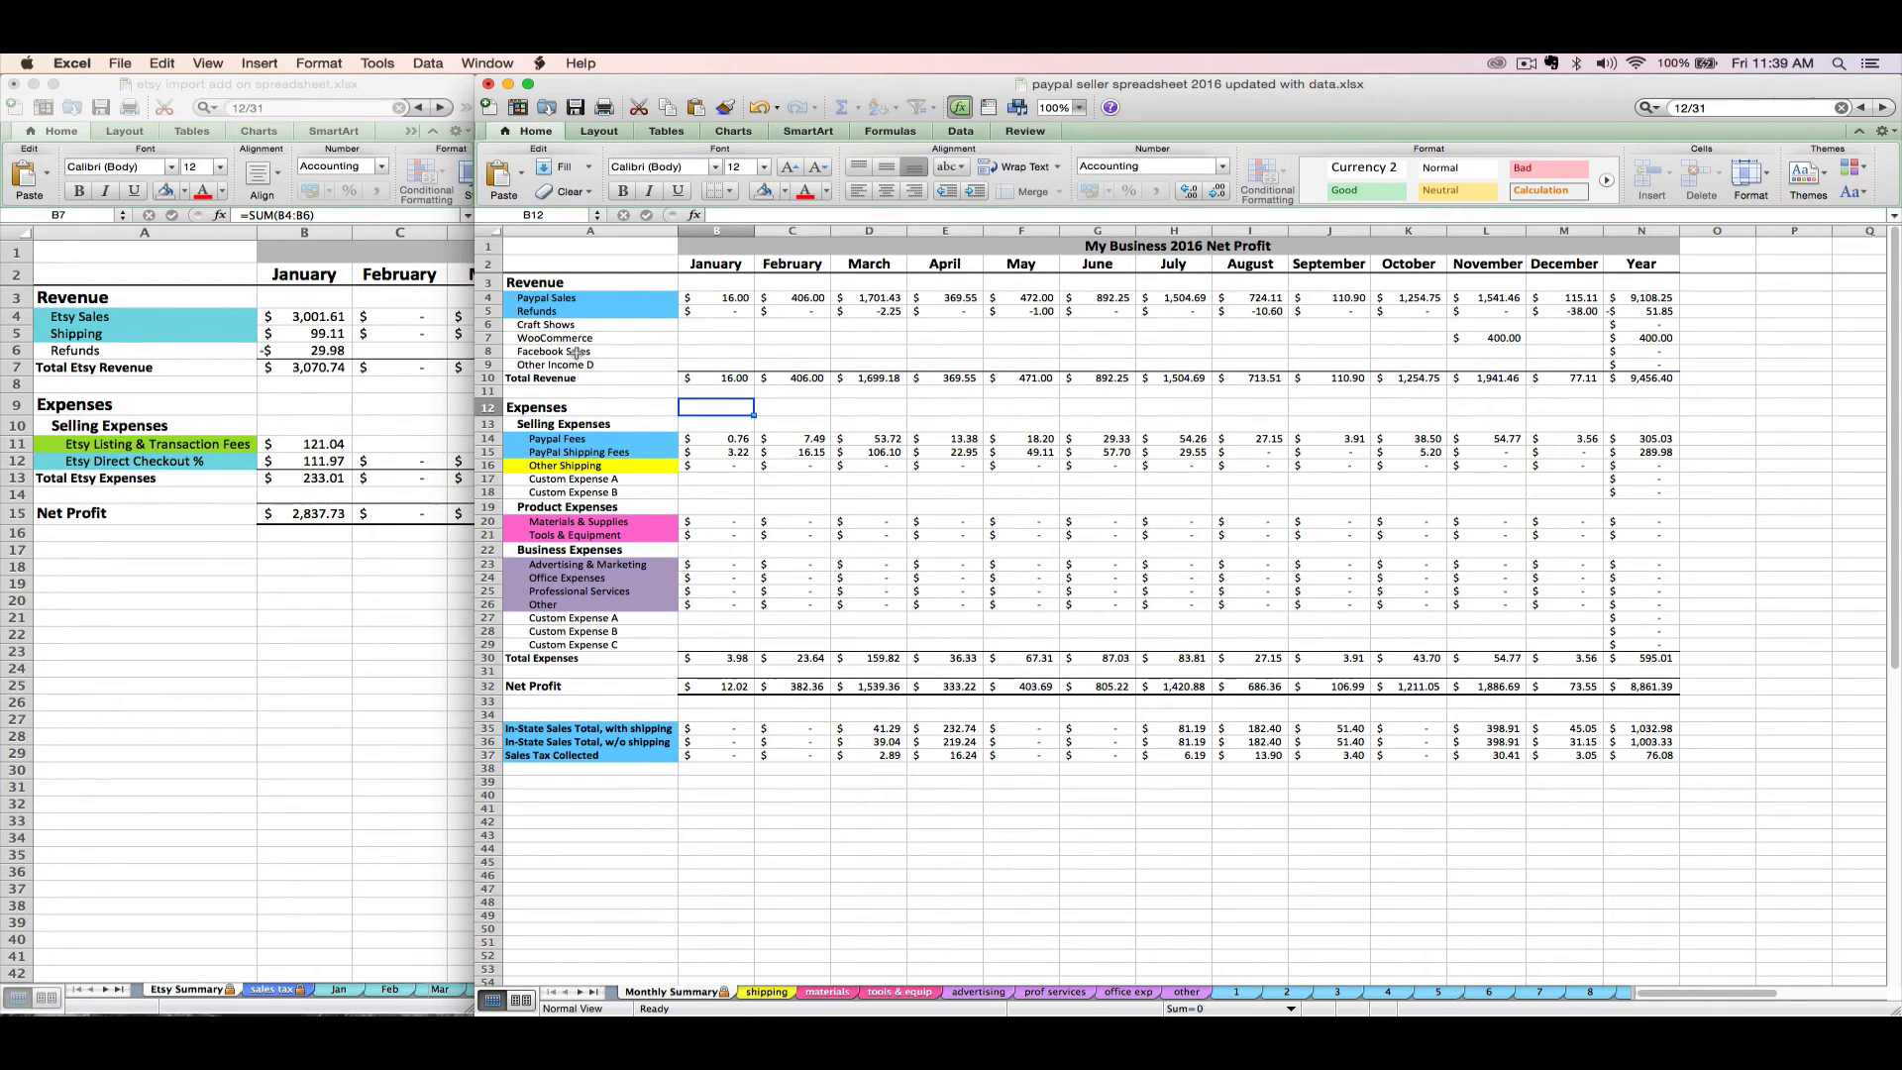
Step: Insert three blank rows above Other Income D in the Revenue section of the Monthly Summary sheet
left_click(490, 364)
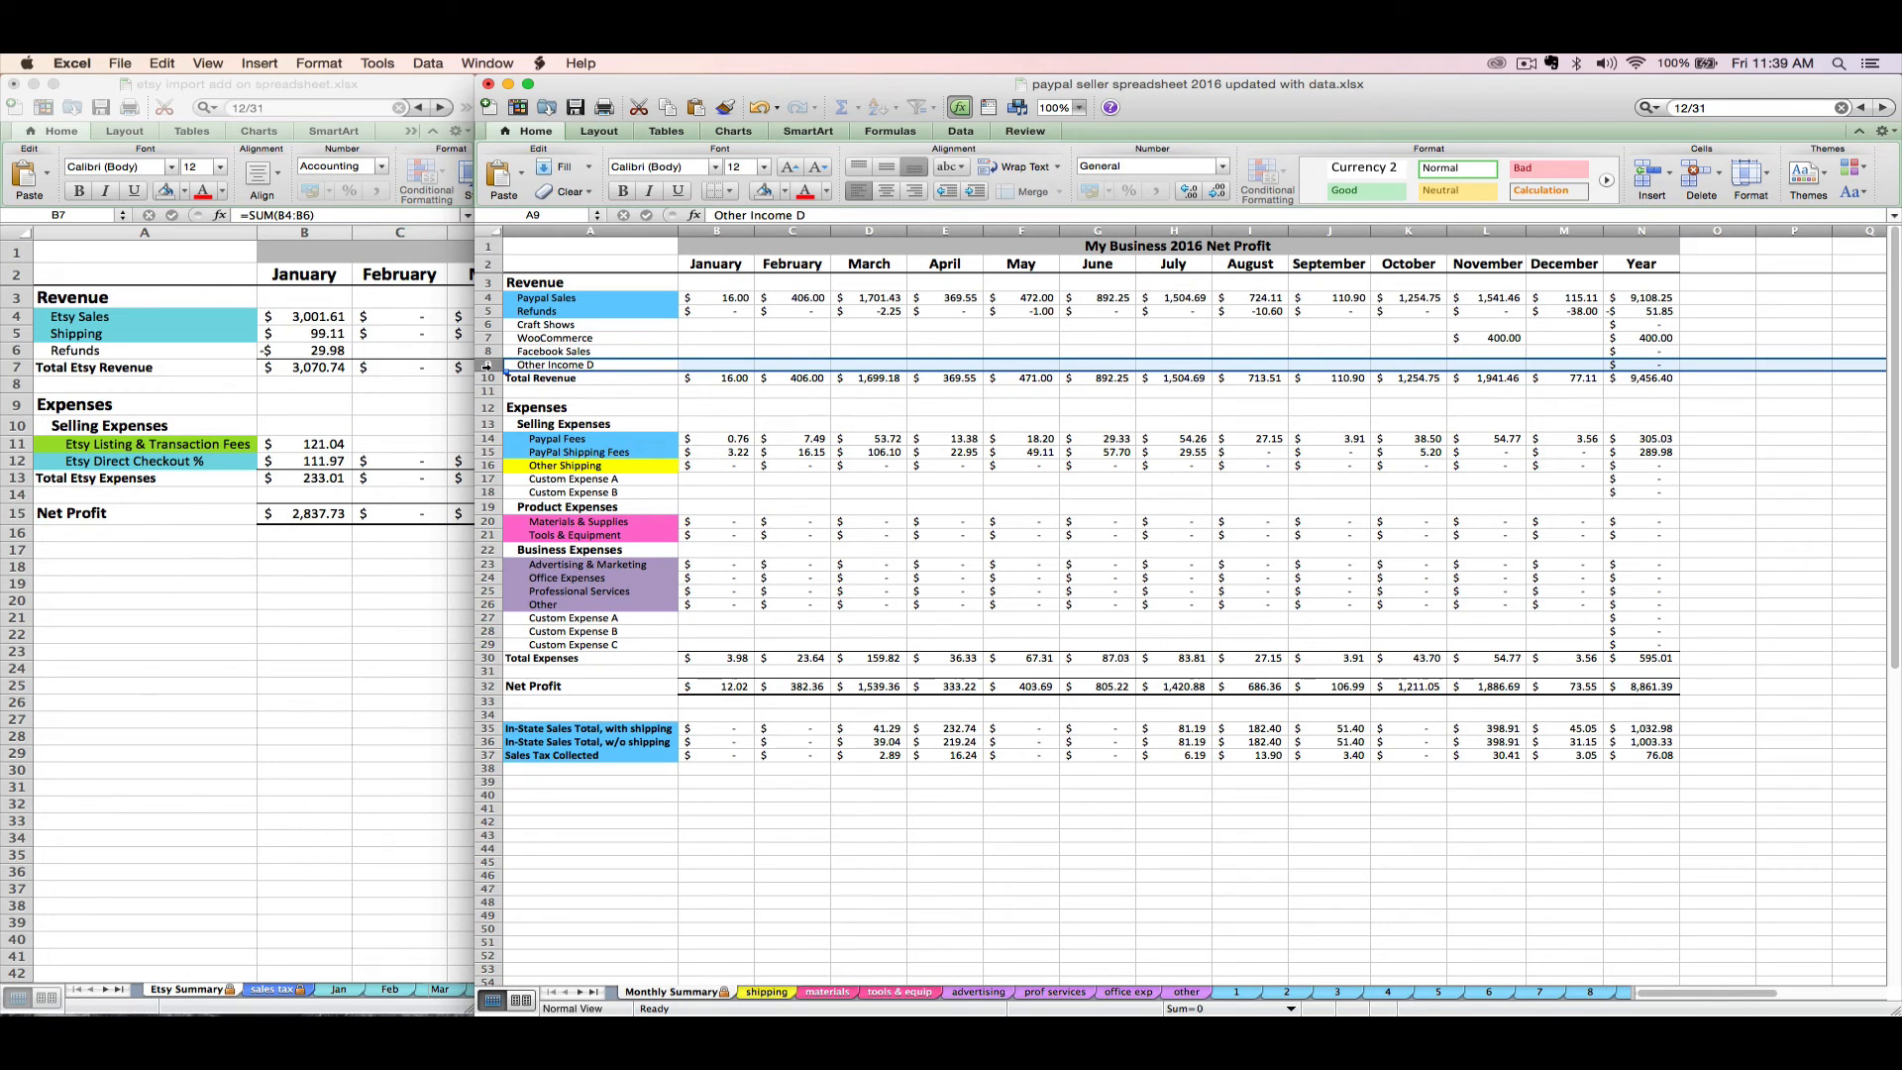
left_click_drag(490, 365, 491, 391)
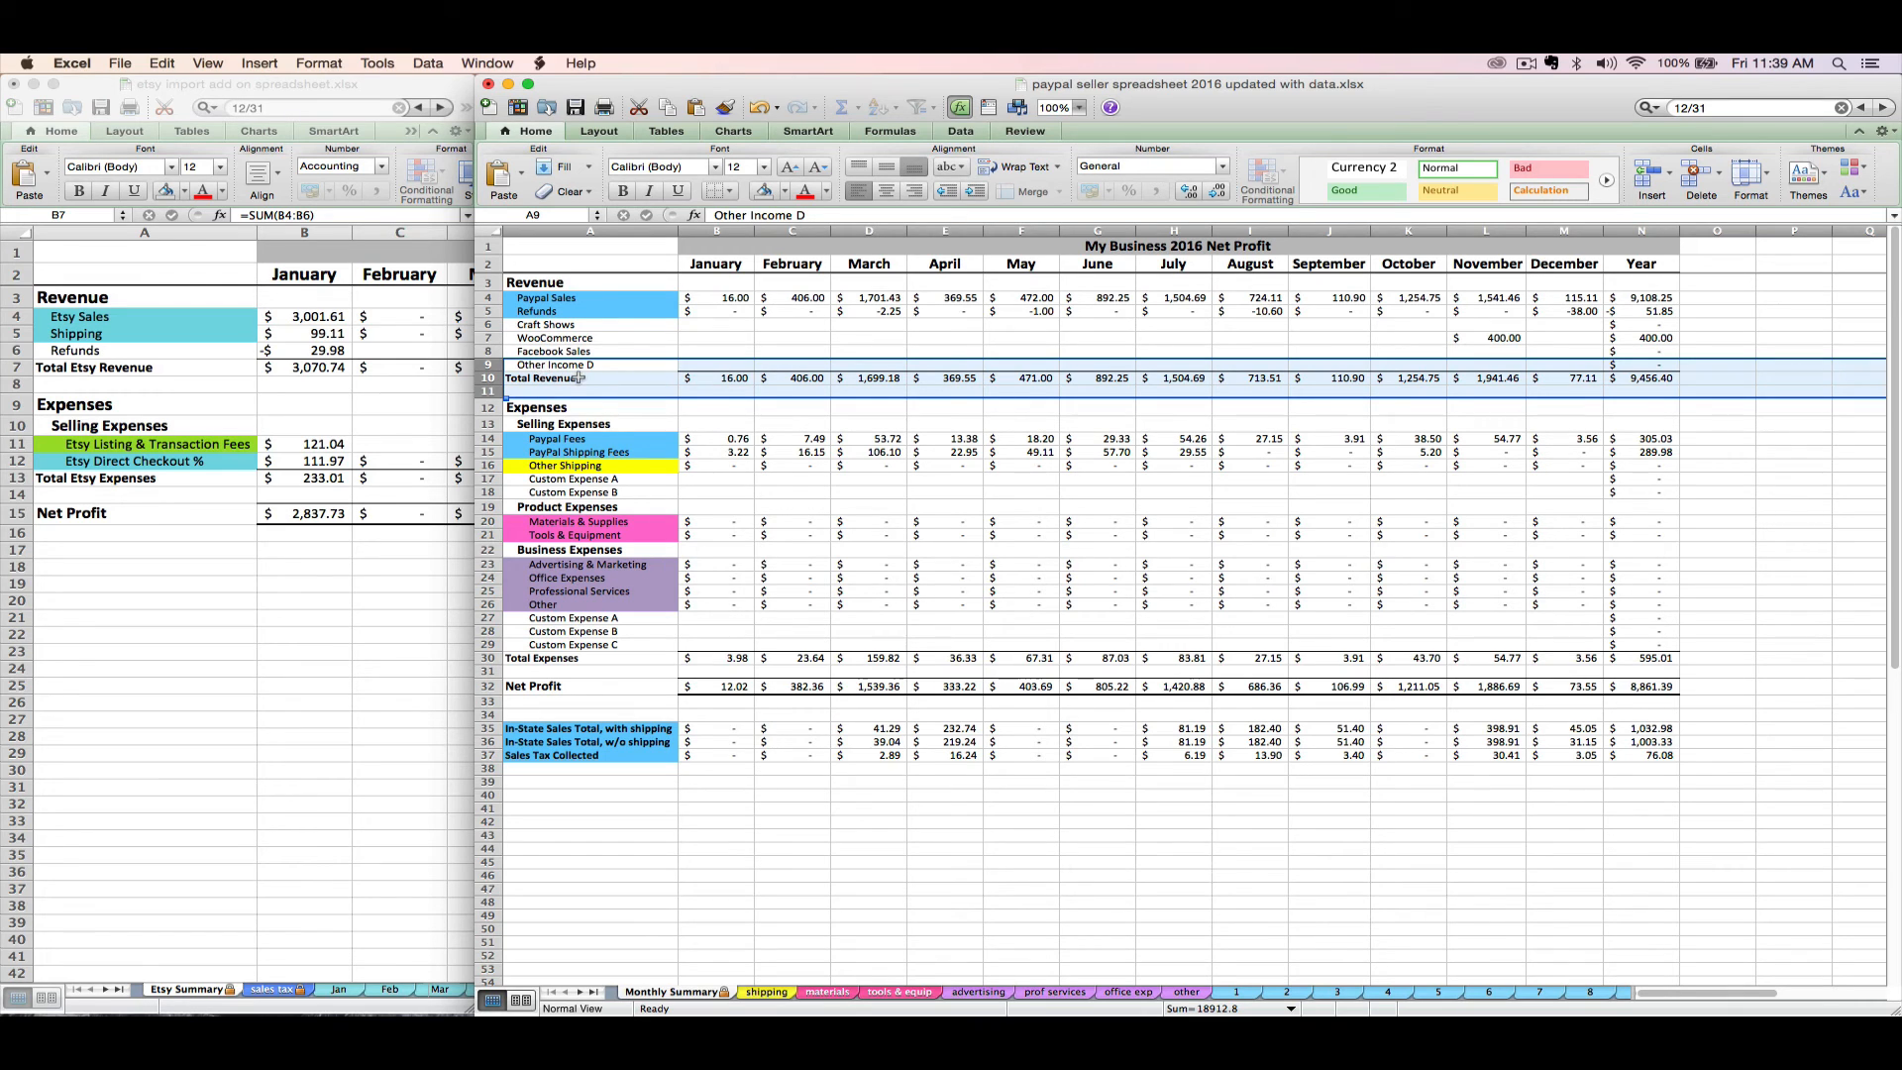
left_click(263, 65)
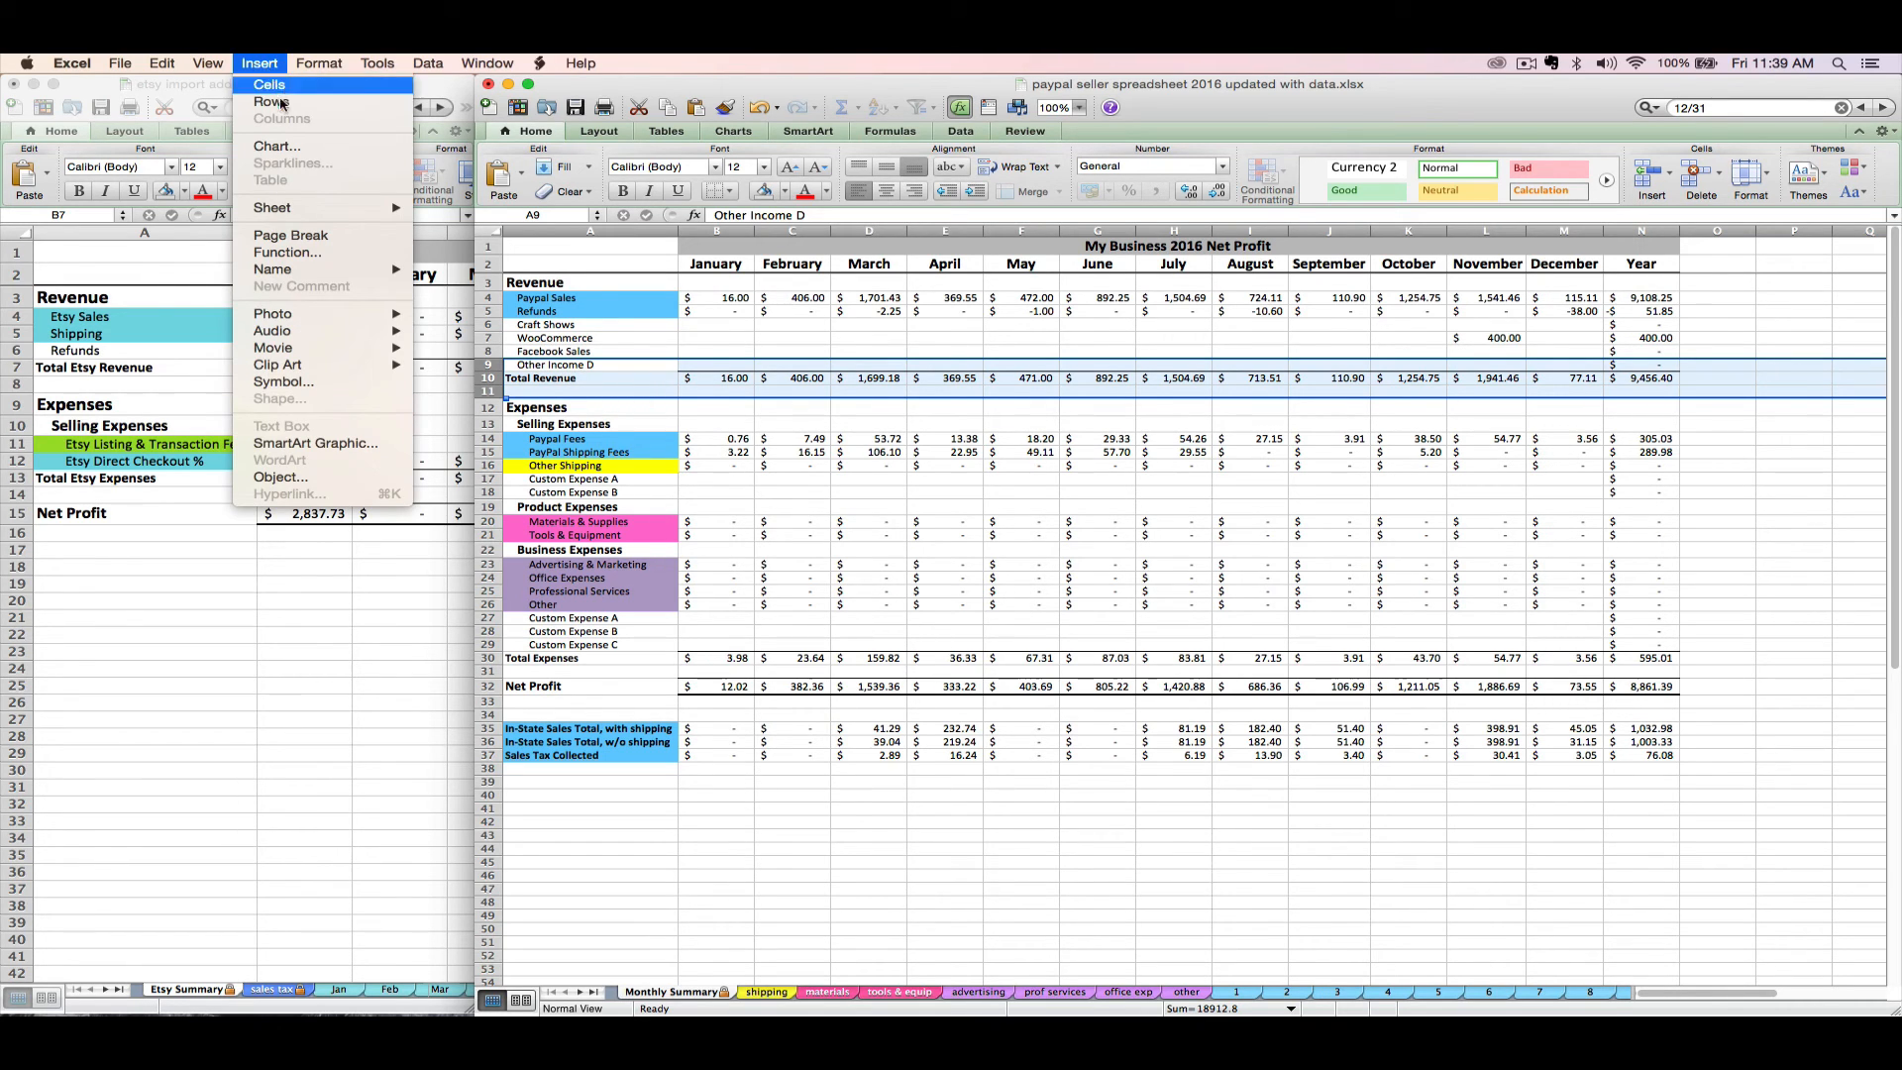
left_click(659, 369)
right_click(659, 368)
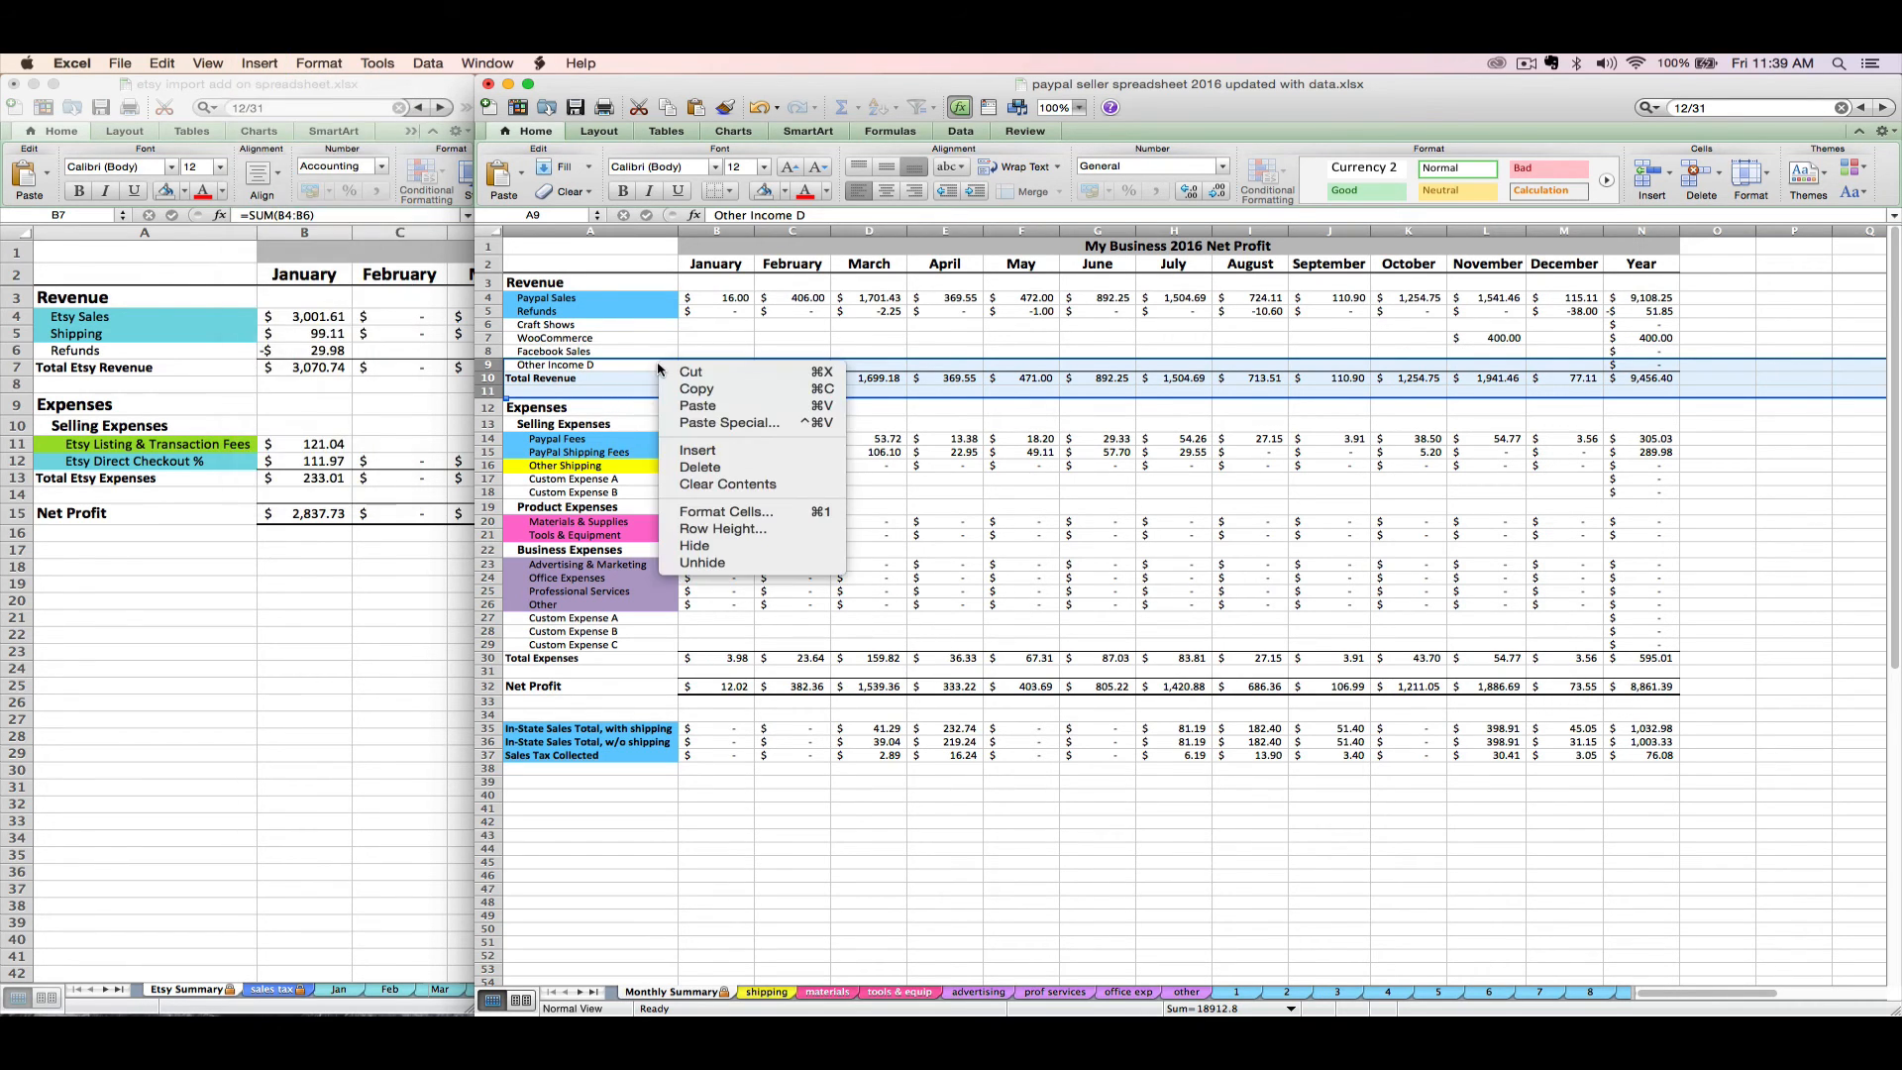
left_click(699, 458)
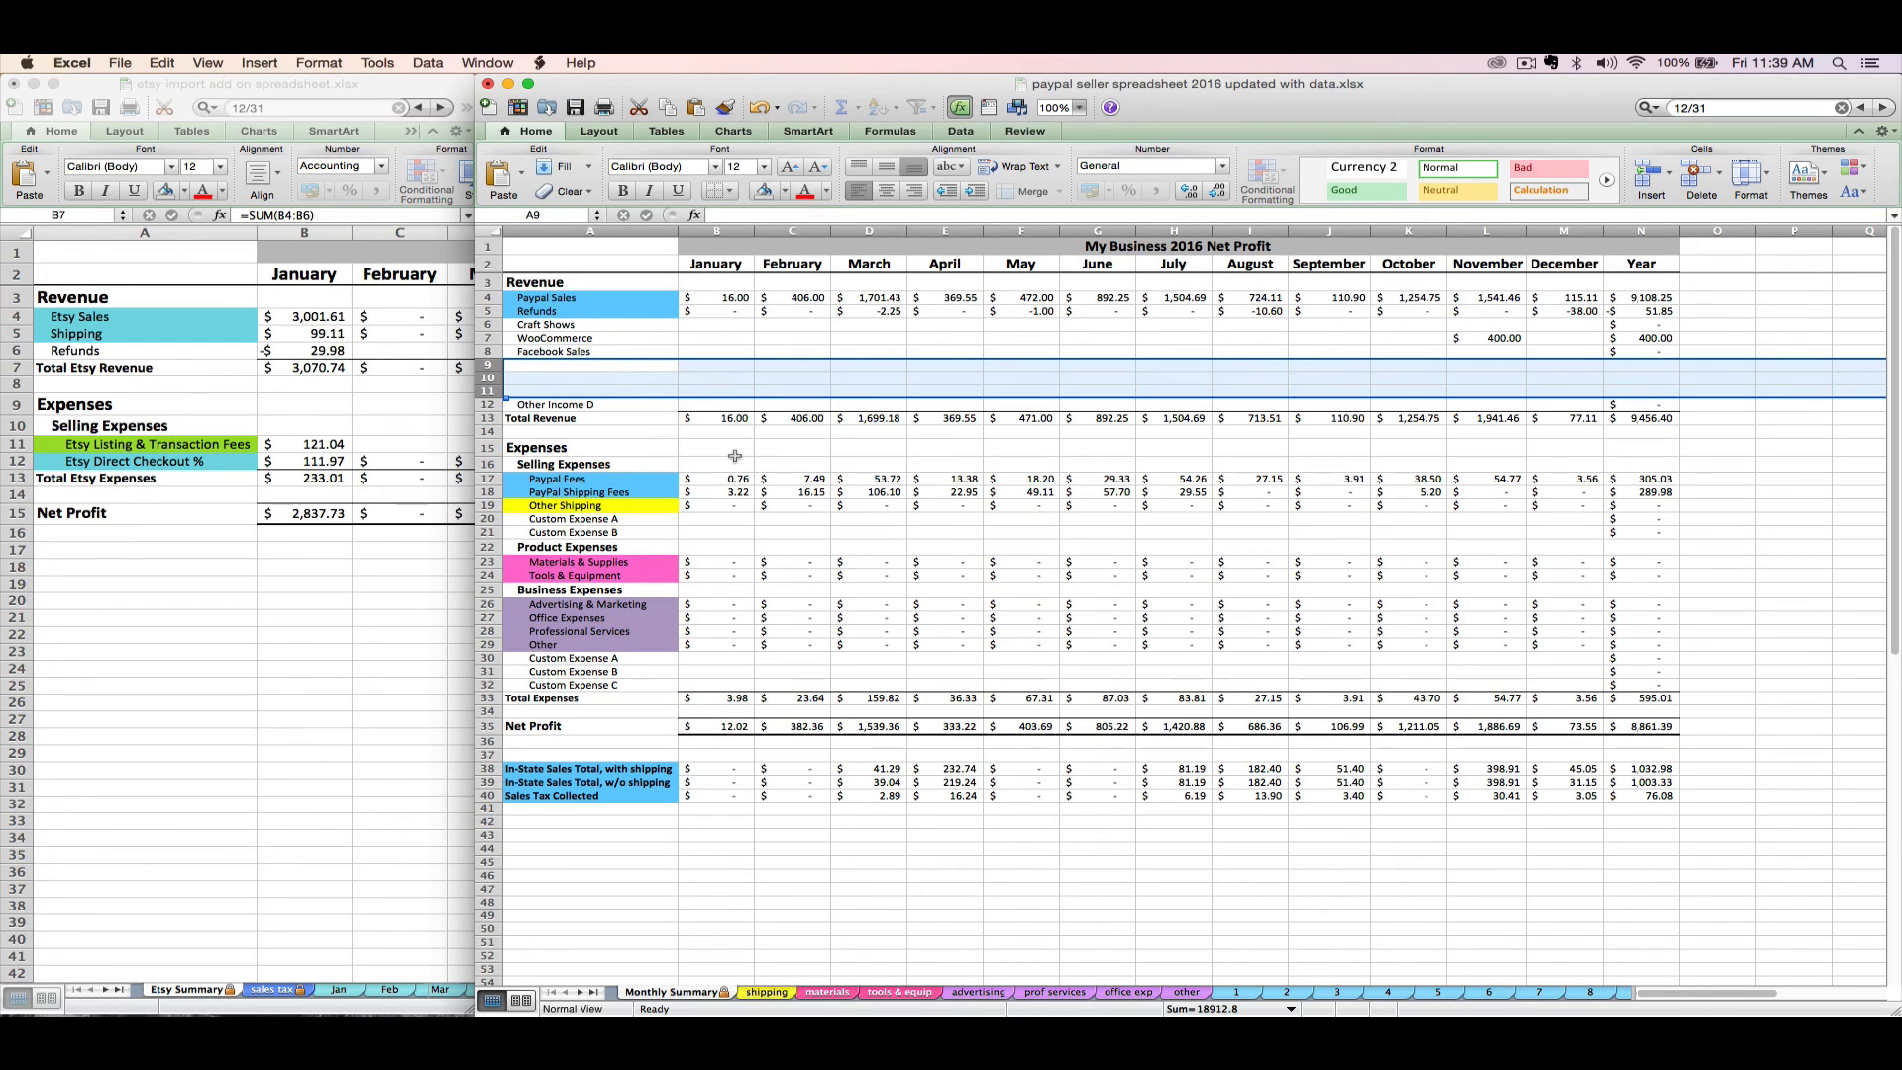
Step: Label the three blank revenue rows Etsy Sales, Shipping and Refunds
left_click(620, 384)
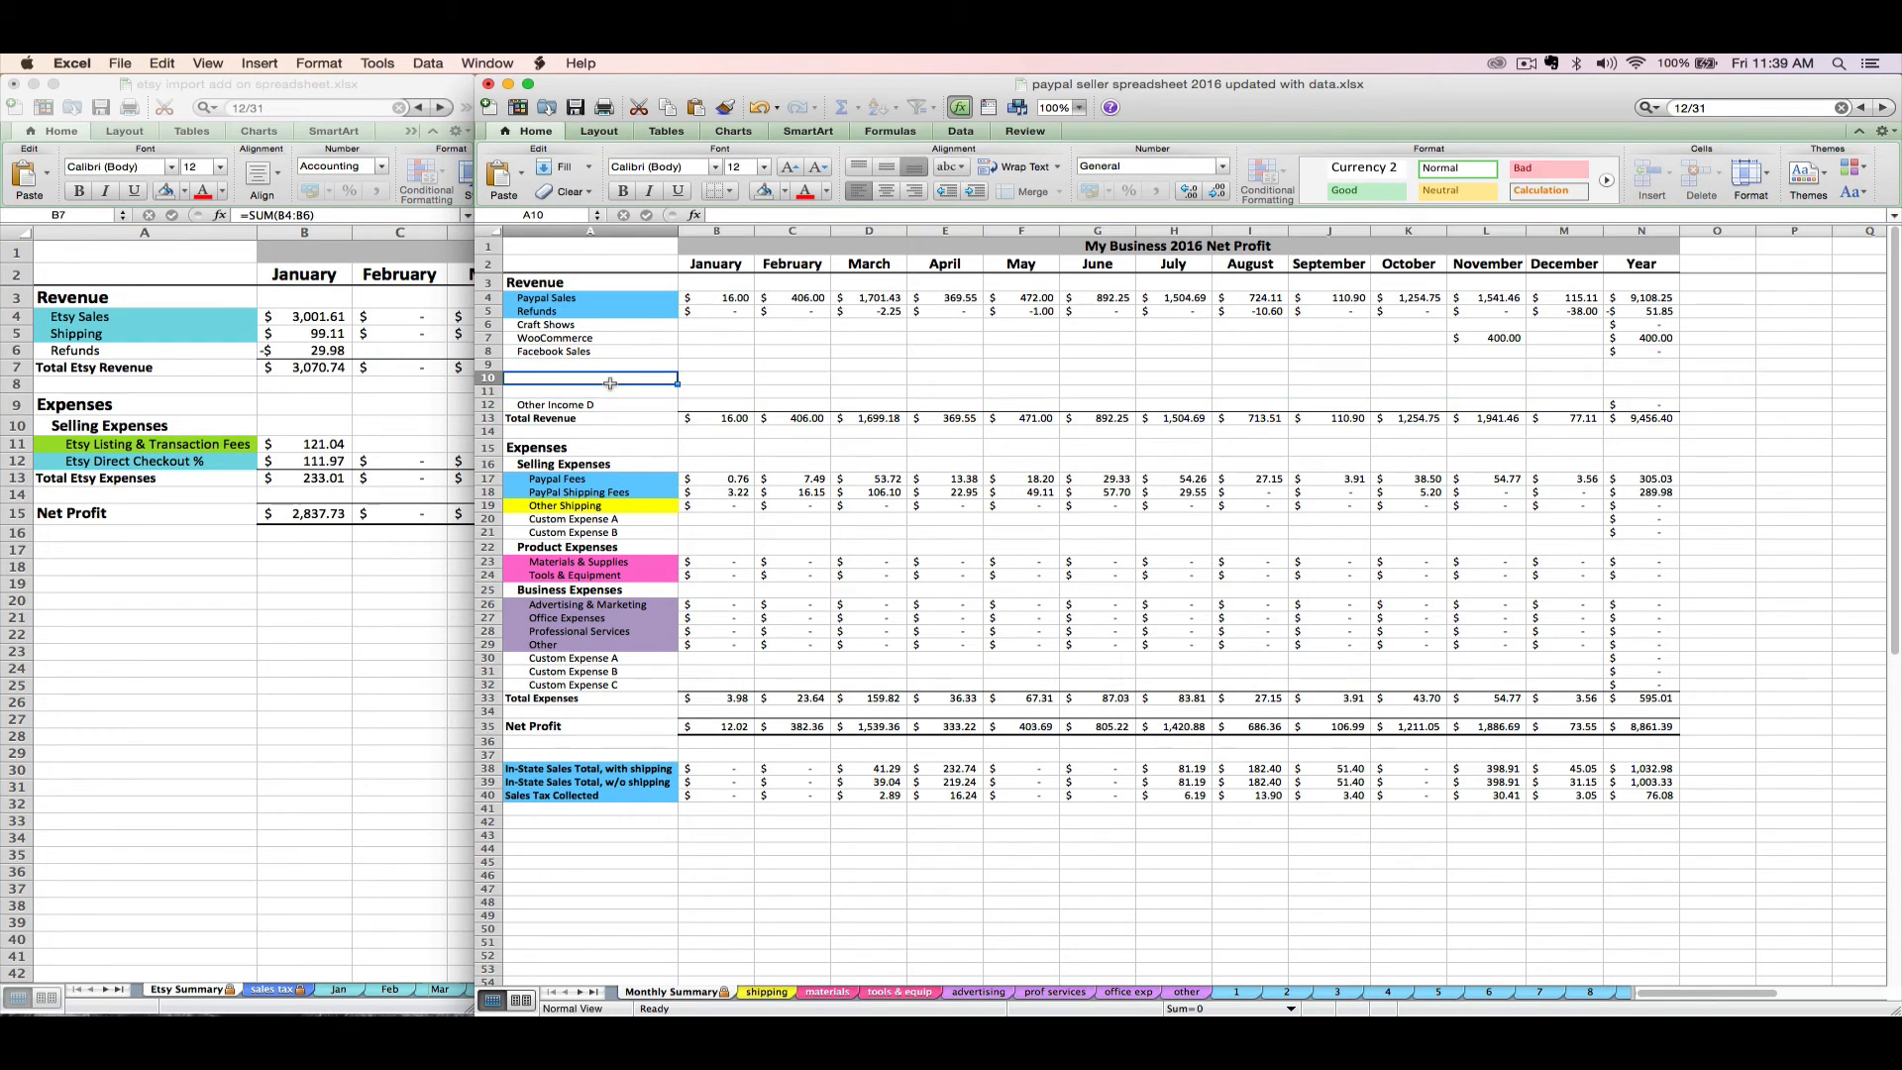
left_click(577, 363)
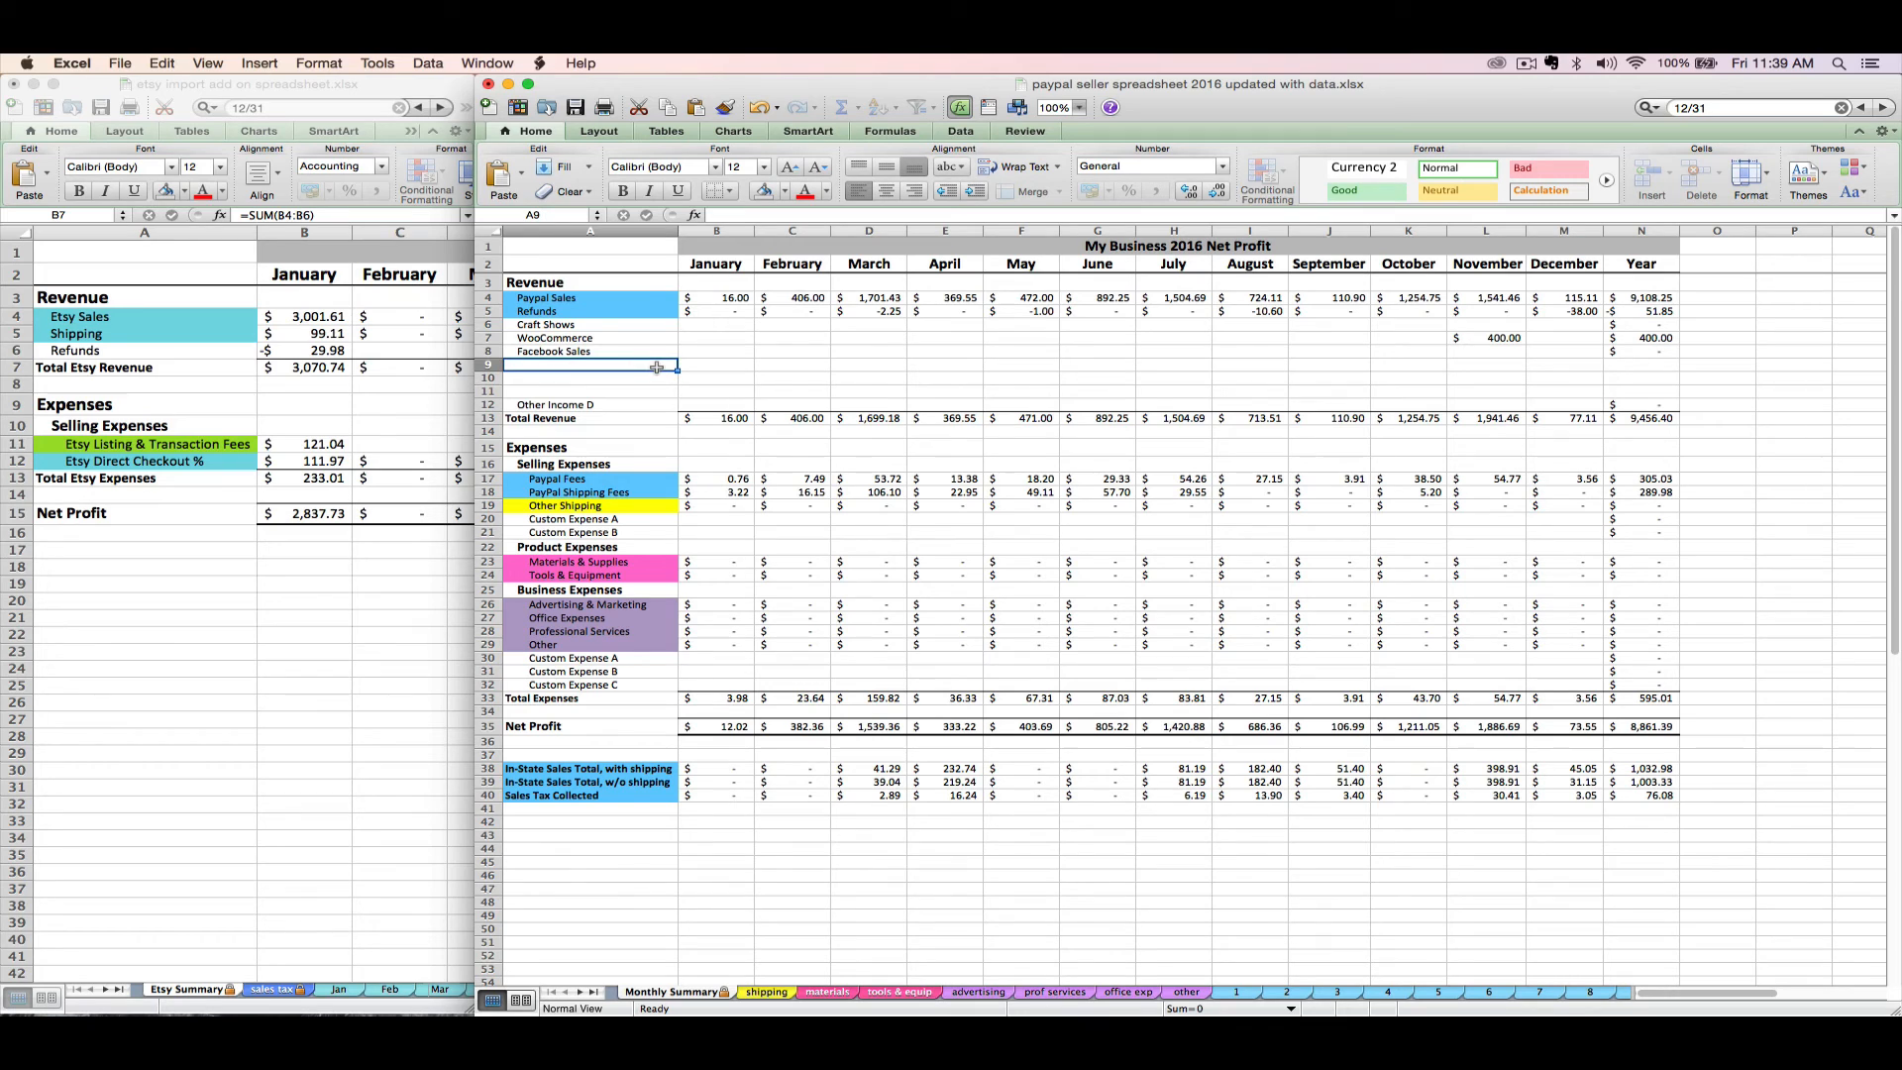
type("Etsy Sales")
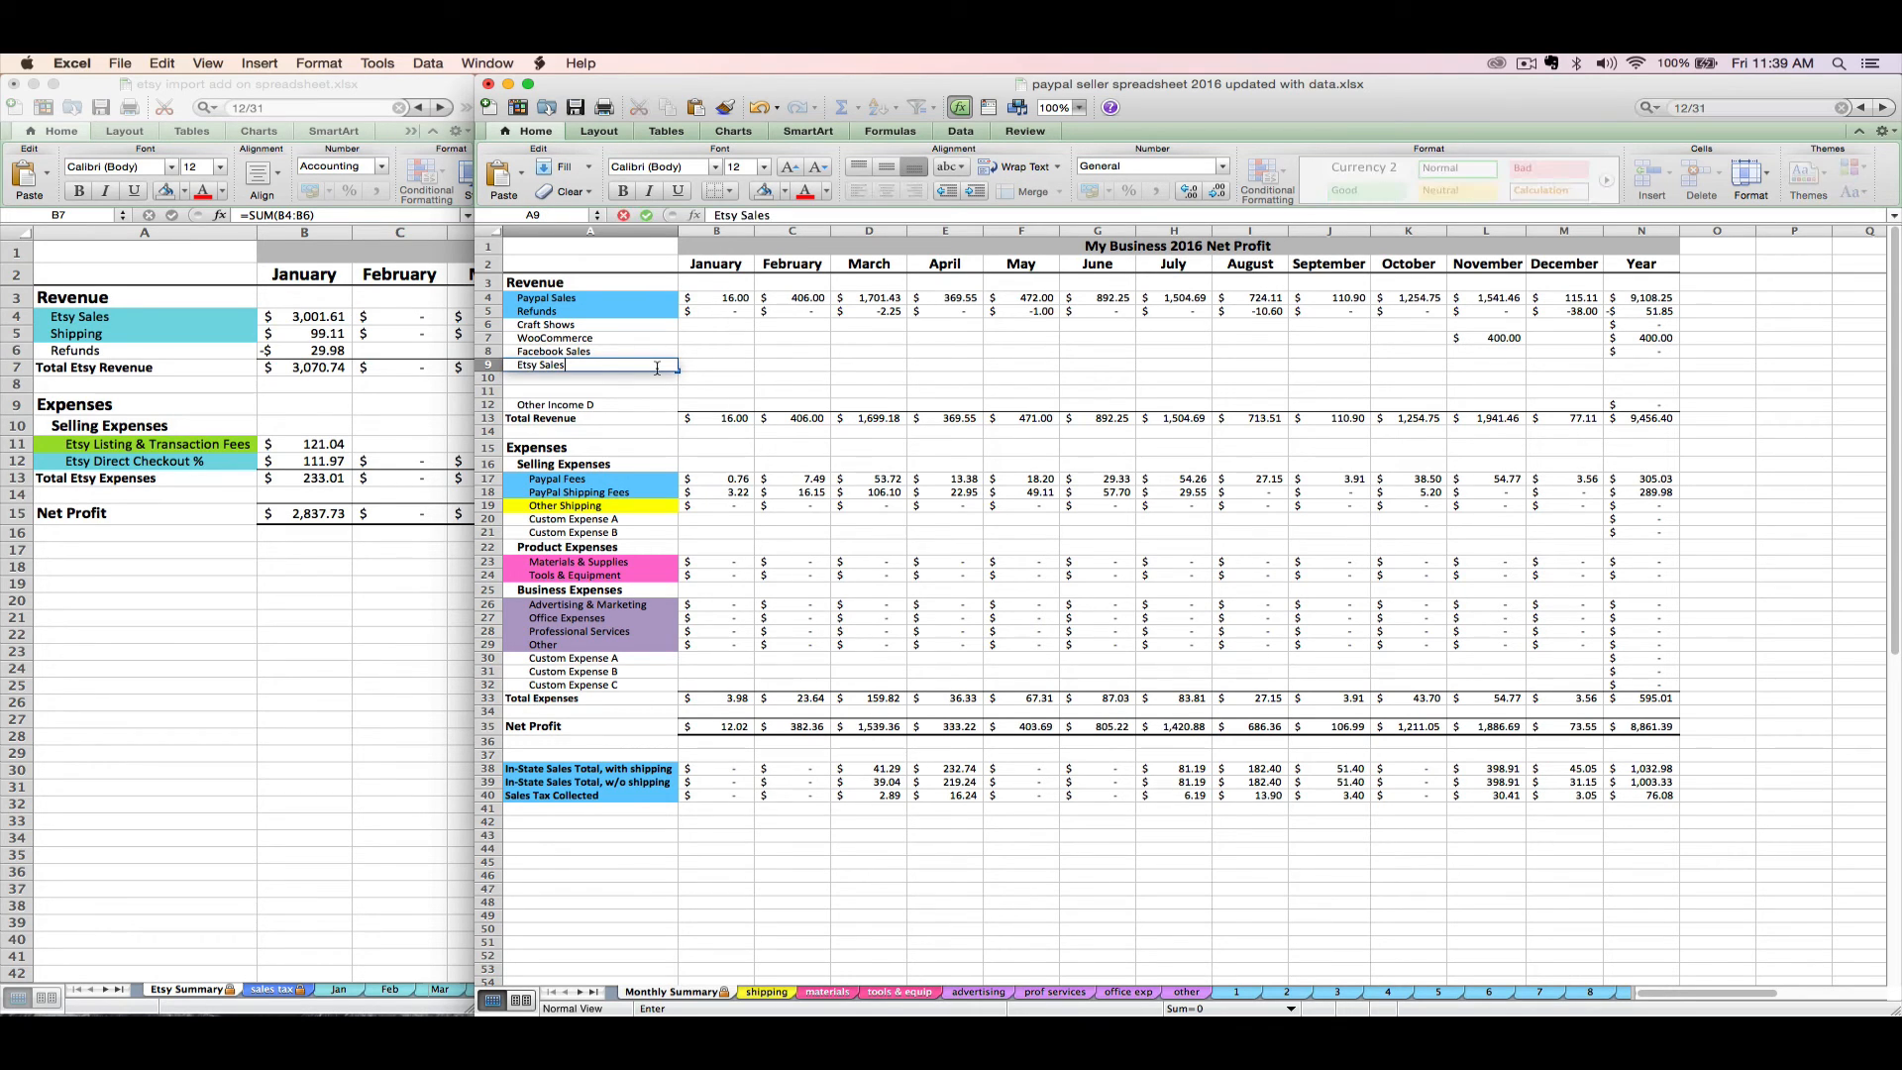
key("Return")
type("Shipping")
key("Return")
type("Re")
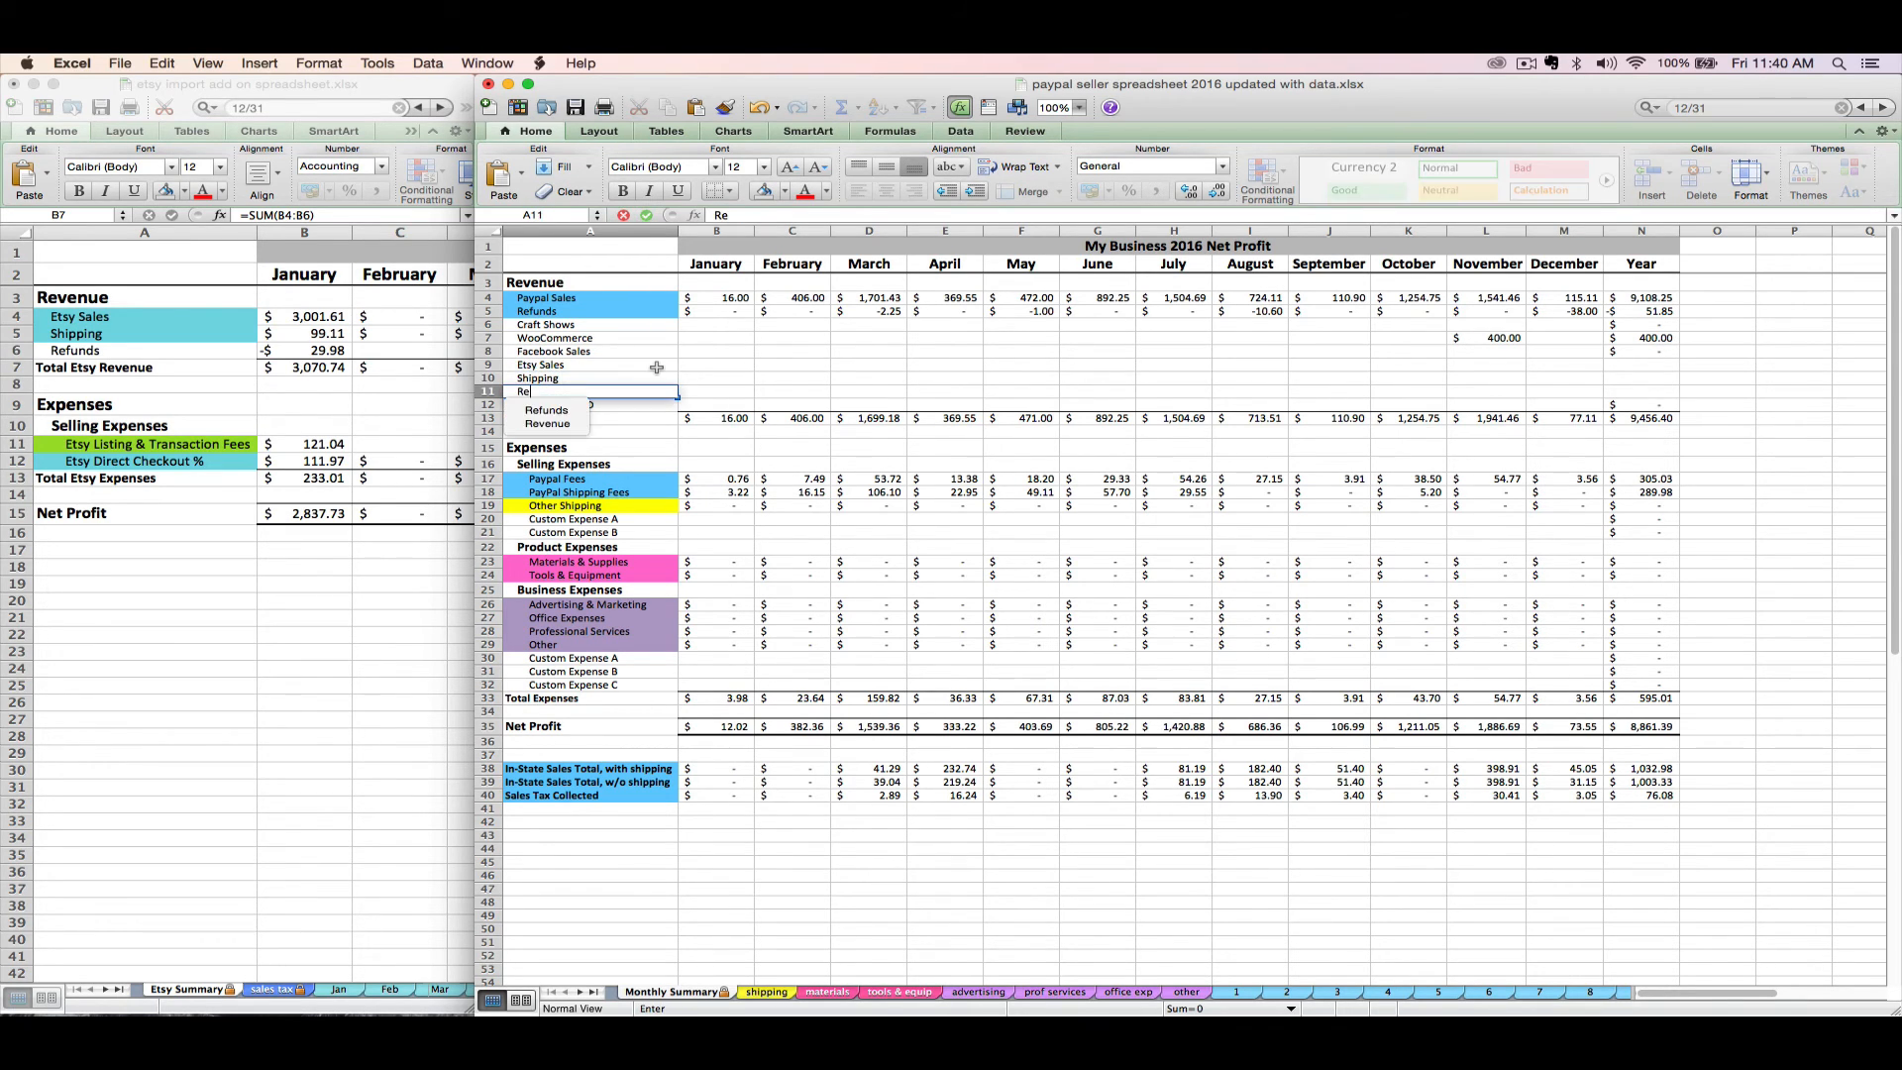
type("funds")
Step: Enter January's Etsy Sales as 3001.61, Shipping as 99.11 and Refunds as -29.98, and check the Total Revenue formula
left_click(707, 367)
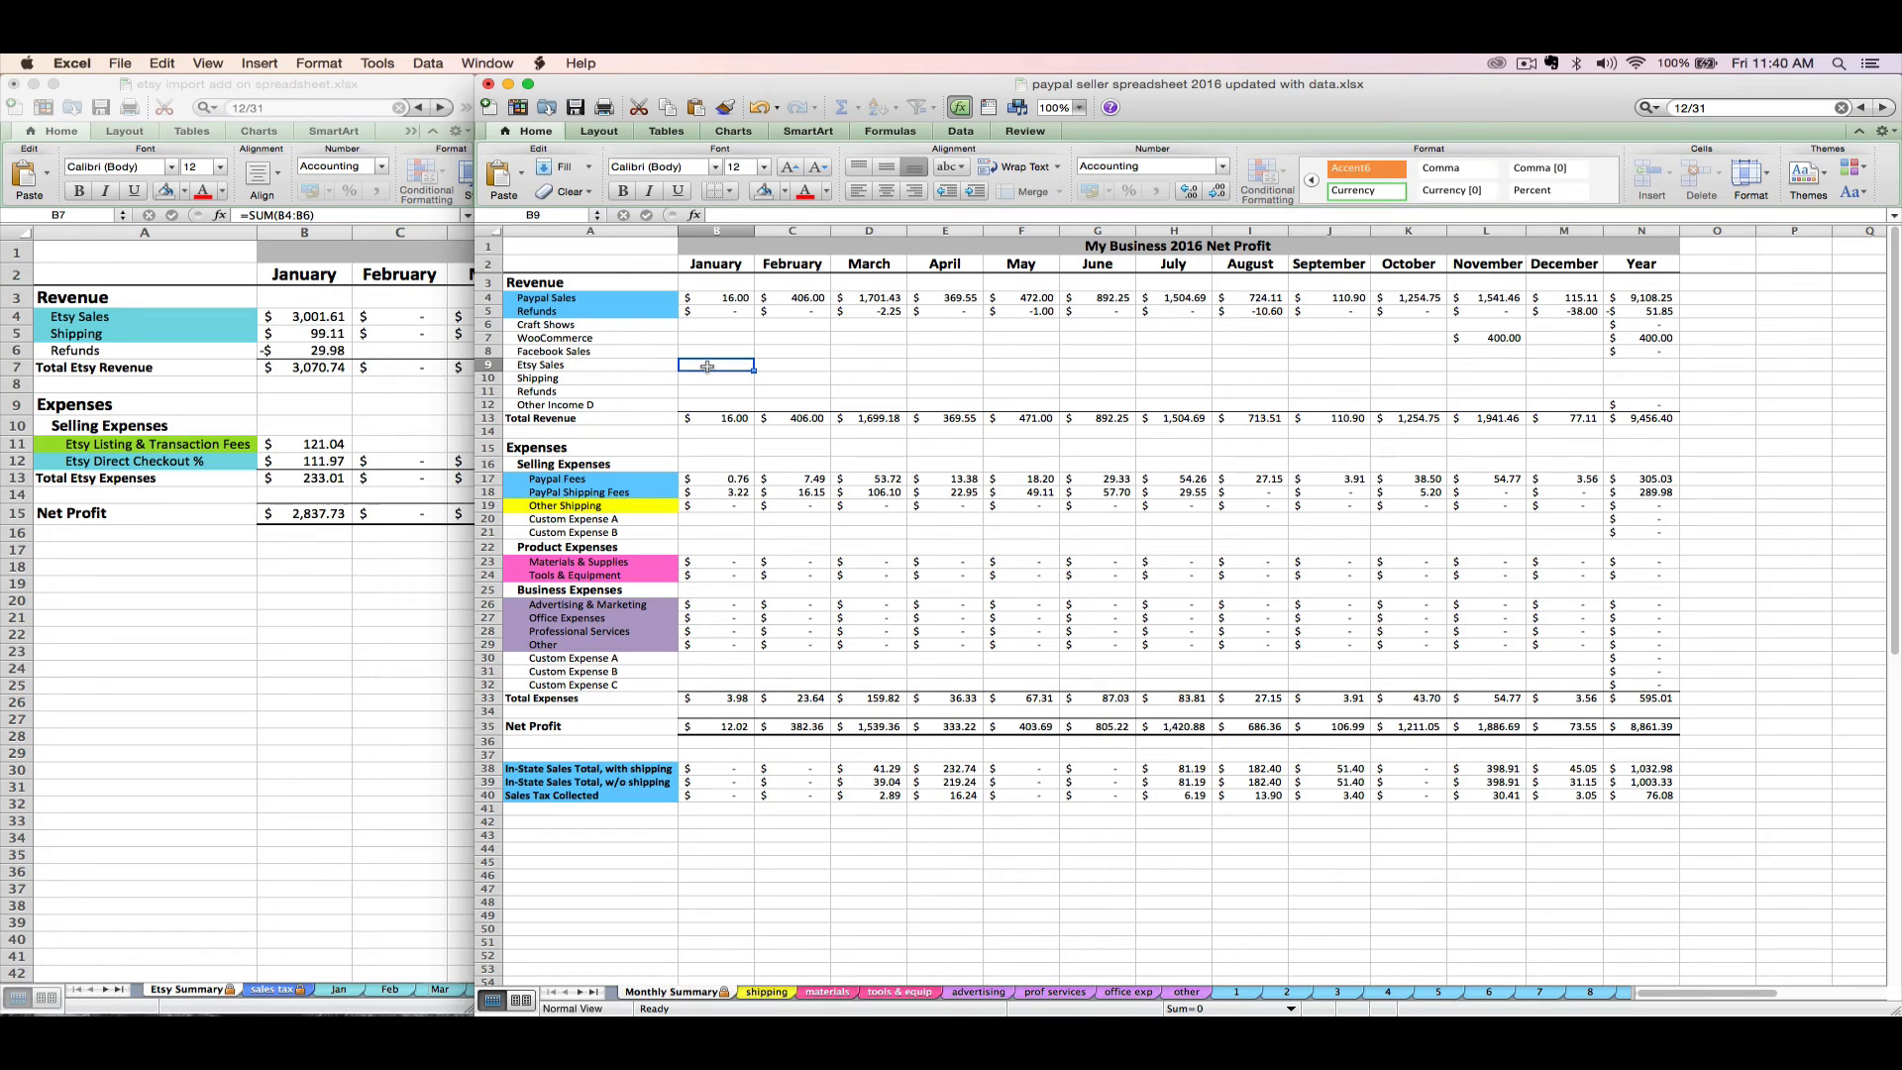
type("3,0")
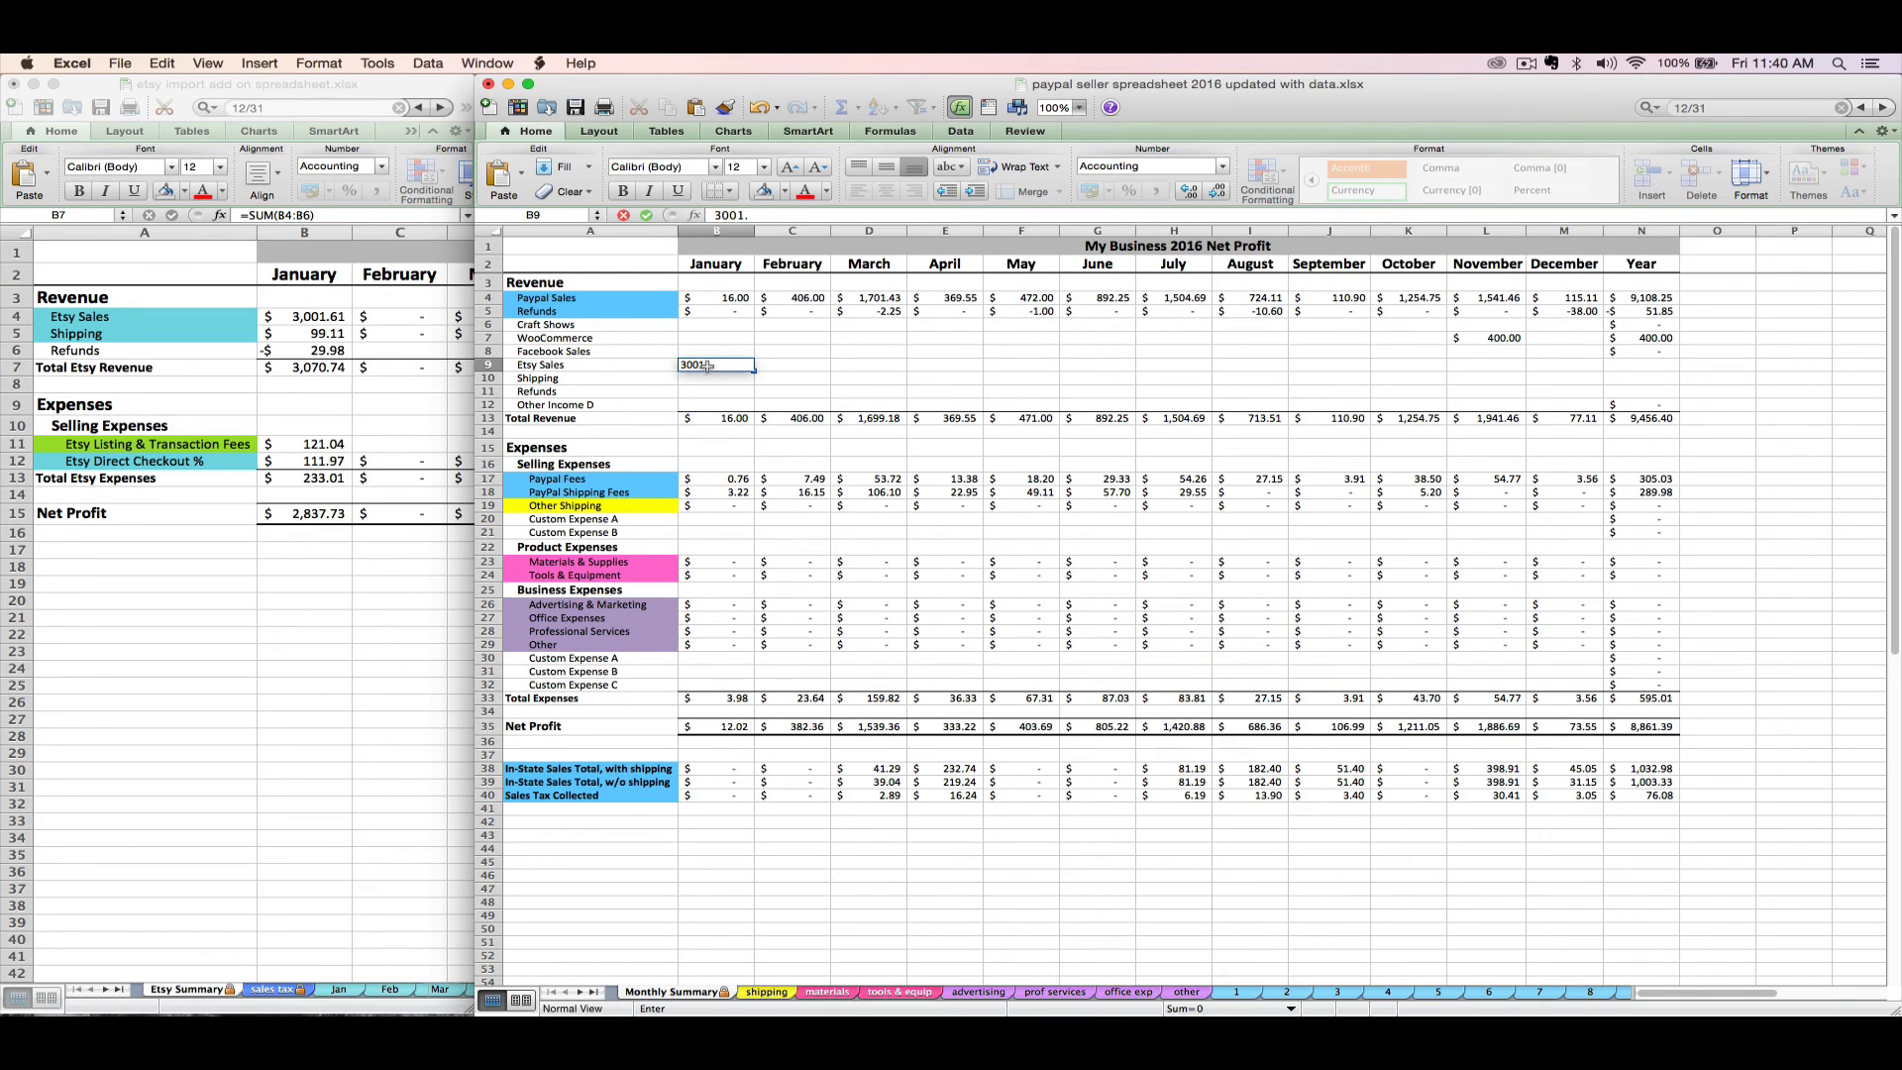
type("01.61")
key("Return")
type("99")
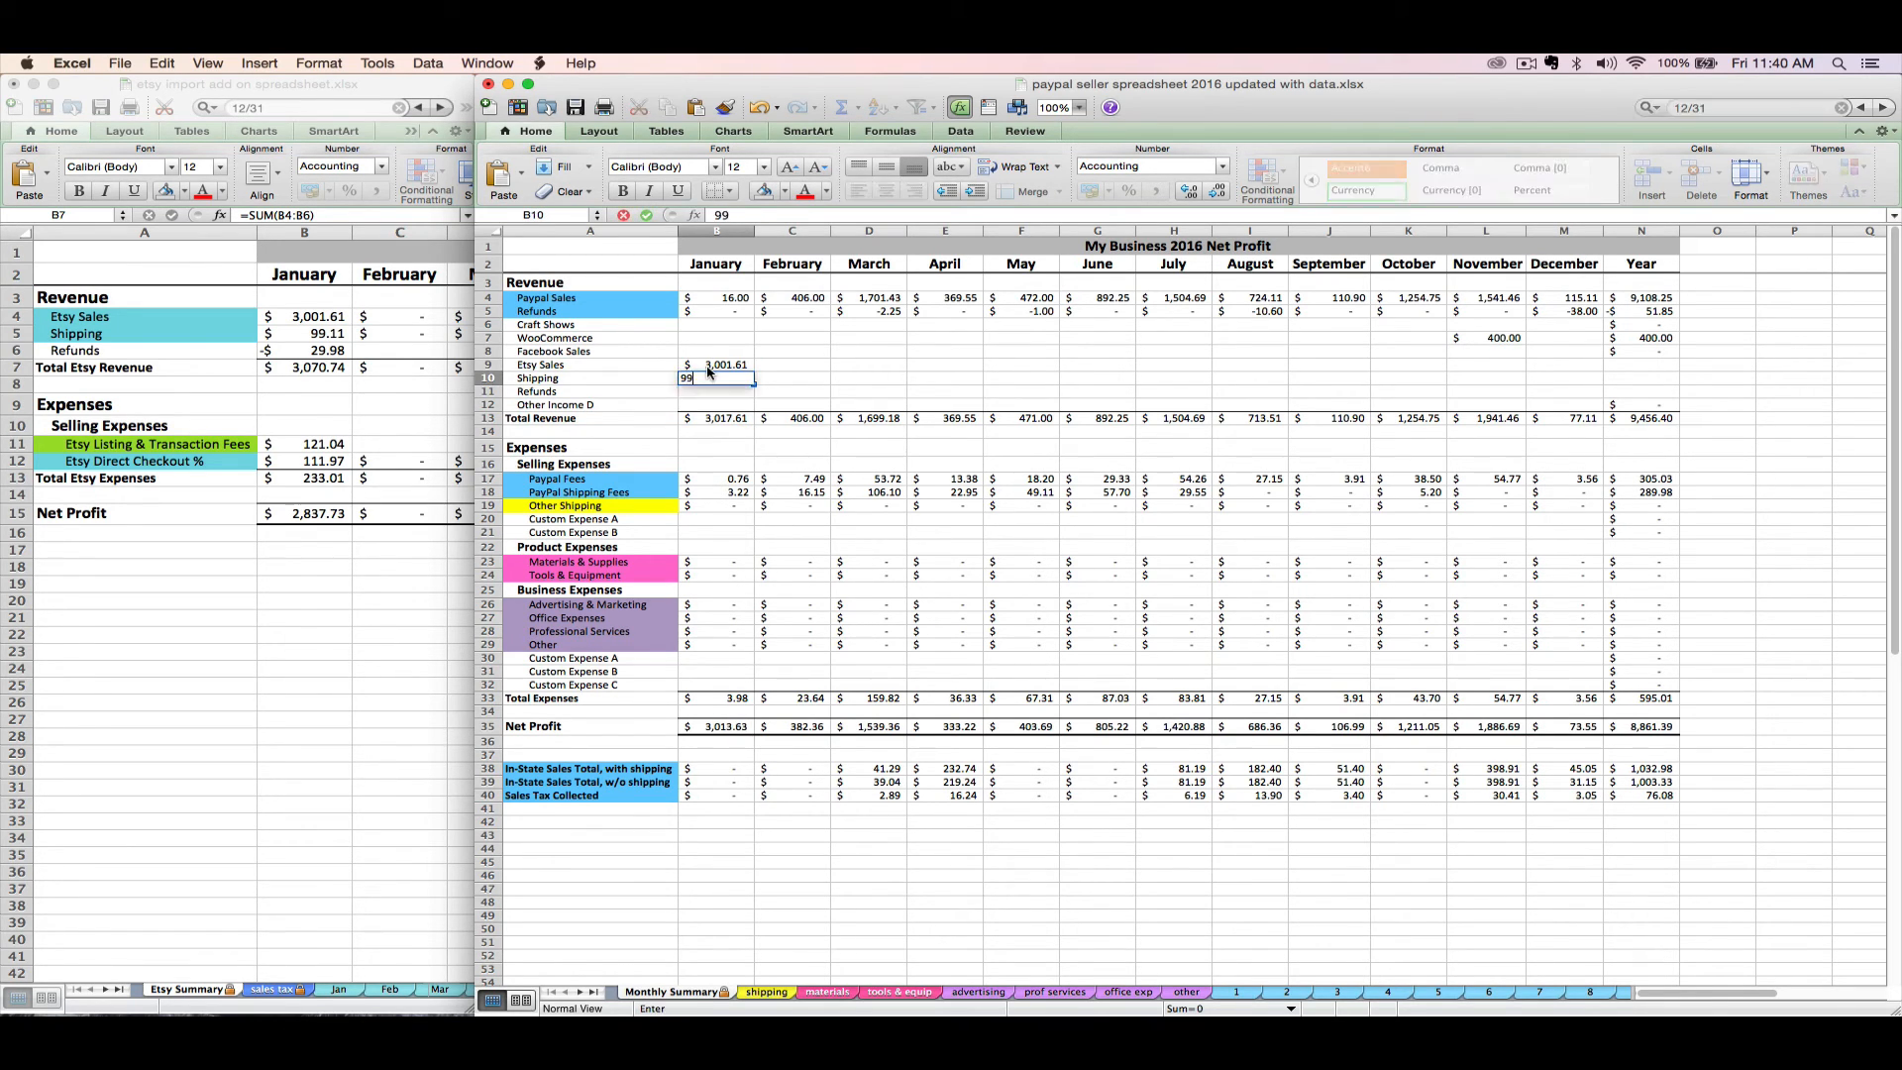
type(".11")
key("Return")
type("-$ 29")
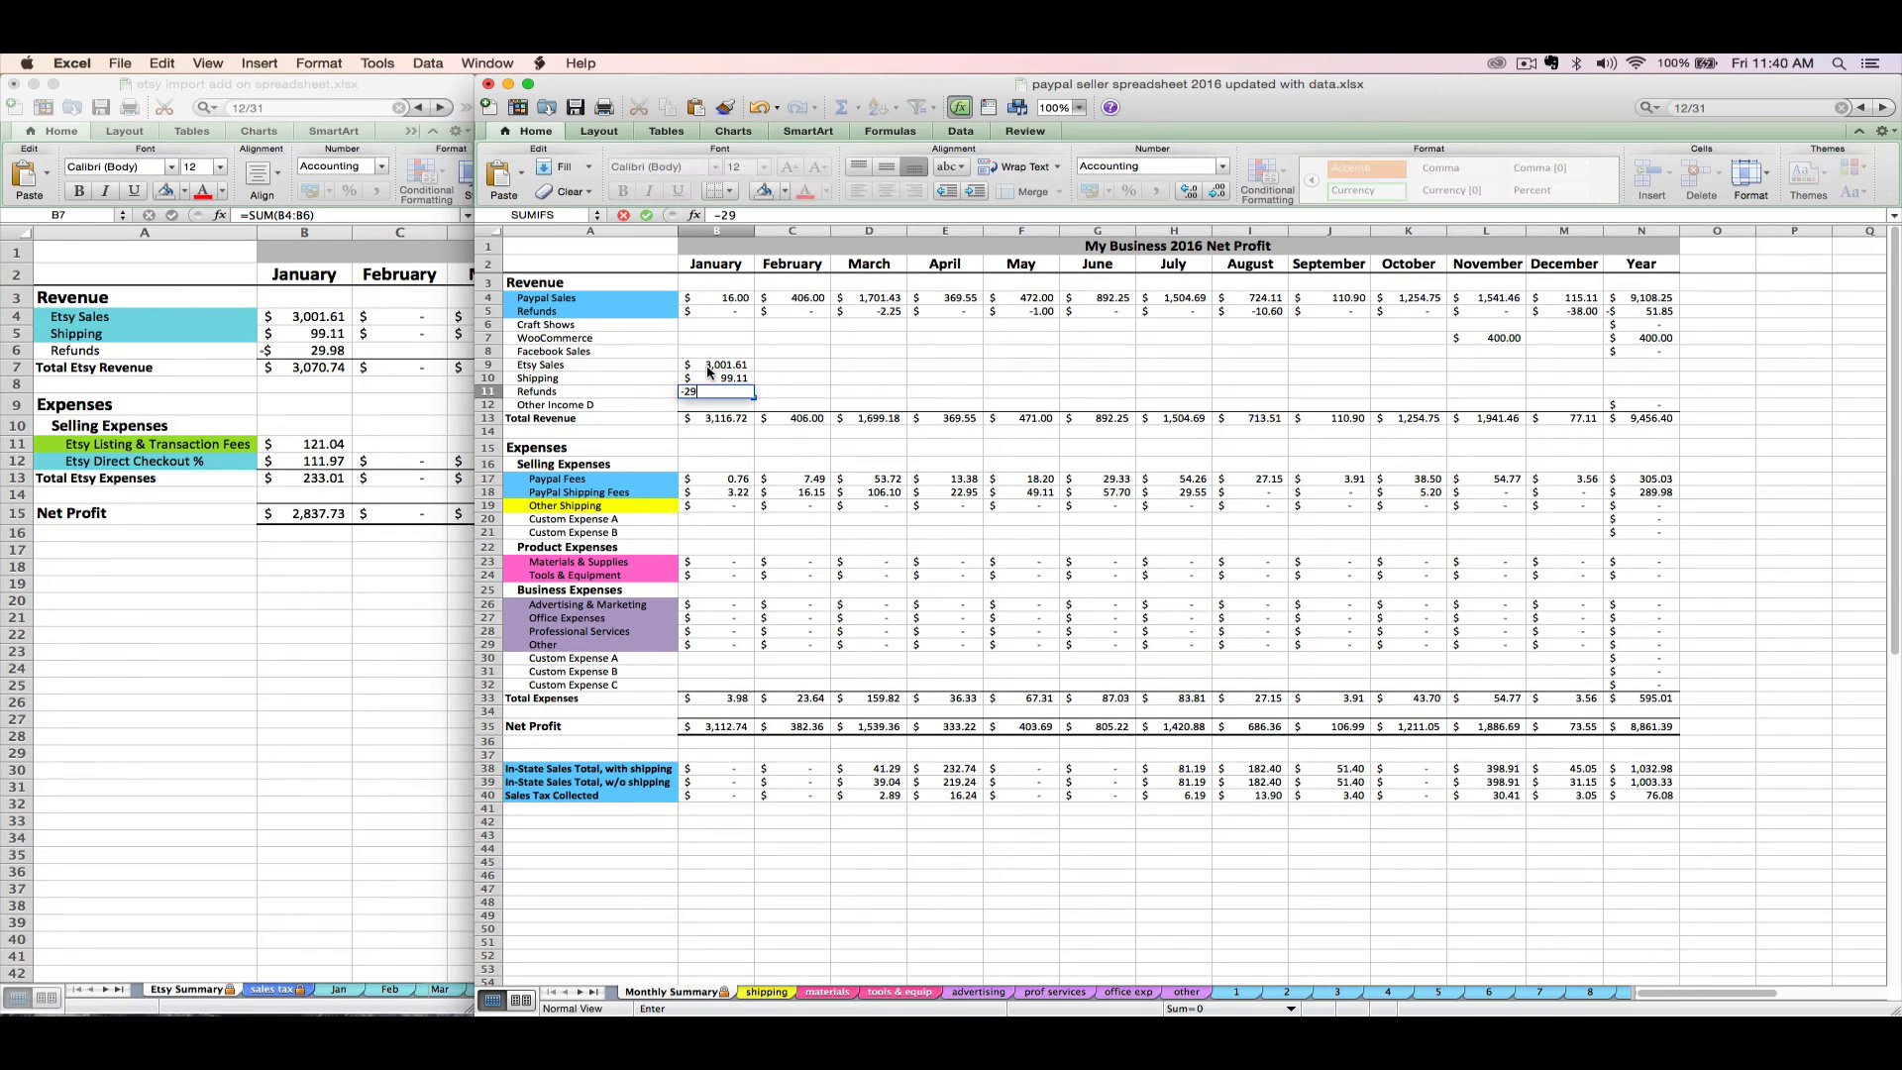
type(".98")
key("Return")
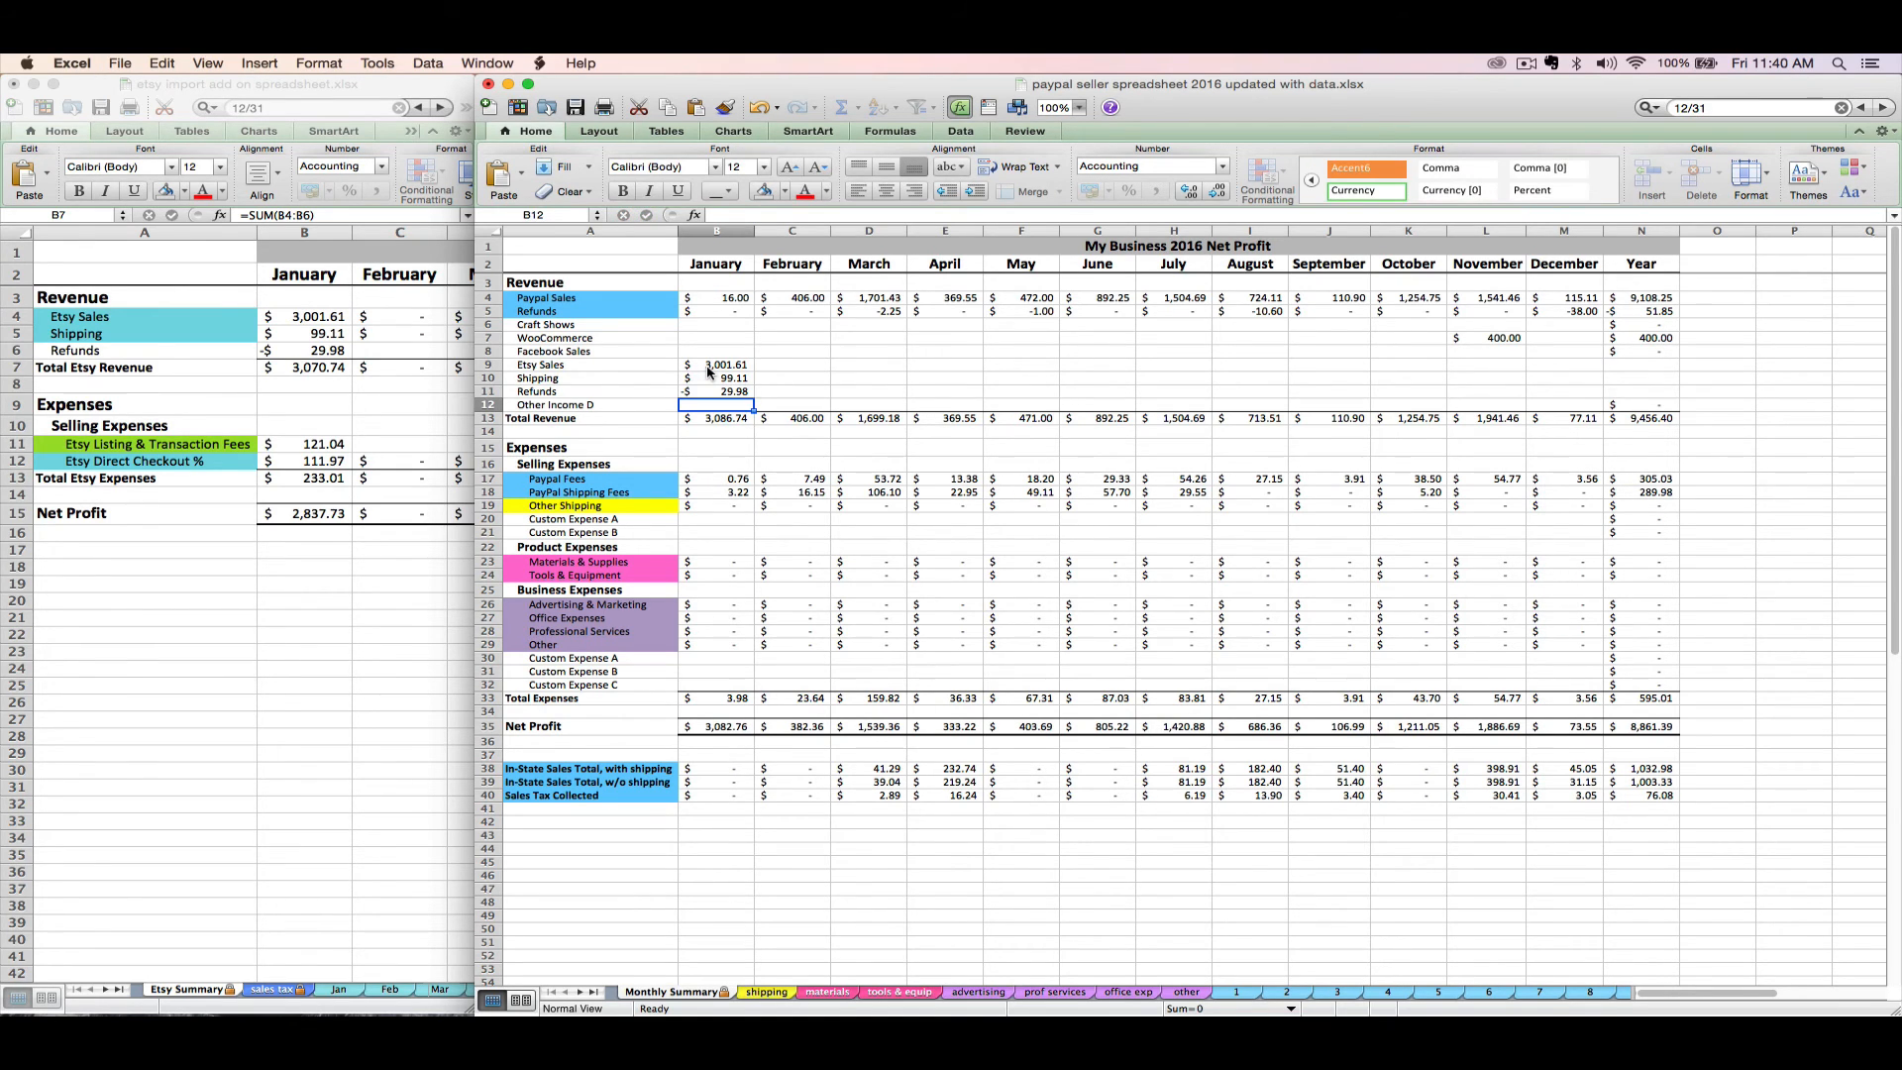
left_click(733, 419)
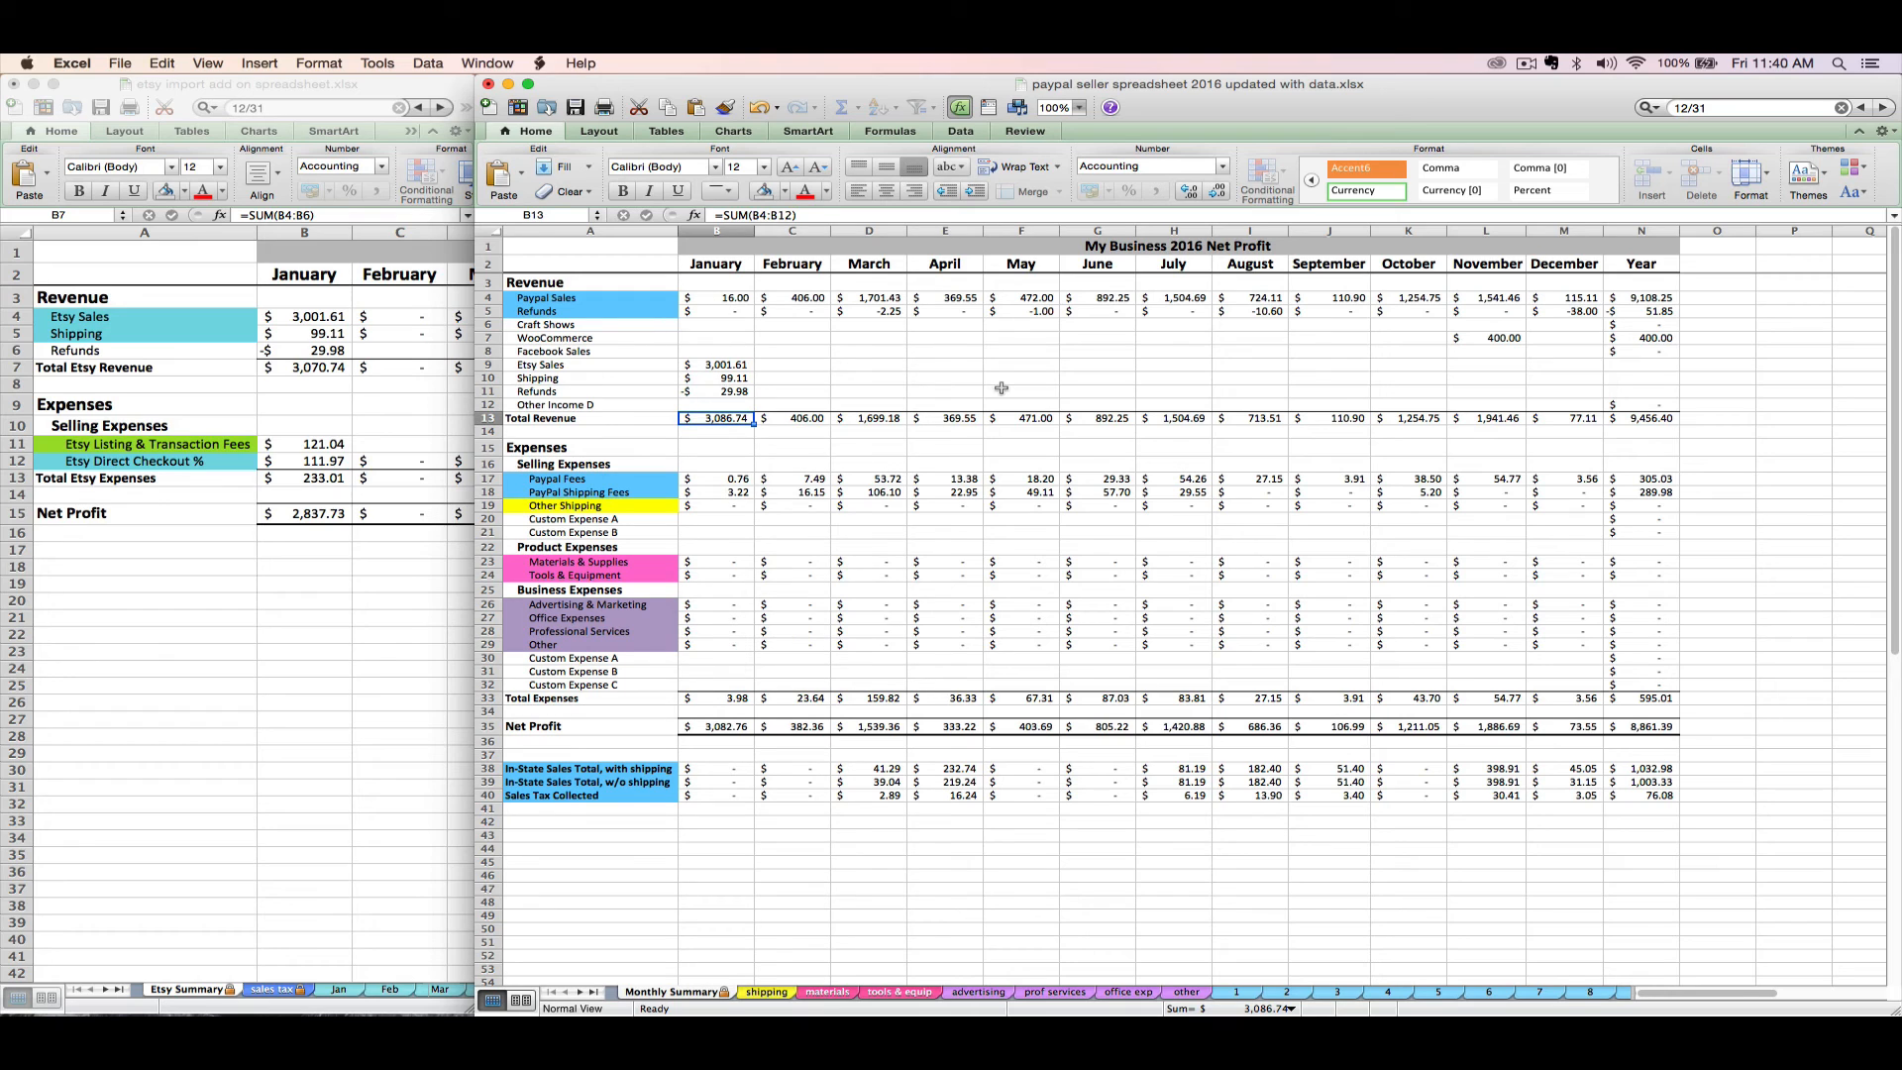
Step: Unprotect the Monthly Summary sheet and select January's Total Revenue cell
left_click(1663, 364)
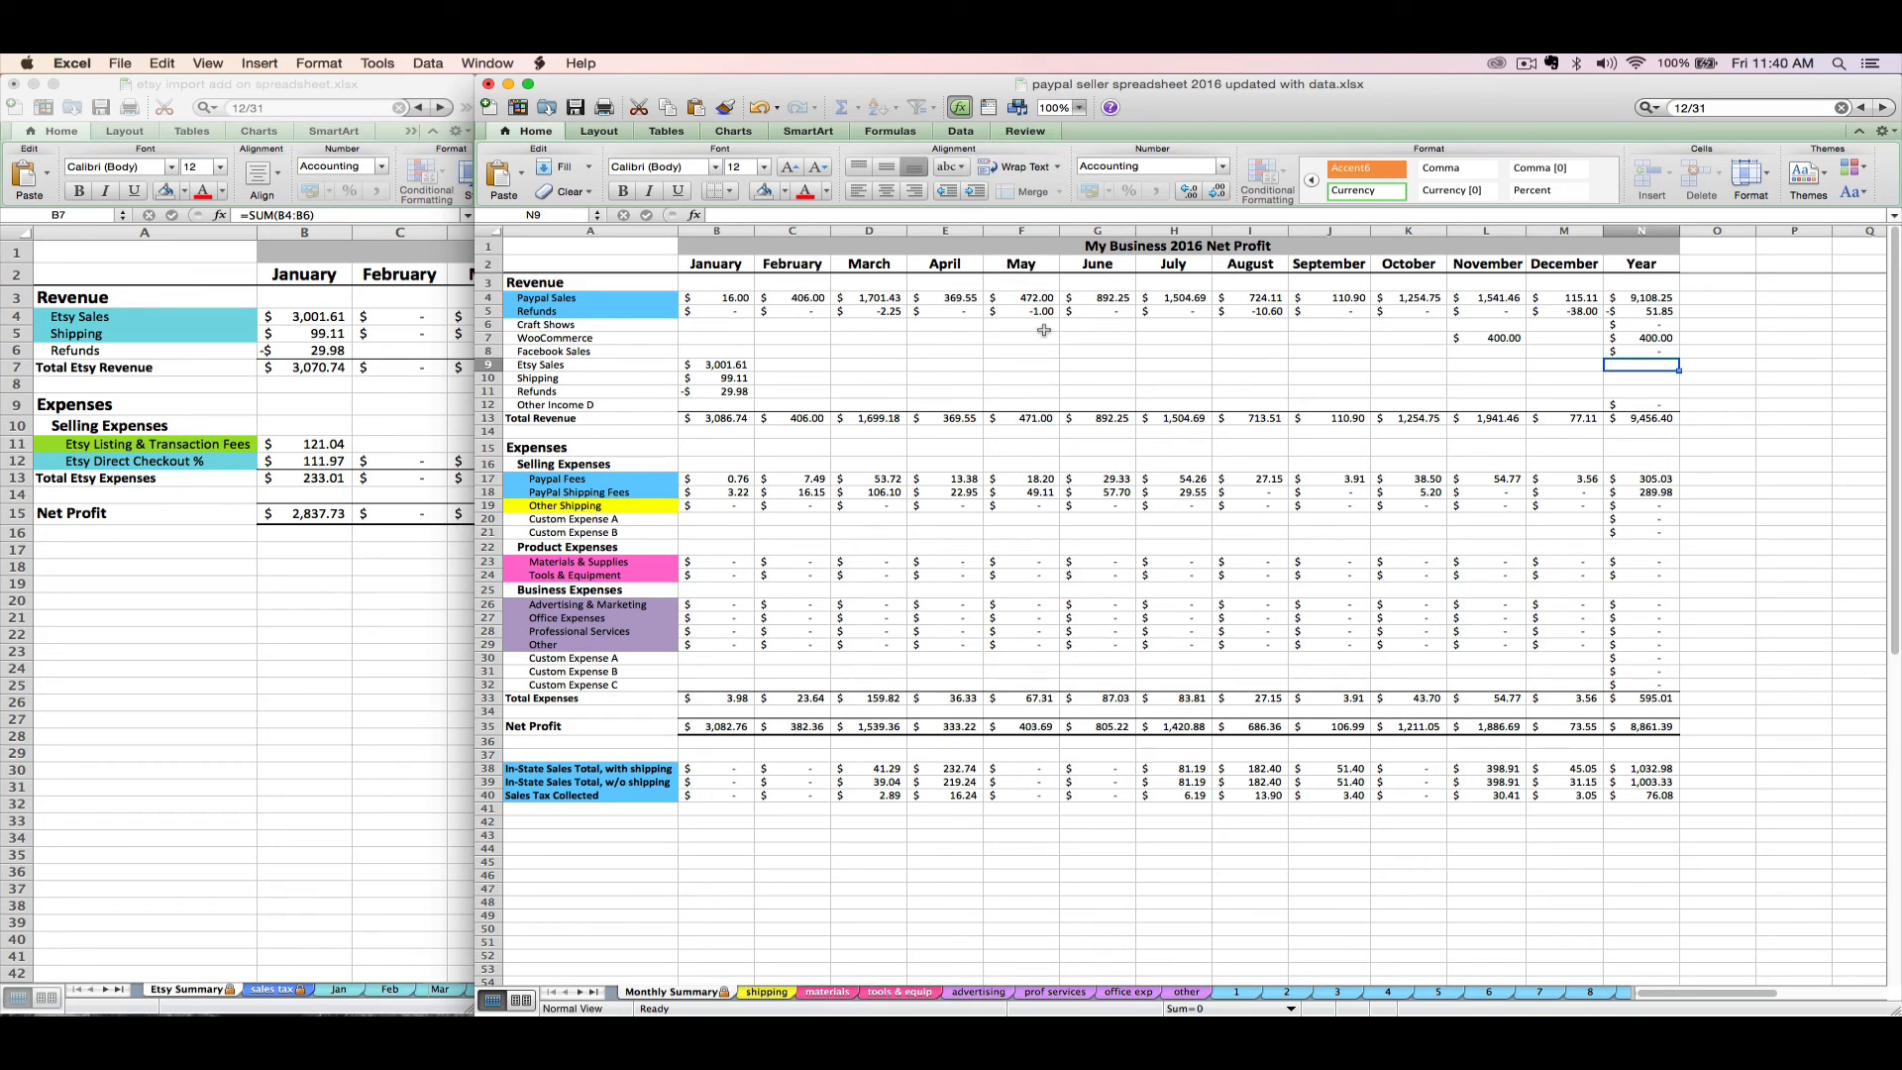
left_click(1025, 131)
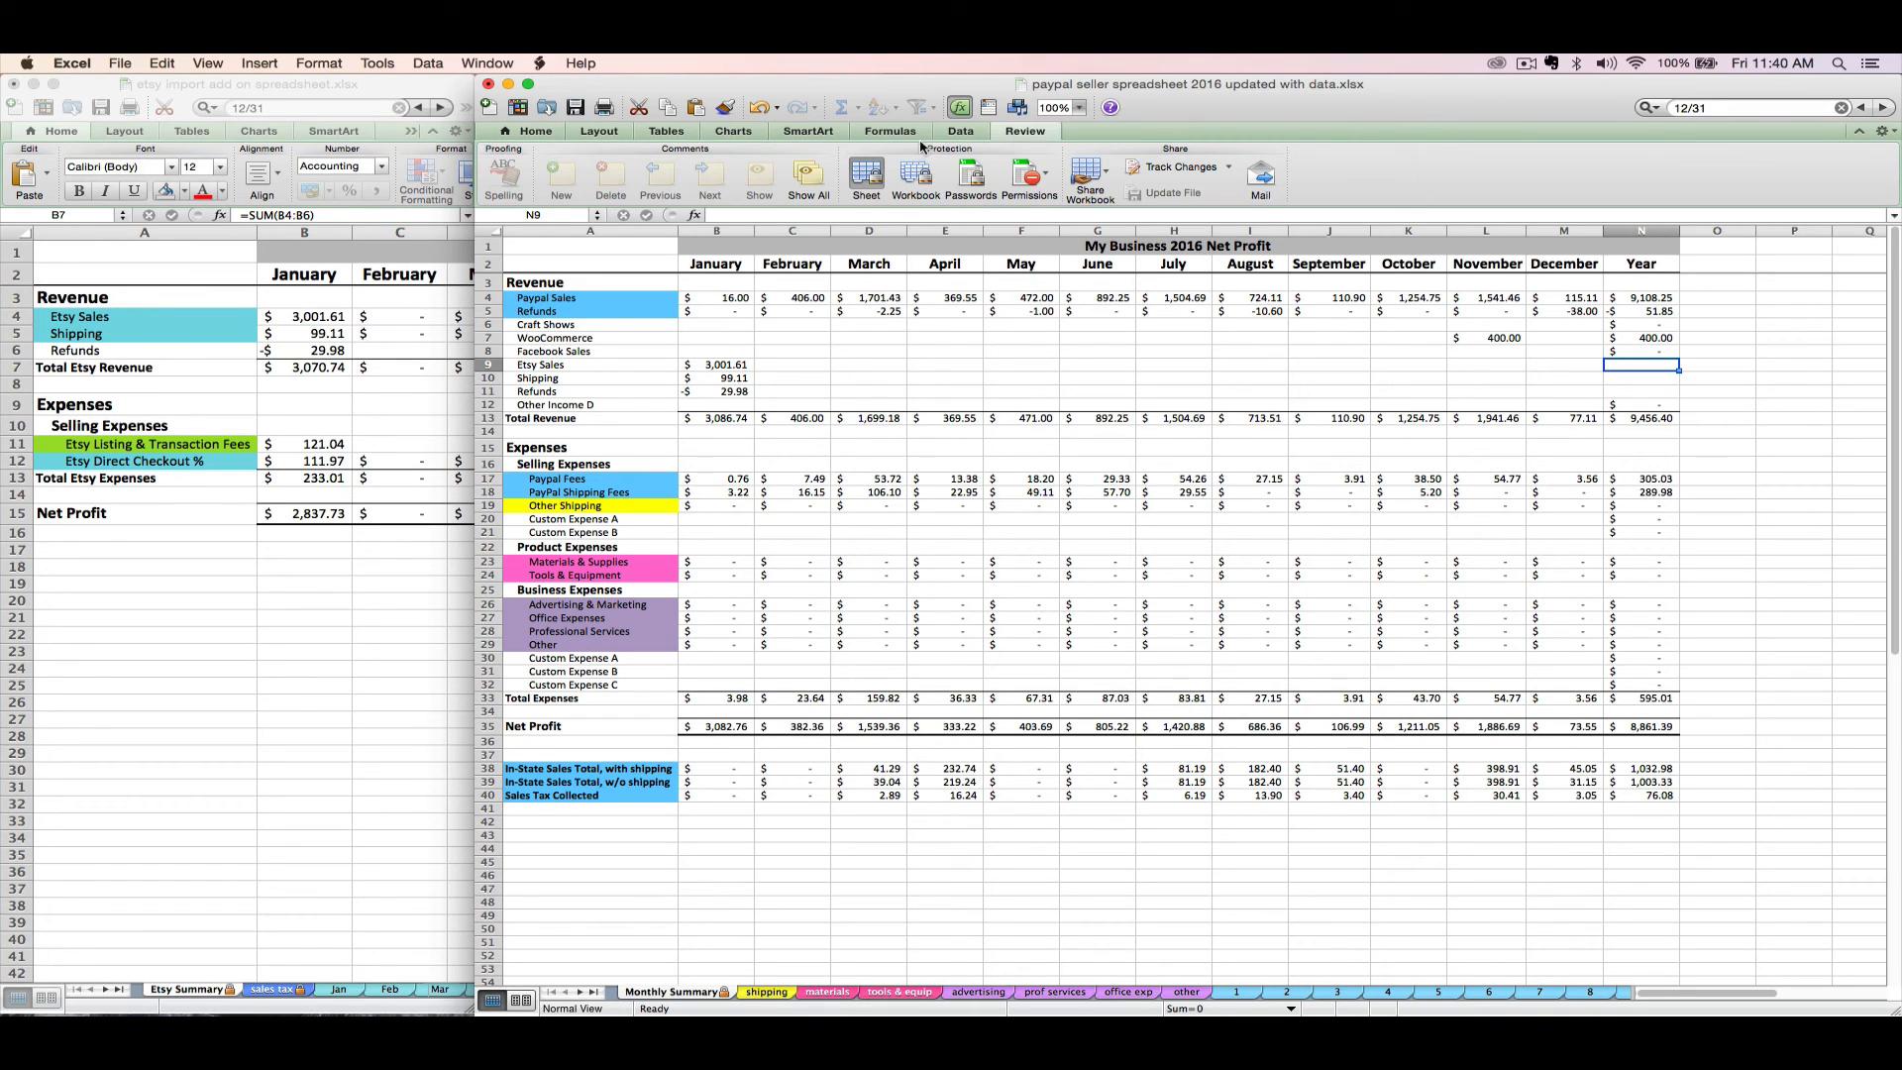
left_click(862, 179)
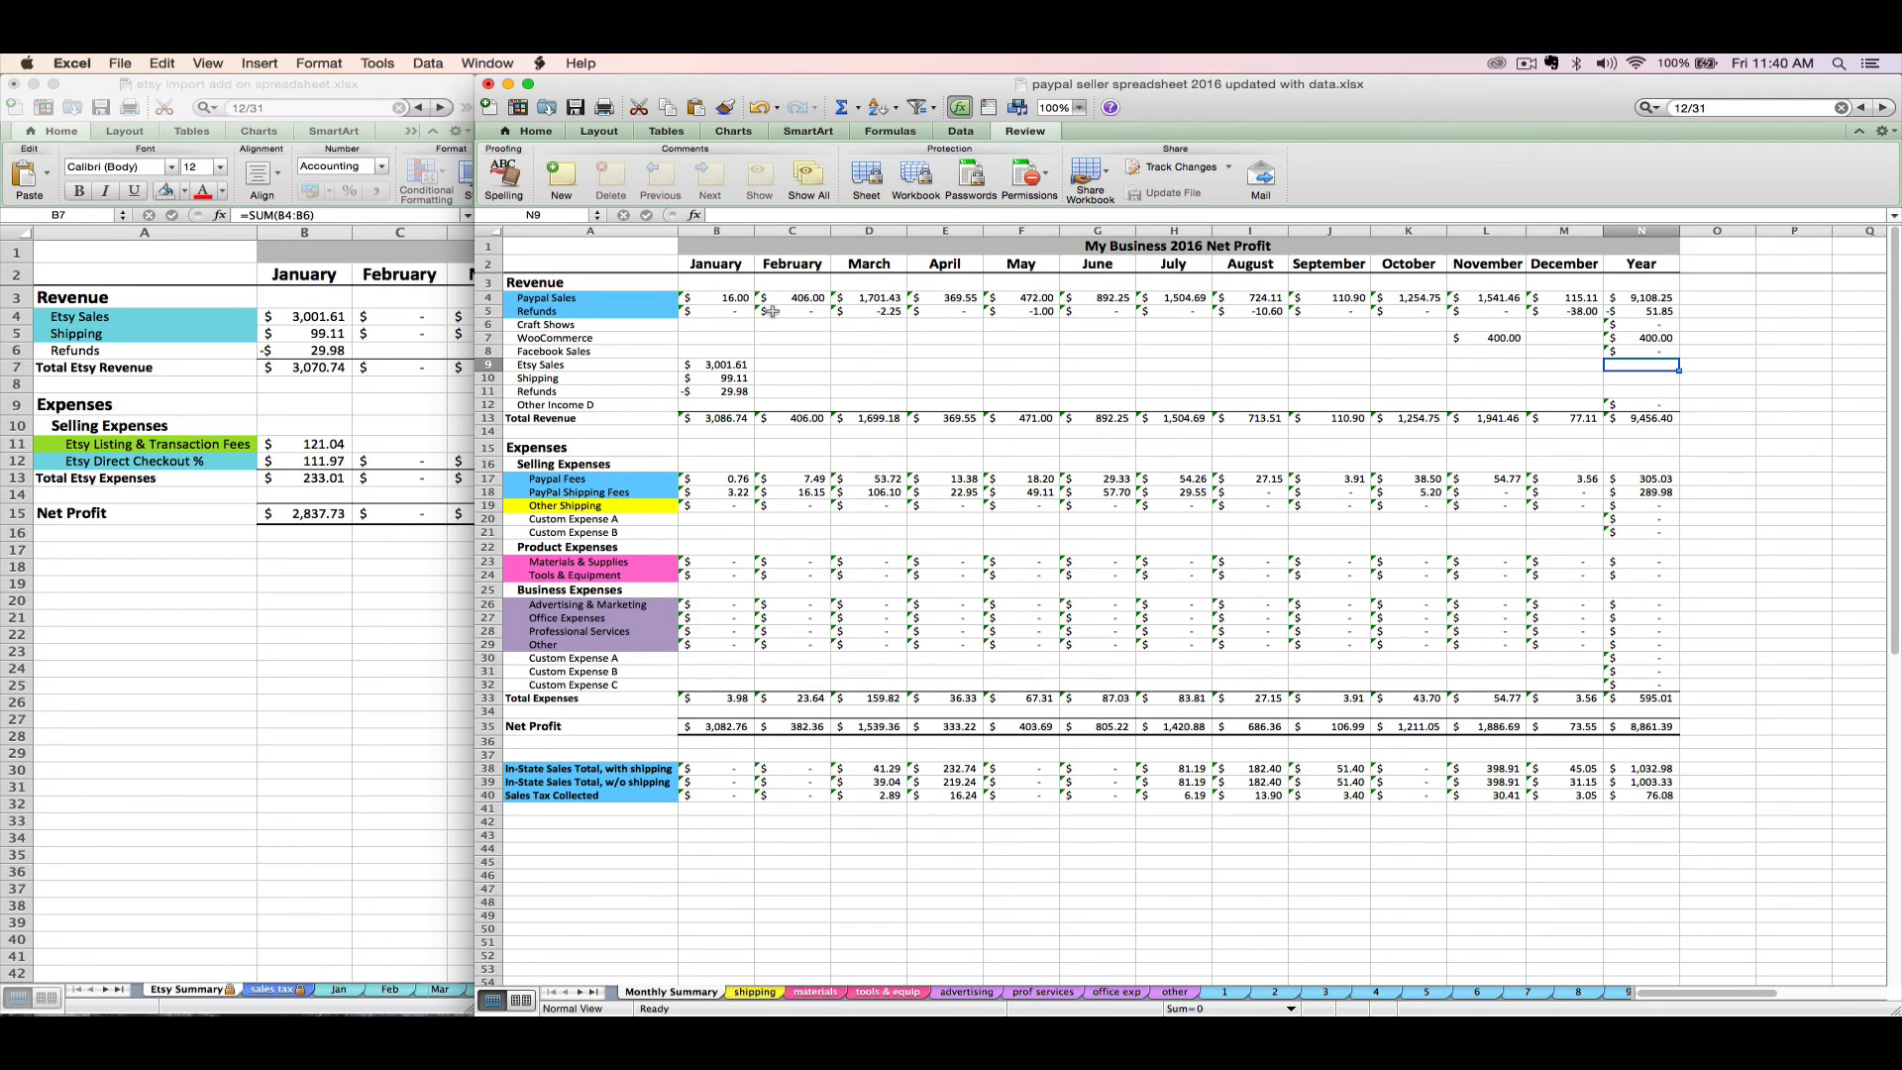
left_click(730, 419)
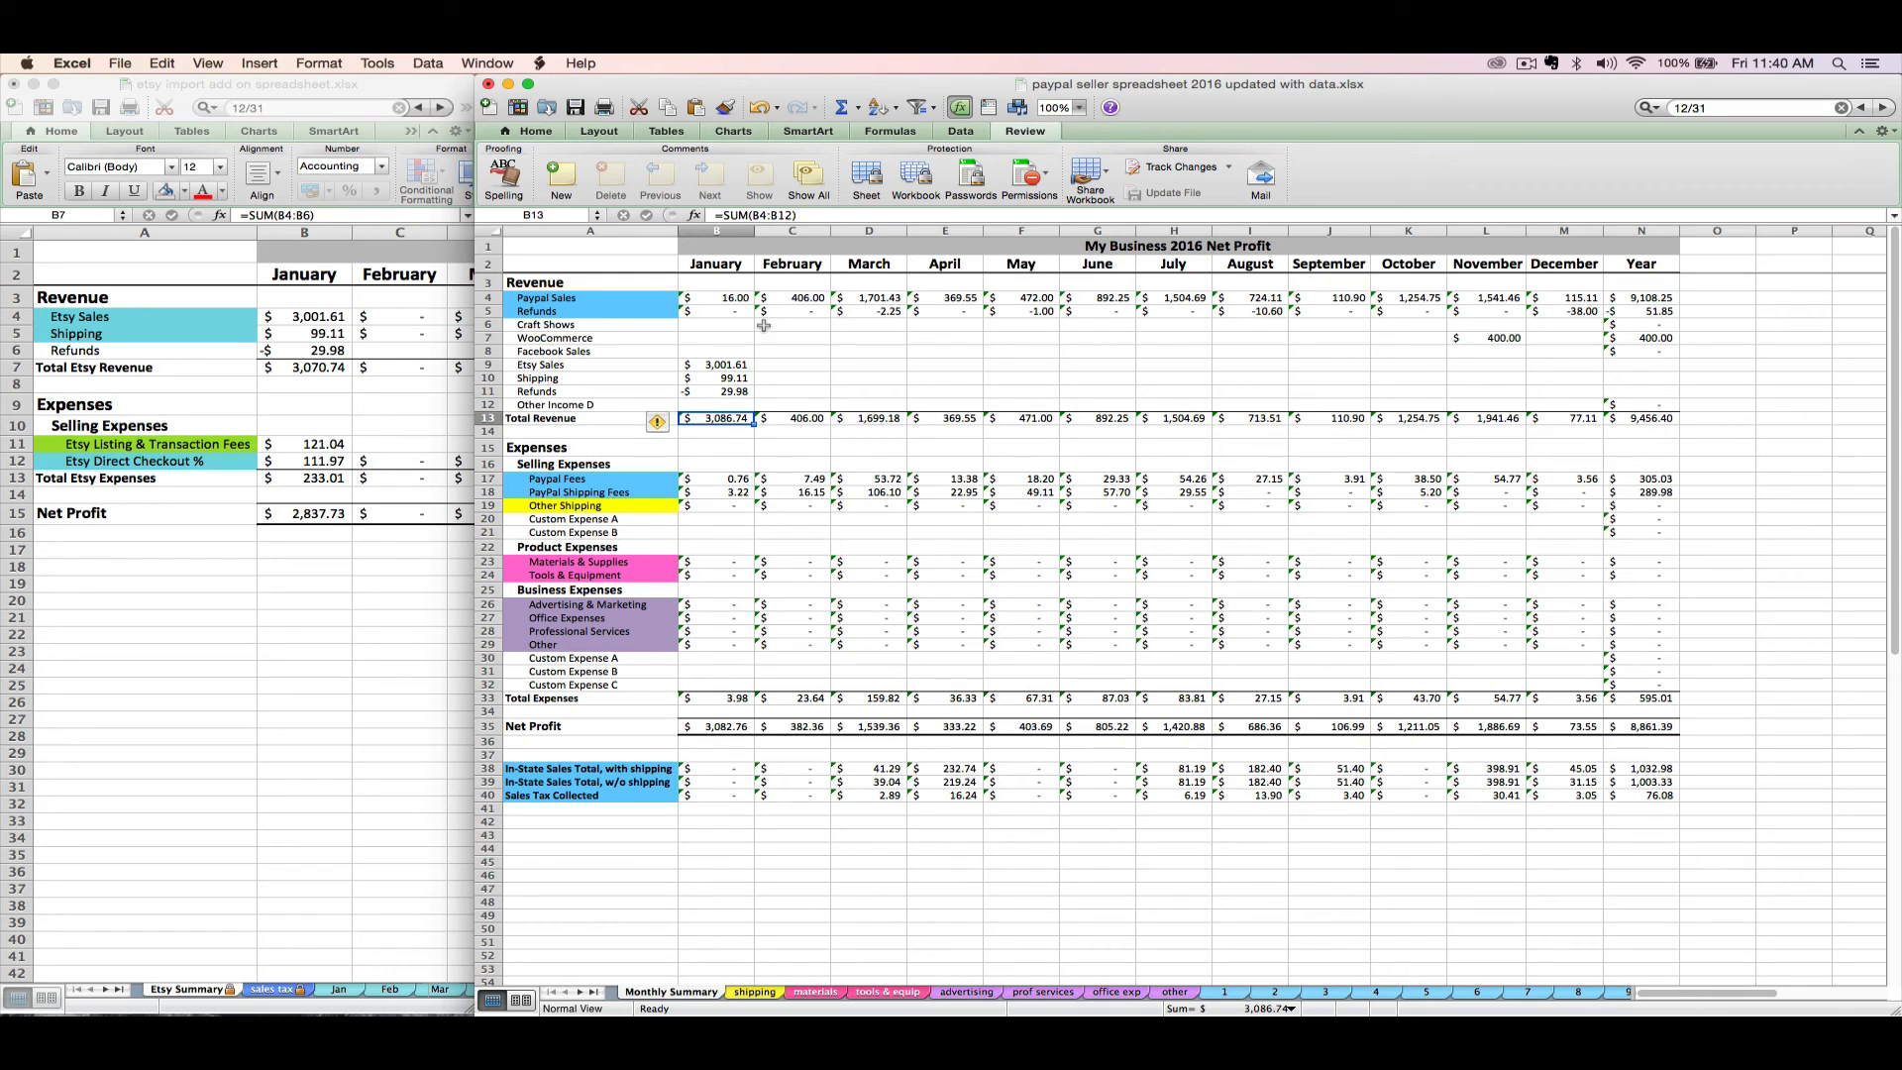
Step: Review January's Total Revenue formula and shorten its summed range to B4:B10
left_click(780, 214)
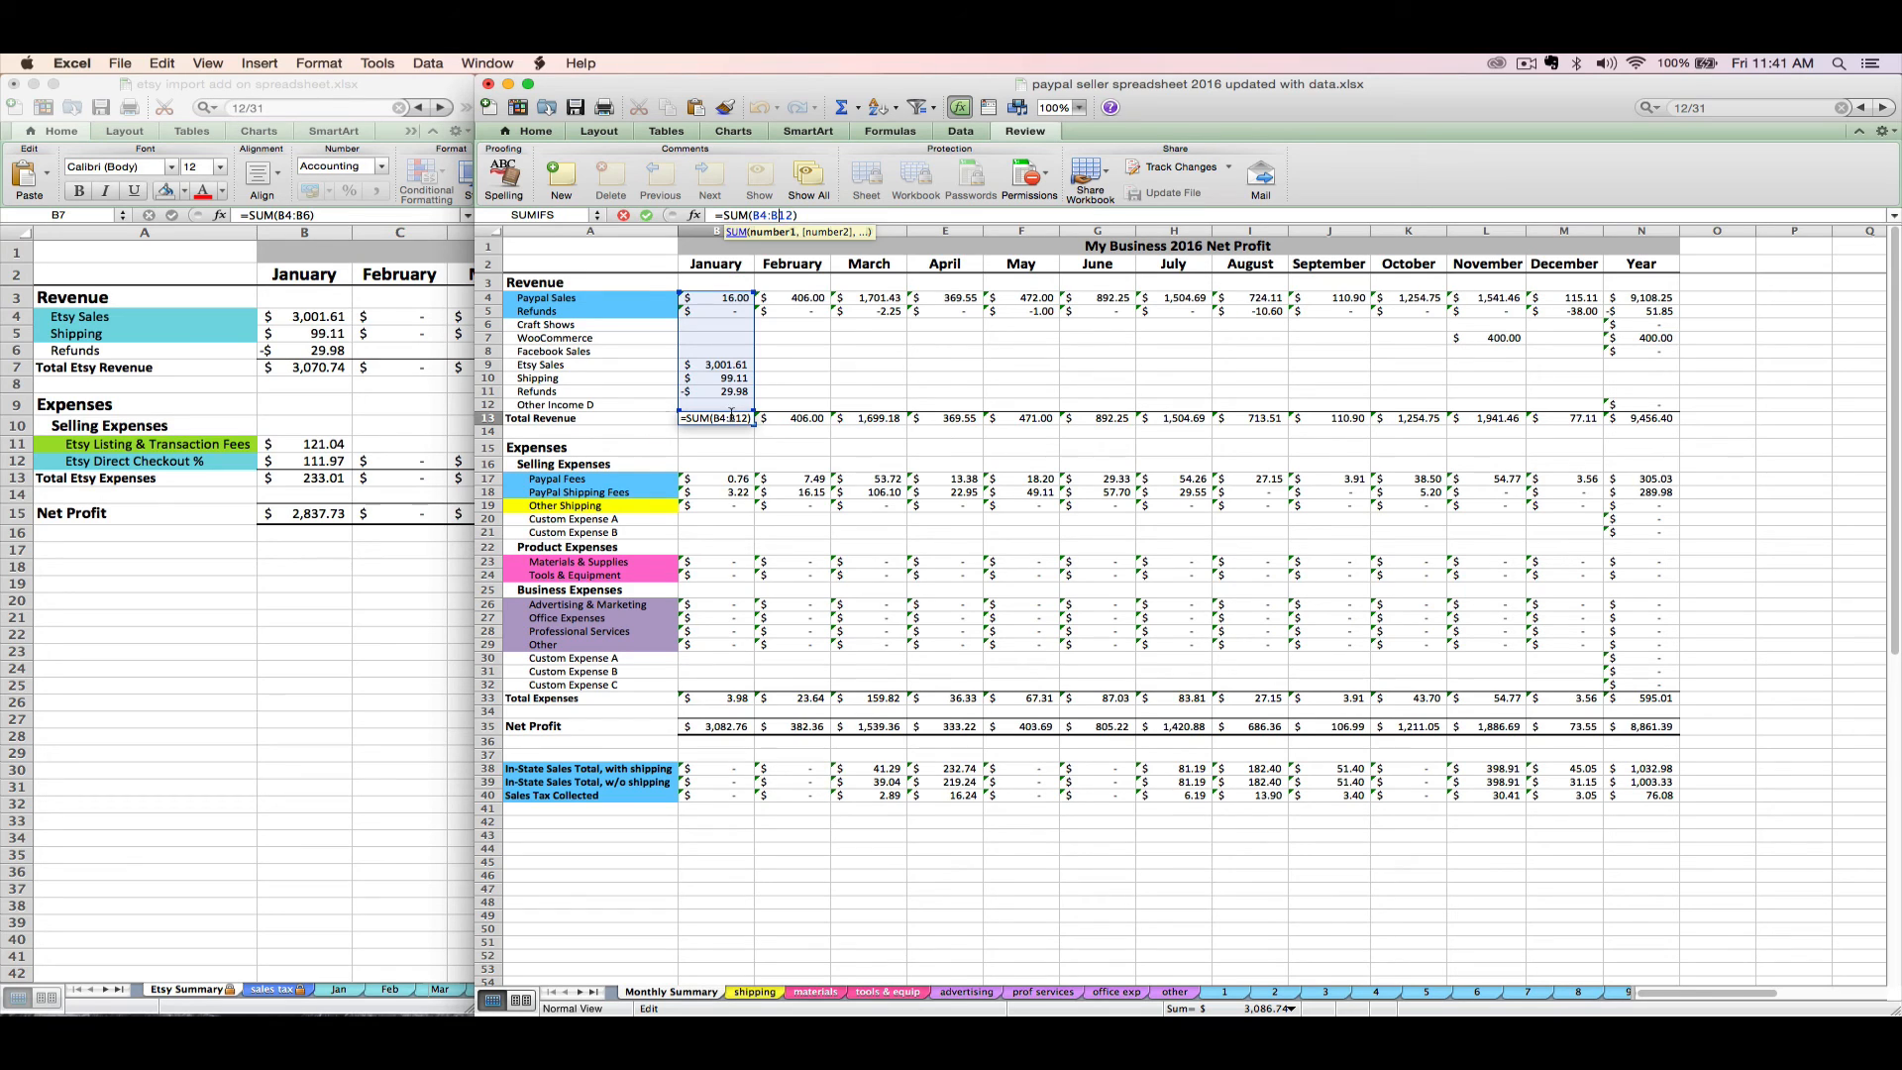
key("Return")
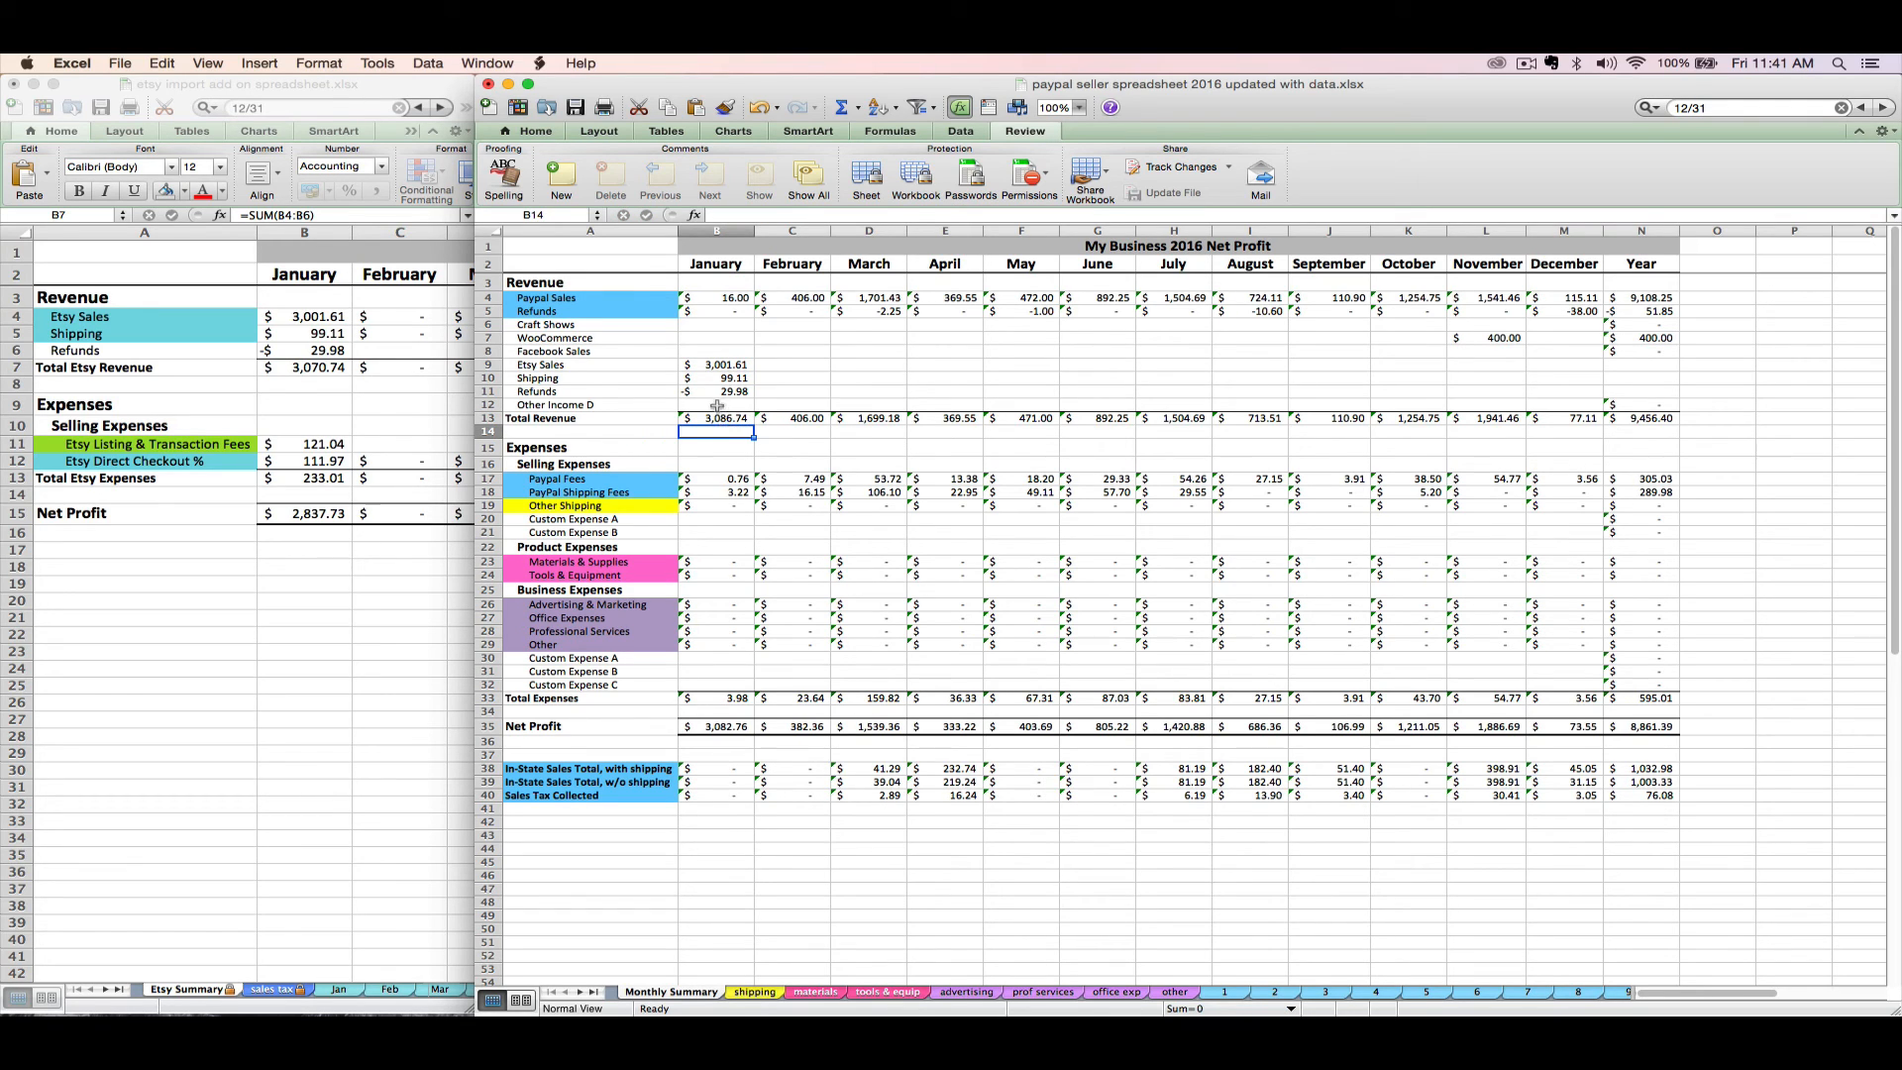
left_click(737, 418)
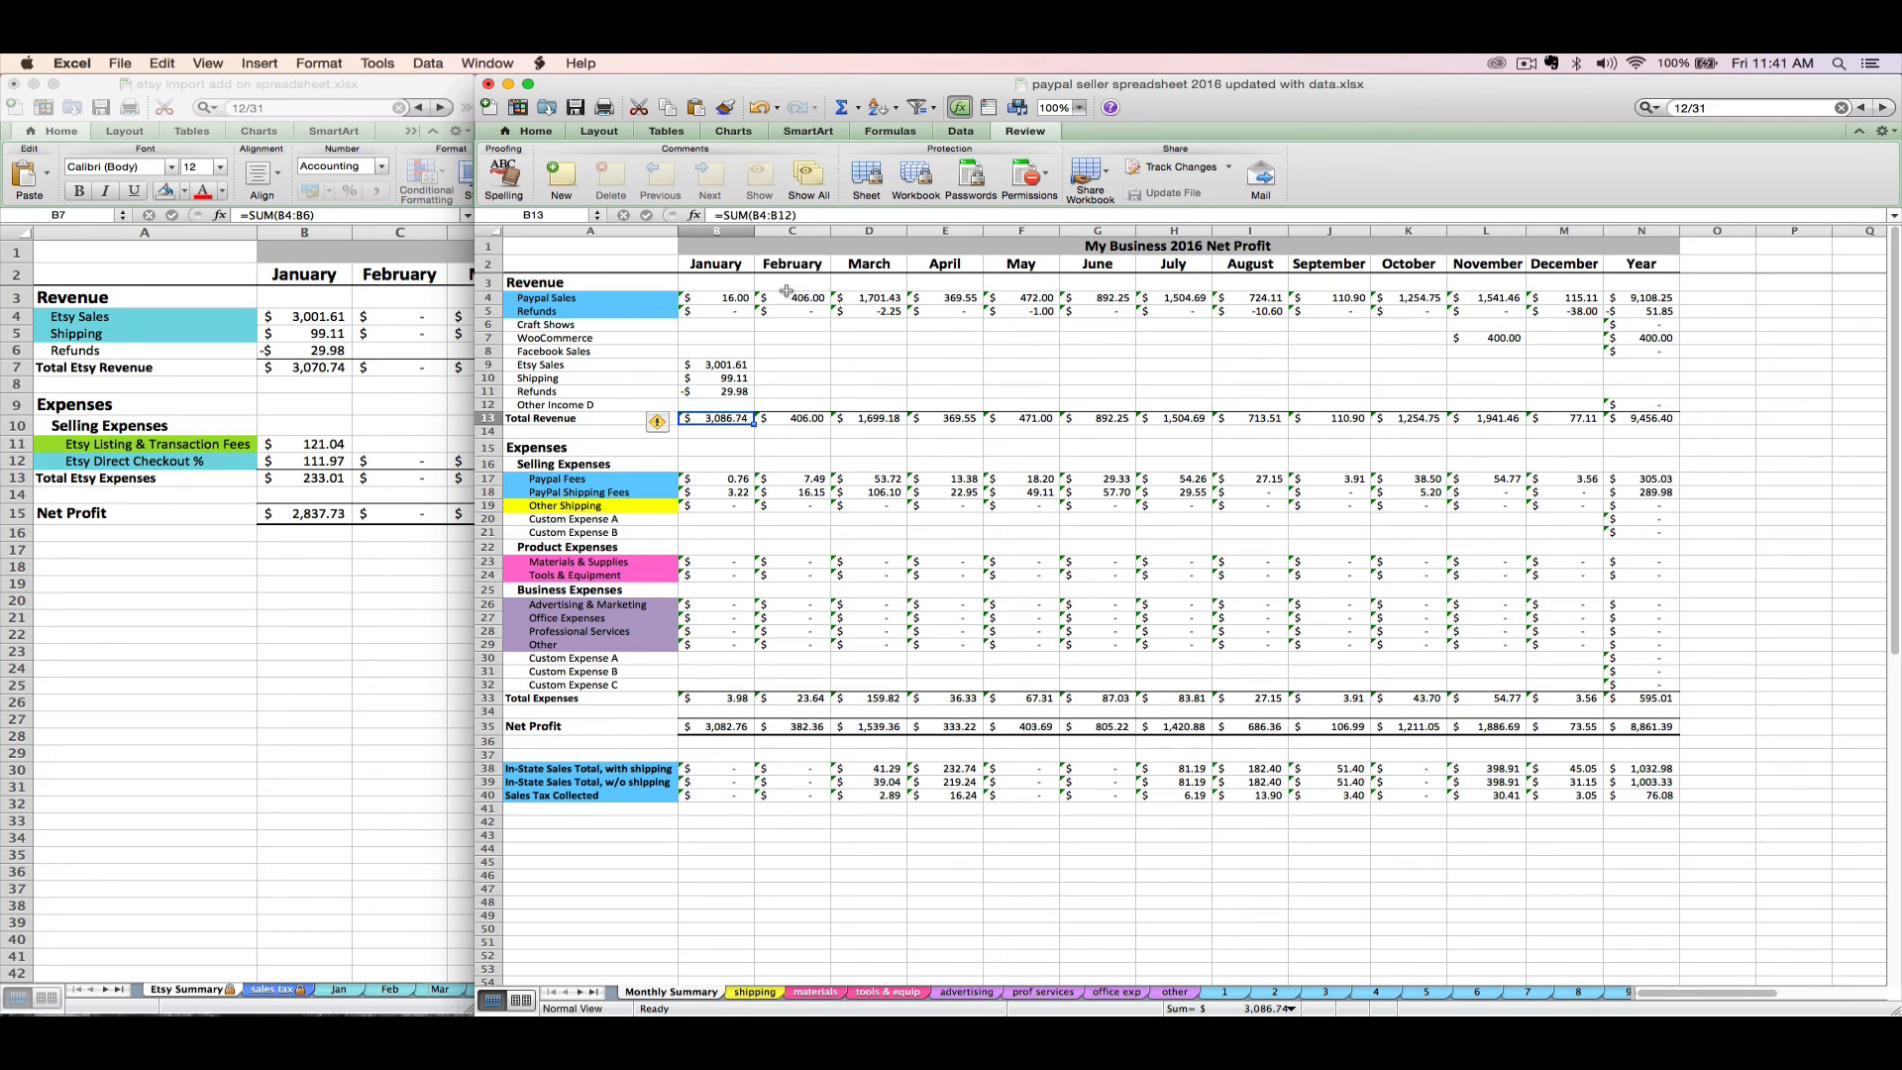
left_click(793, 216)
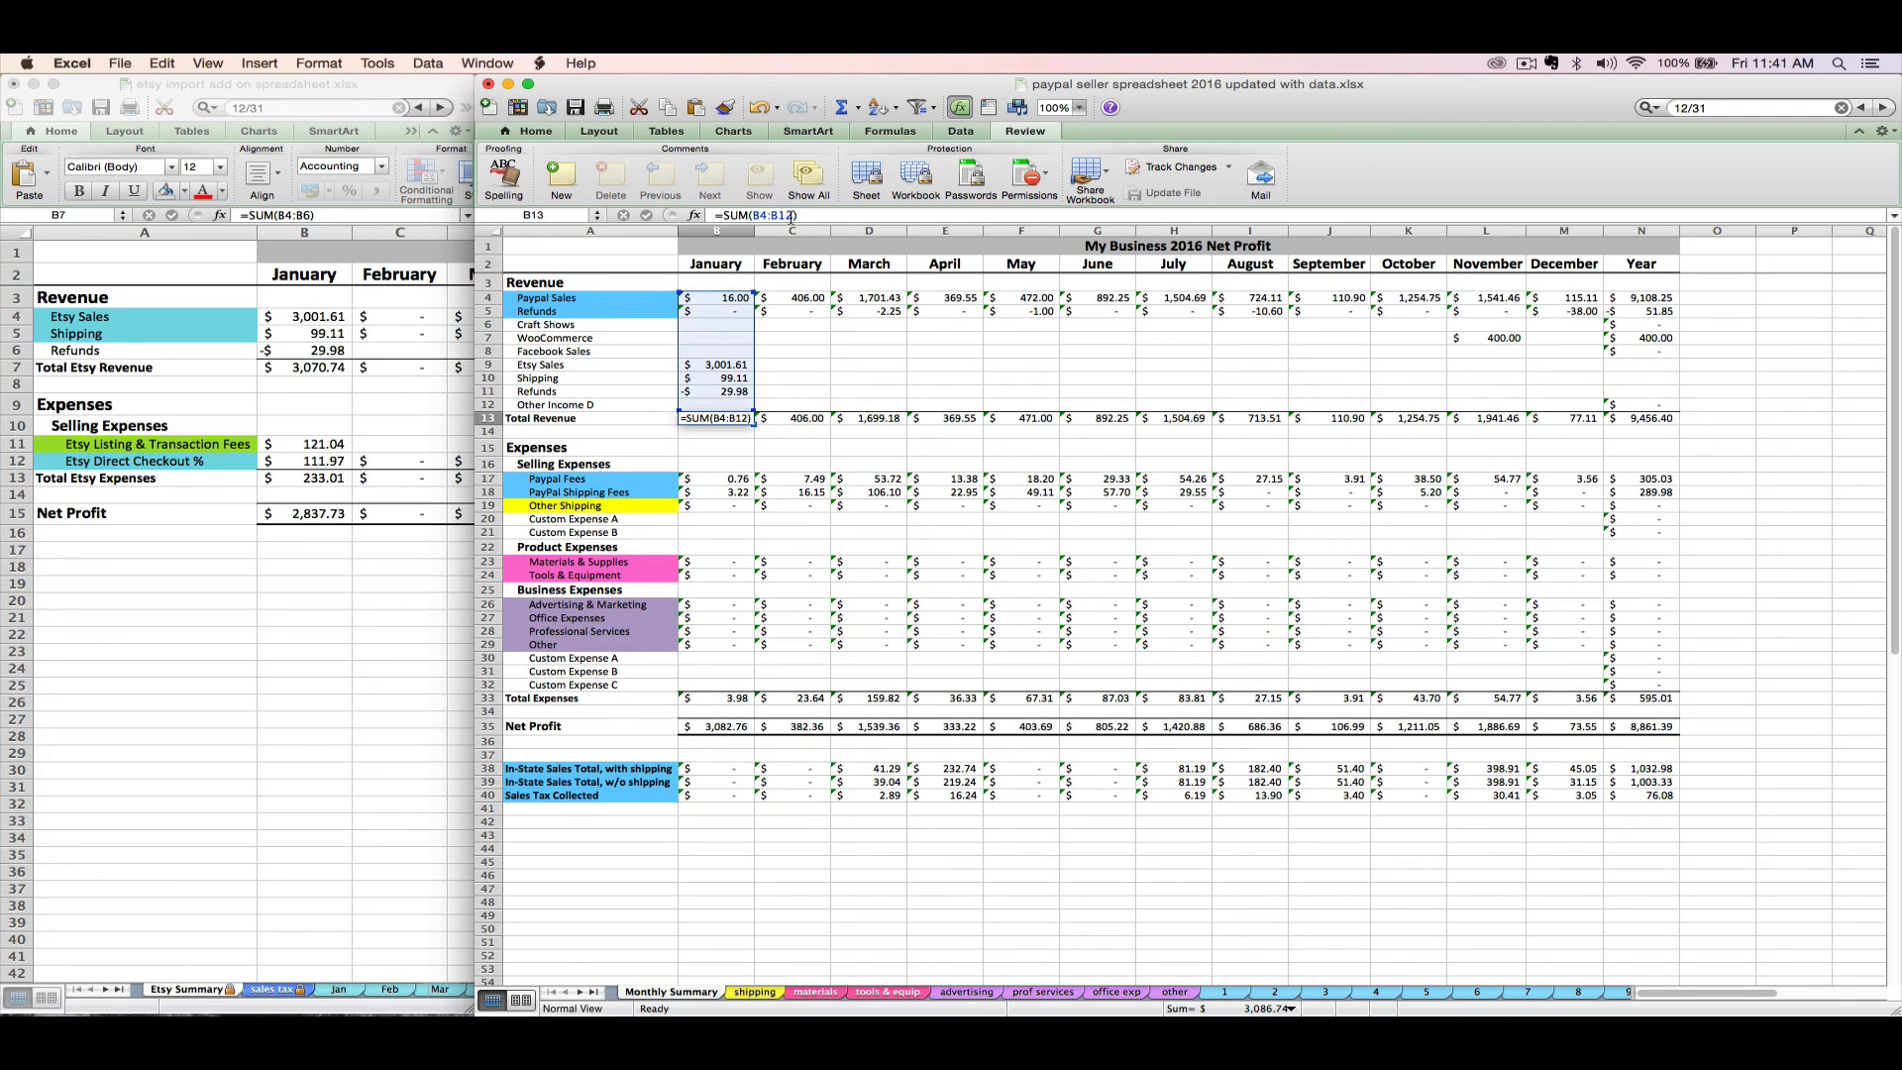
key("BackSpace")
type("0")
key("Return")
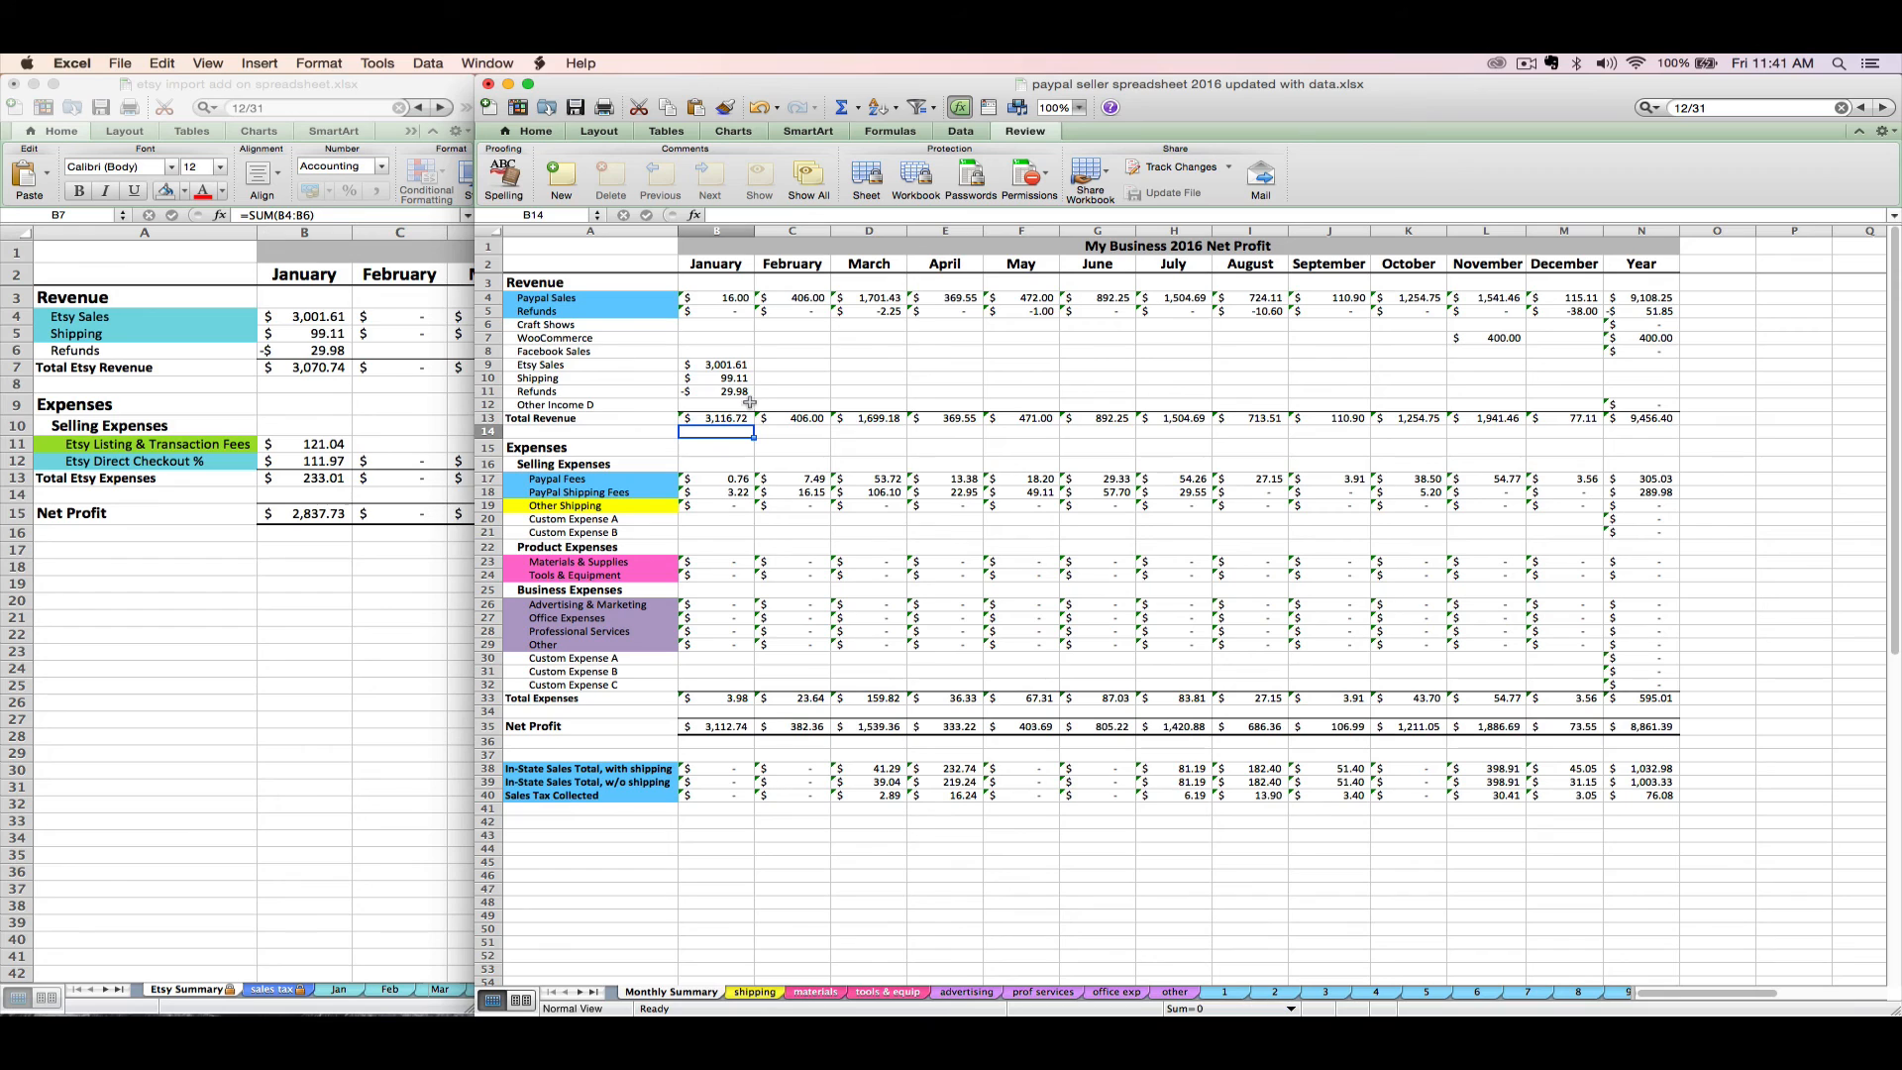
Step: Extend January's Total Revenue sum to B4:B12 and fill the formula across all months through the Year column
left_click(724, 417)
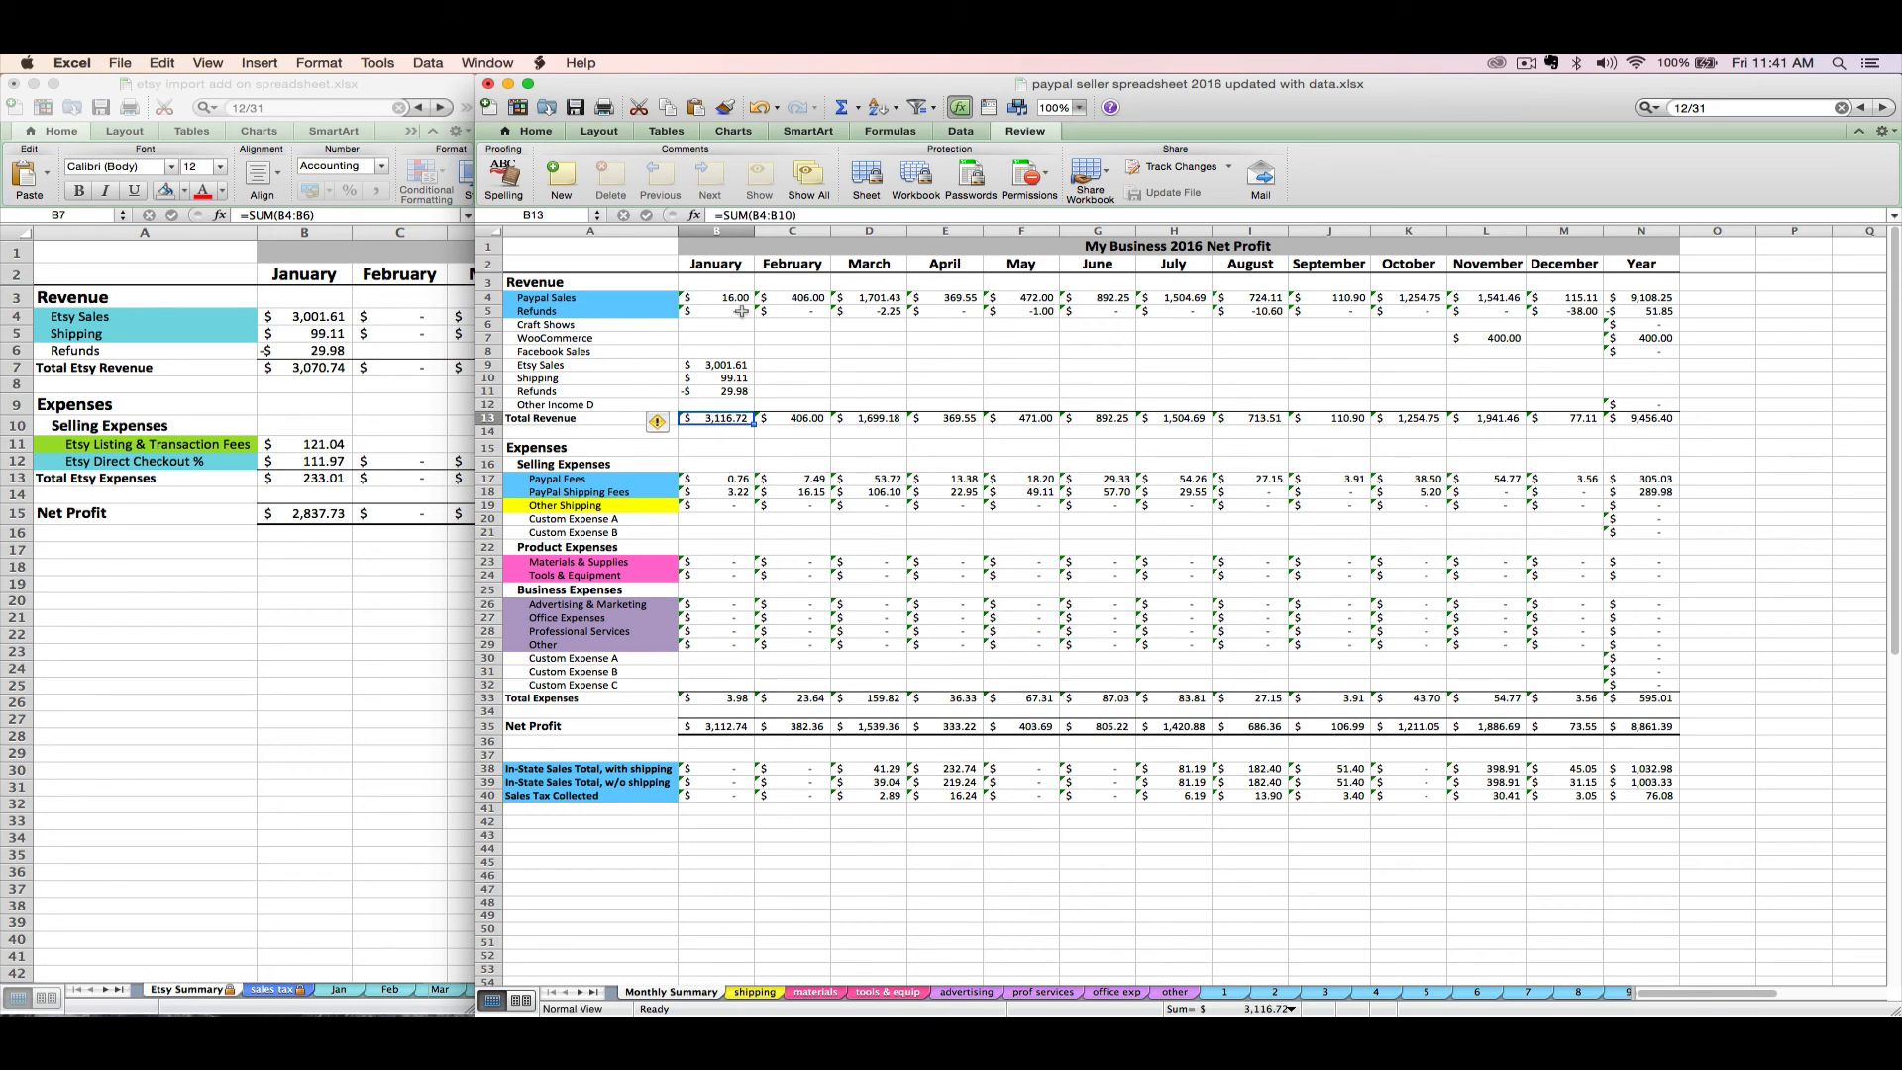
left_click(767, 216)
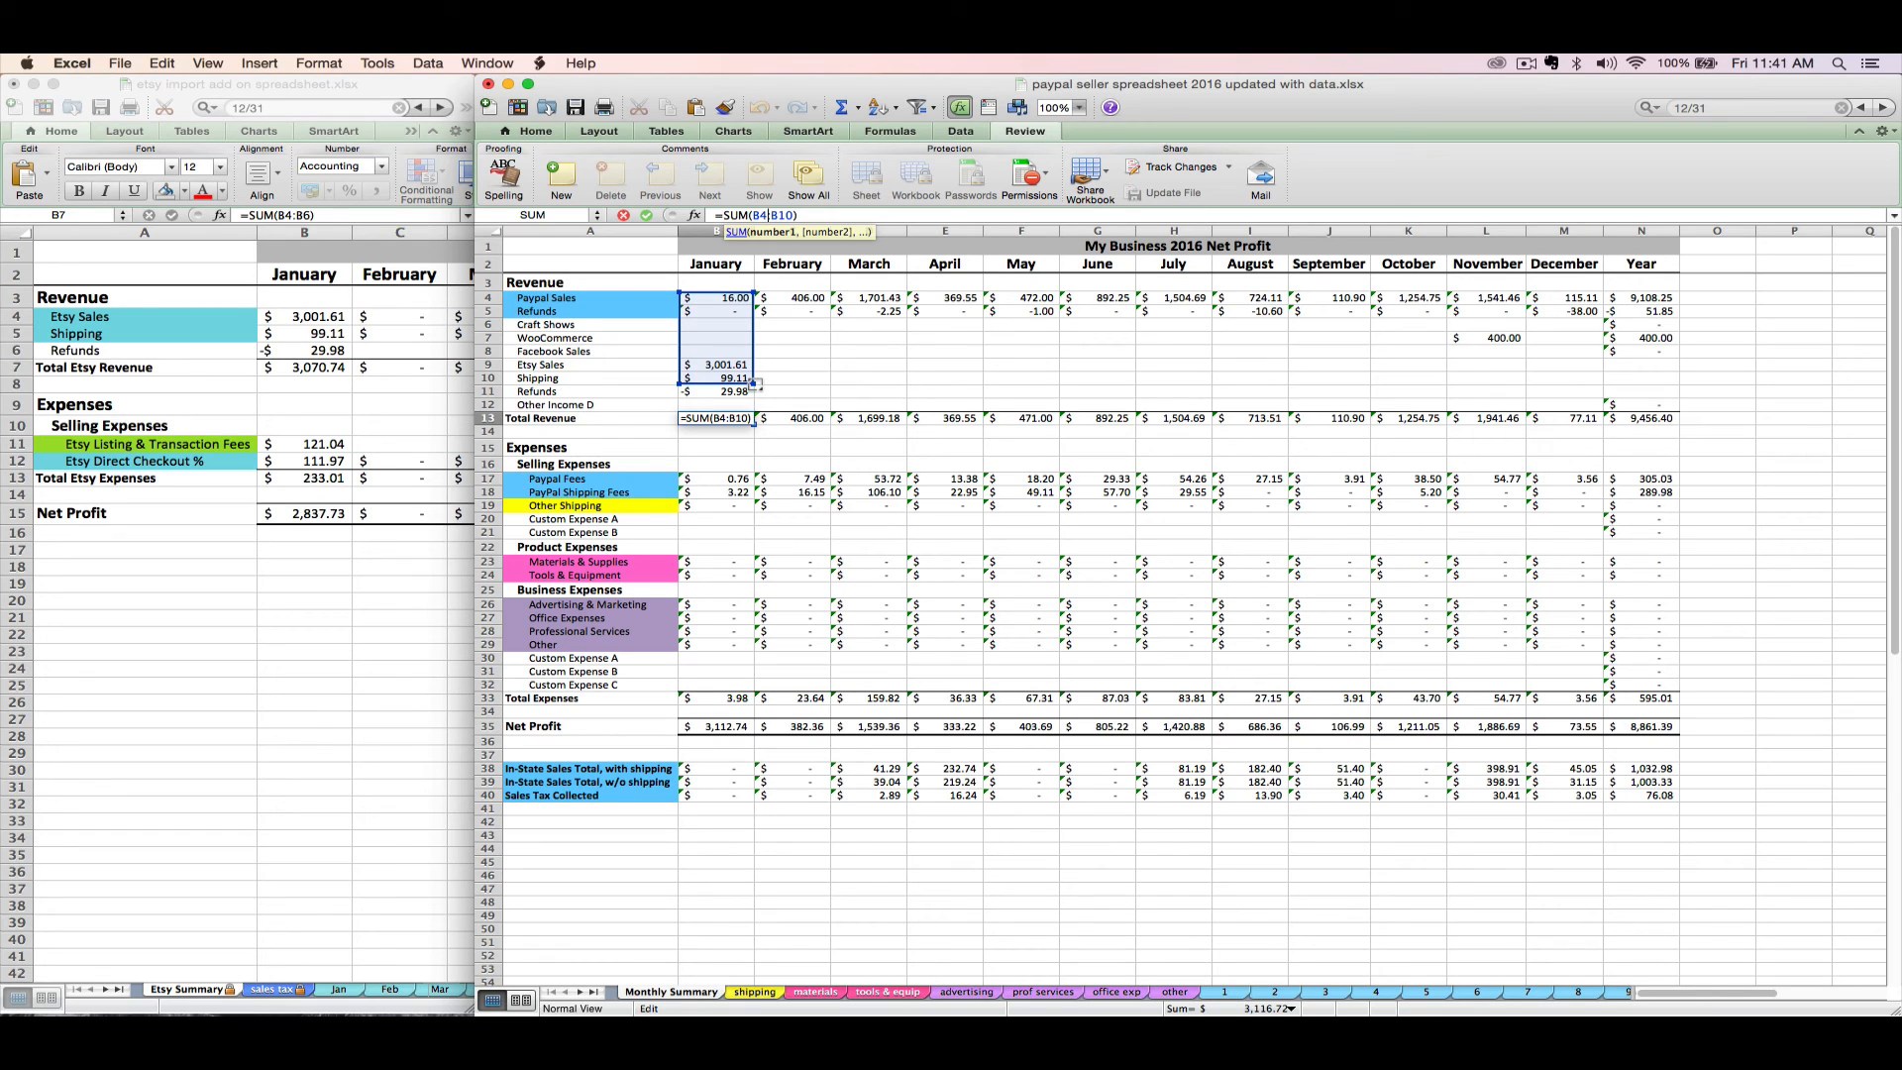
left_click_drag(756, 383, 754, 408)
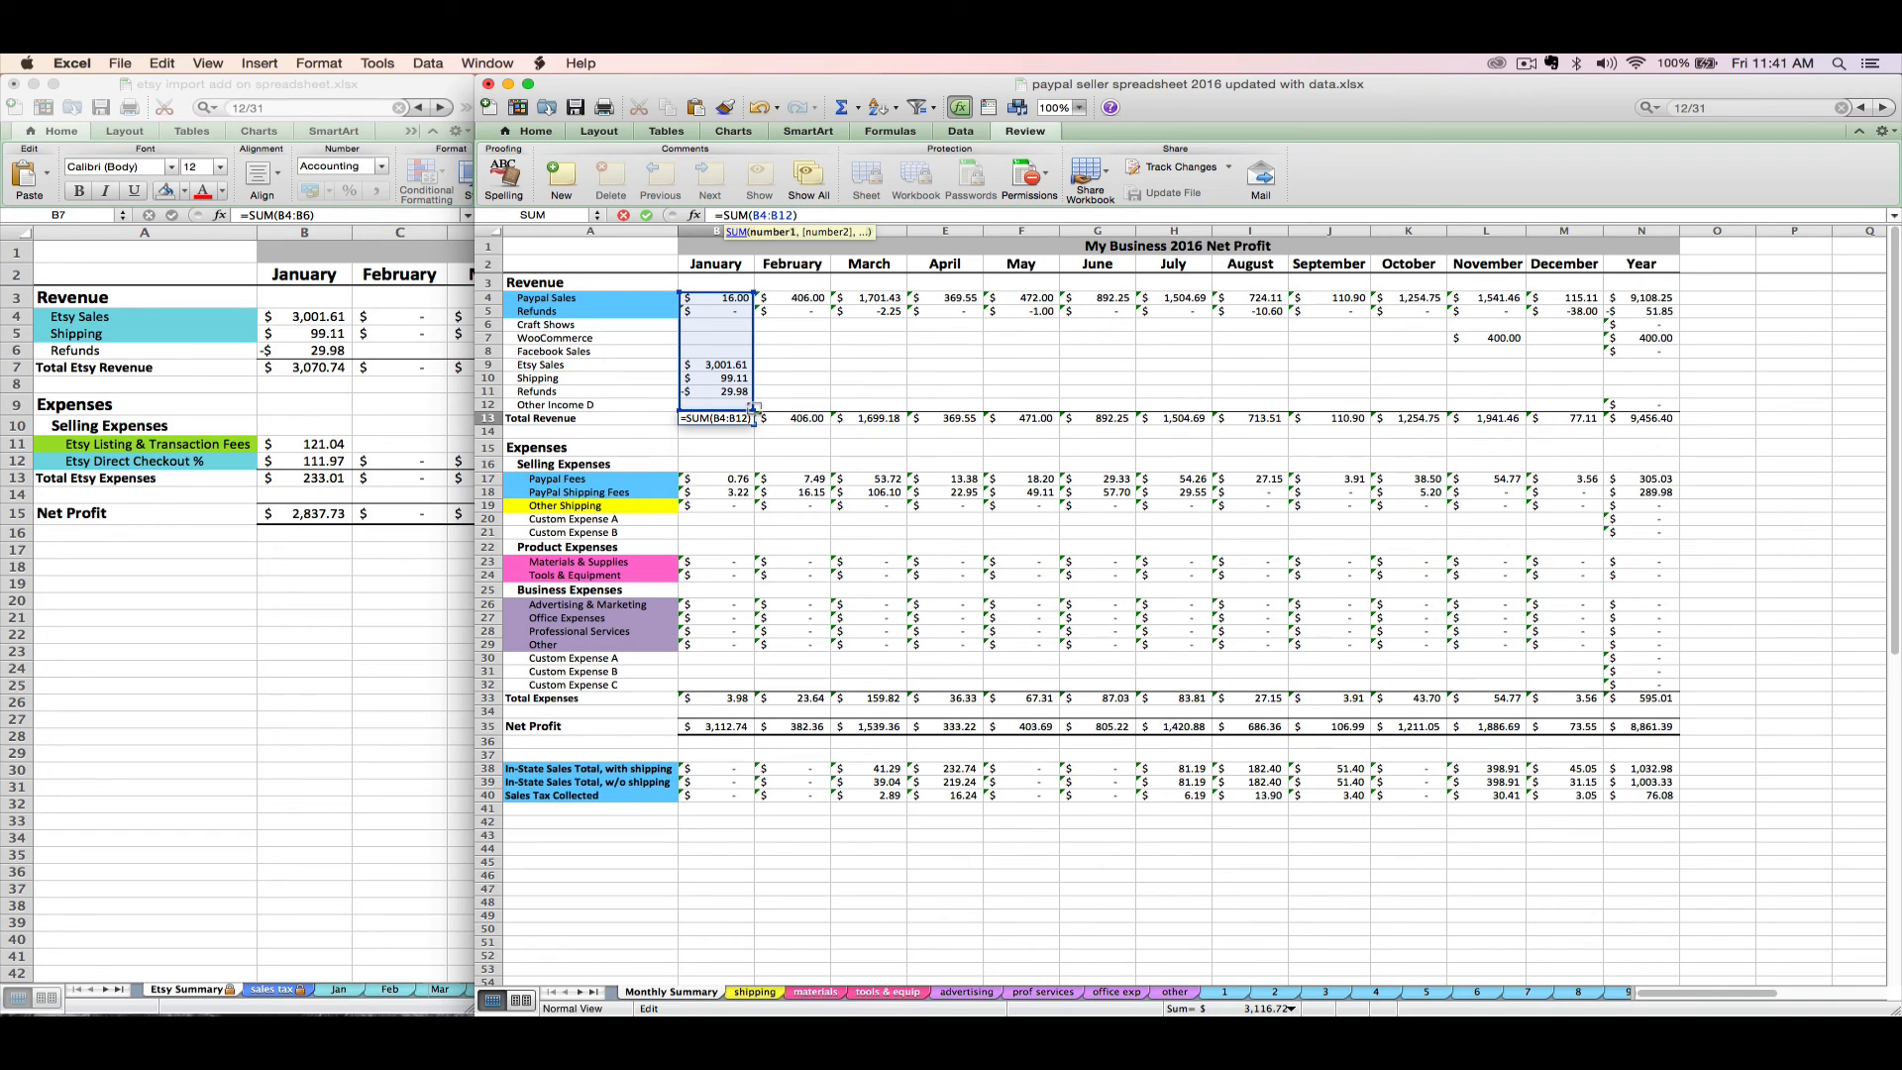
key("Return")
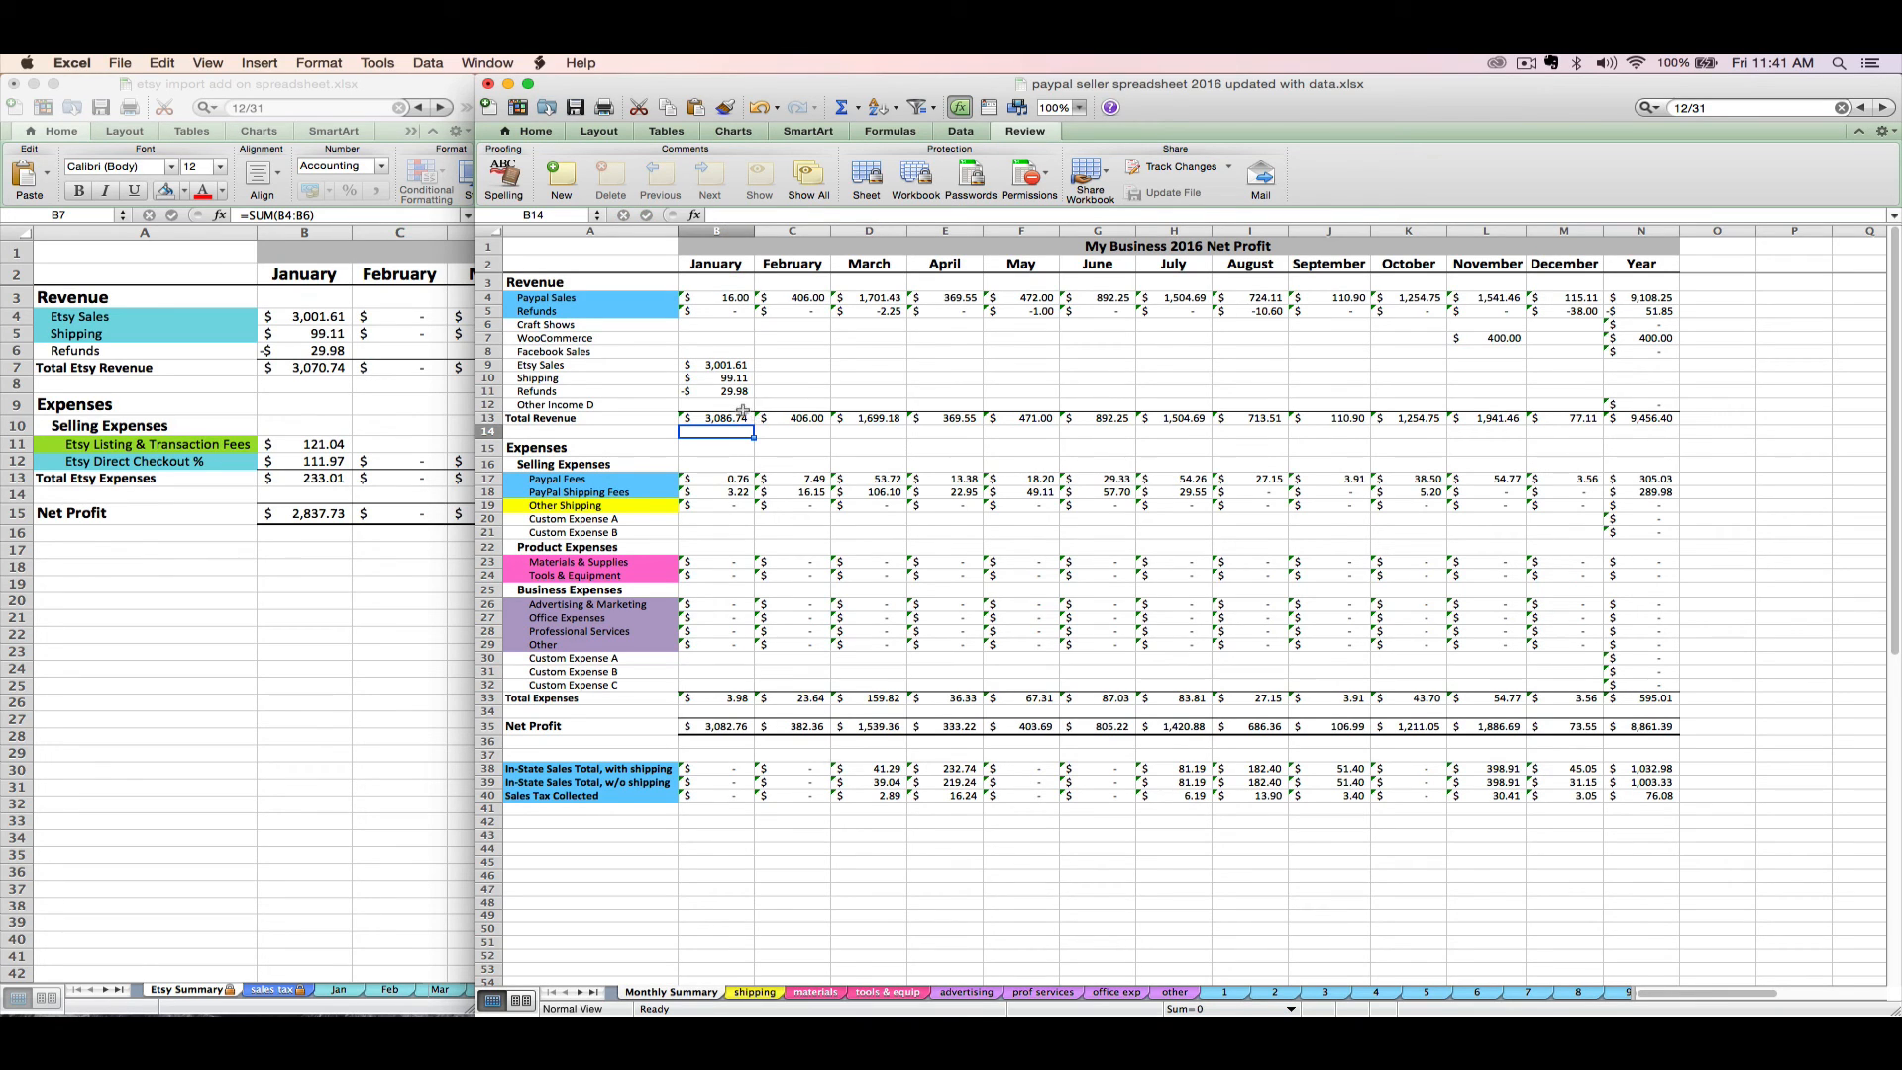
left_click(738, 419)
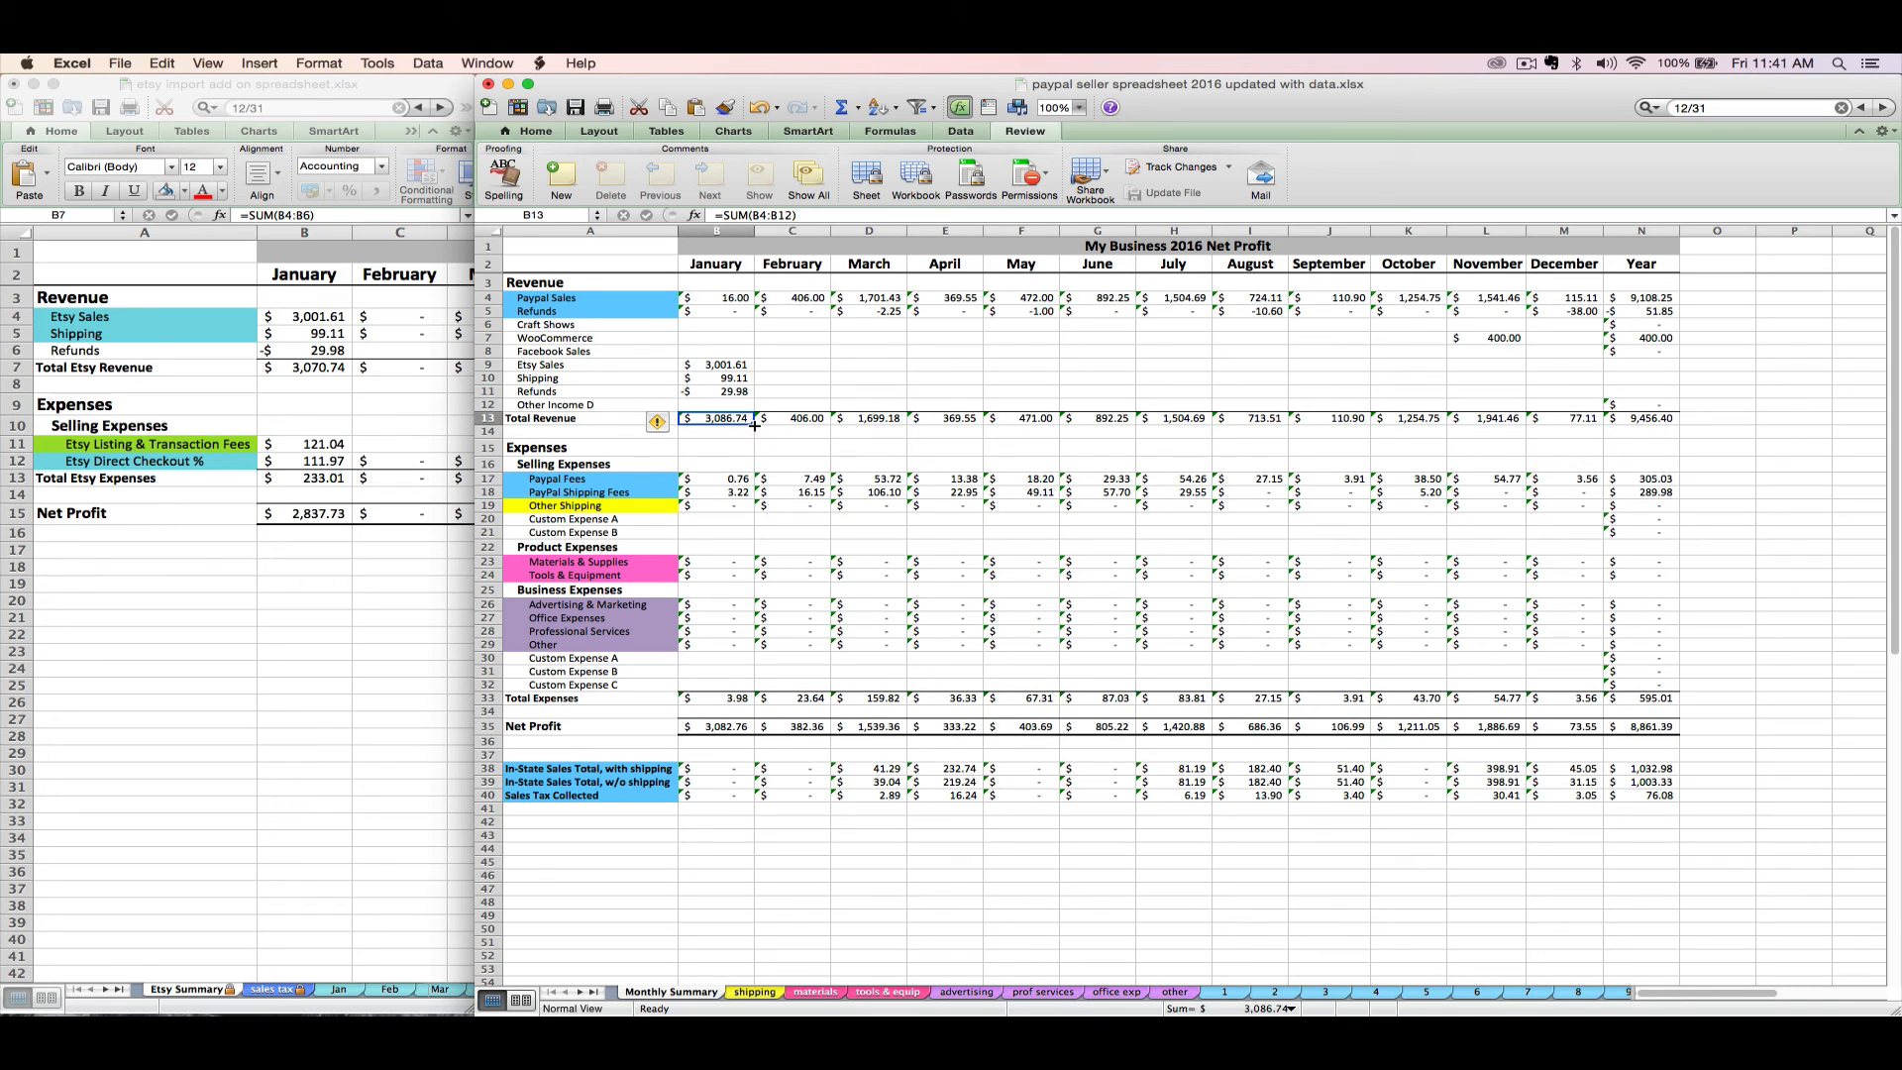
left_click_drag(754, 424, 1649, 421)
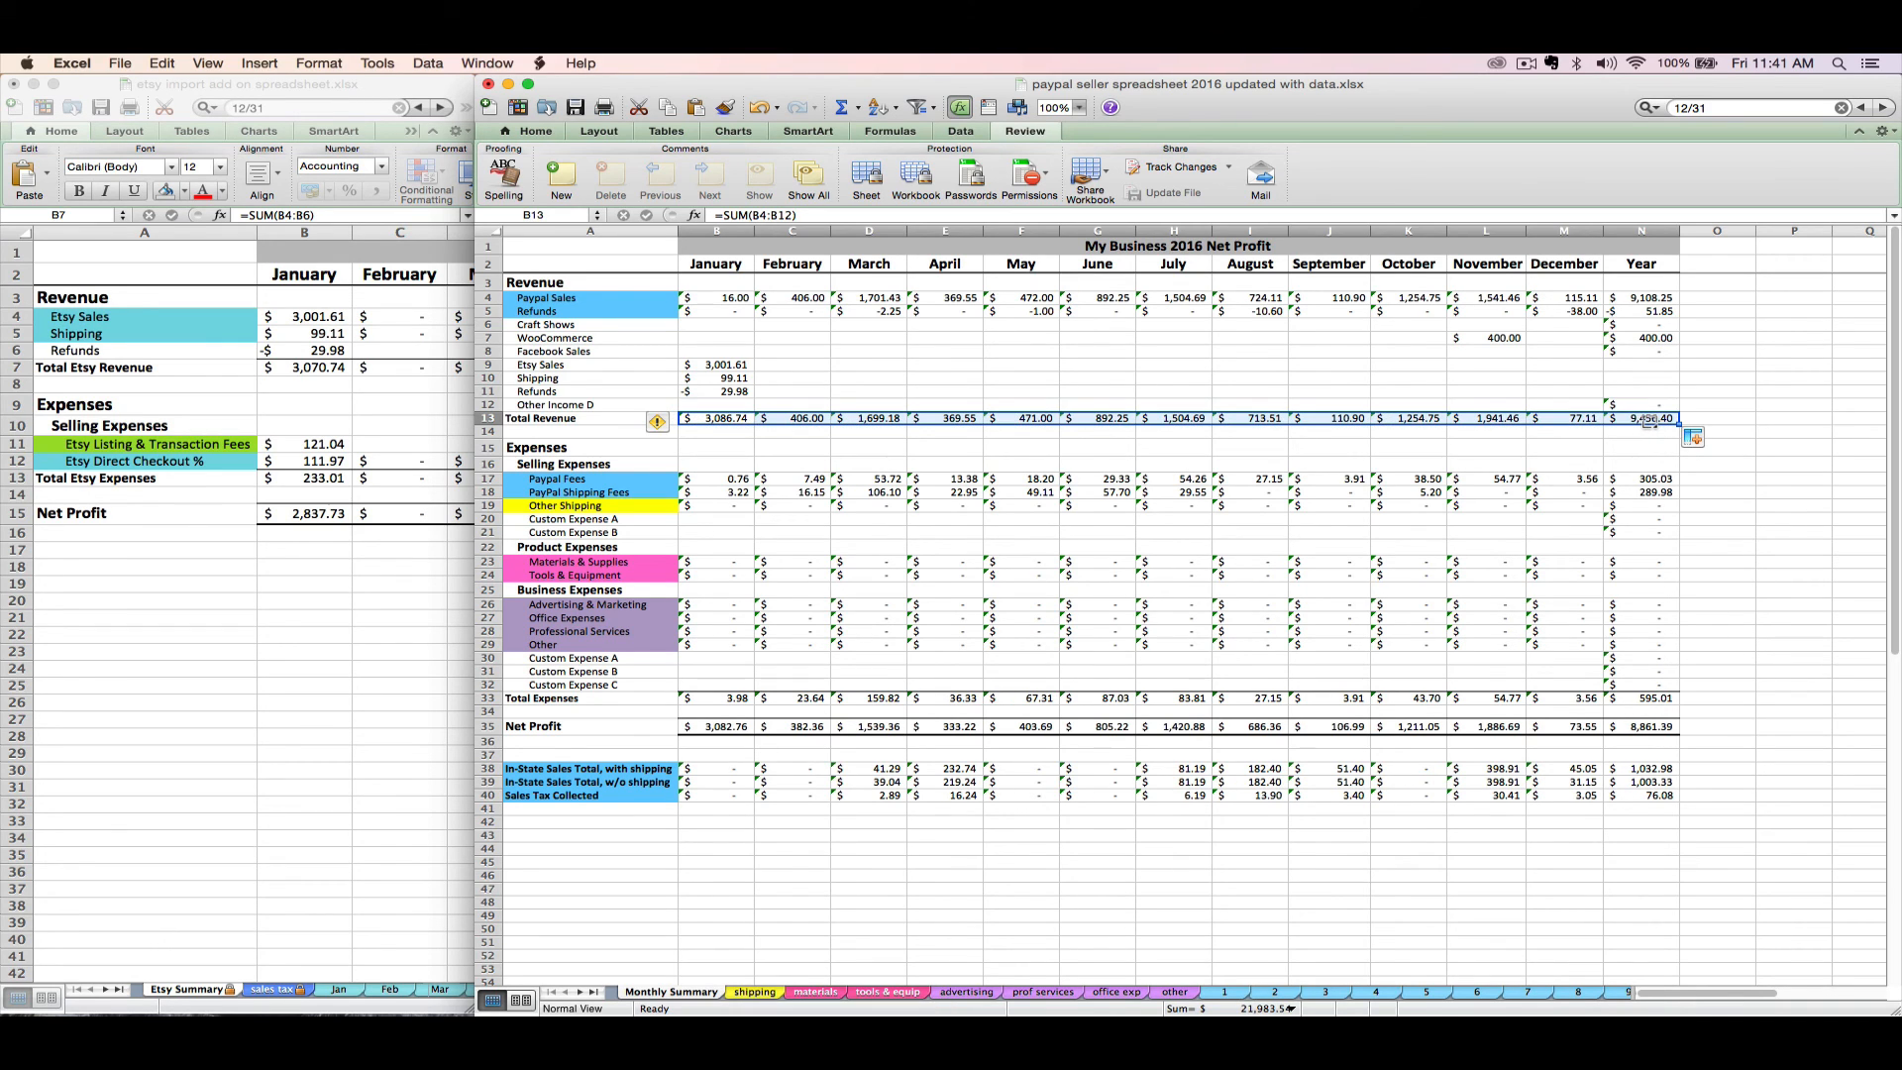
Step: Fill the Facebook Sales row's Year sum down through Etsy Sales, Shipping and Refunds, and check the Year column formulas
left_click(1642, 358)
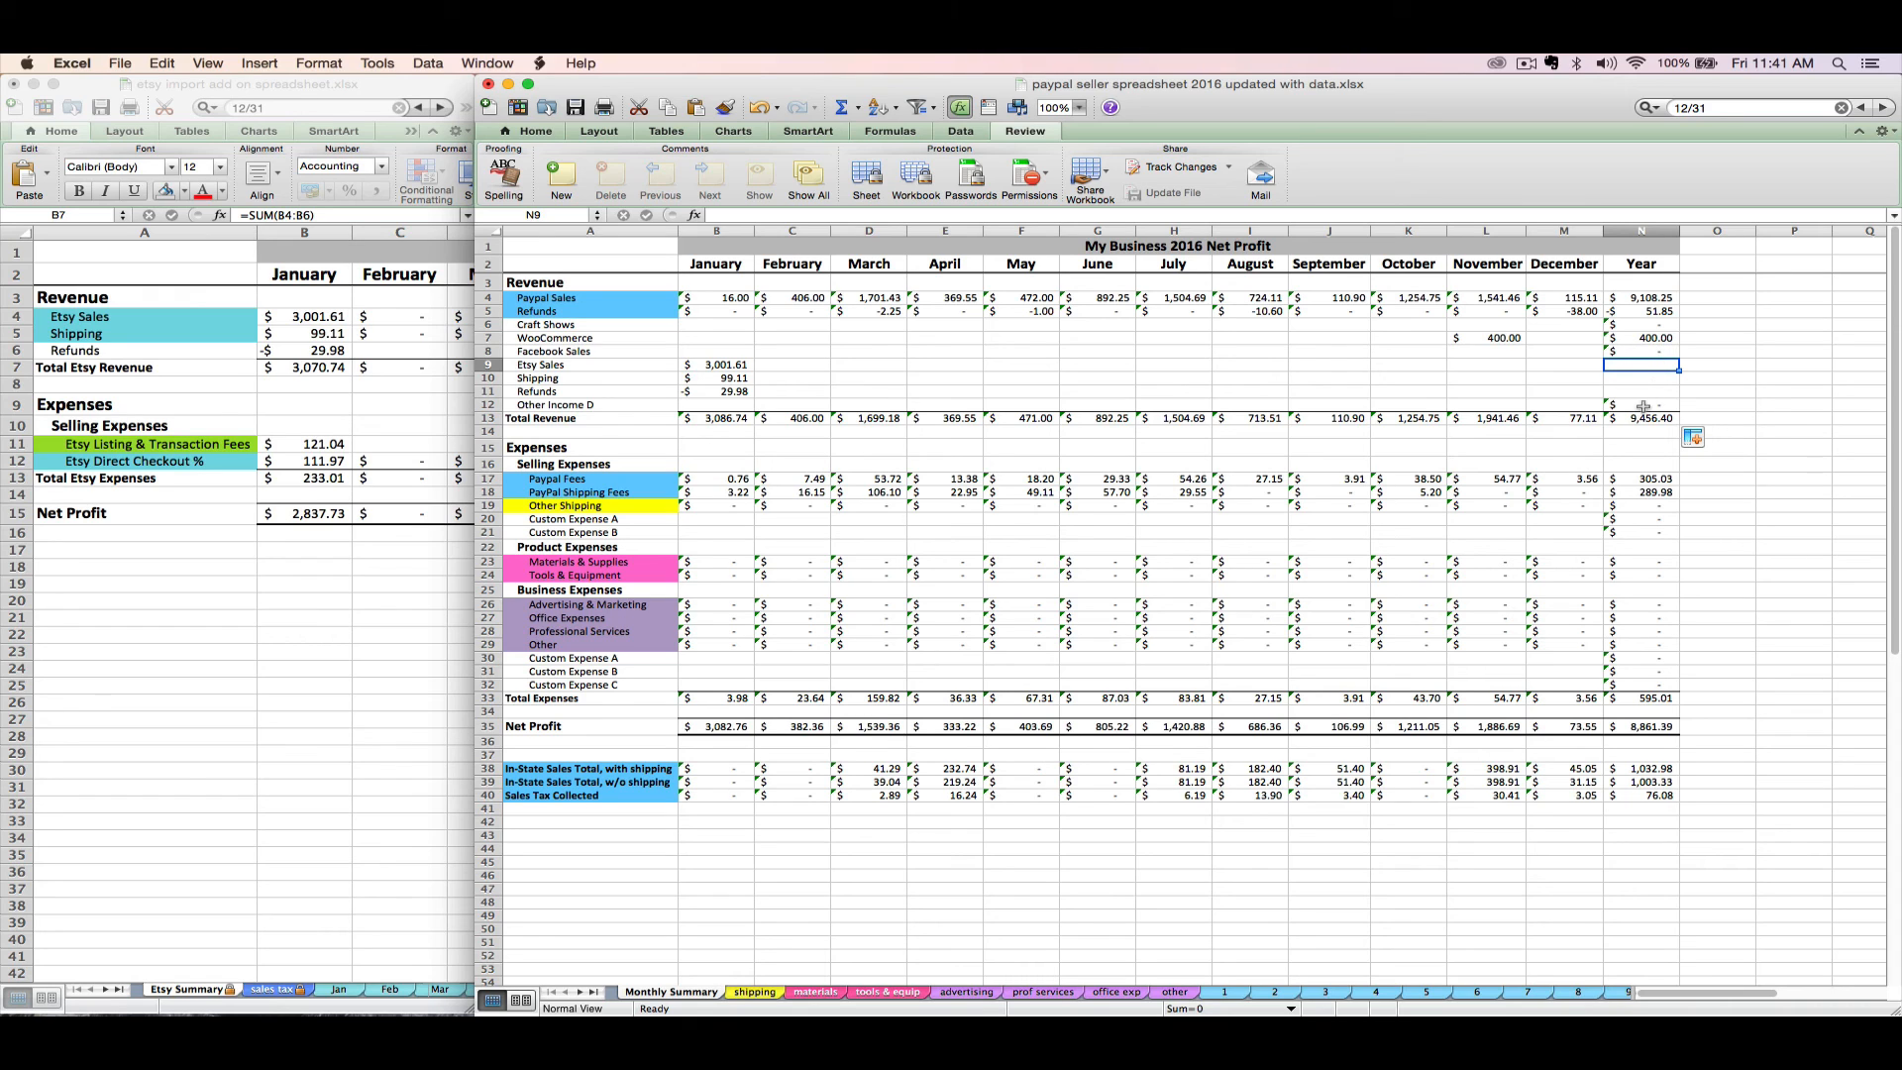
left_click(1641, 349)
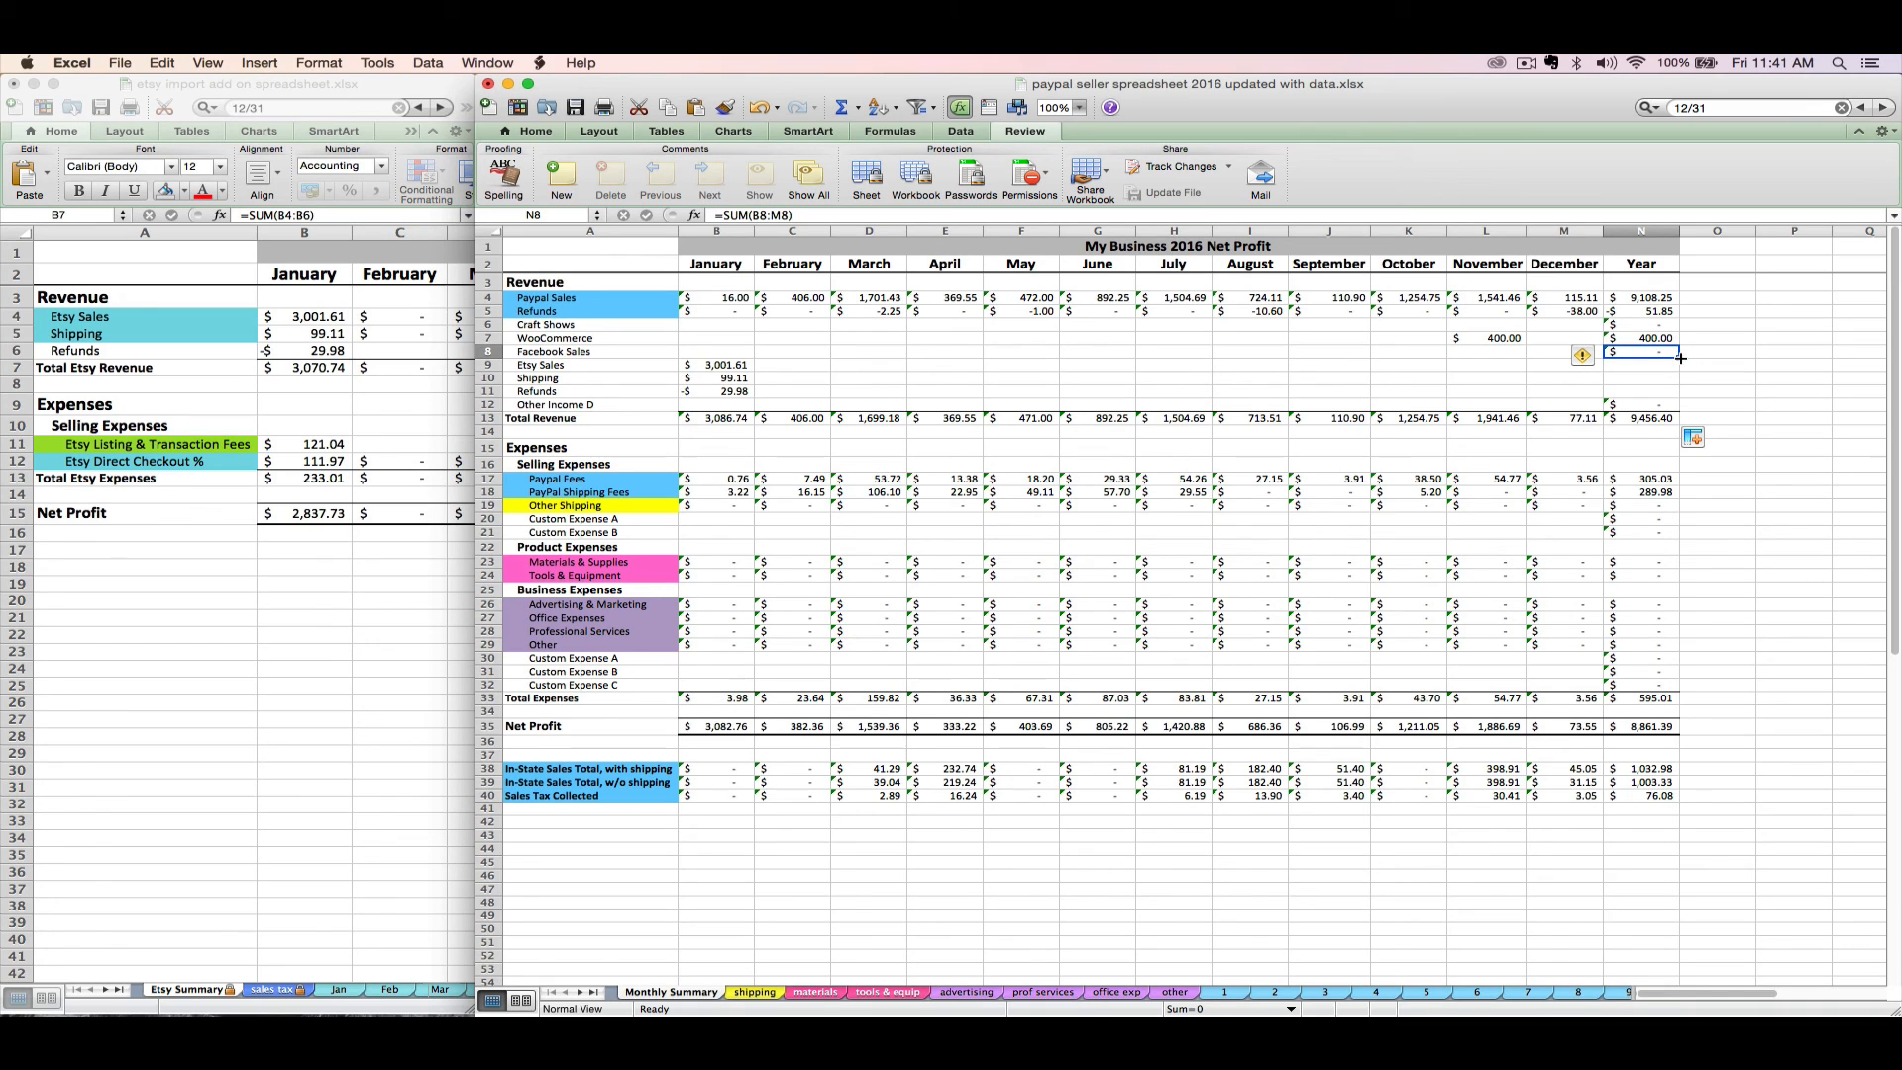
left_click_drag(1680, 358, 1682, 402)
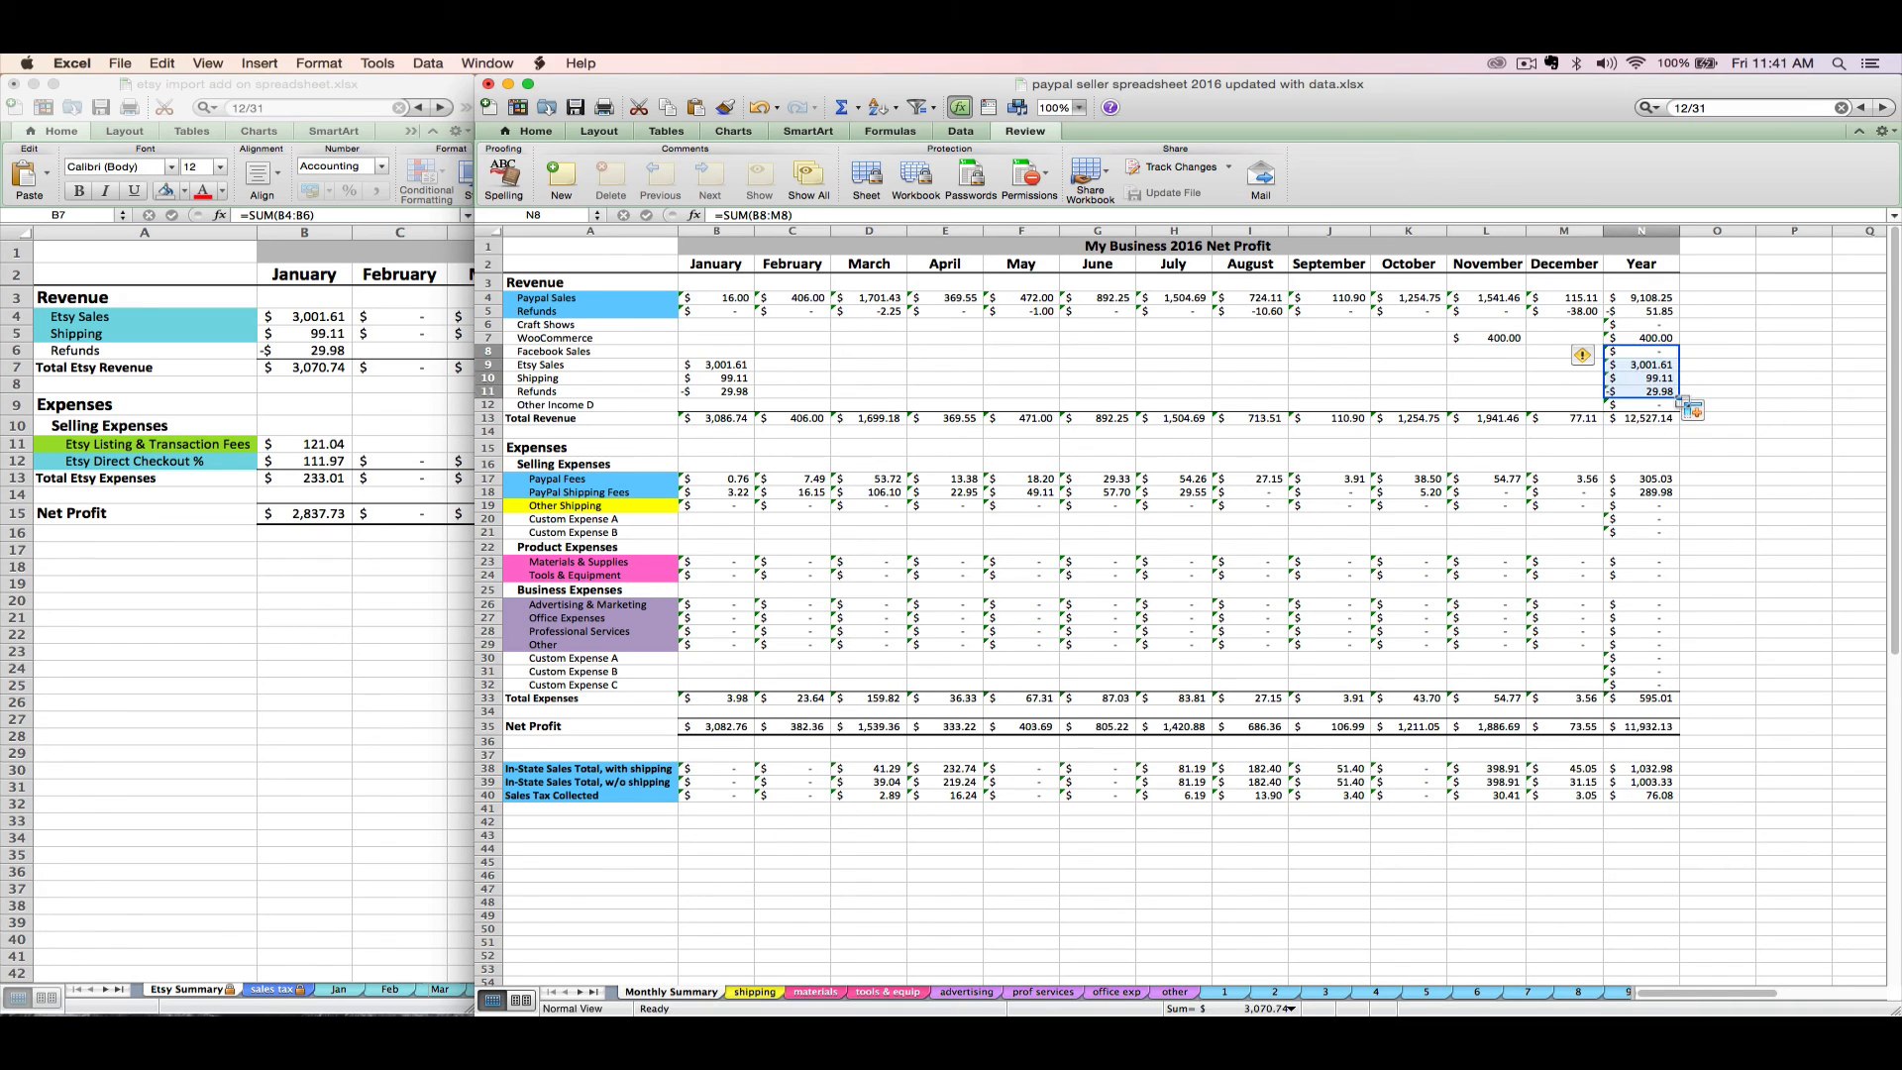
left_click(1633, 365)
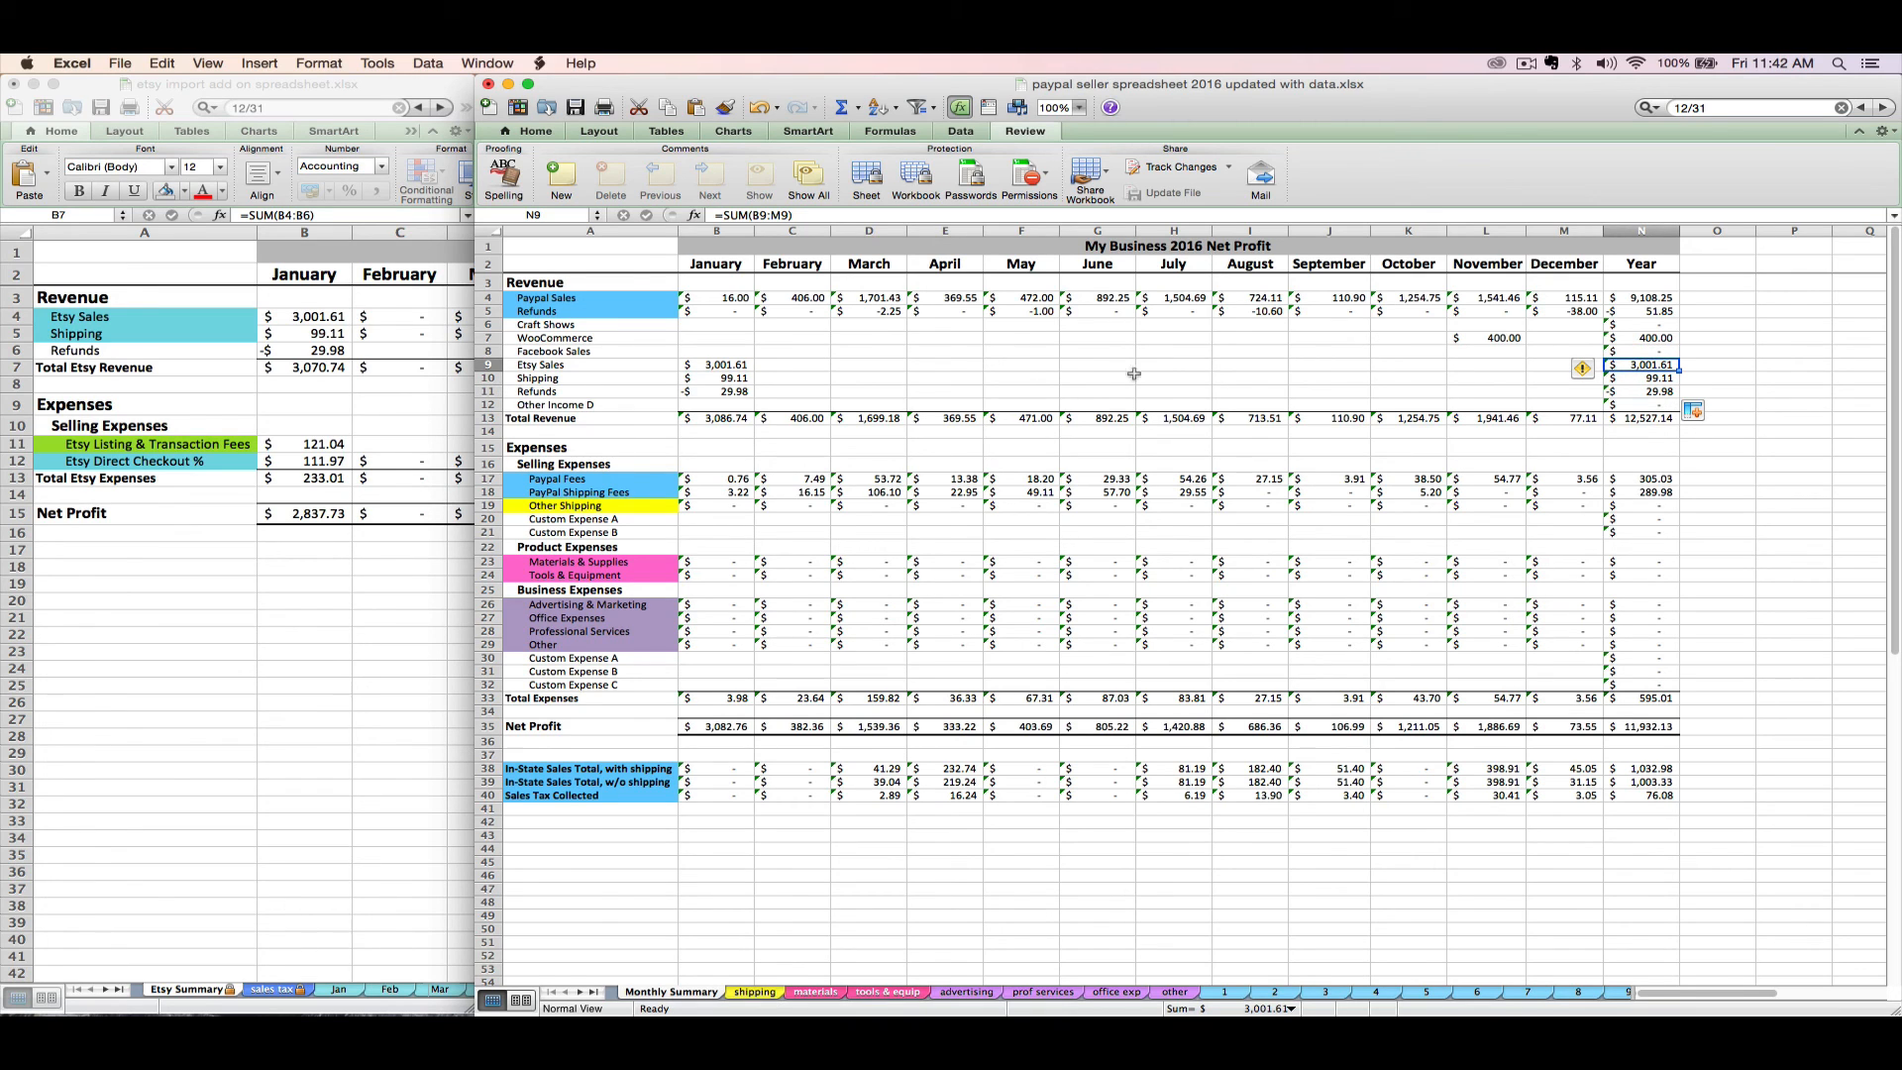
left_click(1668, 338)
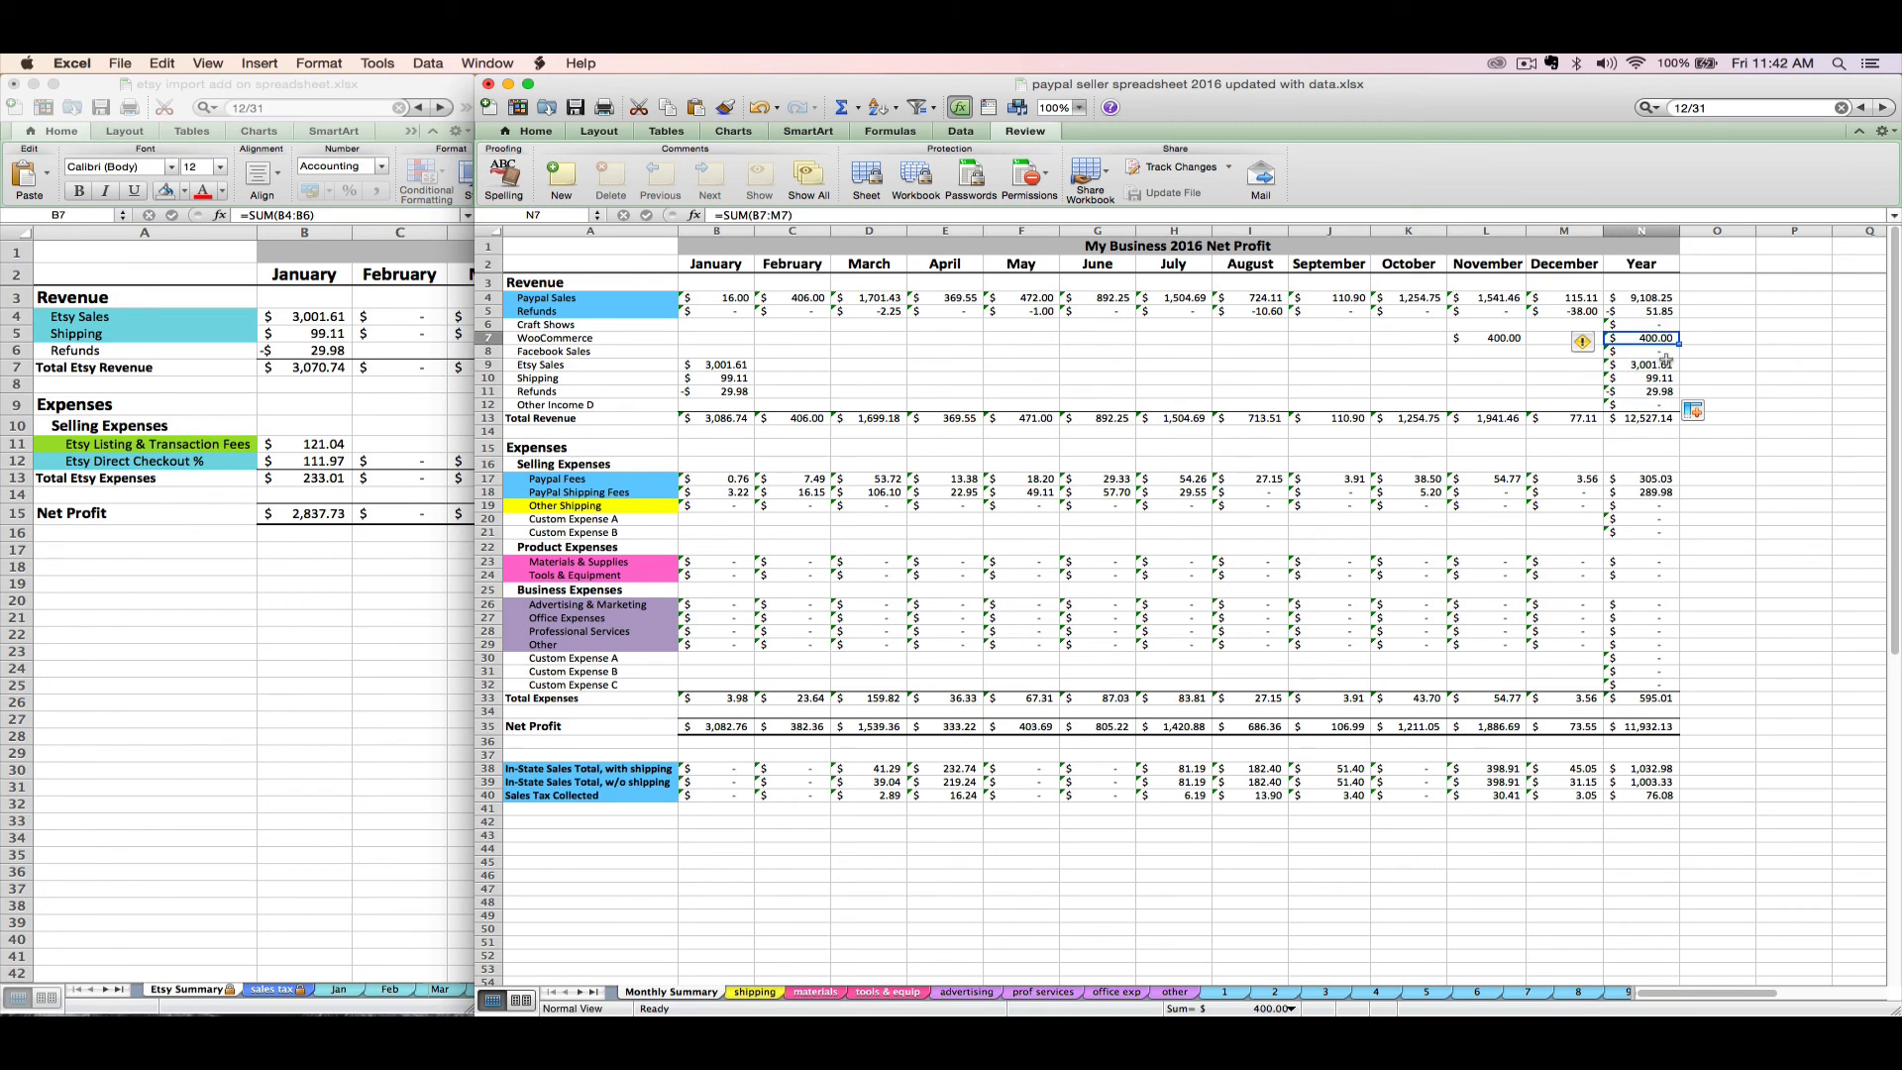
left_click(1661, 353)
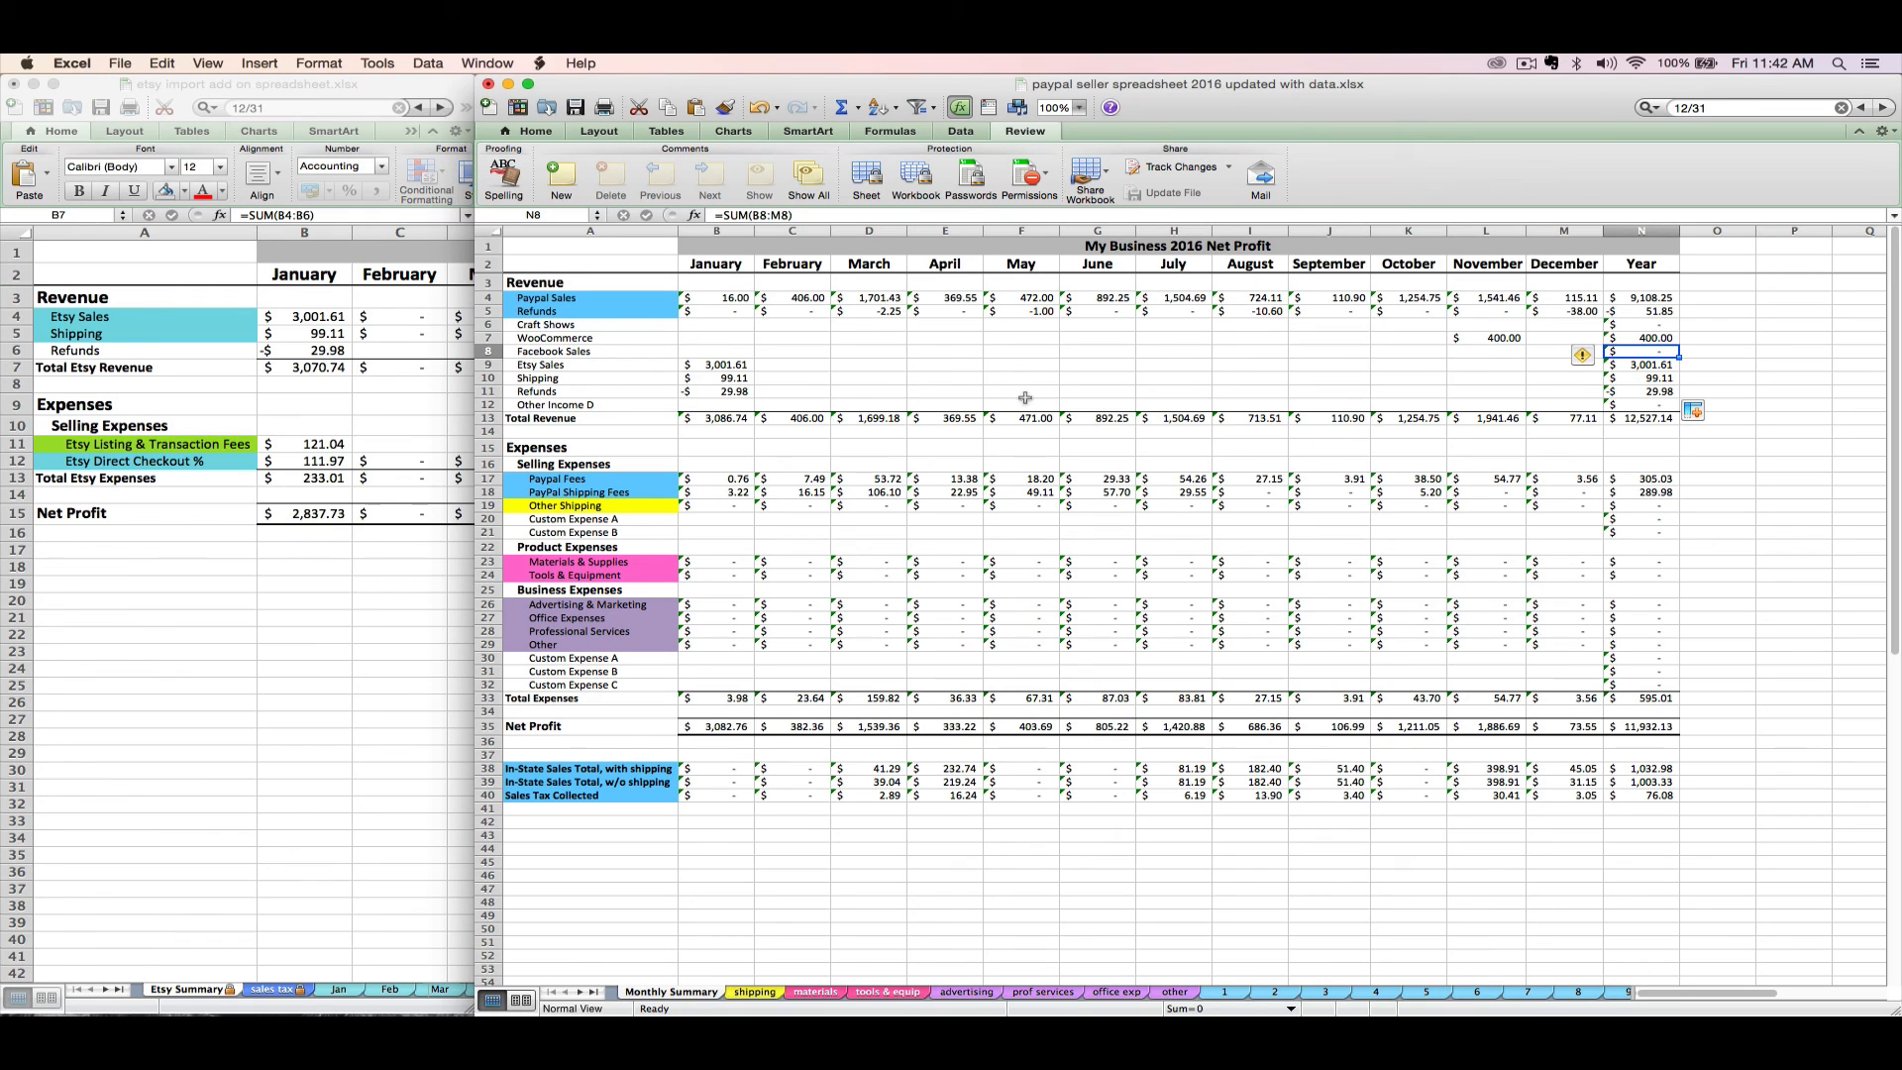
left_click(1661, 420)
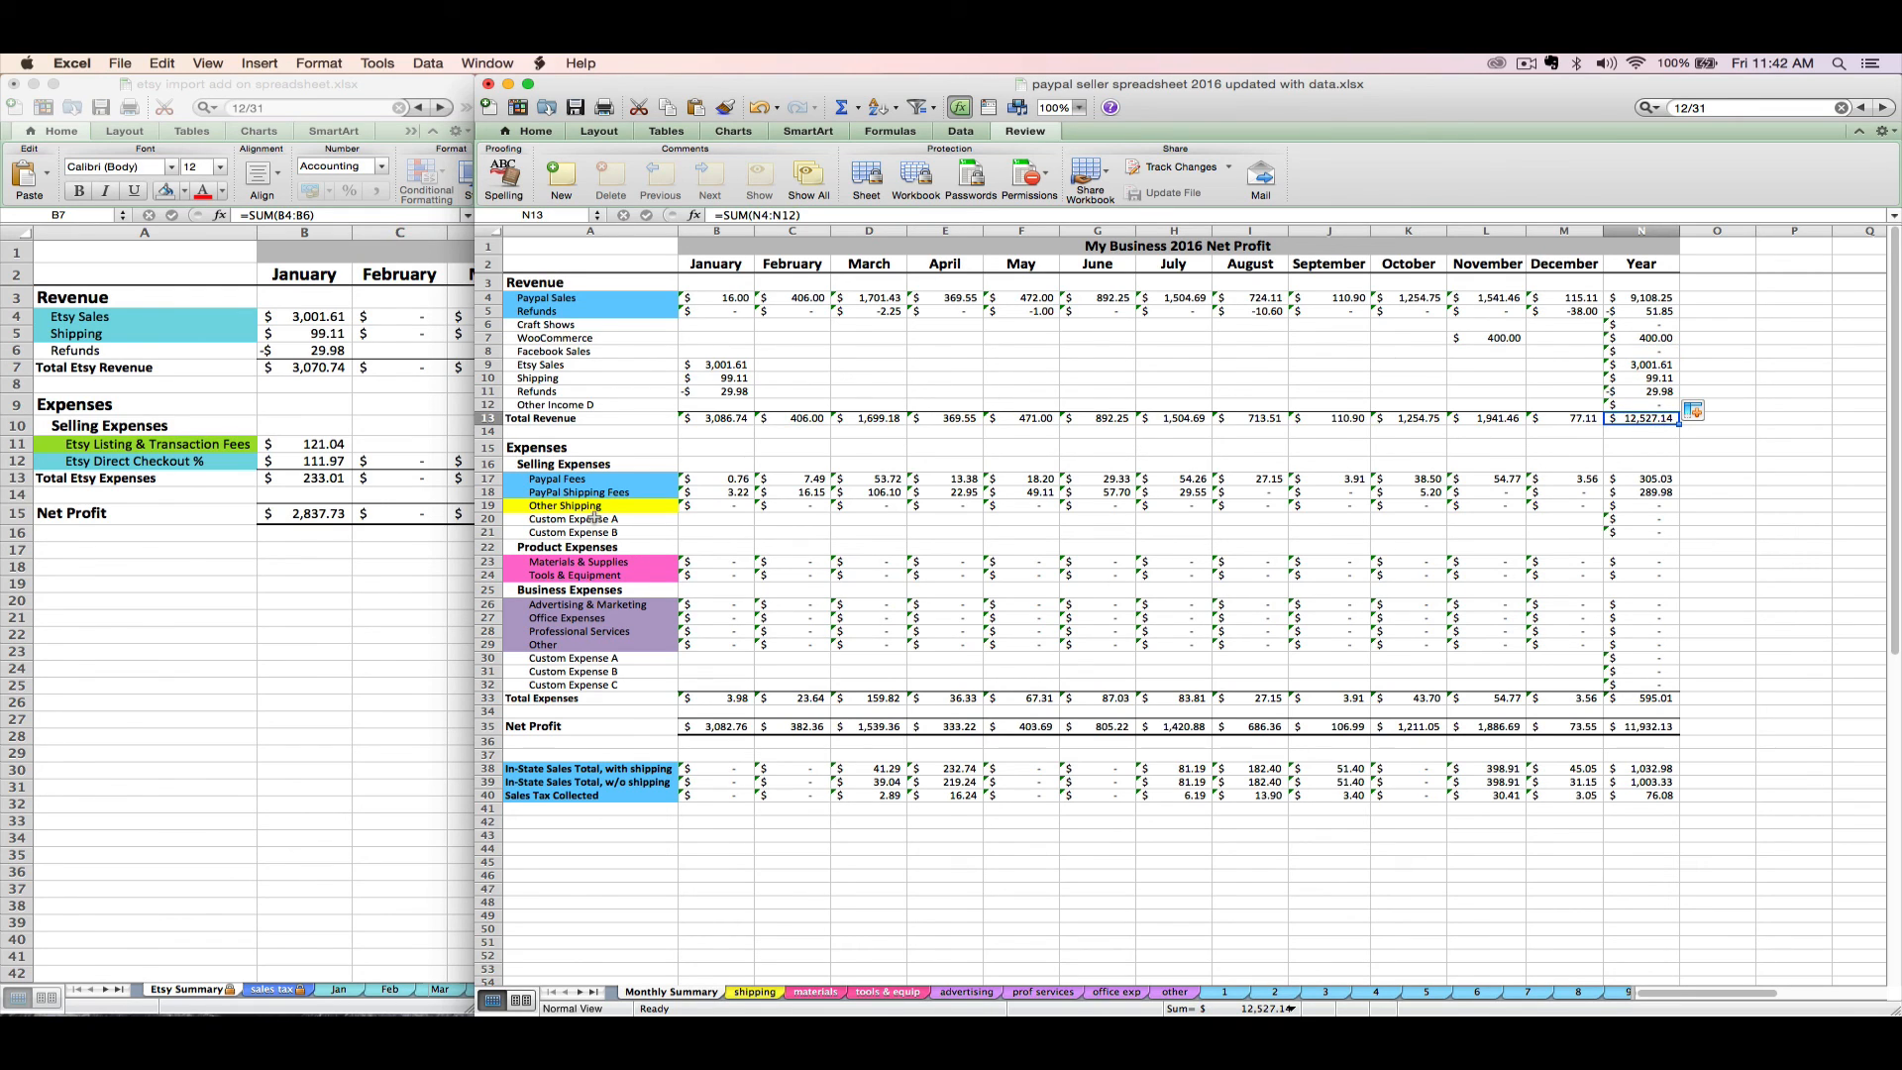
Step: Insert two blank rows above Custom Expense A in Selling Expenses and clear their yellow fill
left_click_drag(487, 518, 493, 533)
right_click(493, 533)
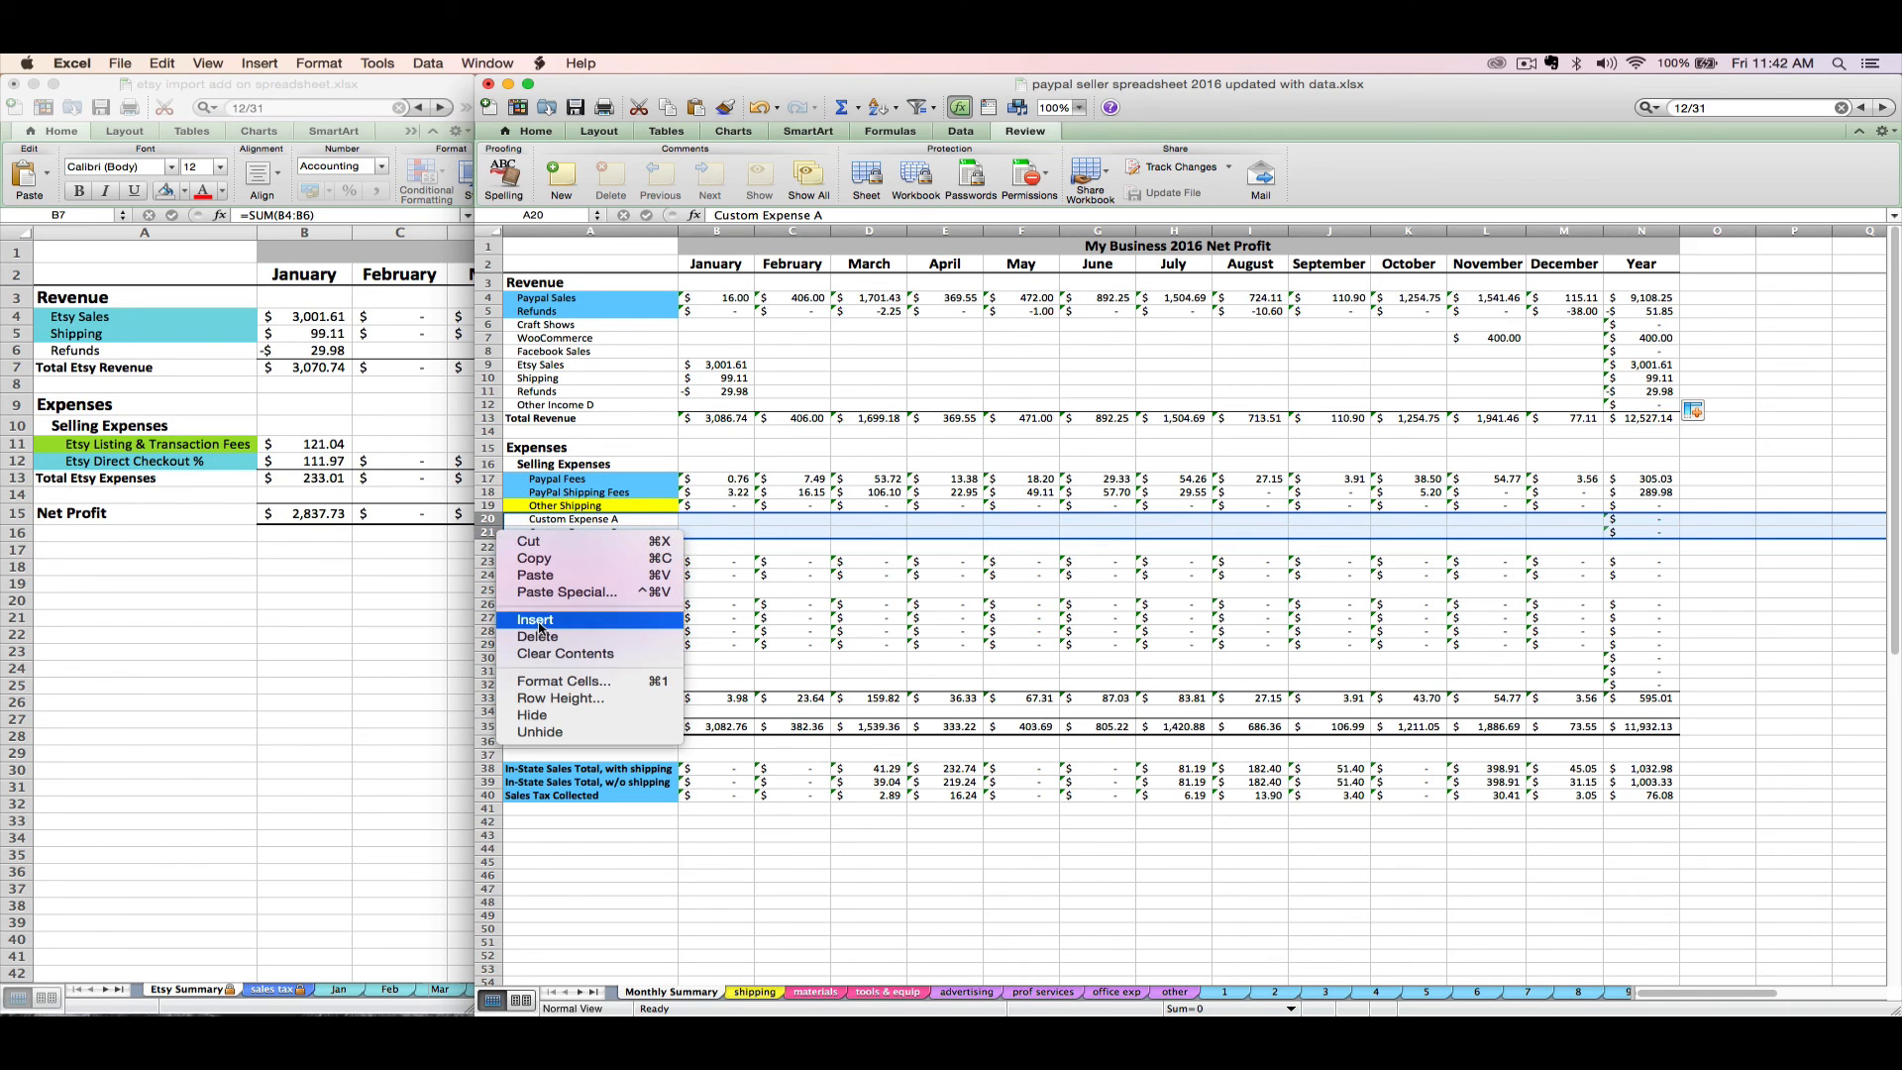
left_click(538, 626)
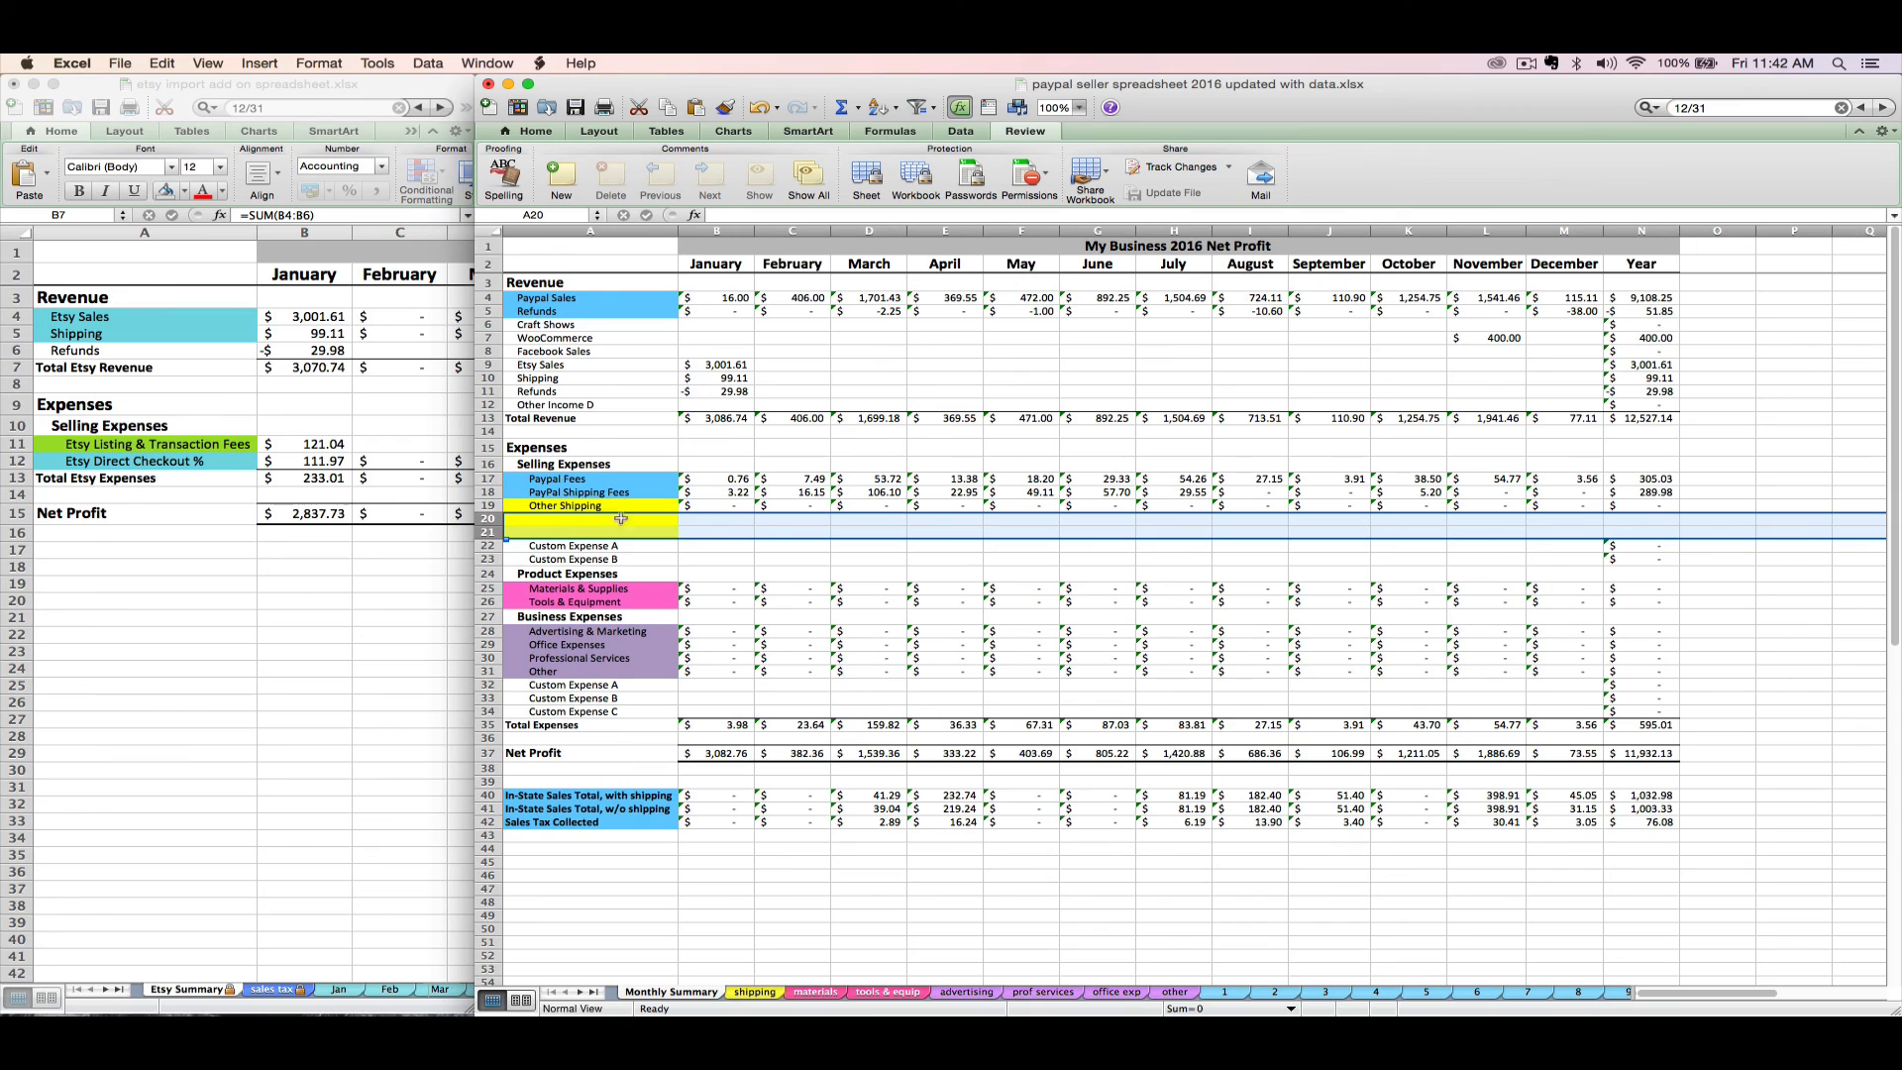
left_click(543, 131)
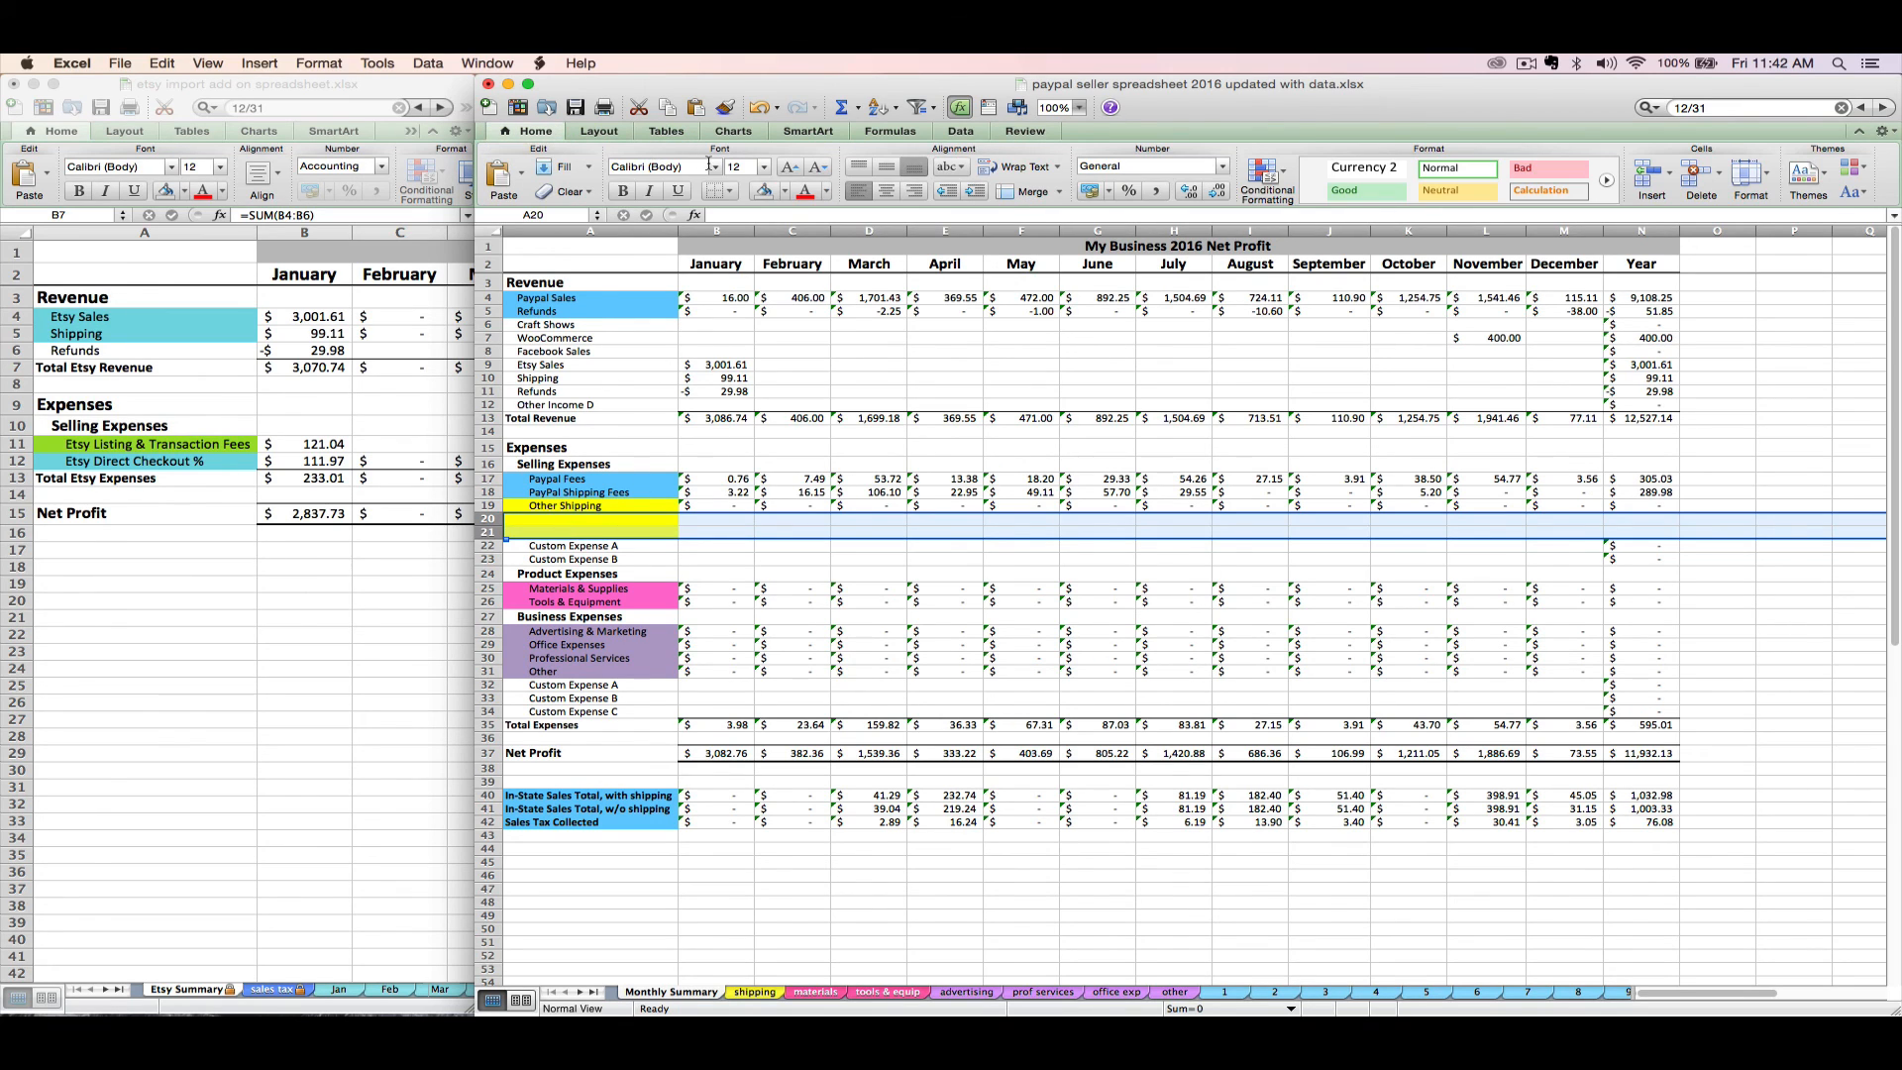
left_click(764, 191)
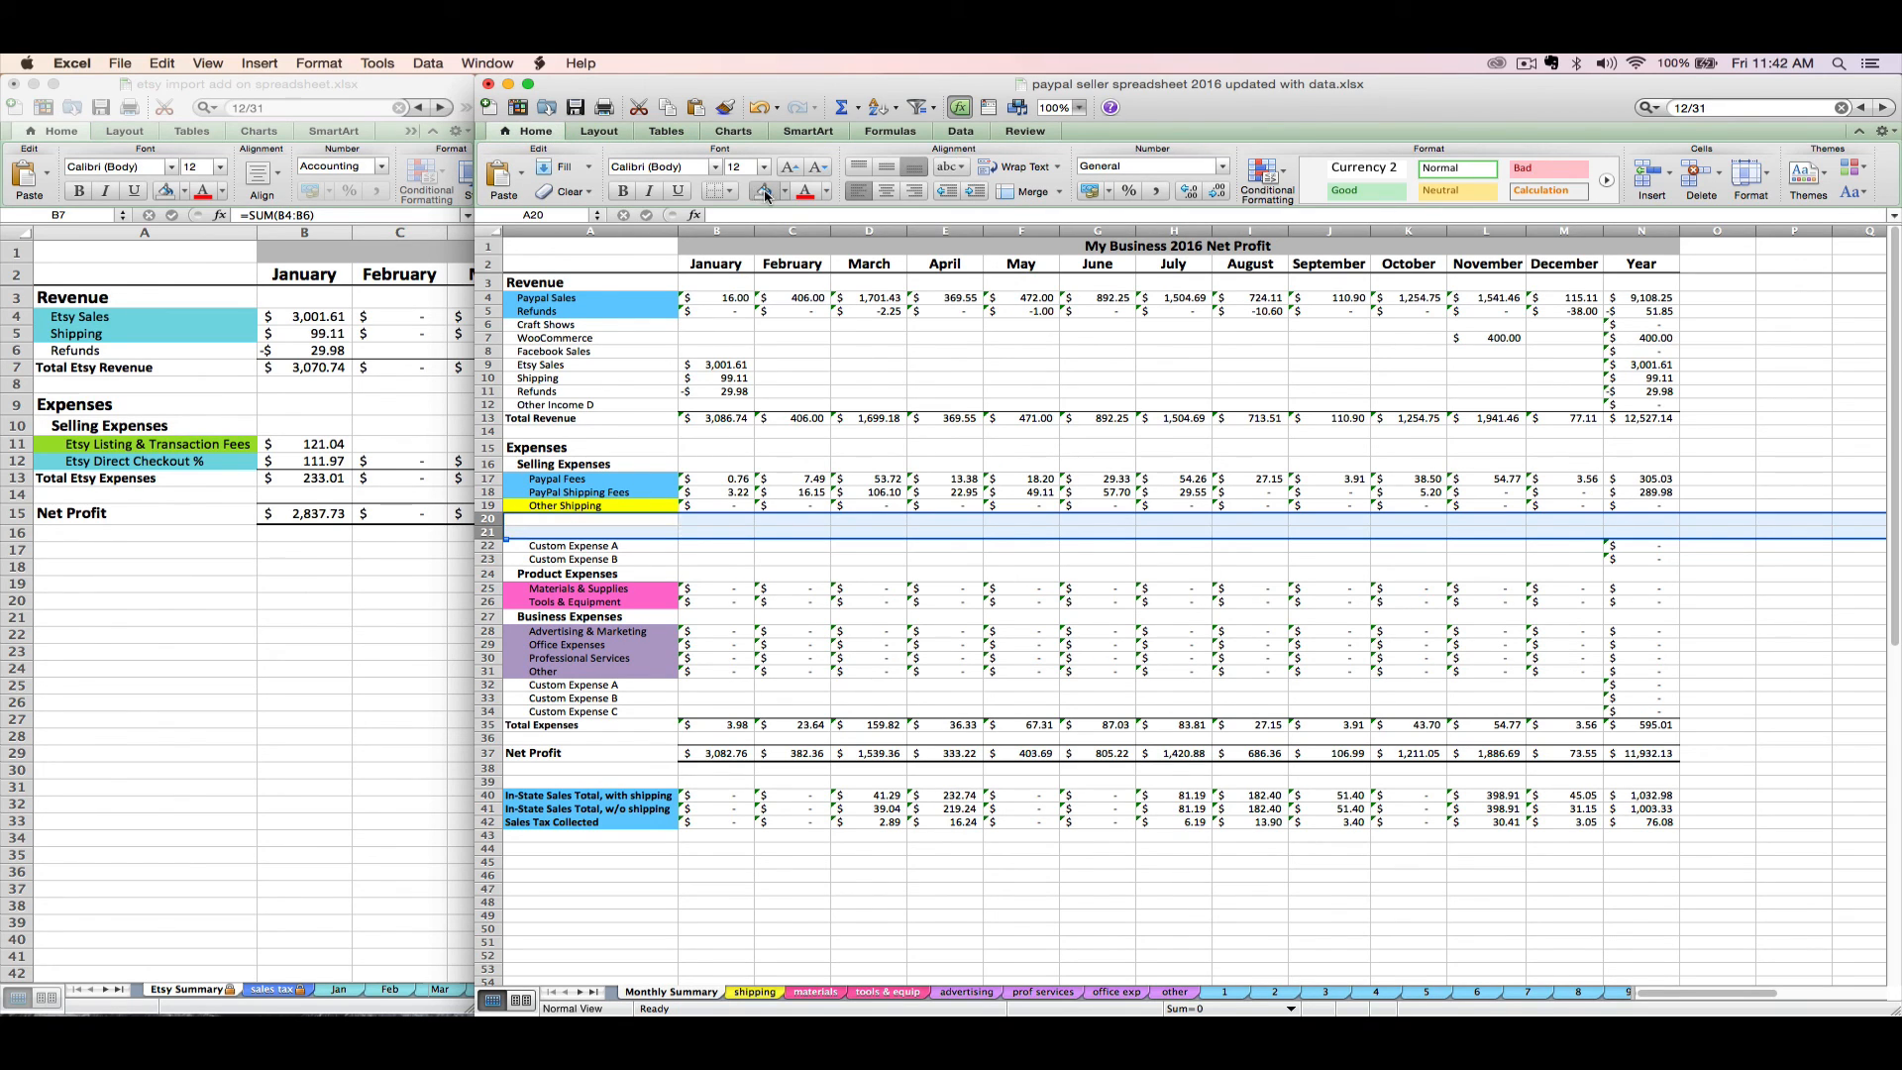
Step: Check the blank selling expense label cells and the range summed by January's Total Expenses formula
left_click(588, 520)
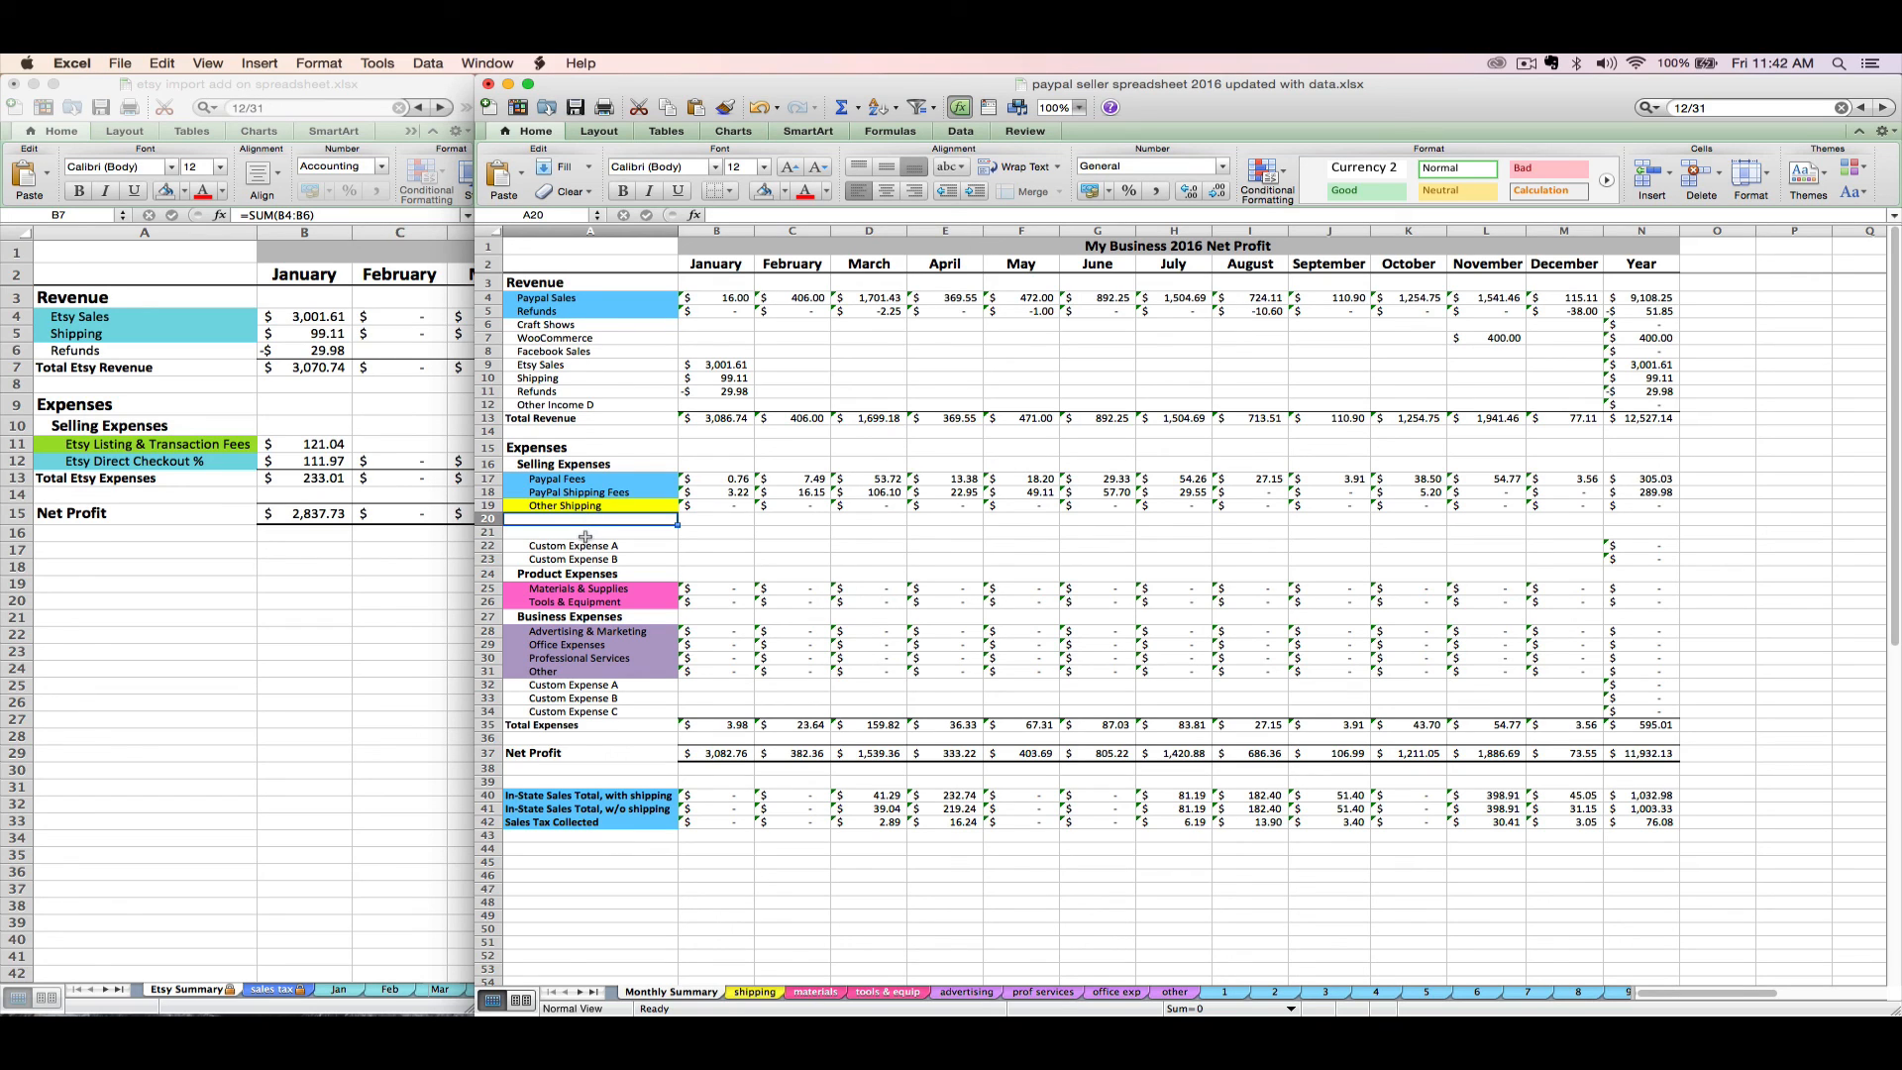
left_click(586, 536)
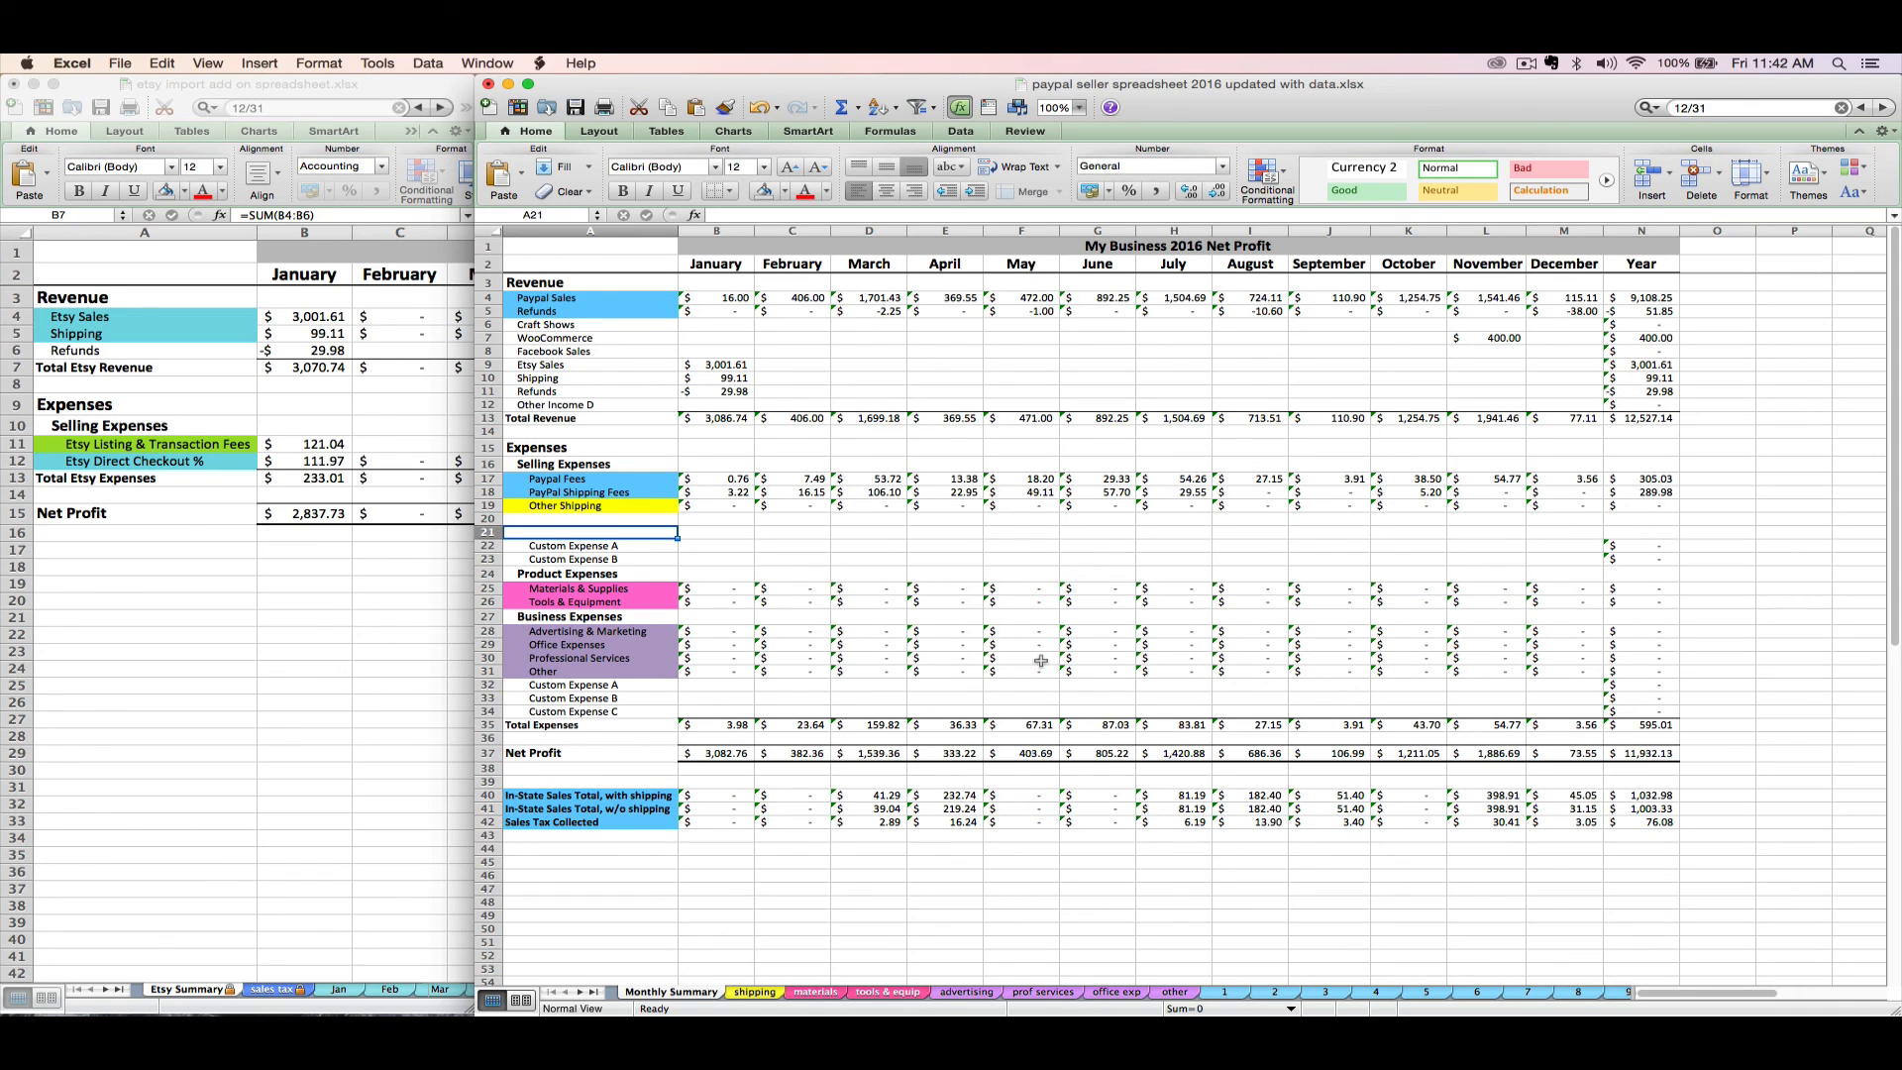
left_click(712, 725)
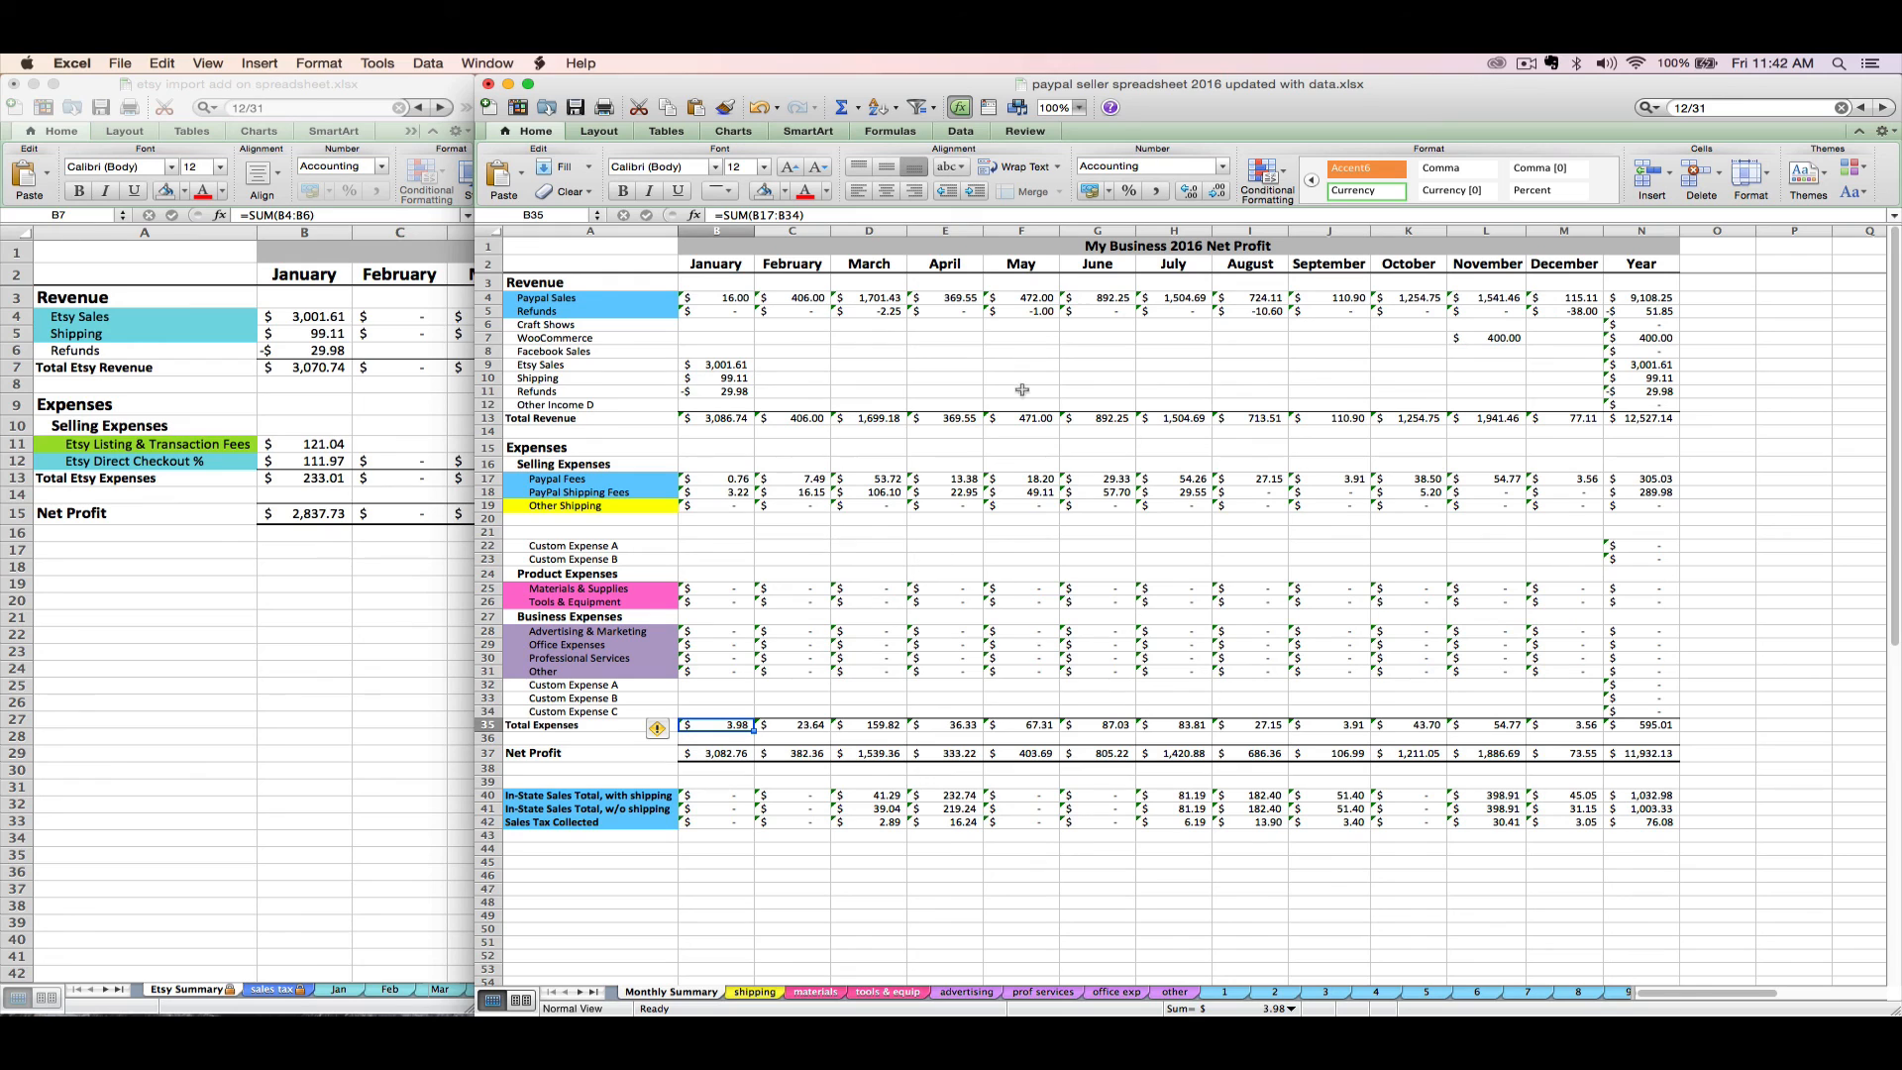
Step: Protect the Monthly Summary sheet without a password and test it by trying to edit April's PayPal Shipping Fees cell
left_click(1031, 129)
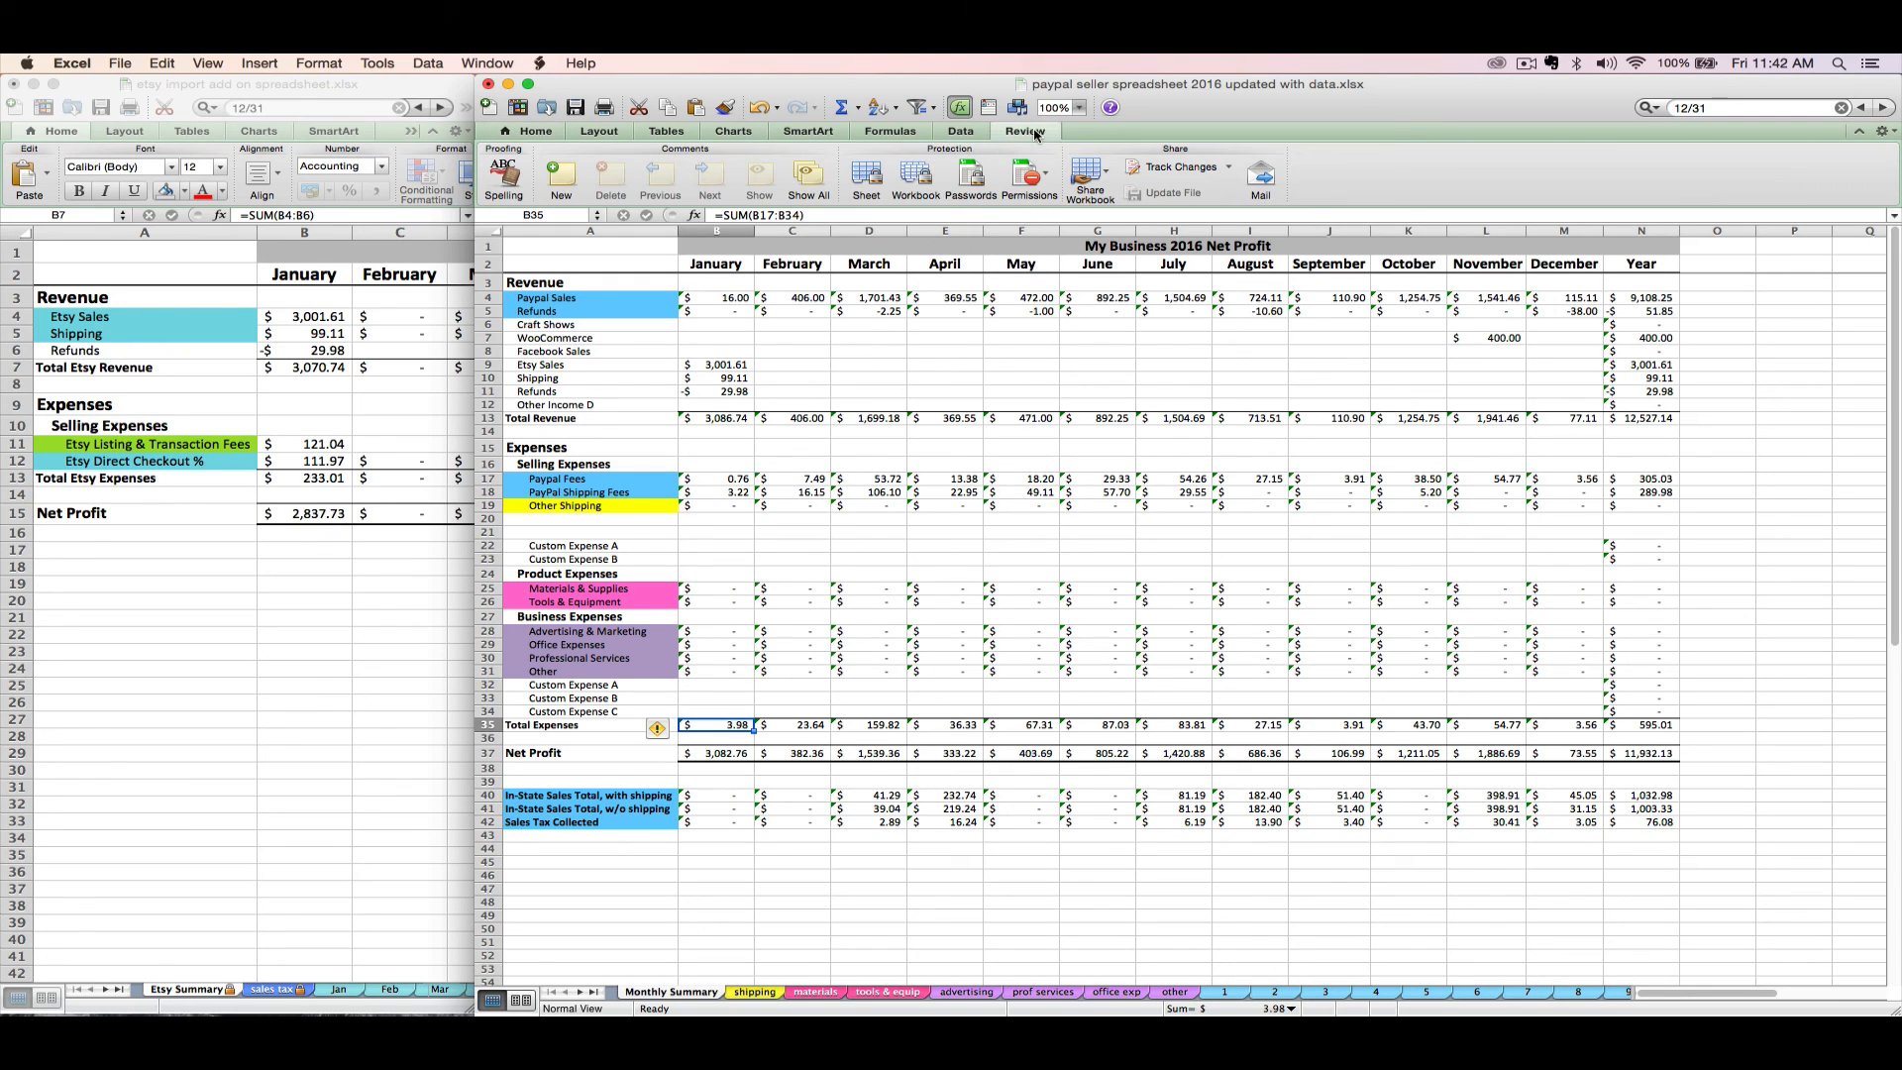
left_click(866, 176)
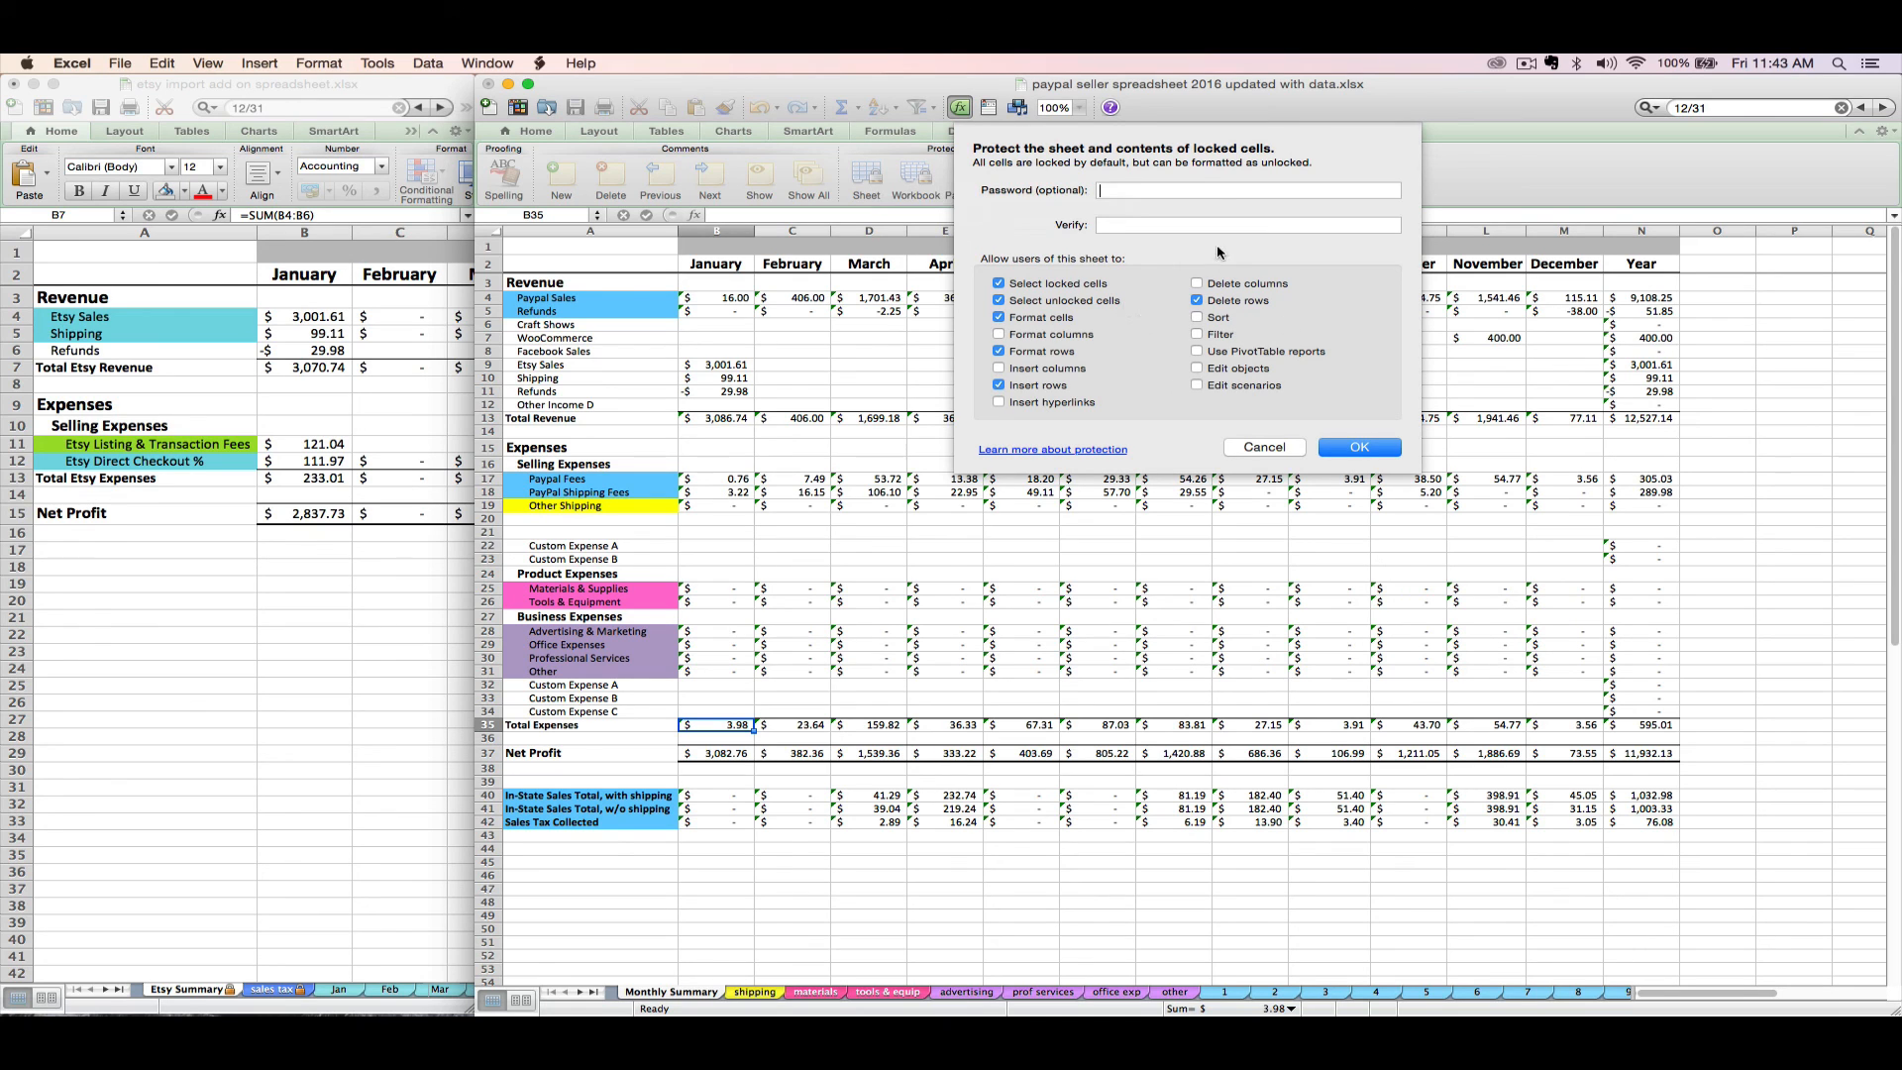
left_click(1359, 449)
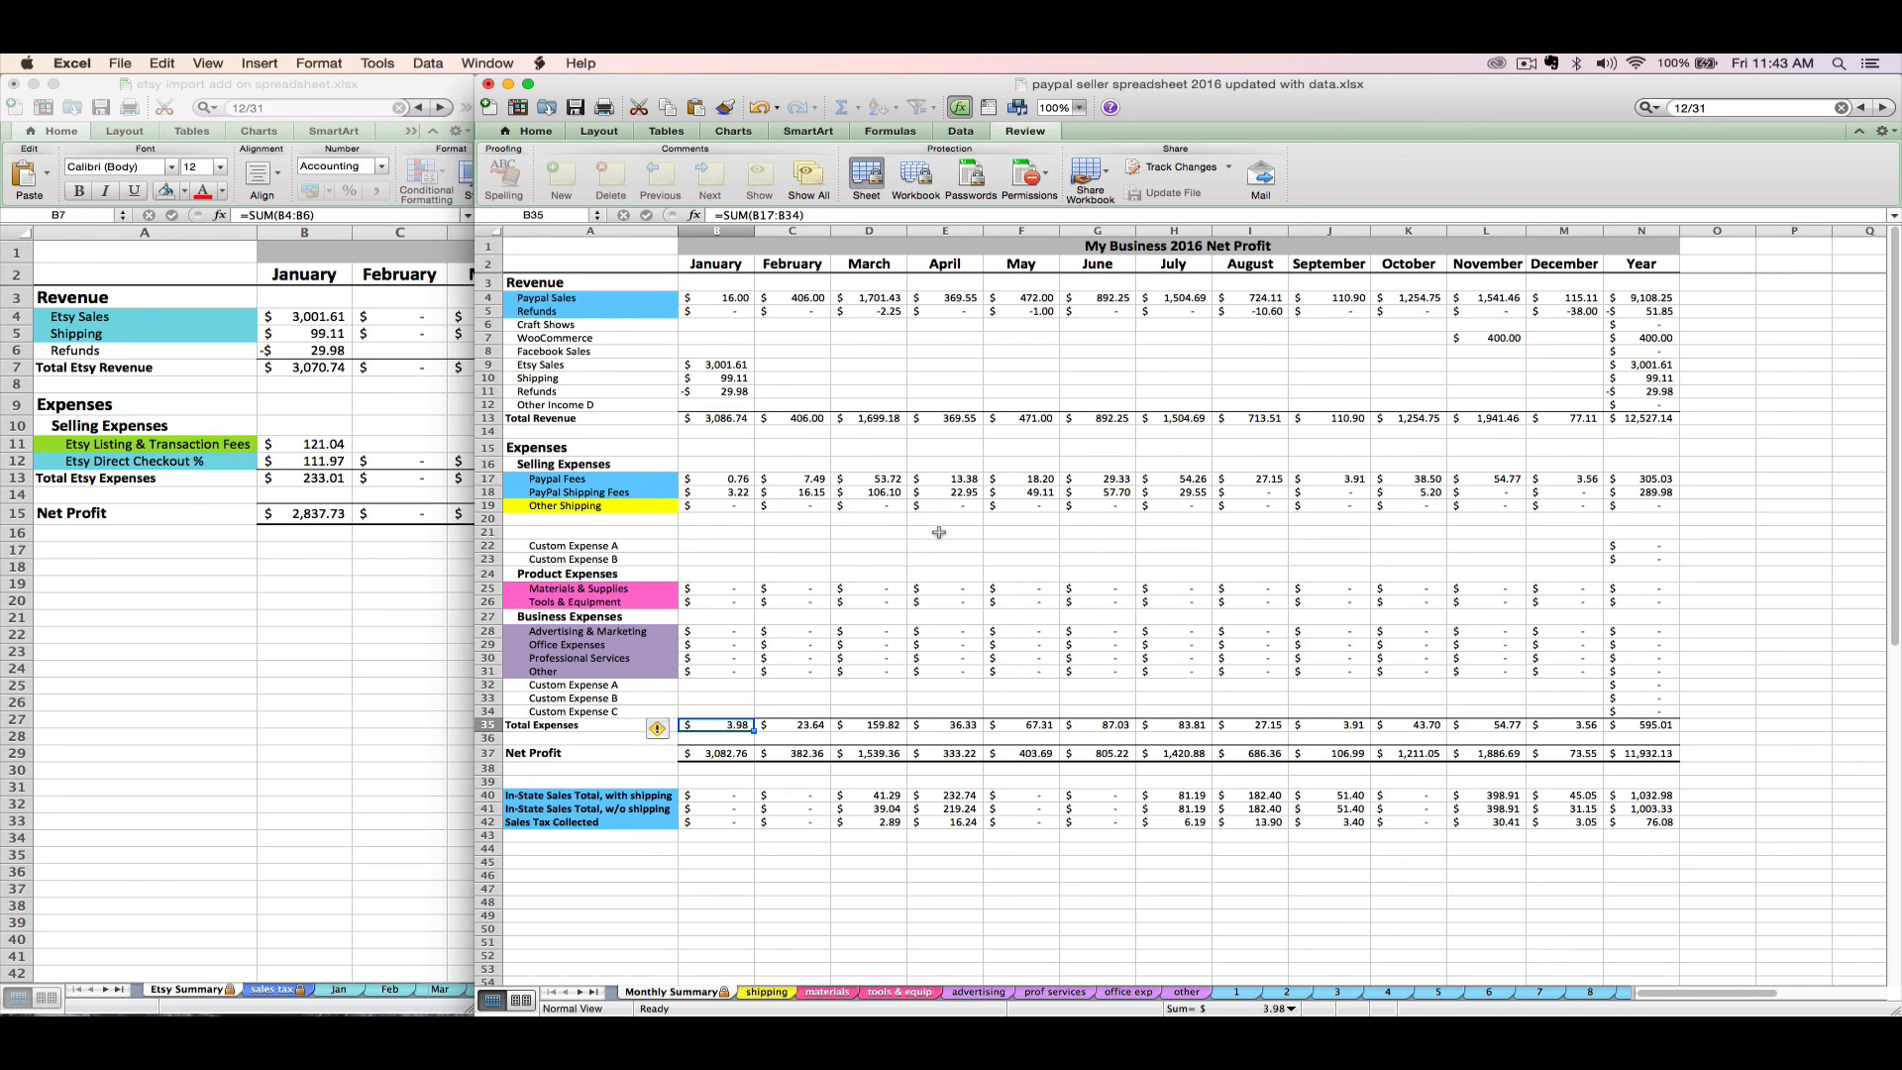
left_click(957, 493)
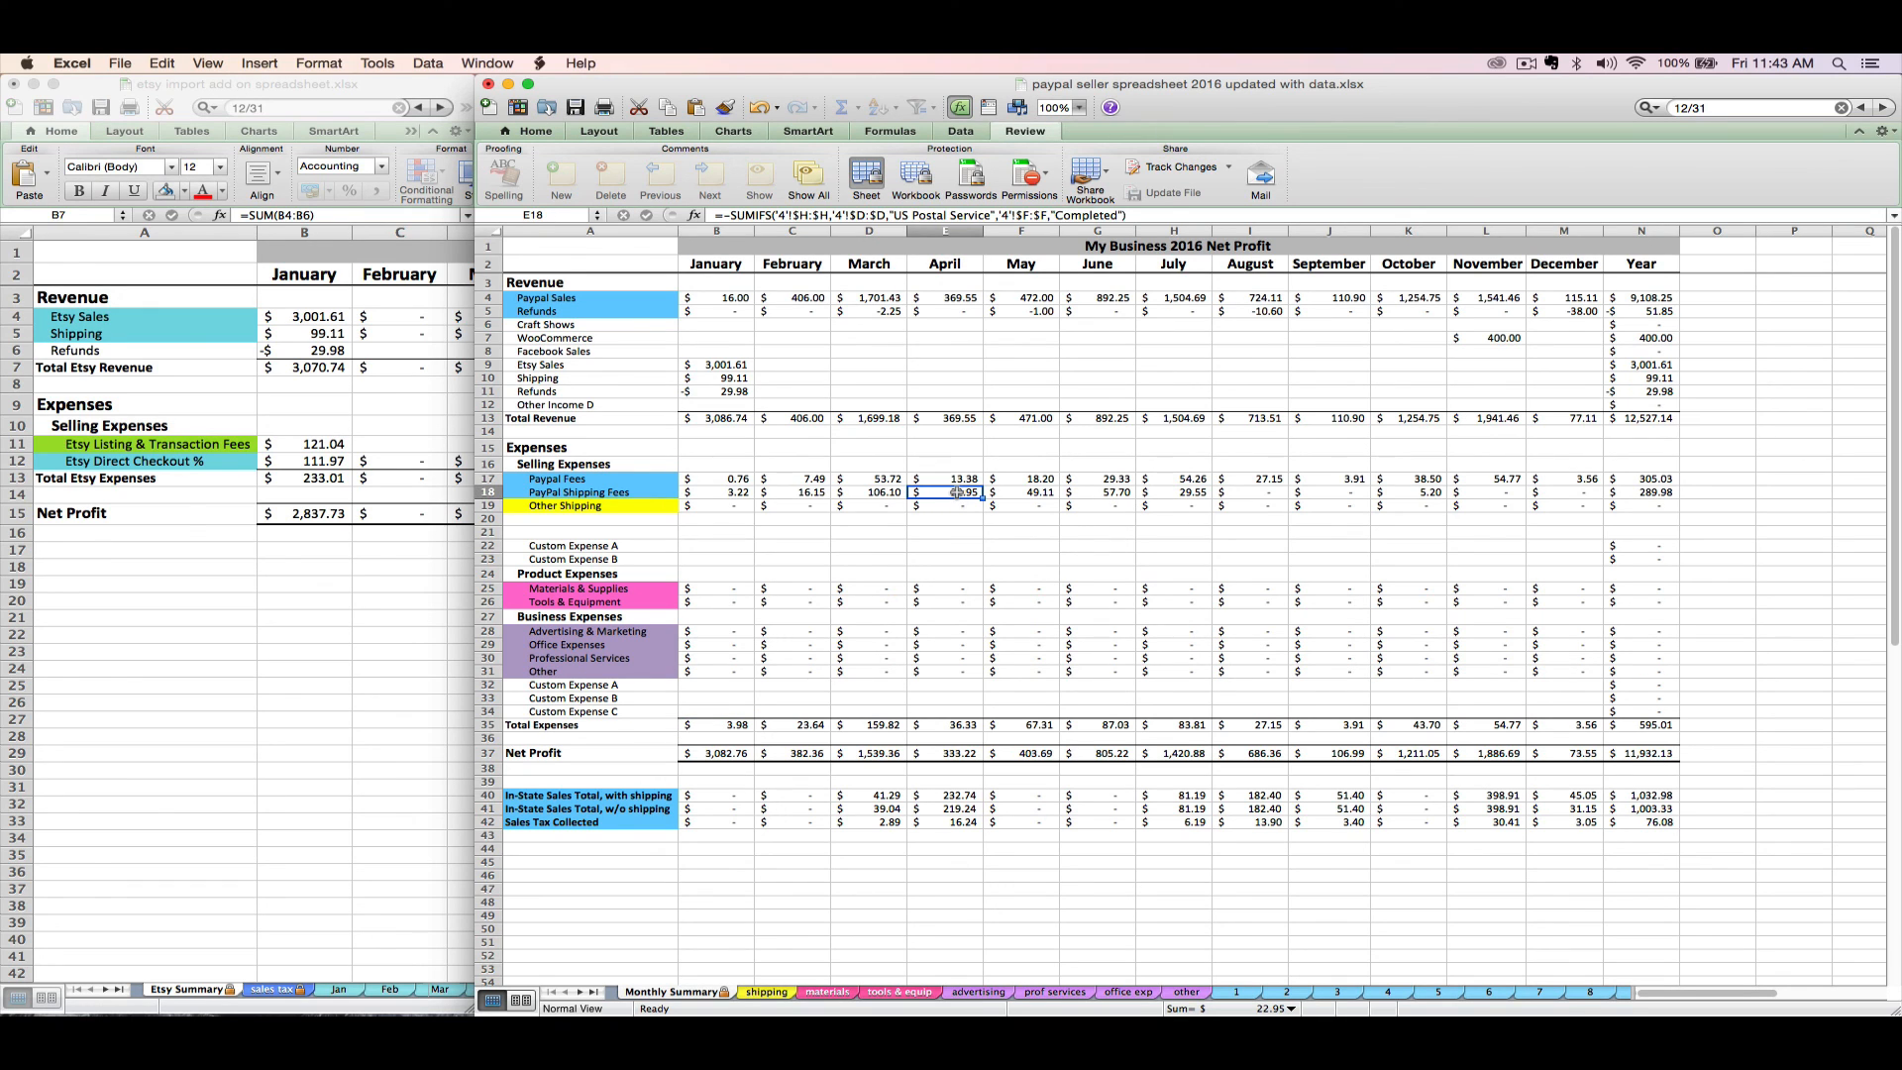
double_click(958, 493)
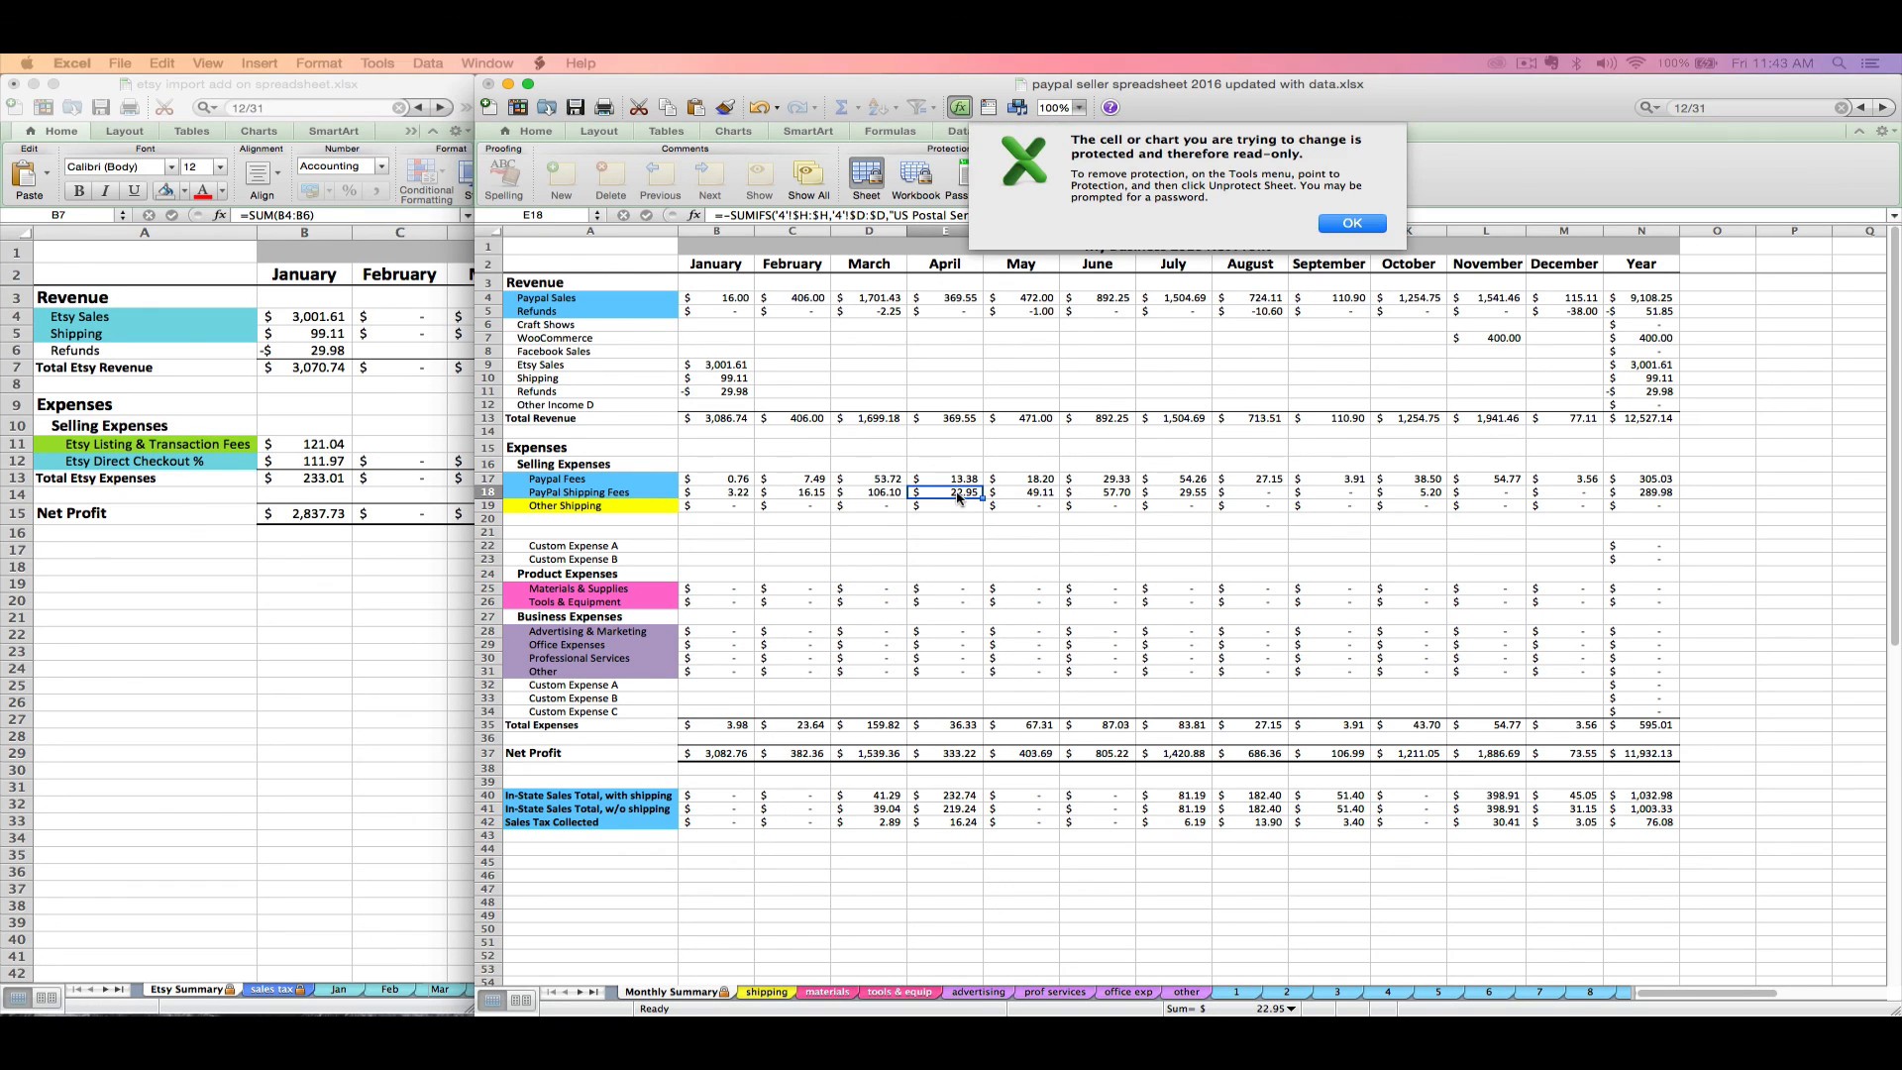
left_click(1348, 226)
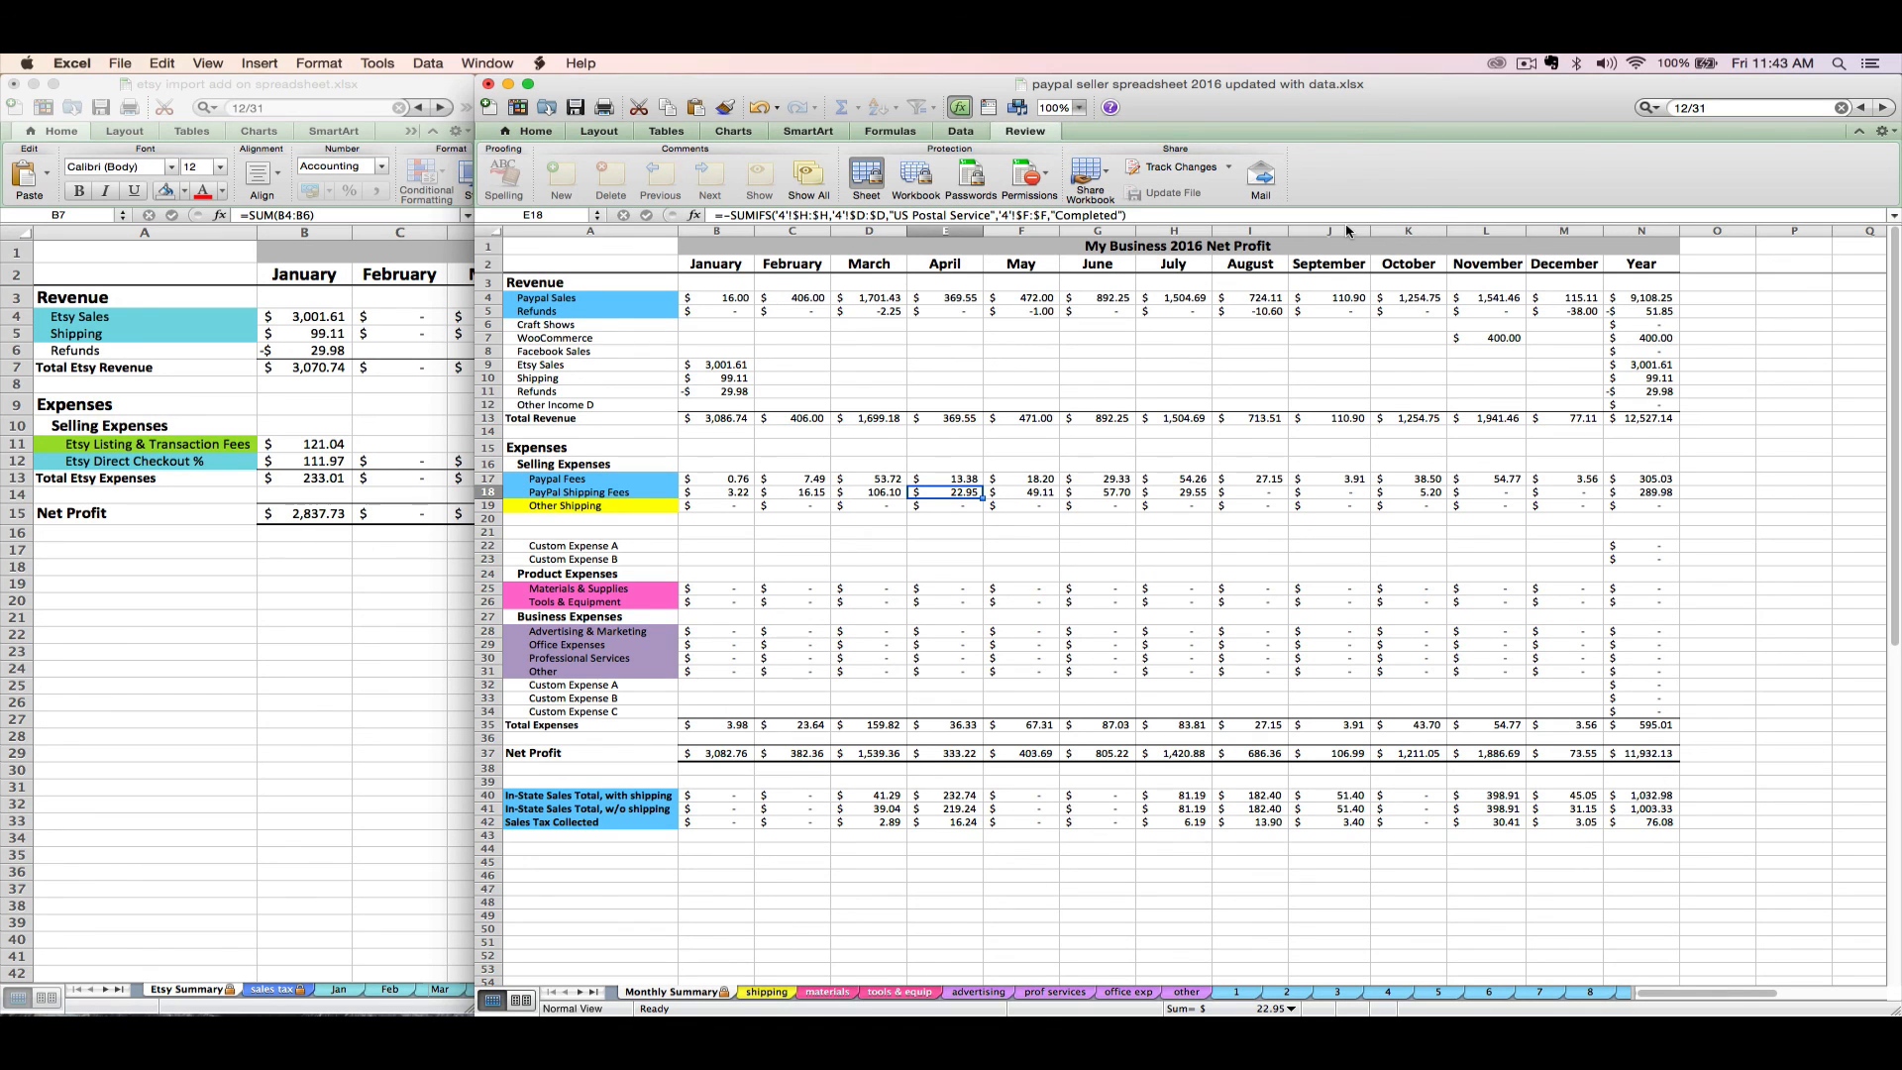